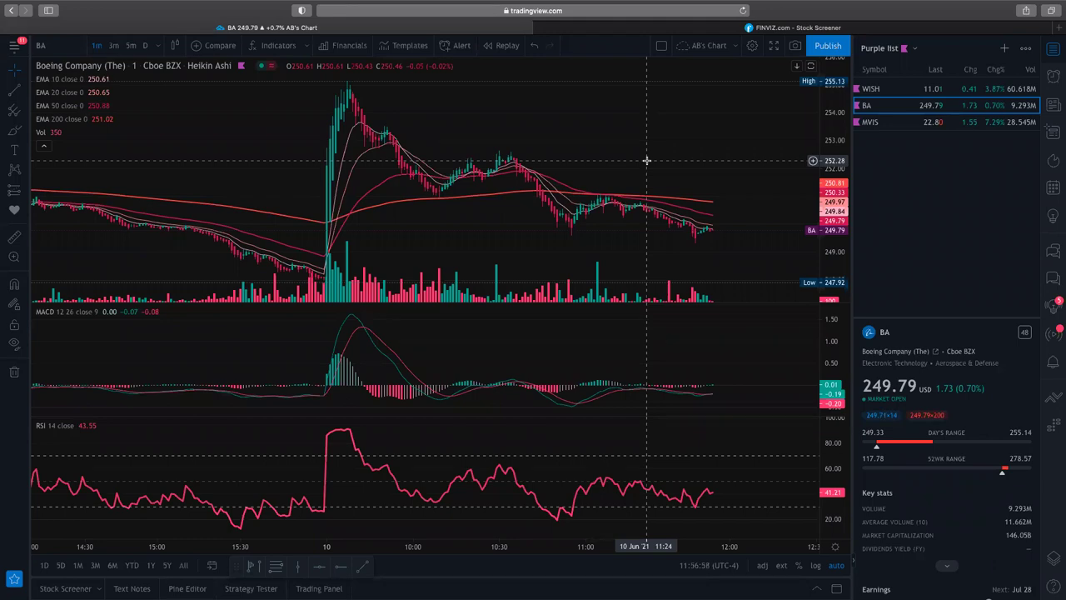
- Switch to Finviz, open its stock screener and filter for stocks with a current volume over 20M
left_click(701, 33)
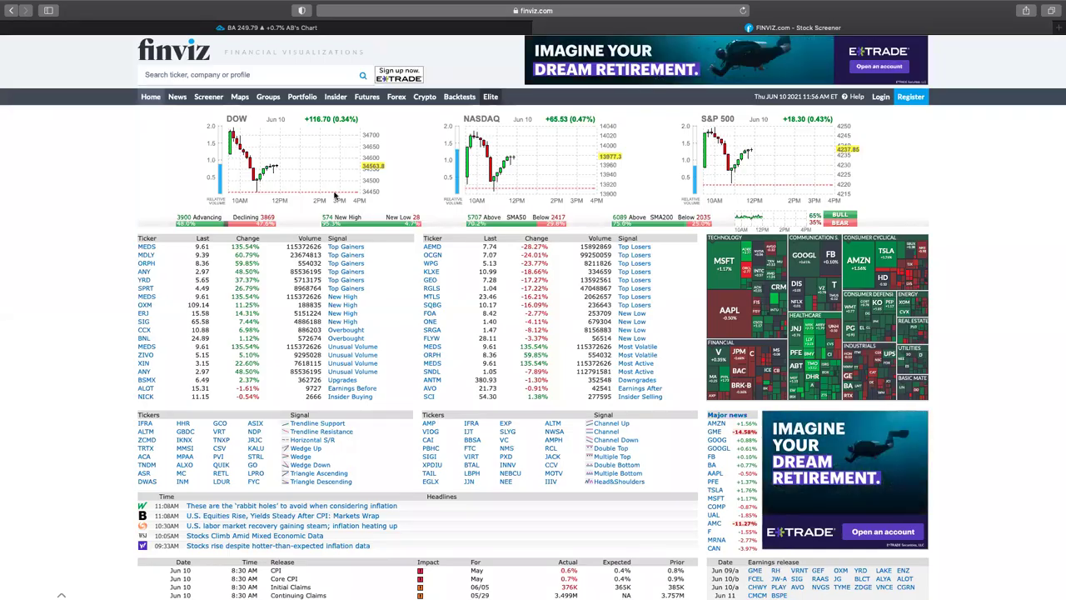
left_click(207, 97)
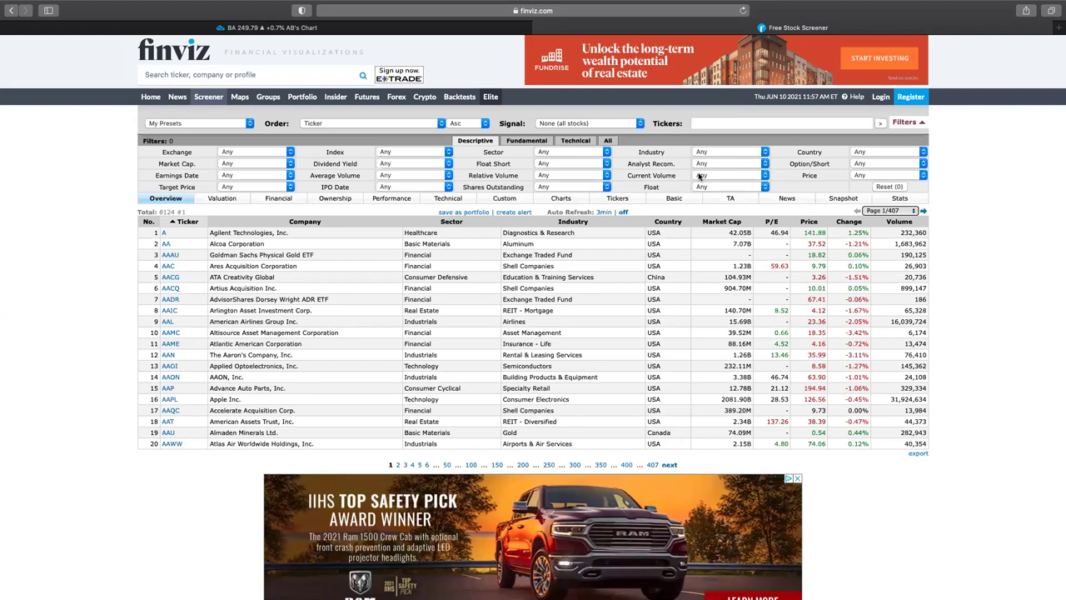
left_click(702, 176)
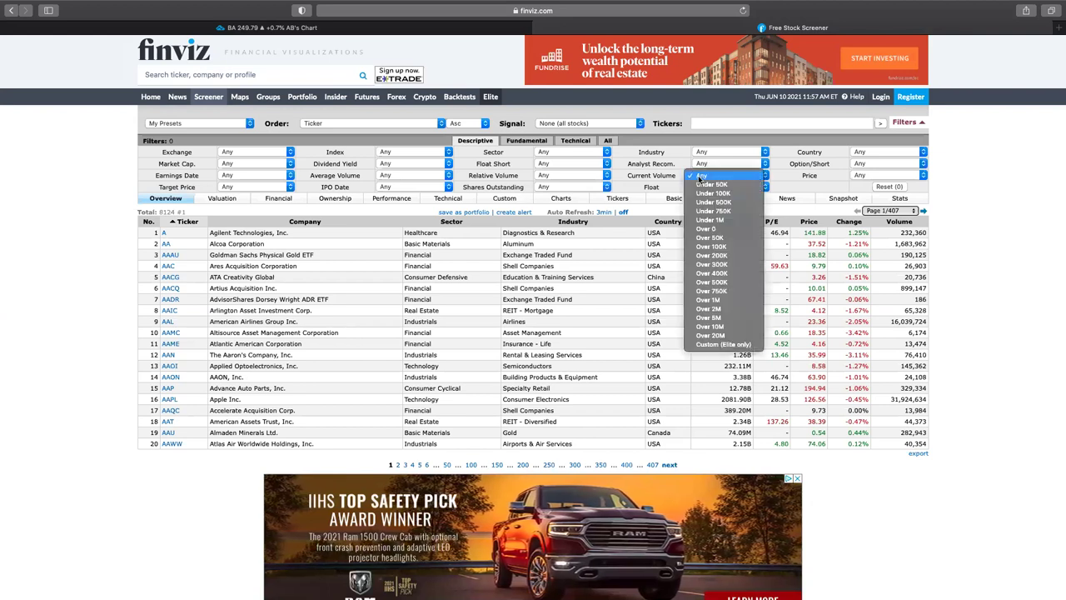
left_click(715, 335)
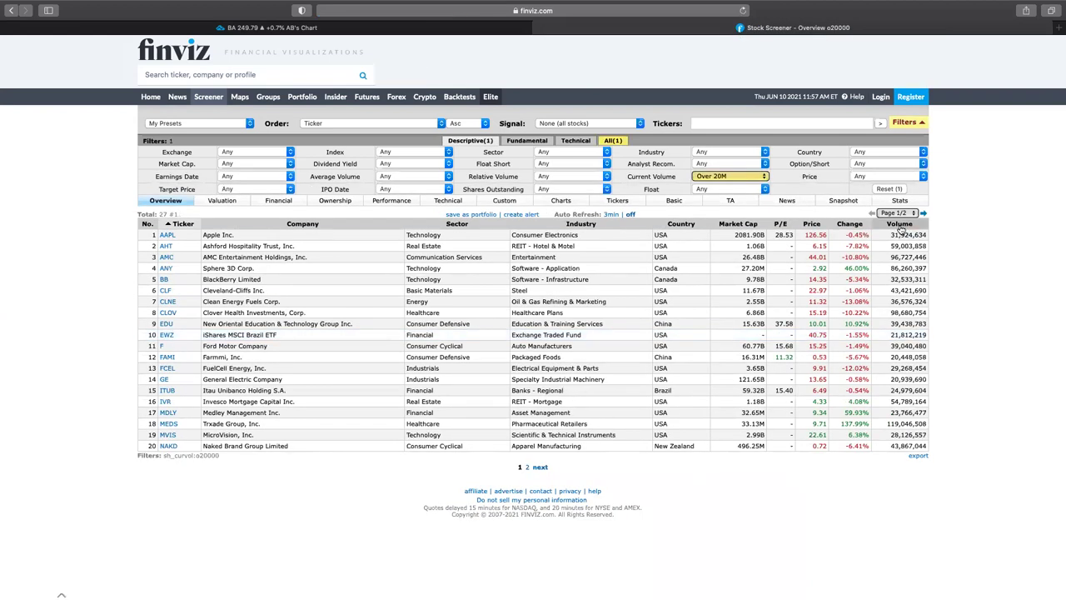
- Sort the screener results by volume in descending order and dismiss the pop-up ad
left_click(899, 225)
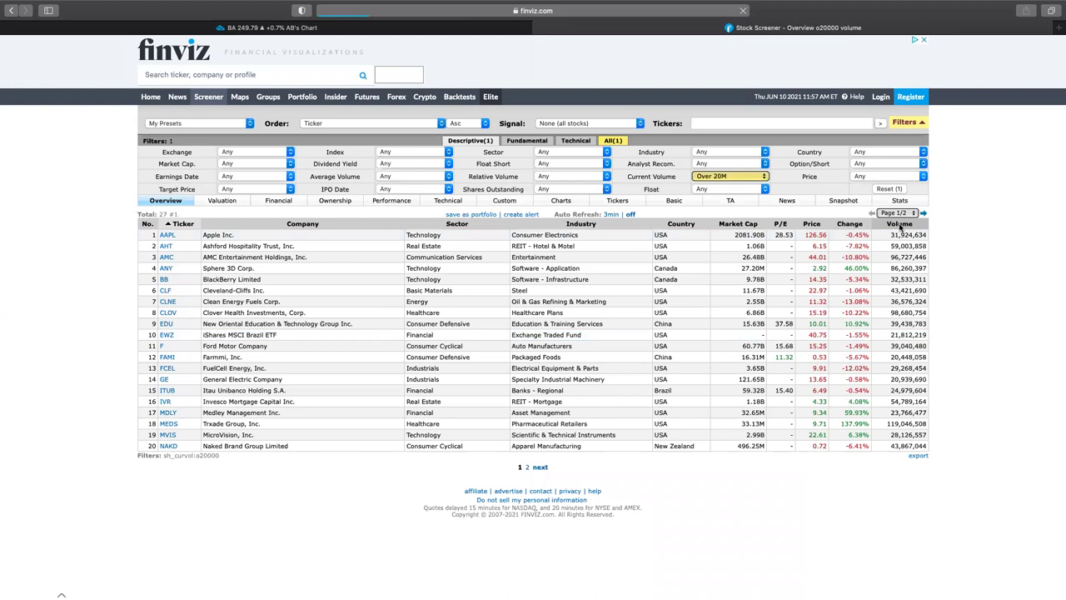
left_click(902, 224)
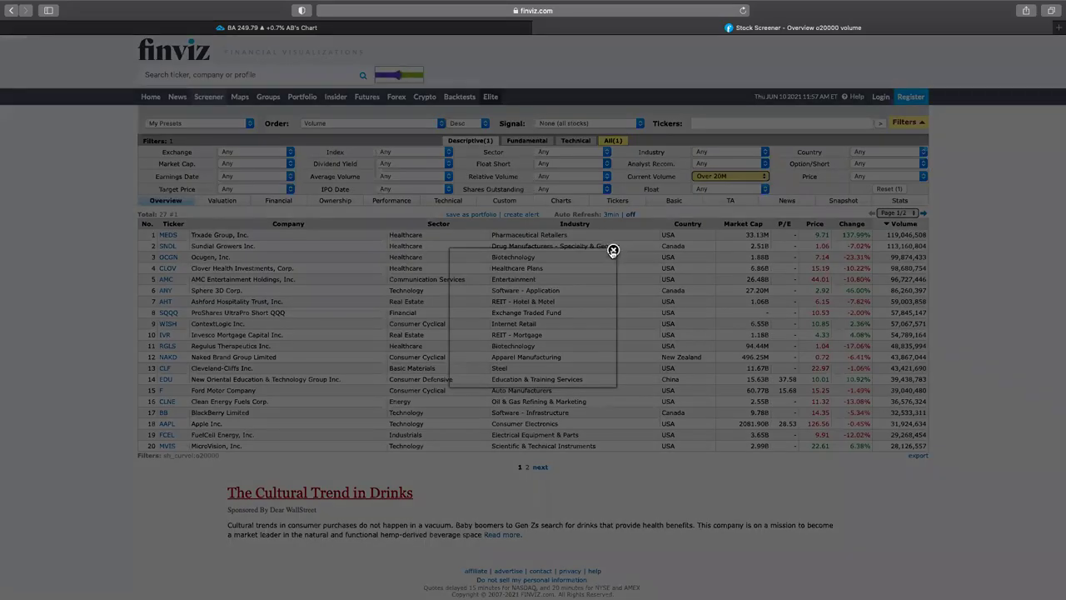
left_click(613, 249)
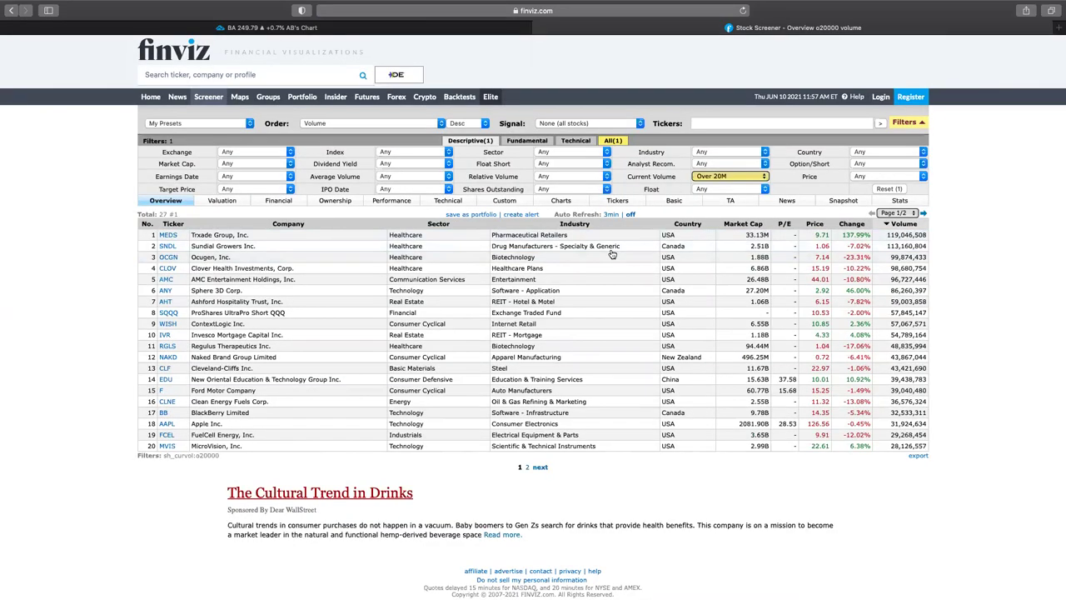
- Restrict the high-volume results to optionable stocks with the Option/Short filter
left_click(862, 165)
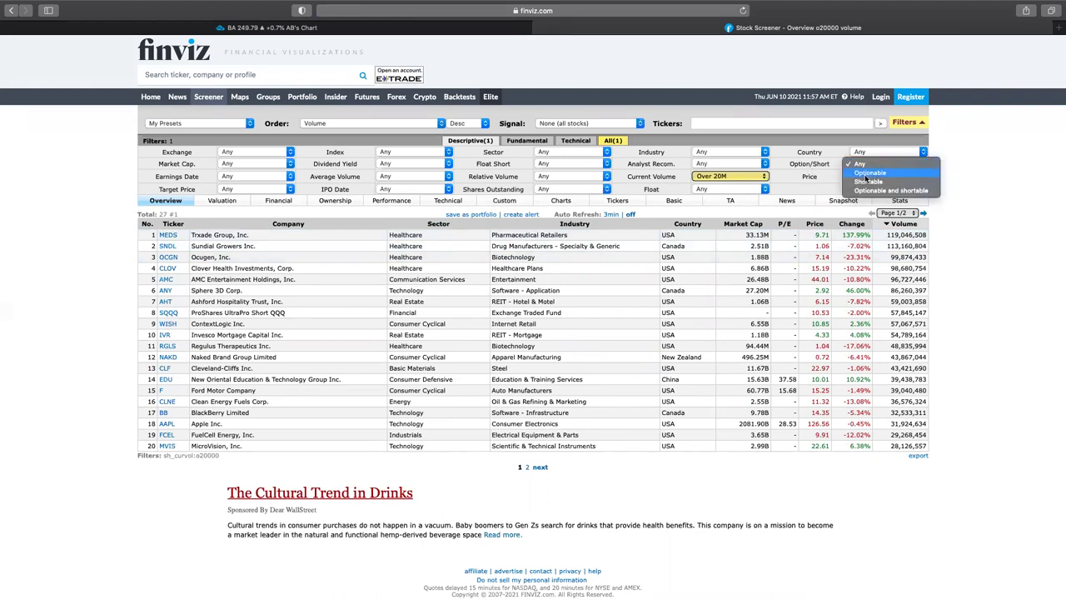
left_click(868, 173)
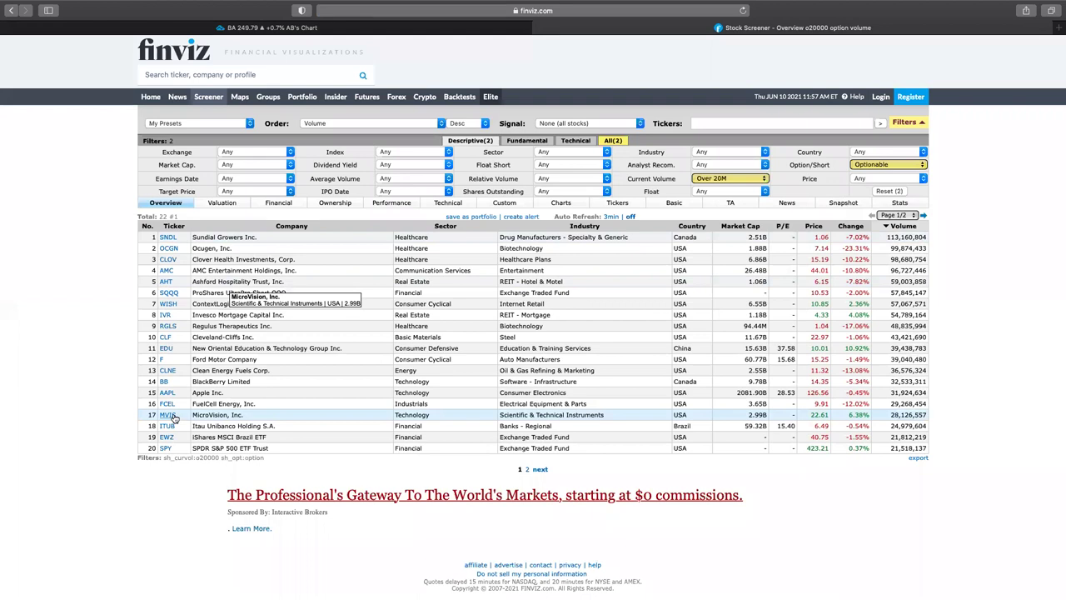
mouse_move(174, 240)
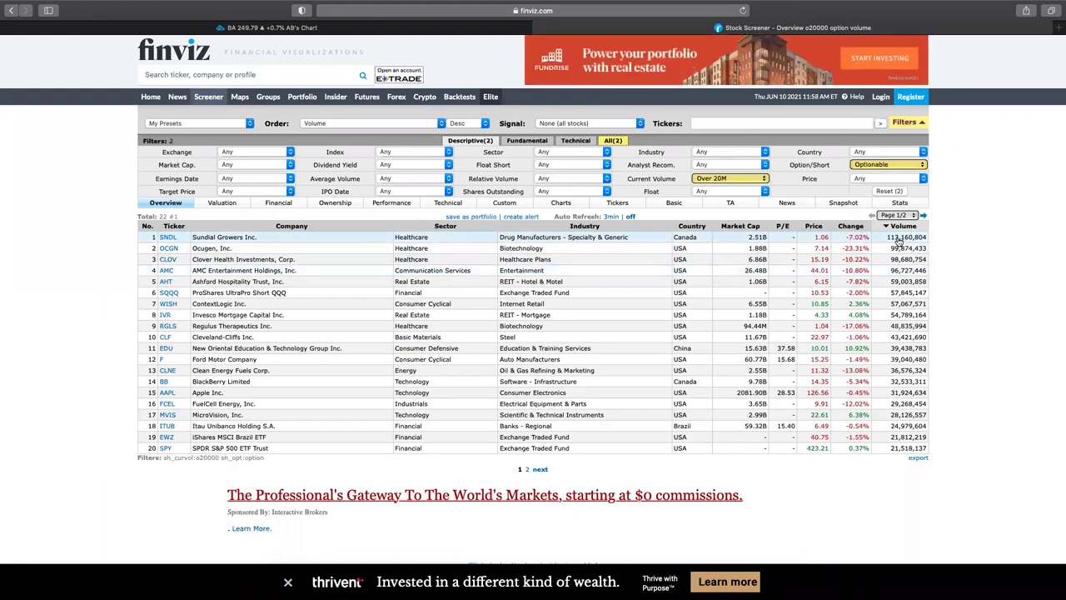
- Review the available options of the technical RSI (14), Pattern and Candlestick filters without applying any
left_click(573, 141)
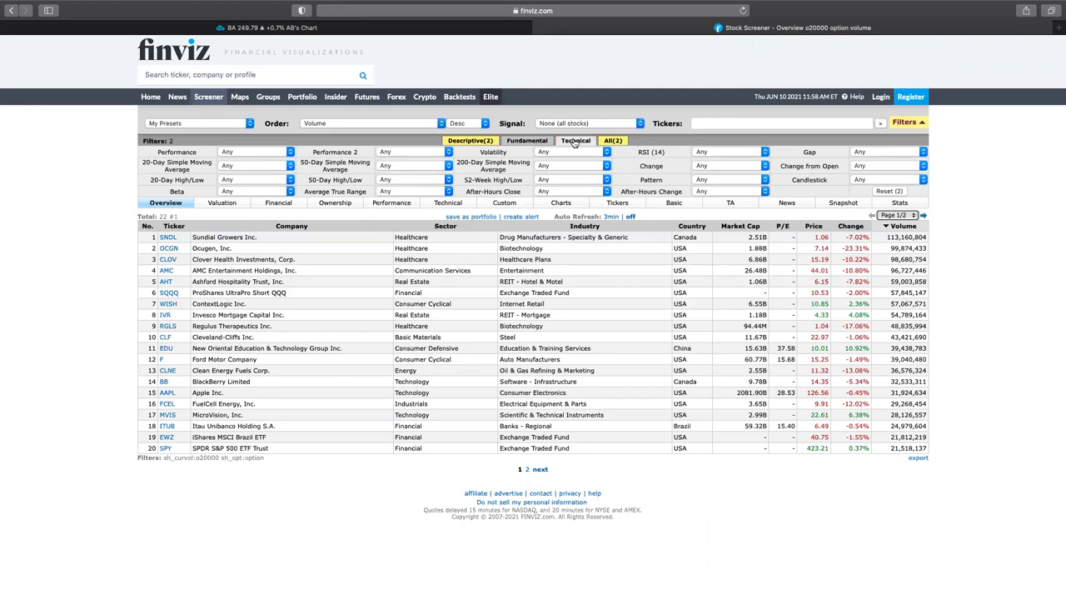
left_click(715, 154)
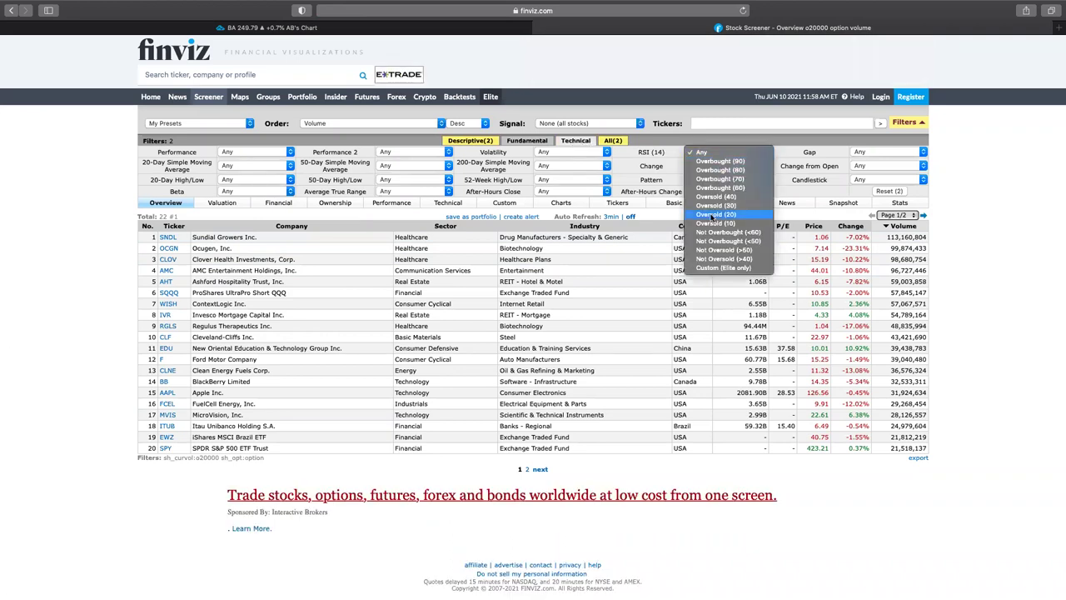
left_click(720, 152)
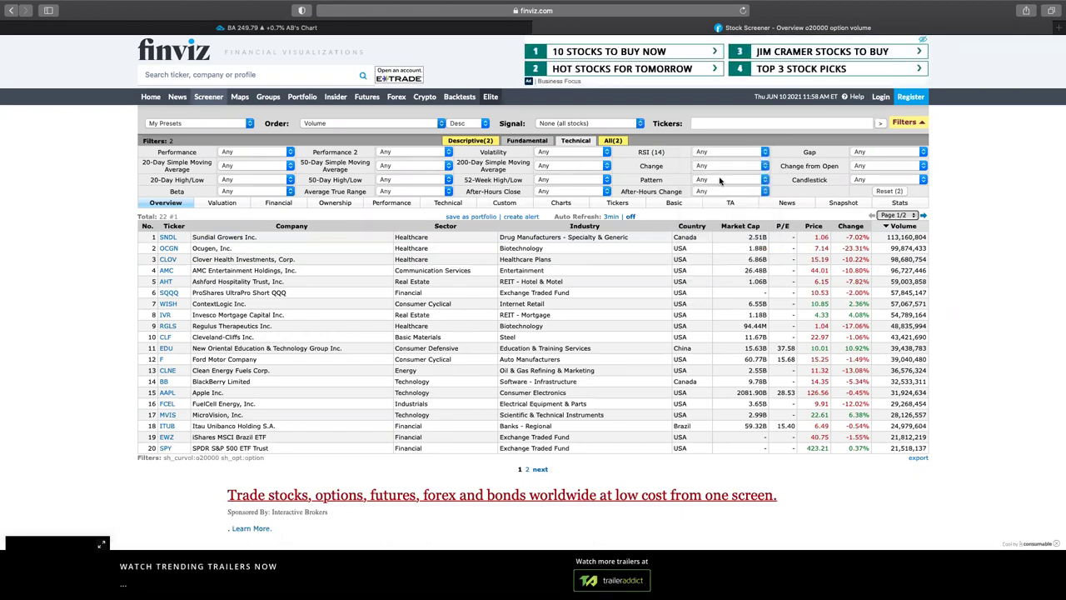
left_click(765, 180)
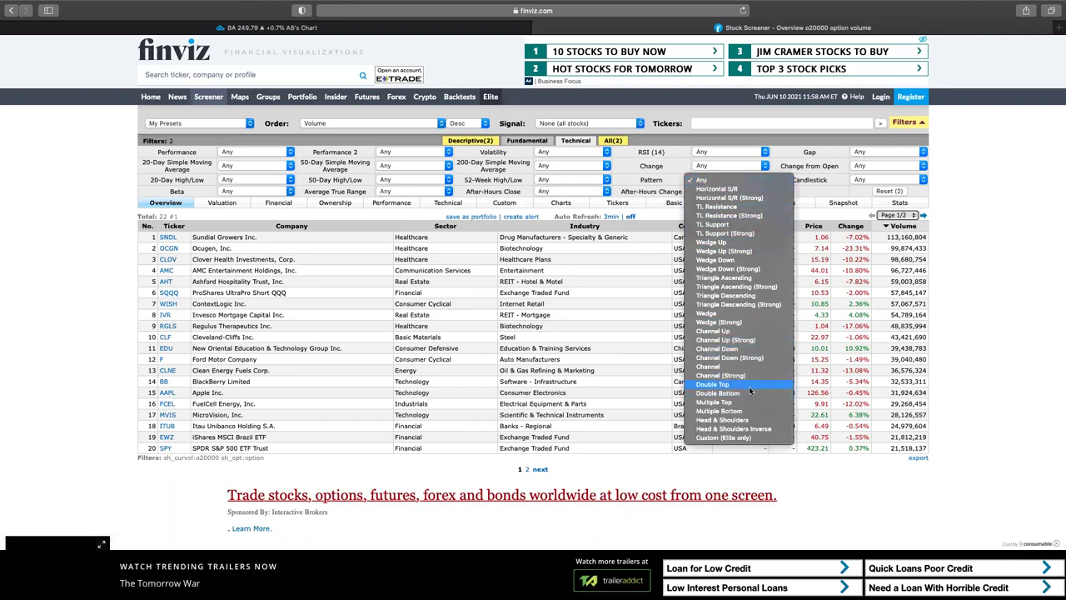
left_click(805, 161)
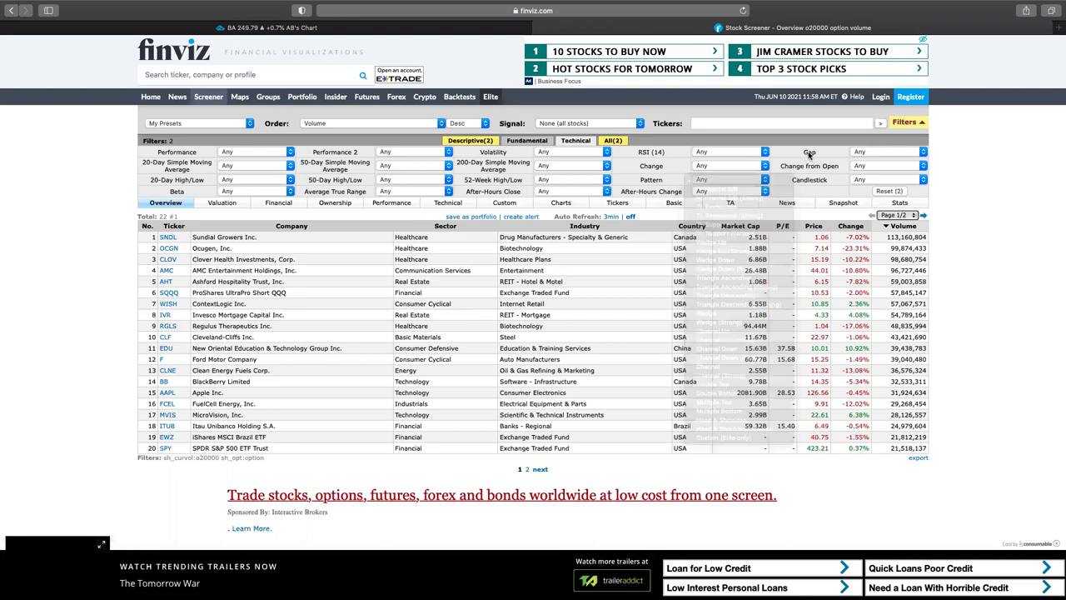
left_click(859, 181)
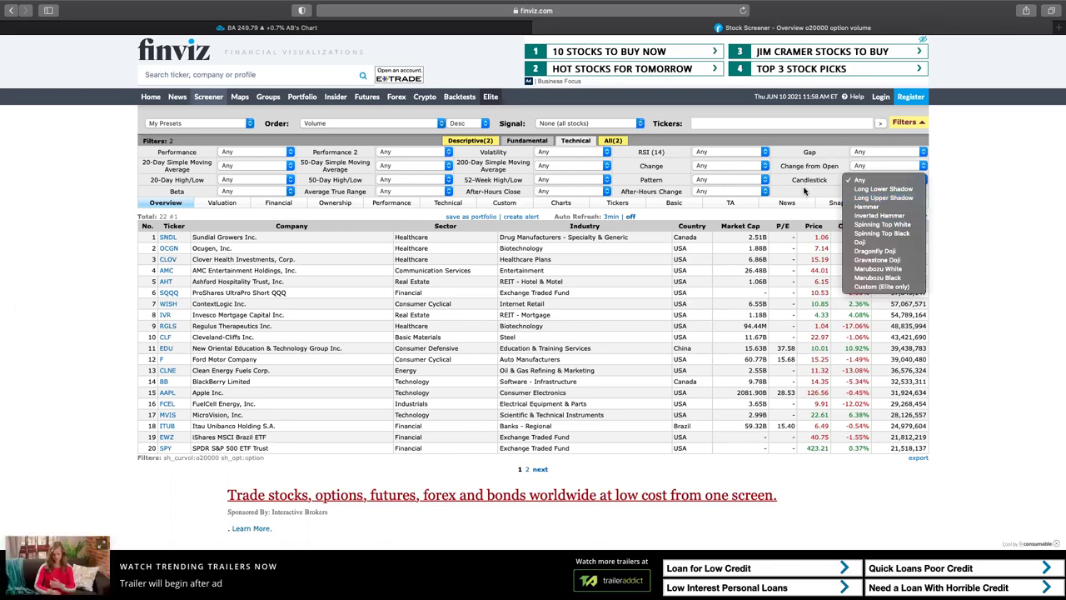
left_click(804, 193)
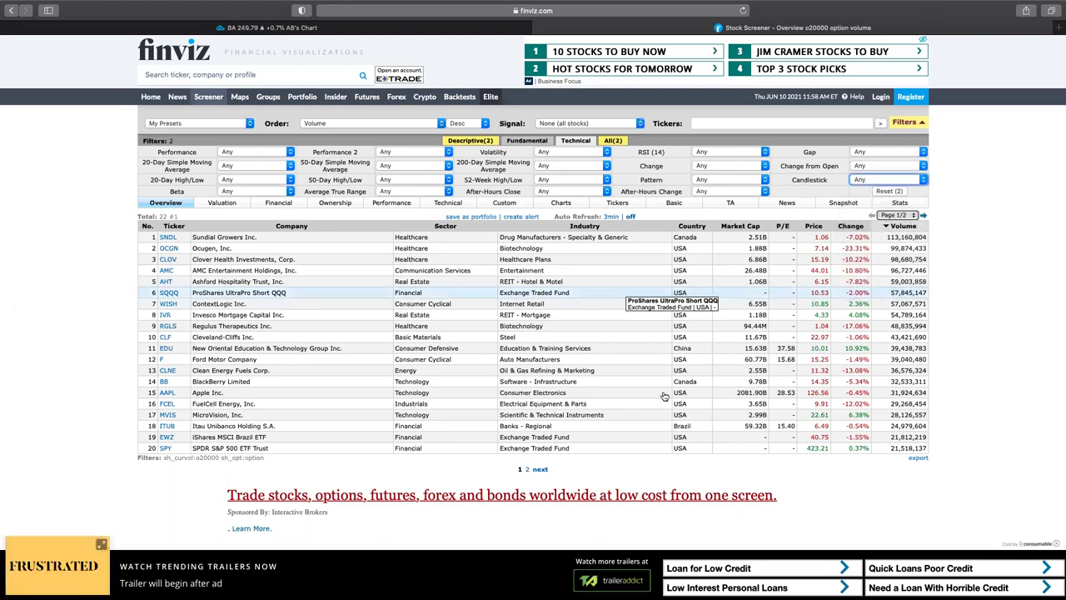
- Return to the BA chart in TradingView and draw a Fib Retracement from the 10:10 low at 251.02 to the 09:37 high at 255.01
left_click(379, 26)
scroll(520, 210, "up", 5)
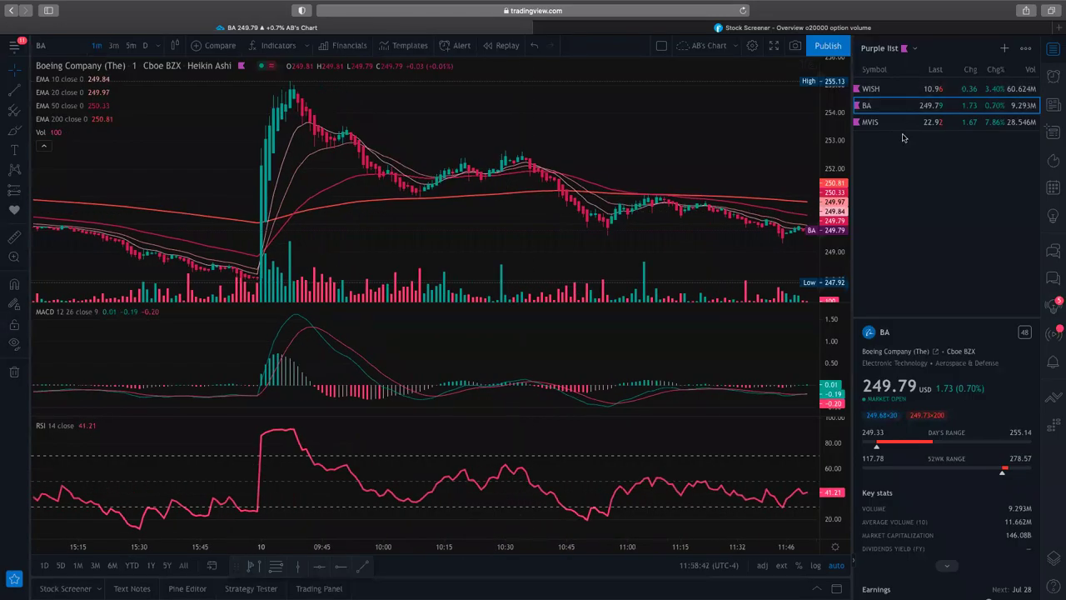
scroll(618, 150, "down", 5)
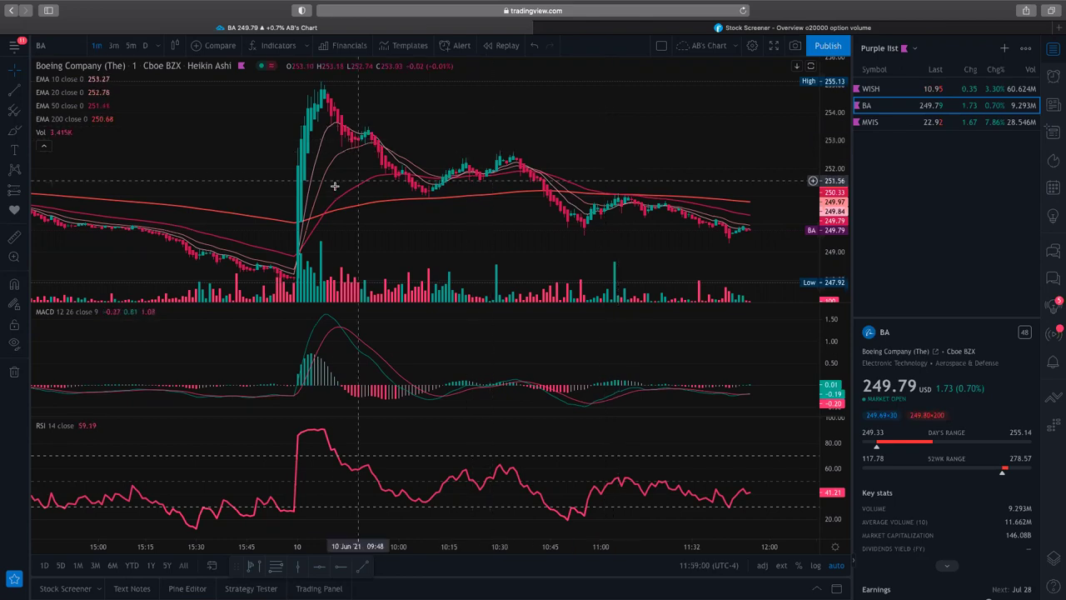
scroll(339, 180, "up", 2)
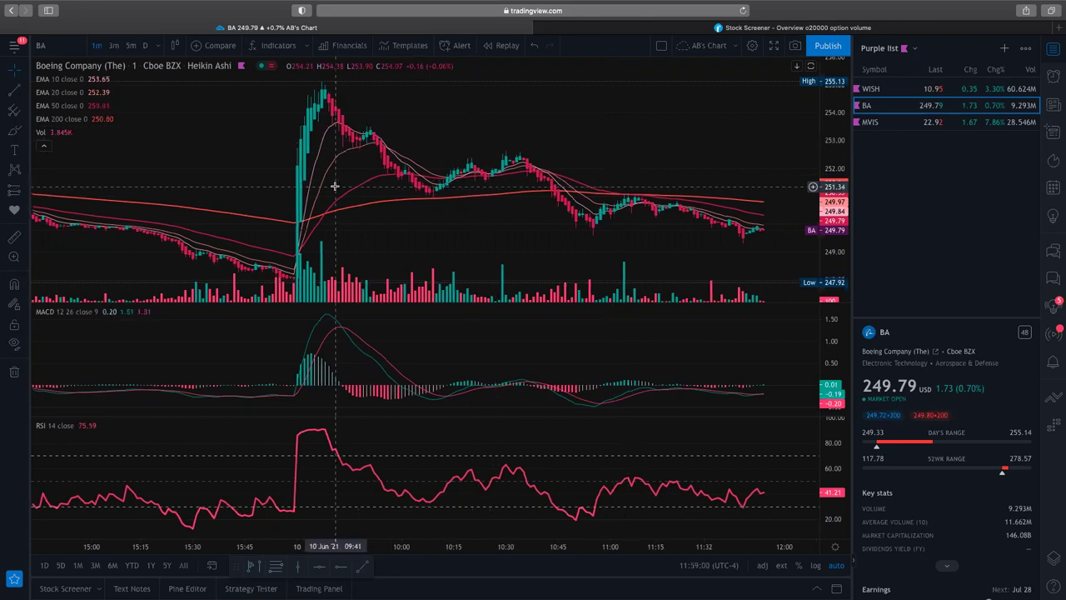
left_click(26, 112)
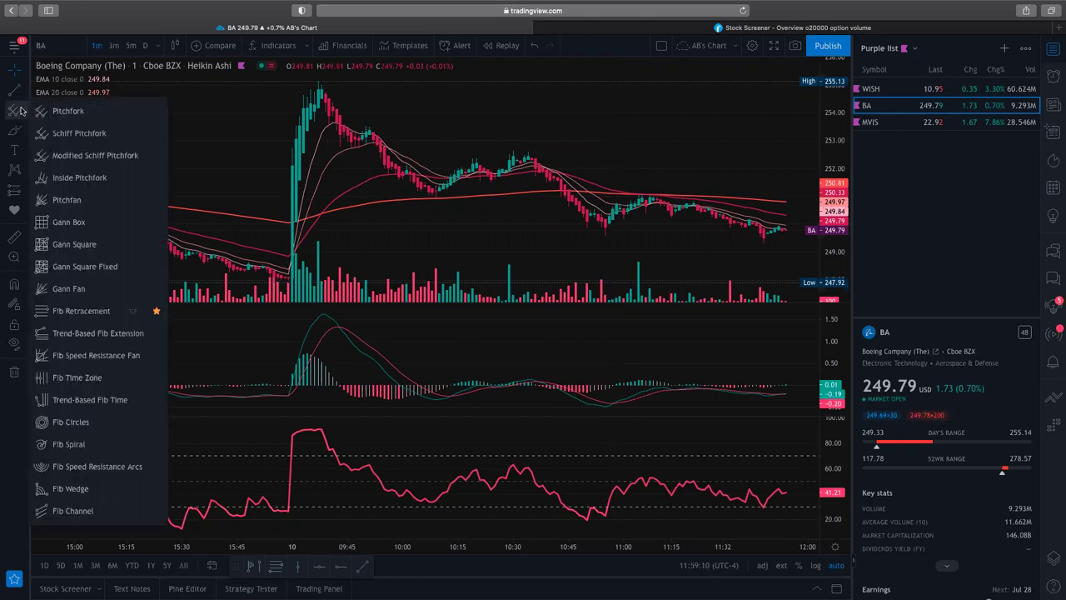
left_click(100, 311)
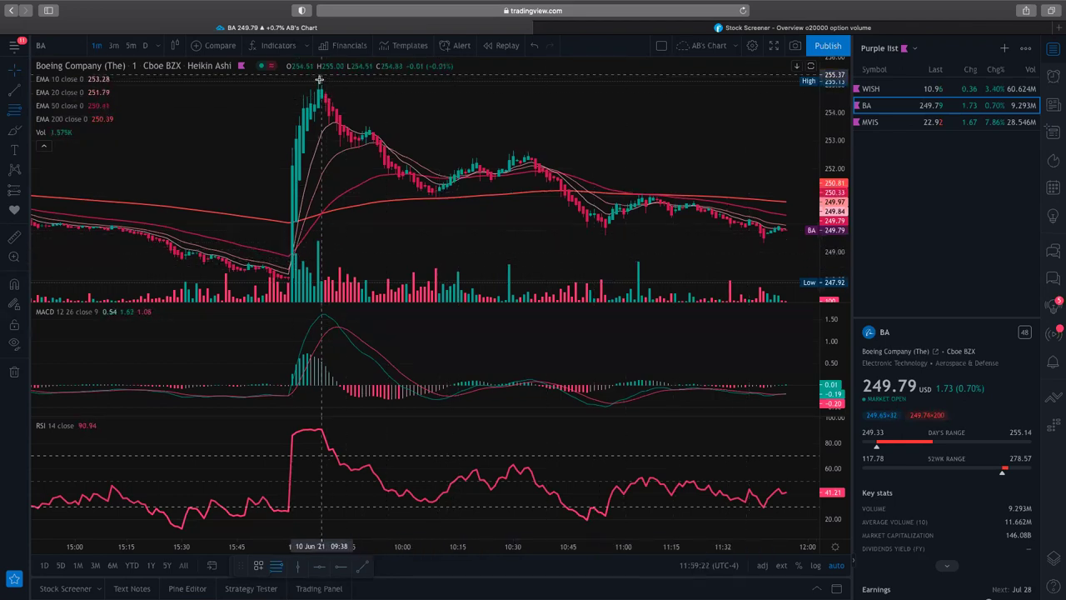
left_click(438, 194)
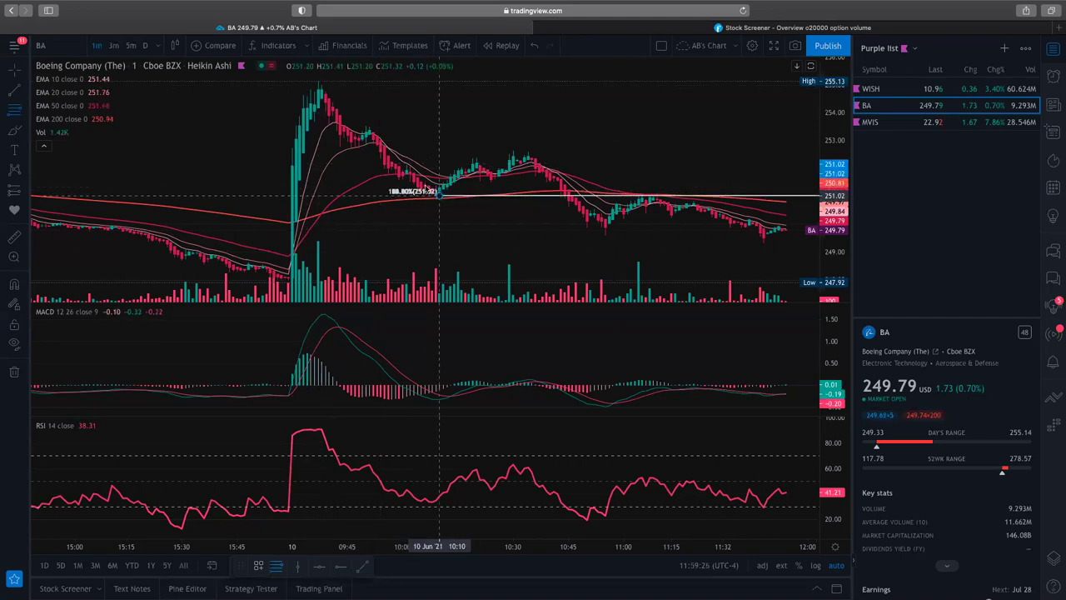
left_click(318, 84)
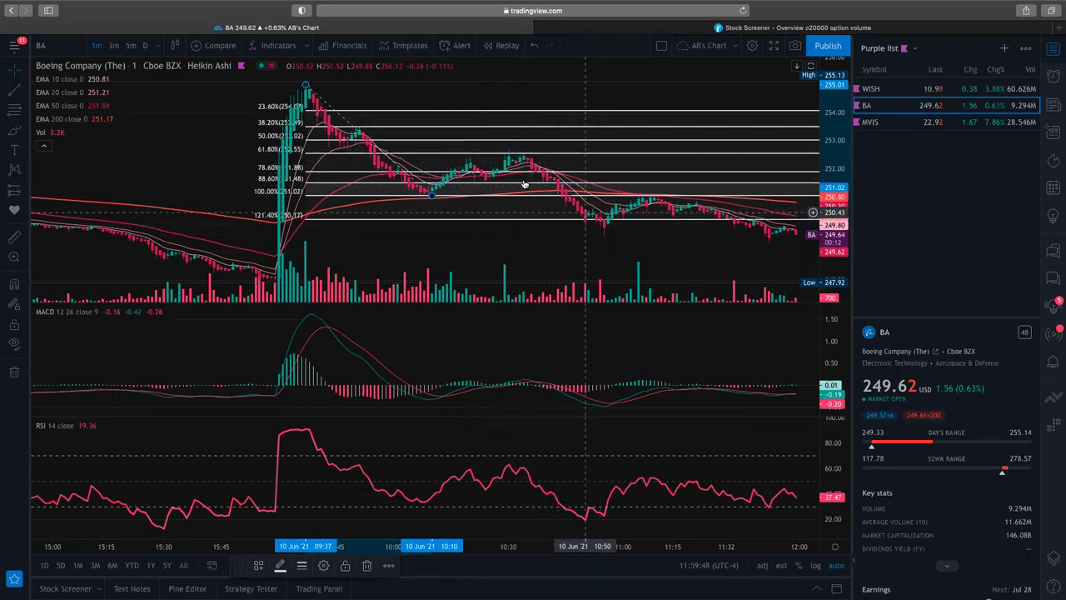
- Examine how the BA candles after the morning peak pull back against the Fibonacci retracement levels
scroll(425, 144, "up", 5)
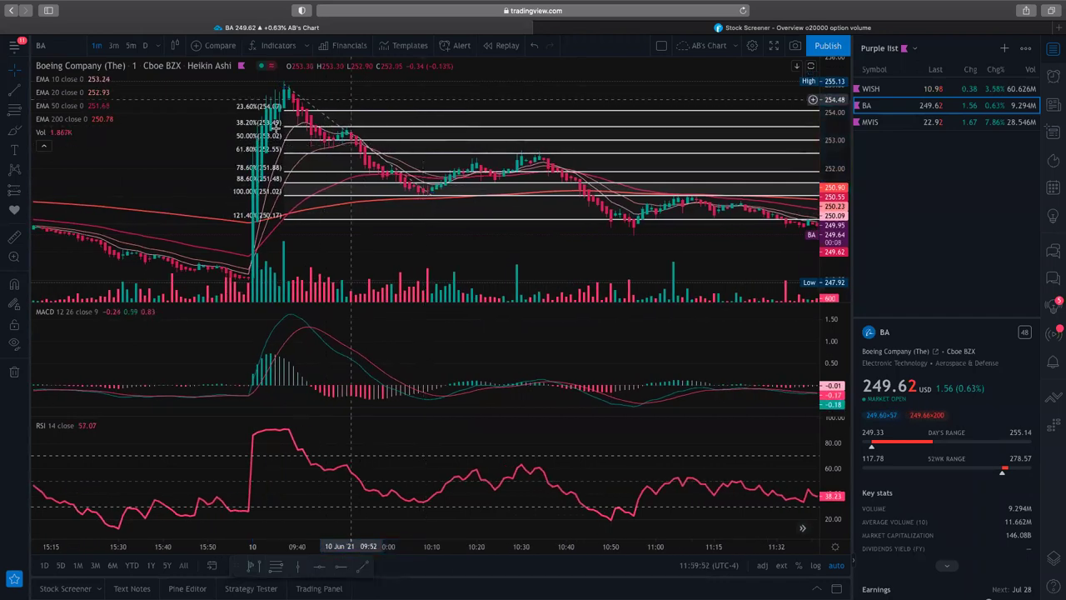
scroll(330, 144, "up", 1)
scroll(329, 144, "up", 6)
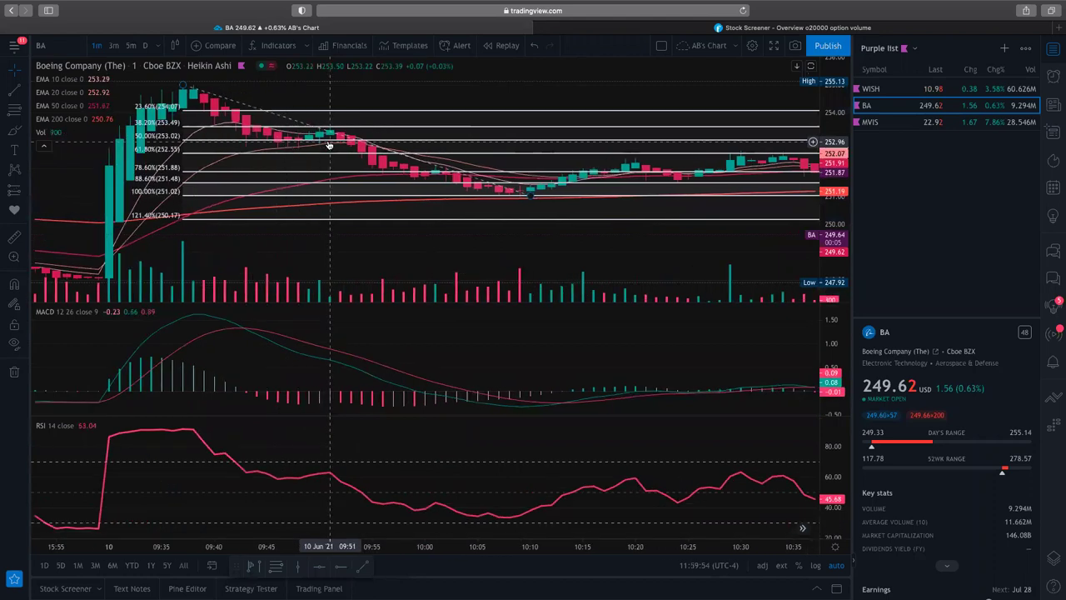
scroll(329, 144, "up", 5)
scroll(329, 144, "left", 5)
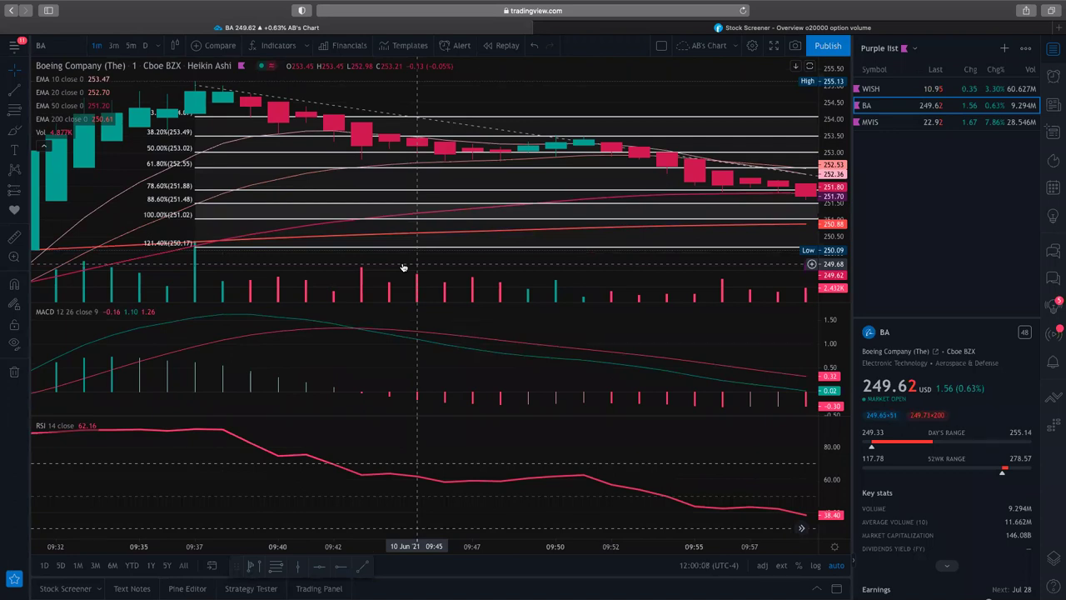
scroll(572, 220, "down", 2)
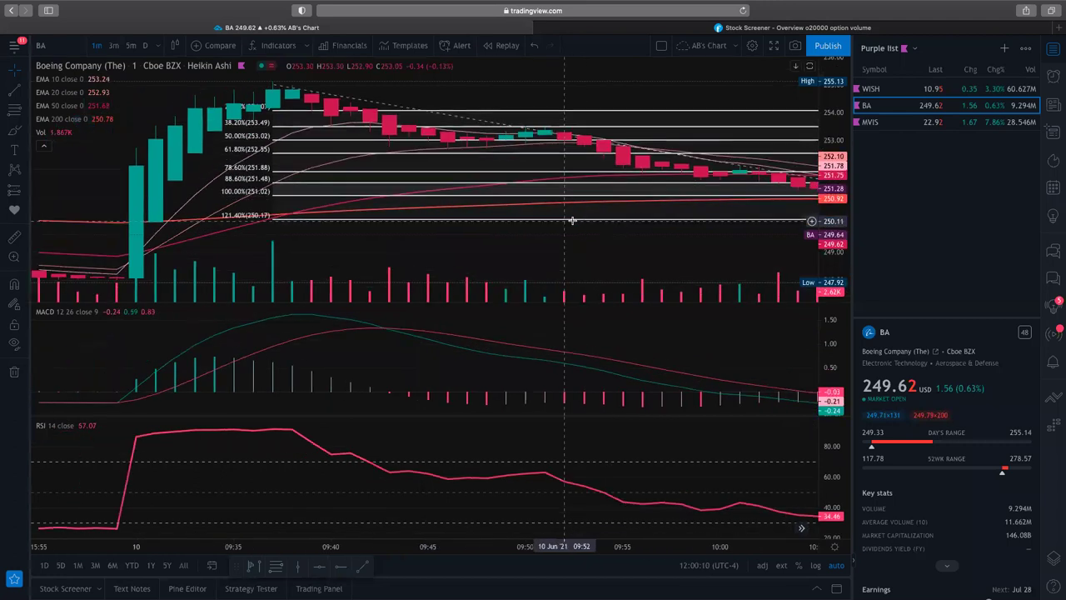
scroll(572, 220, "down", 3)
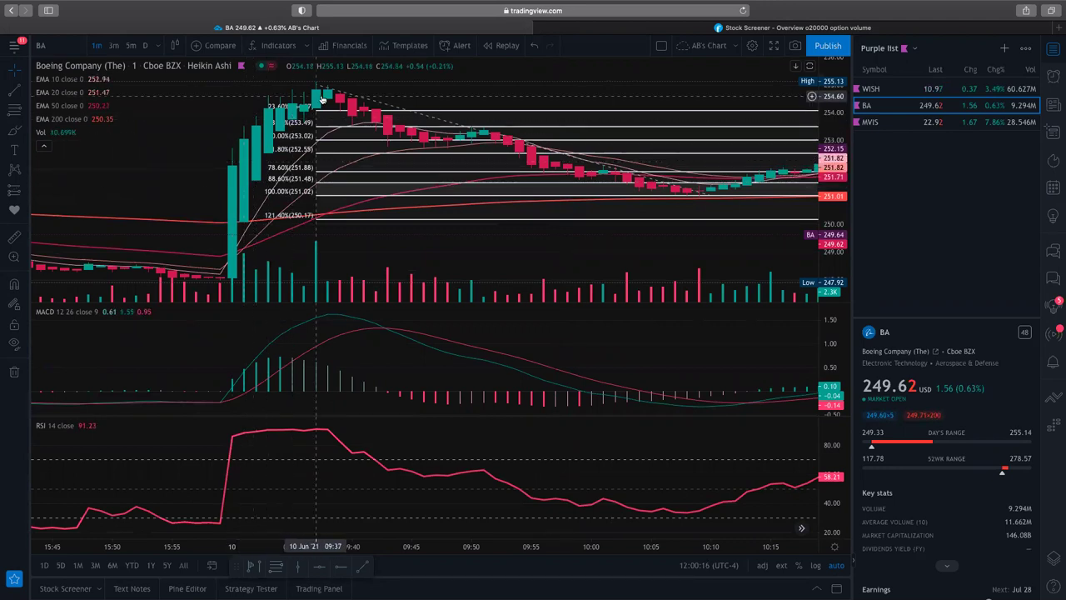
scroll(316, 98, "up", 2)
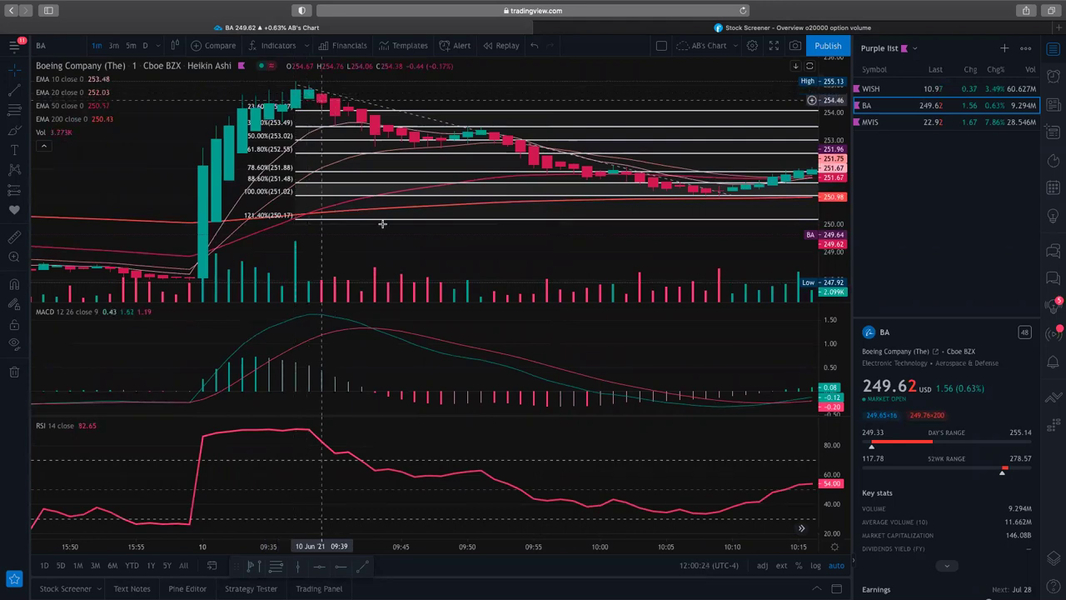
- Examine the MACD lines and histogram before, during and after BA's morning spike
scroll(434, 331, "down", 5)
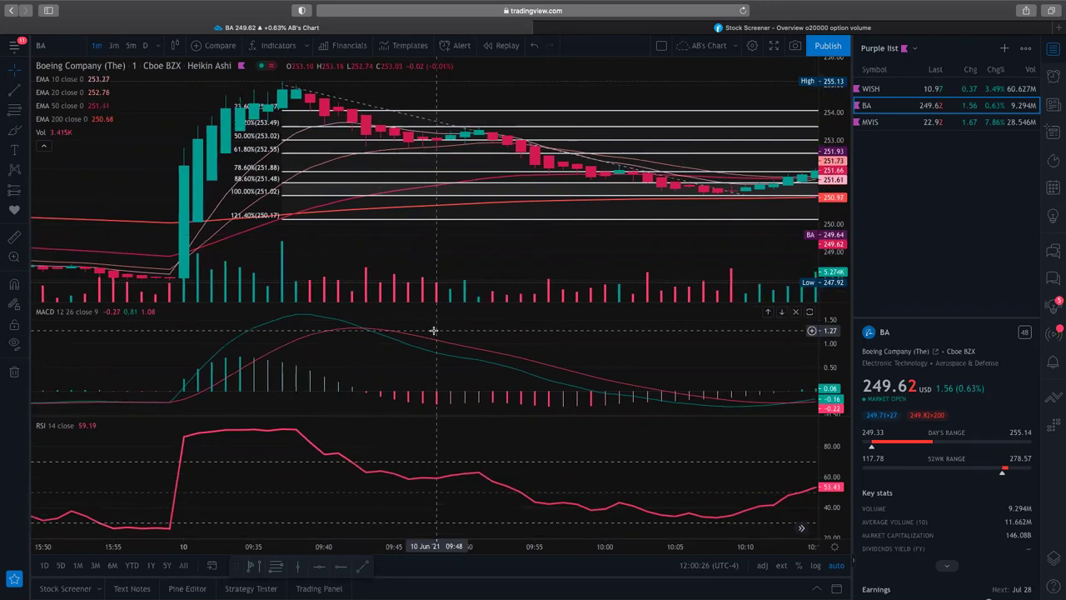
scroll(433, 330, "down", 1)
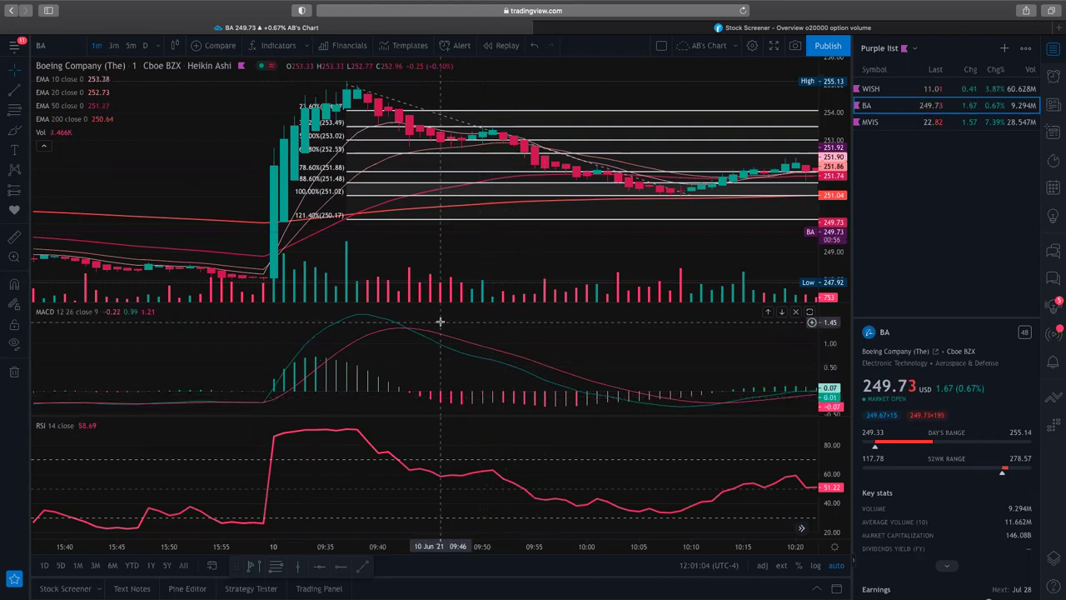
scroll(440, 321, "down", 2)
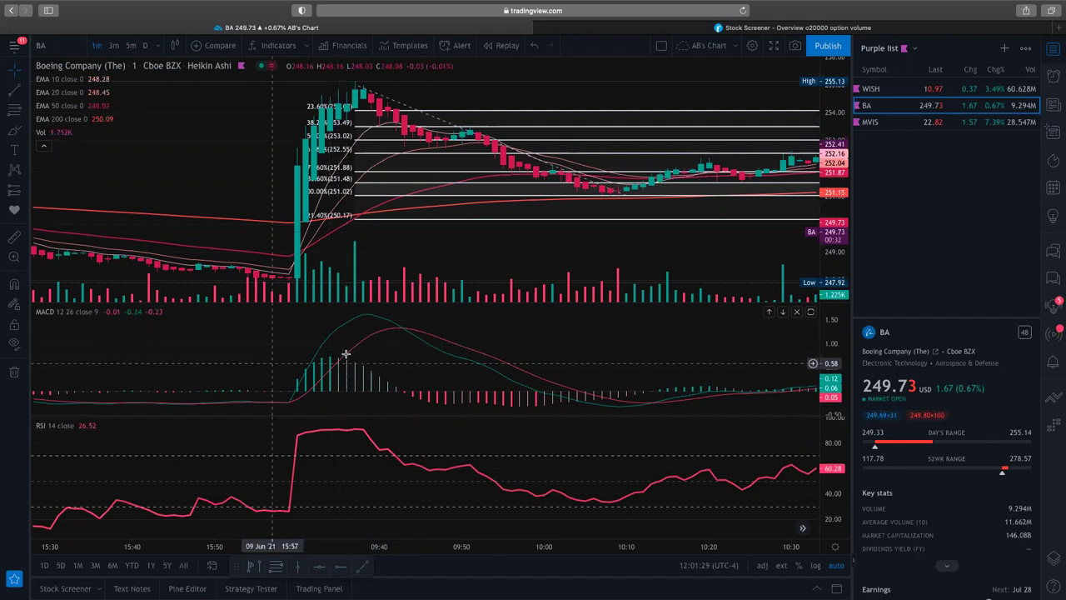
scroll(346, 354, "left", 10)
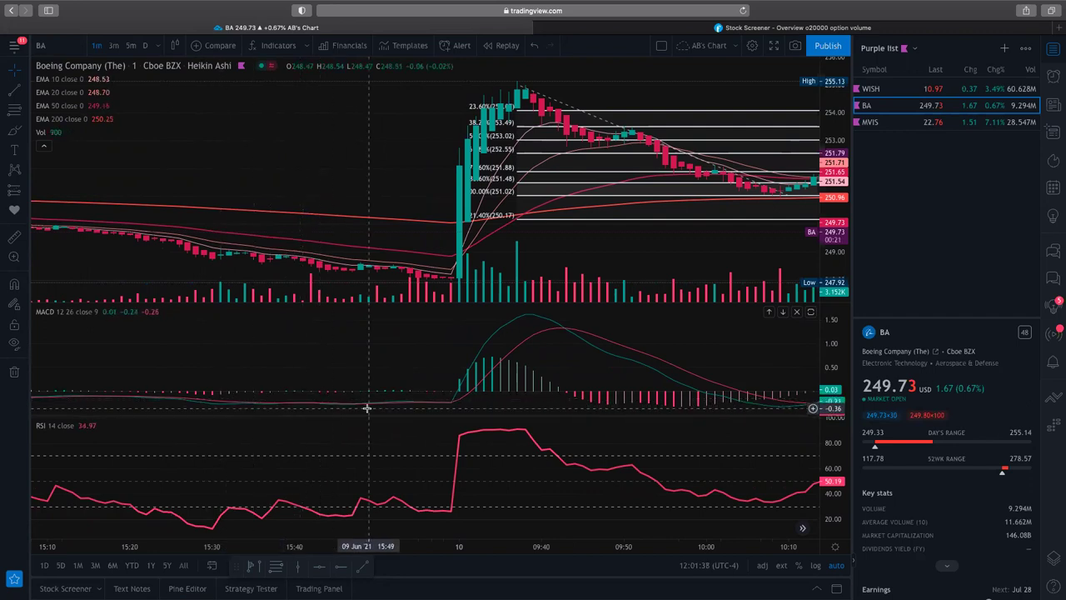
scroll(367, 408, "right", 10)
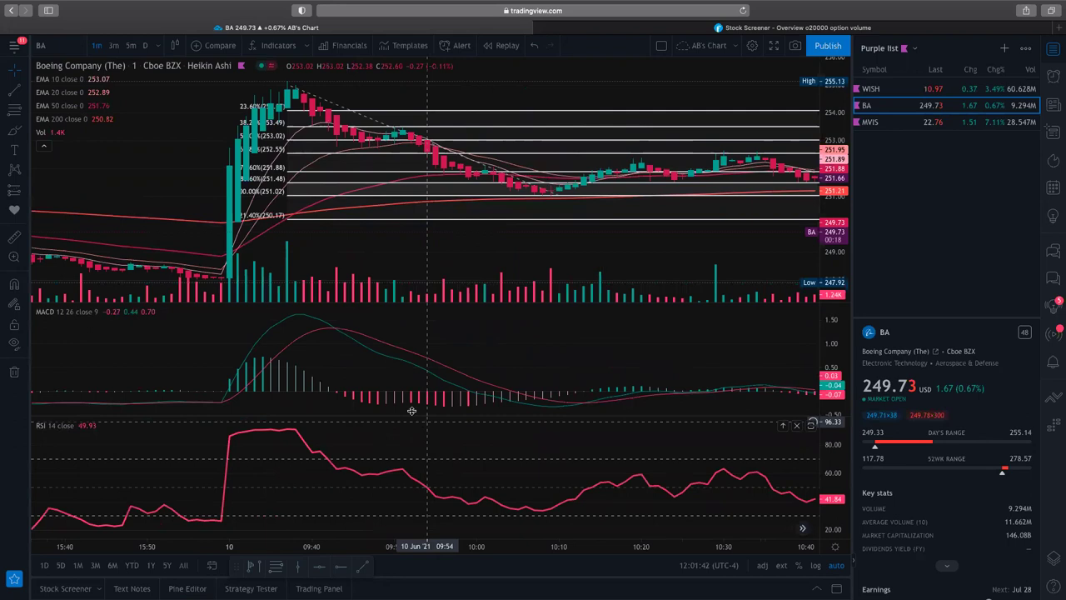
- Examine BA's candles against the Fibonacci levels, MACD and RSI from the morning pullback through noon on 10 June
scroll(379, 259, "up", 2)
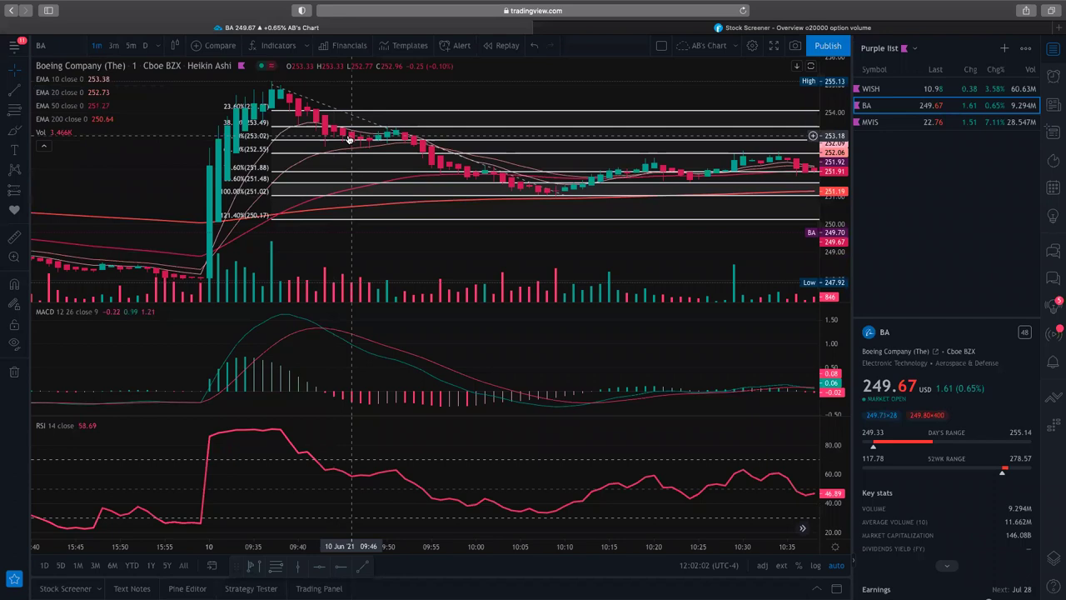
scroll(350, 140, "right", 3)
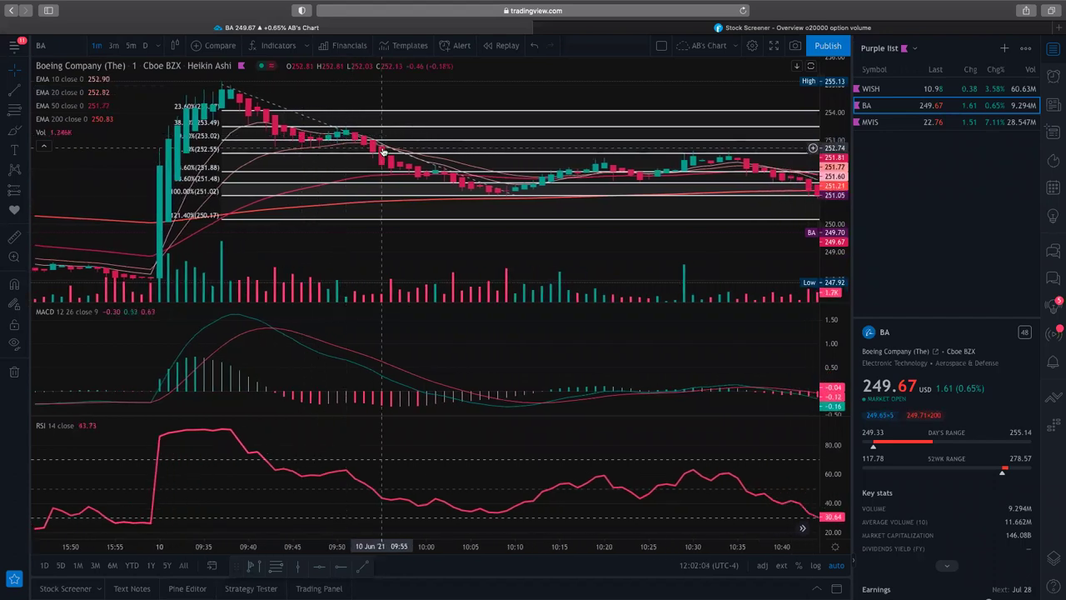
scroll(383, 151, "down", 5)
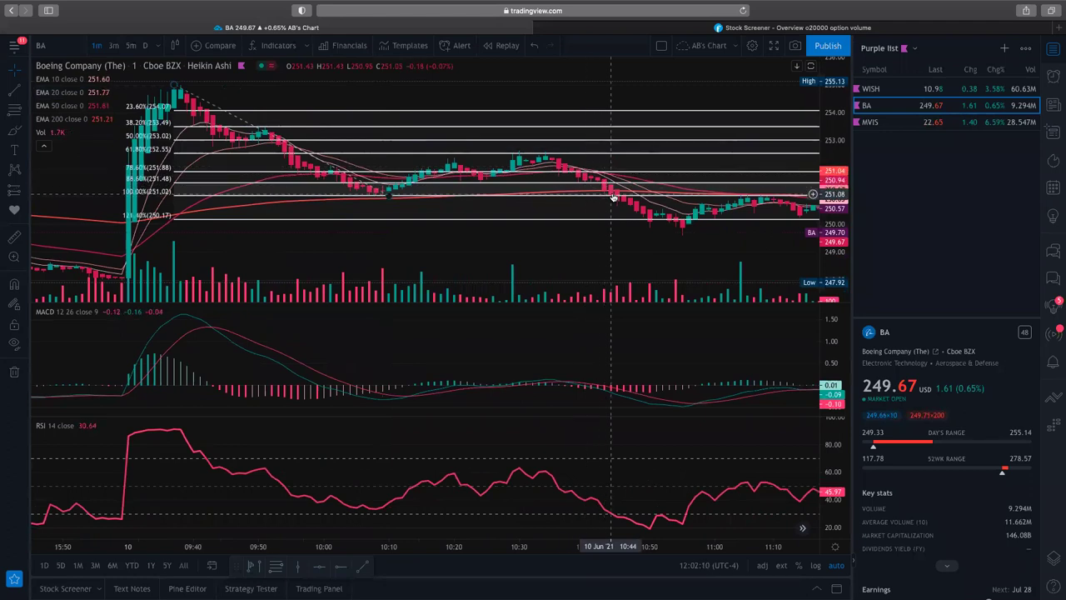
scroll(613, 198, "down", 5)
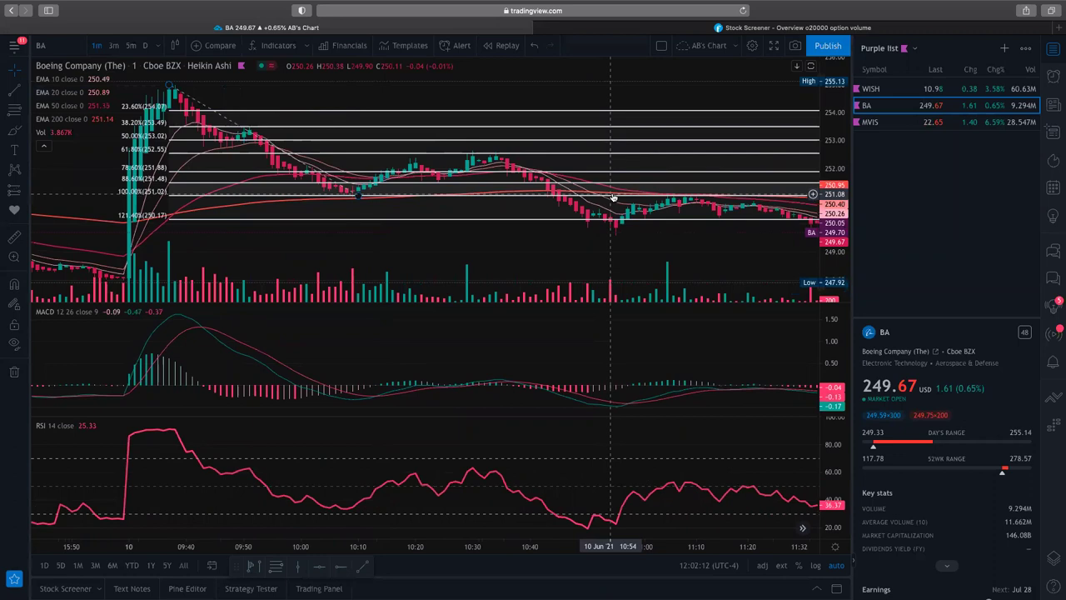
scroll(614, 197, "down", 1)
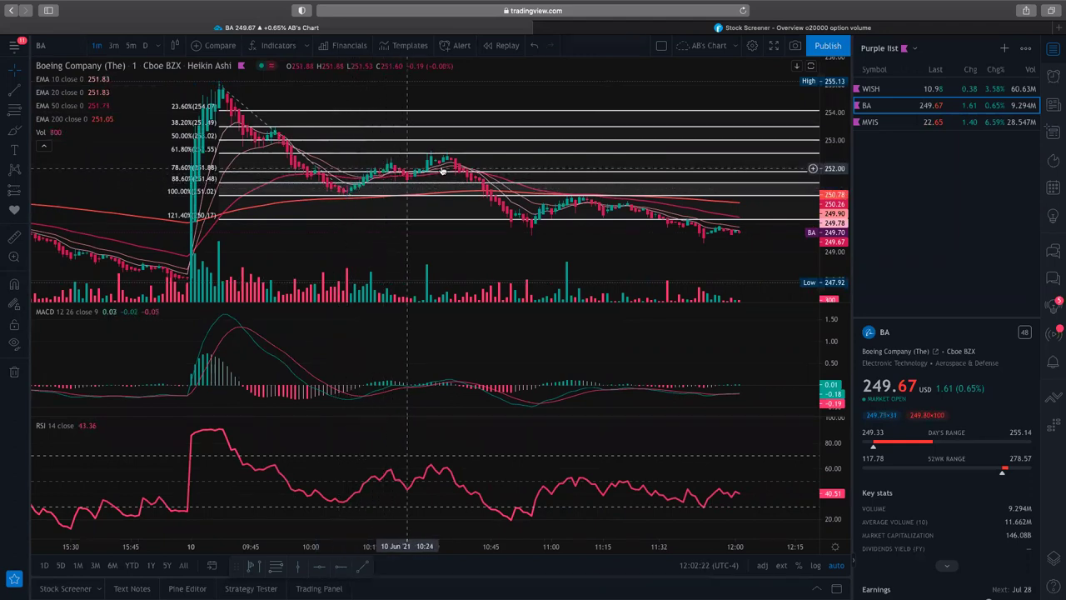
scroll(444, 172, "right", 1)
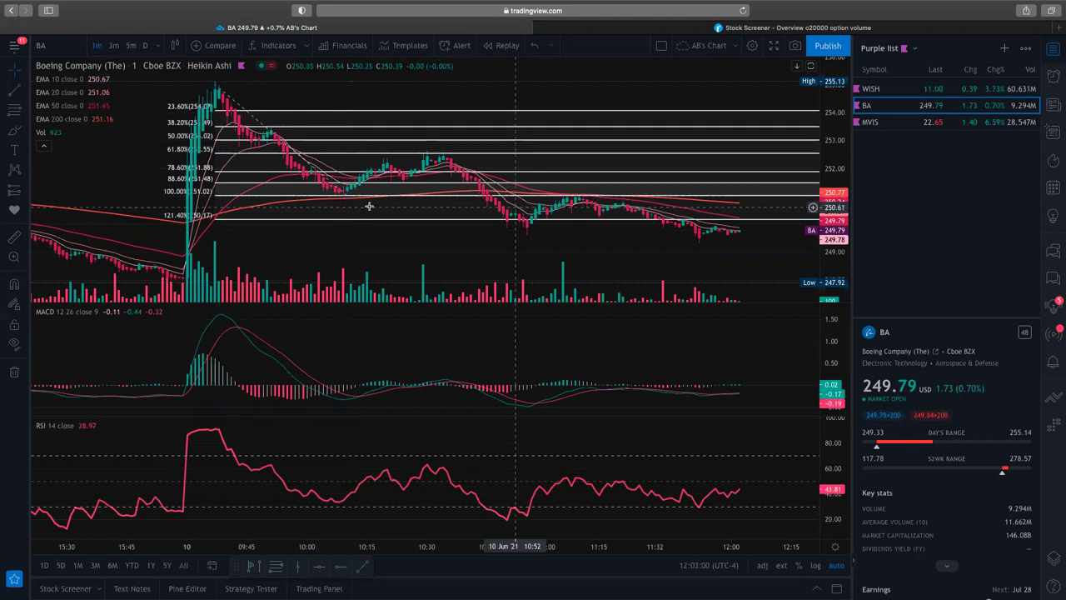
- Move the low anchor of BA's Fib Retracement to the 11:44 low at 249.43, keeping the 09:37 high
left_click_drag(348, 196, 487, 248)
mouse_move(706, 267)
left_mouse_down()
mouse_move(708, 238)
mouse_move(631, 231)
left_mouse_up()
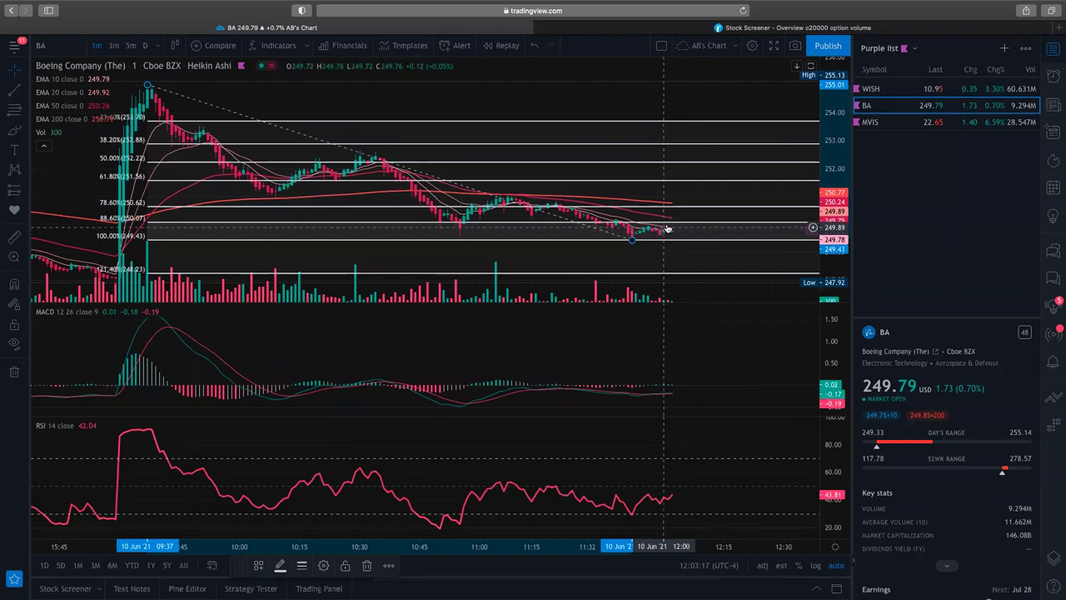
scroll(681, 234, "right", 3)
scroll(681, 234, "up", 5)
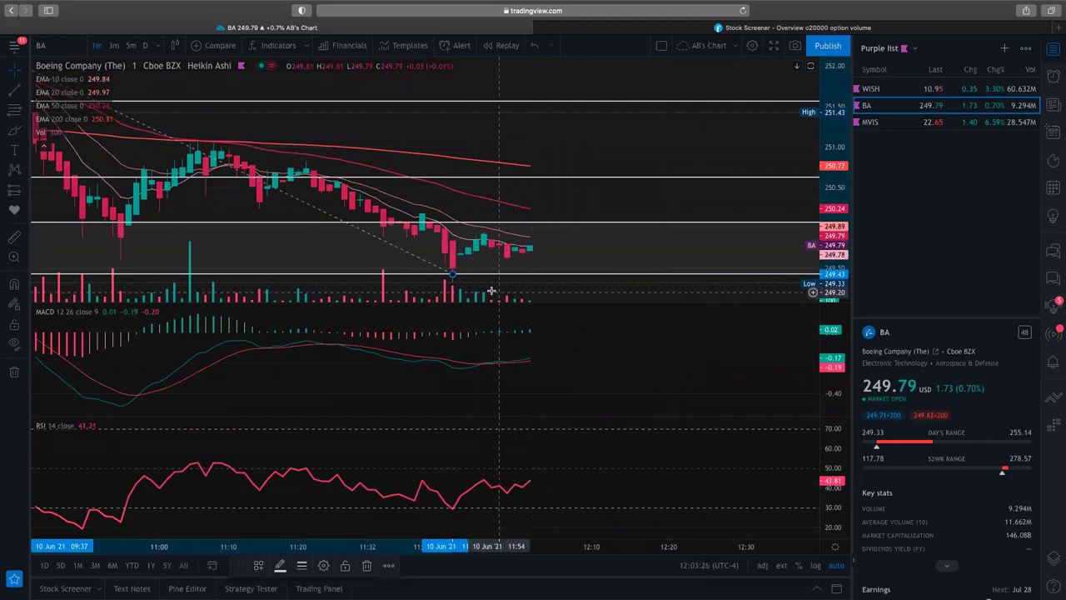
- Examine BA's latest candles around the 100% and 88.6% Fibonacci levels together with MACD and RSI, and compare them with the whole day's move
scroll(586, 263, "down", 5)
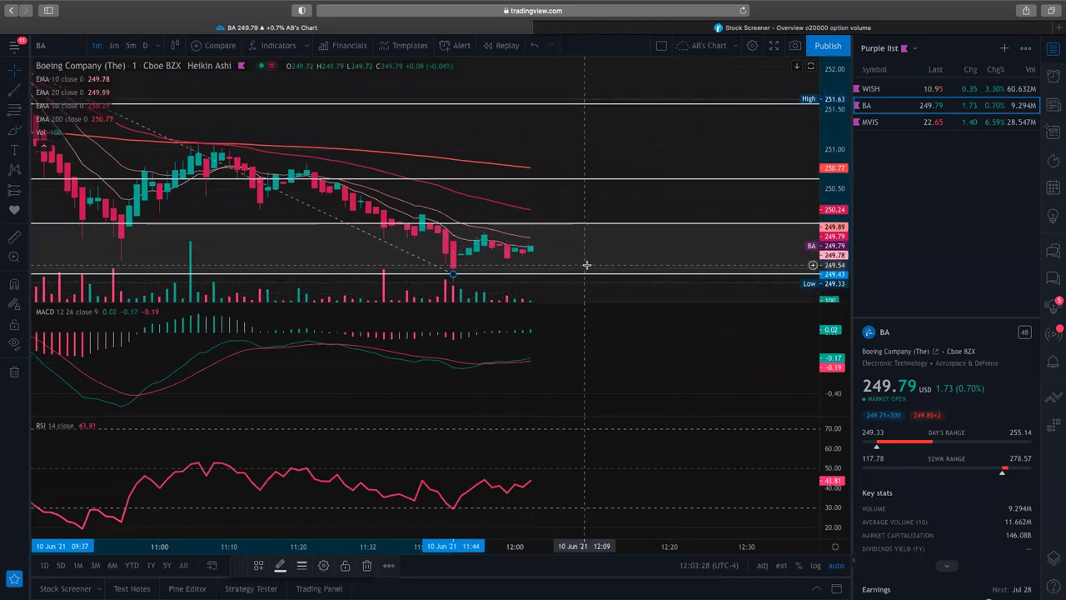
scroll(586, 263, "down", 3)
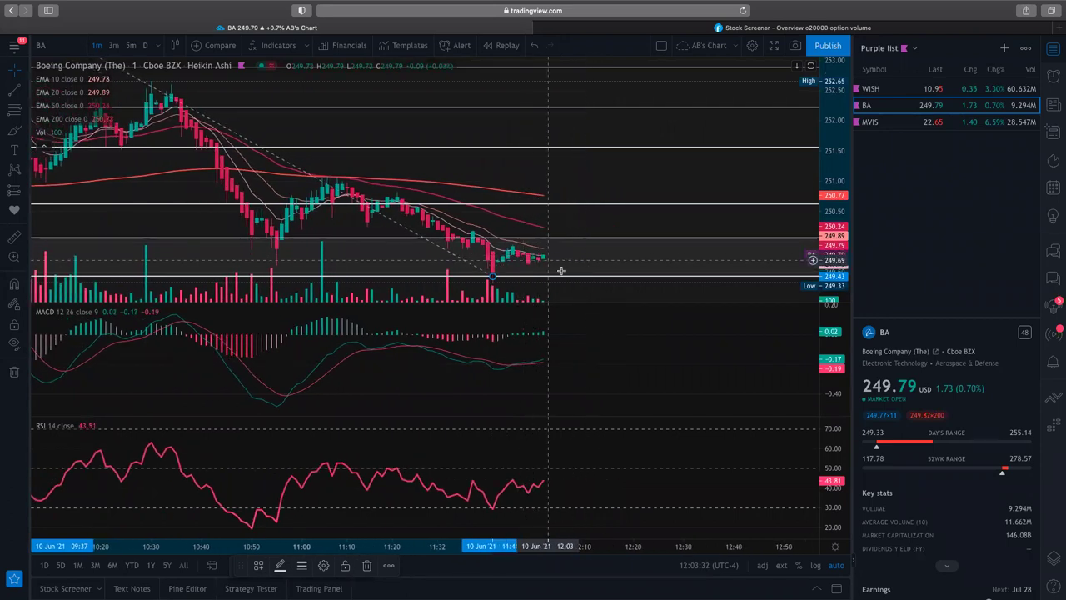
scroll(559, 275, "down", 3)
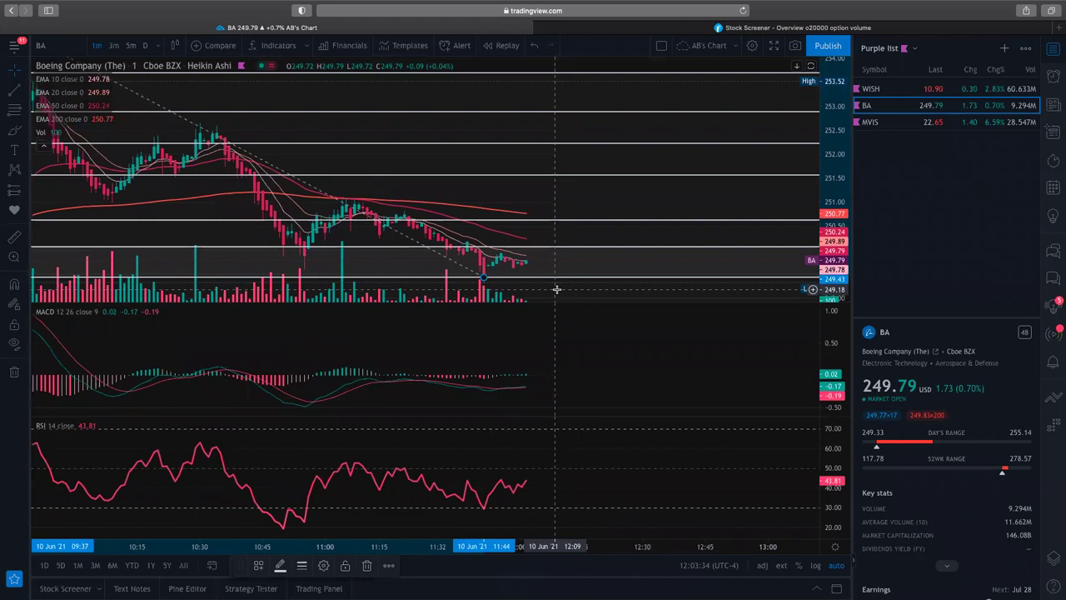
scroll(557, 290, "up", 2)
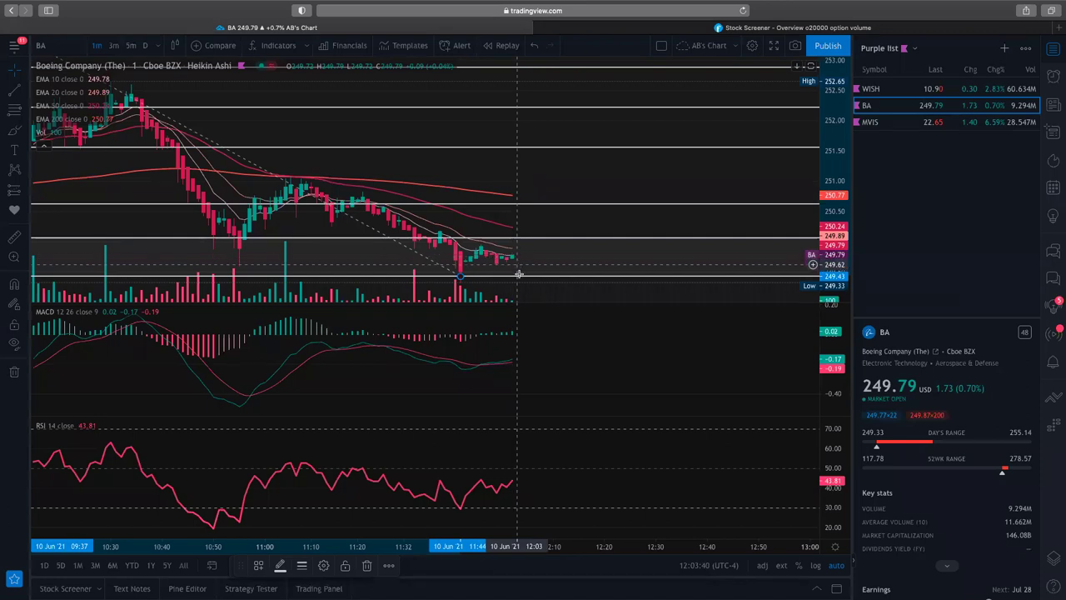
scroll(519, 279, "down", 5)
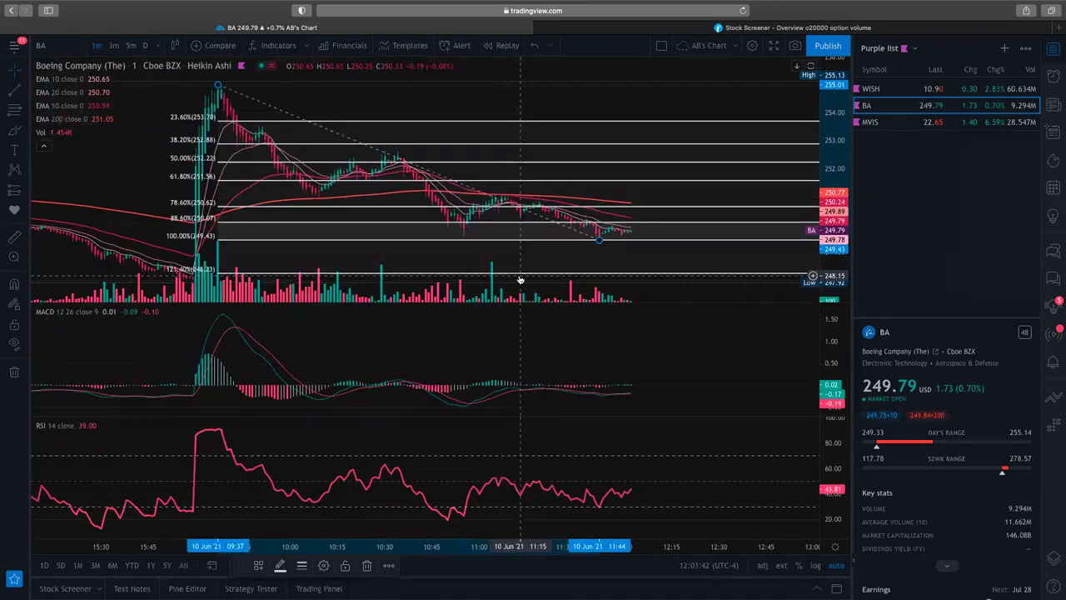
scroll(669, 243, "right", 5)
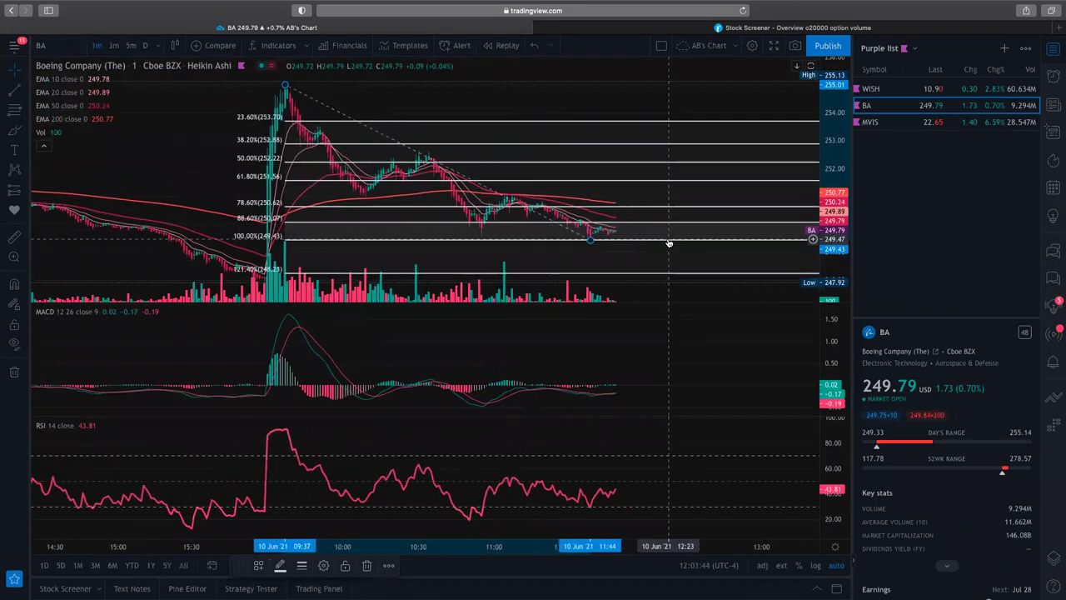
scroll(669, 242, "up", 5)
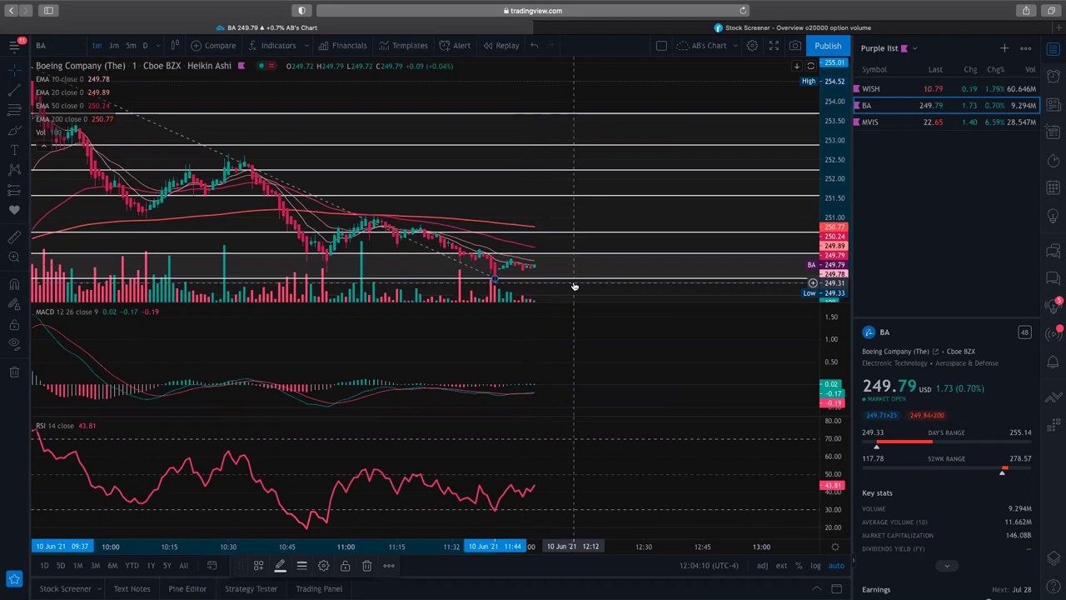
scroll(649, 192, "down", 5)
scroll(649, 193, "right", 5)
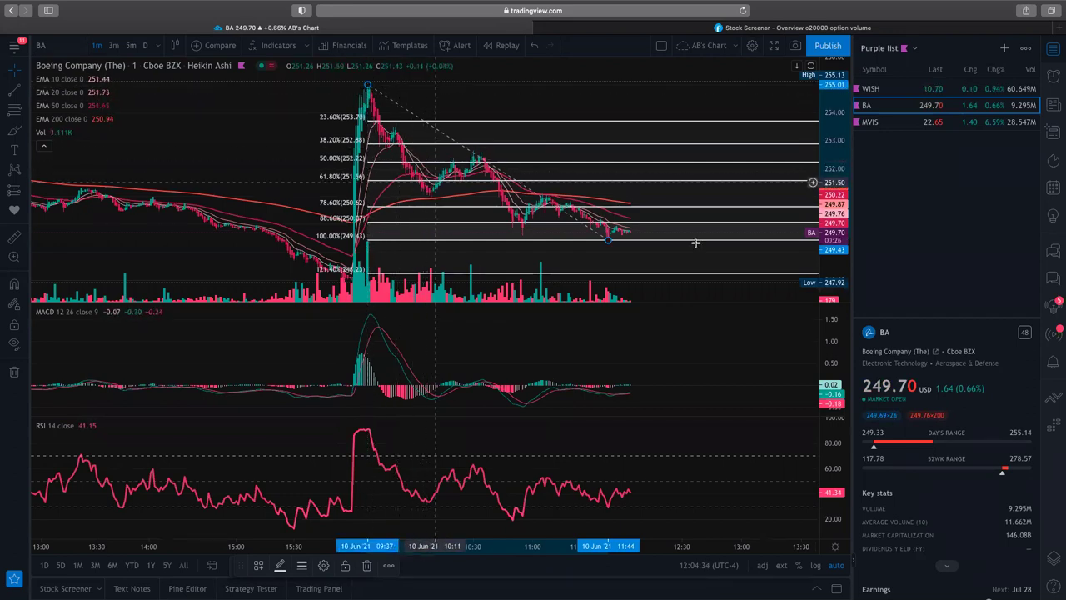
- Open the WISH chart from the watchlist and delete the old Fibonacci retracement drawn near the 9 June peak
left_click(881, 89)
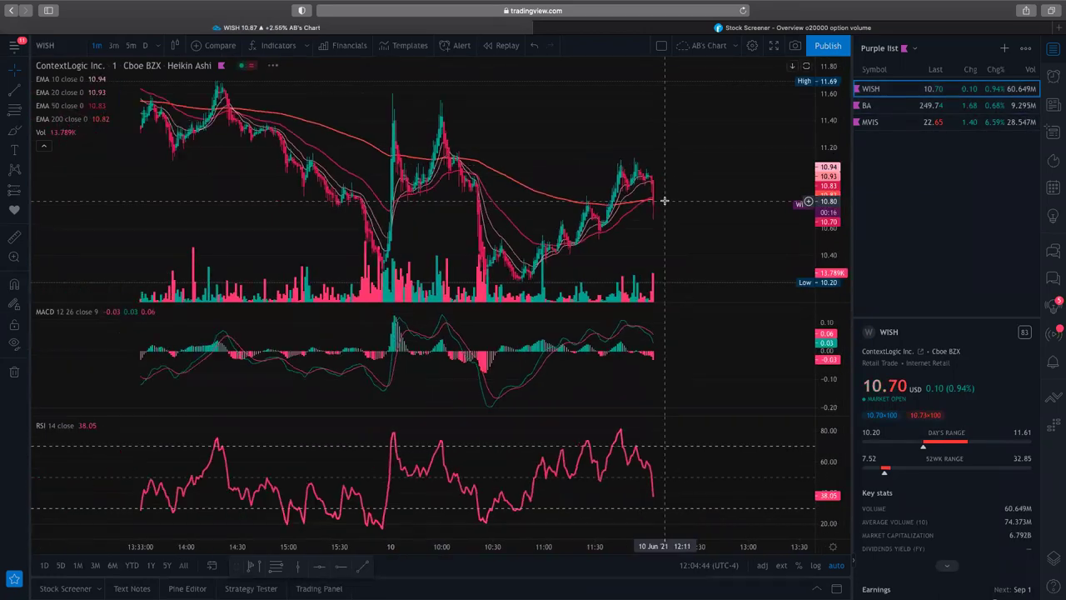
scroll(664, 201, "down", 5)
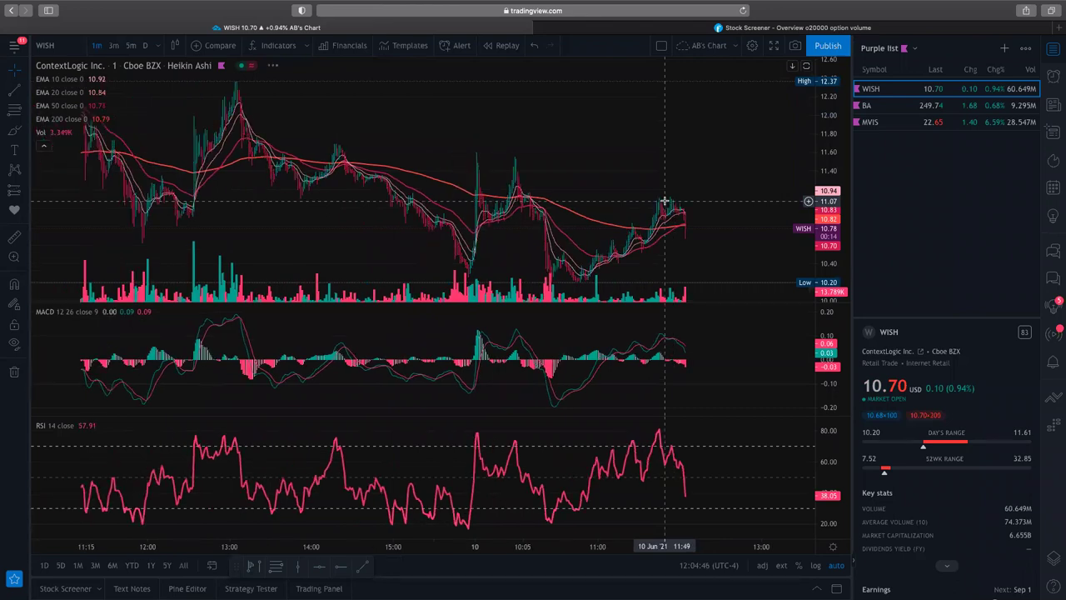
scroll(430, 394, "down", 3)
scroll(430, 393, "left", 5)
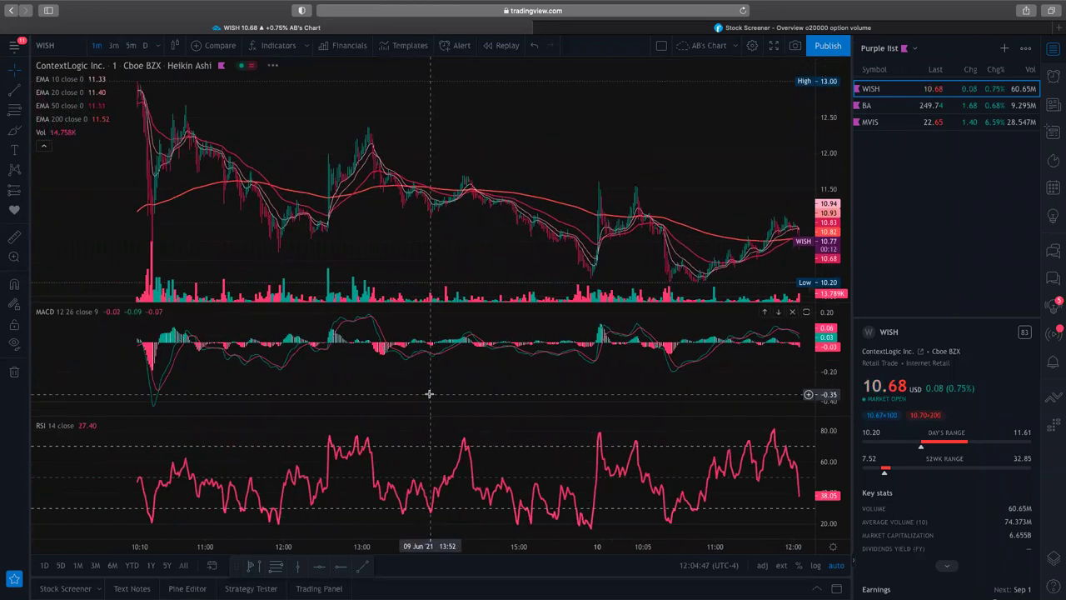
scroll(430, 393, "down", 3)
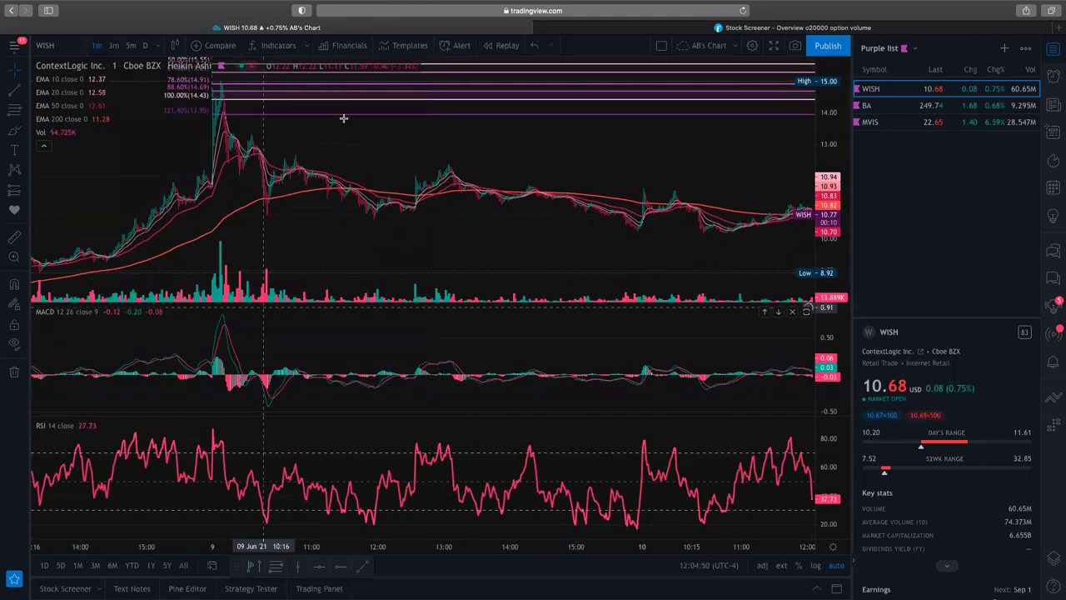
key("Delete")
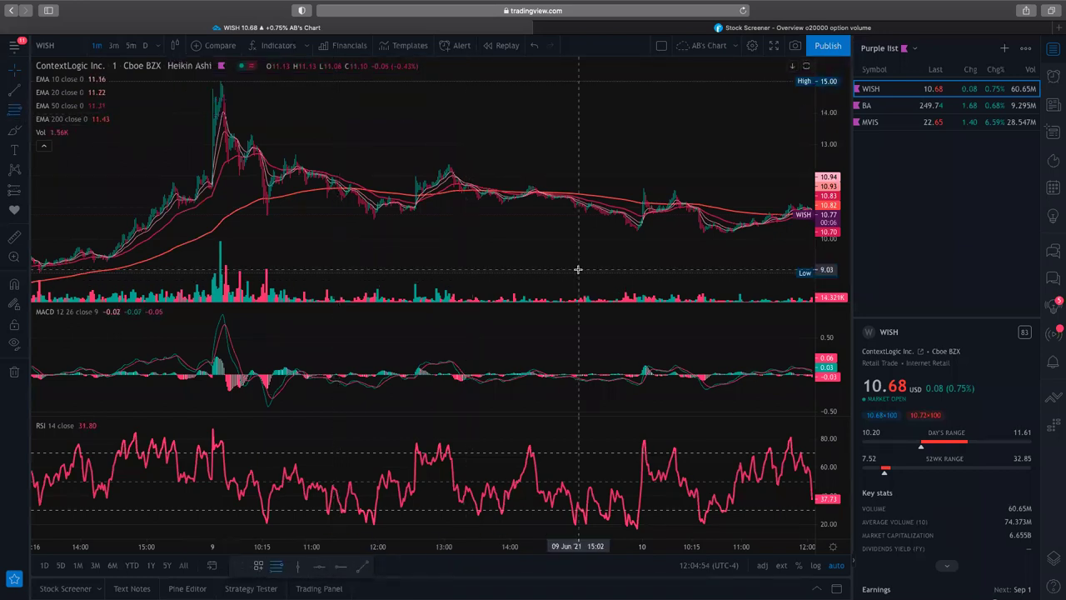
- Draw a Fib Retracement on WISH from the 9 June 10:20 low at 10.66 to the 09:37 high at 15.07
scroll(419, 230, "down", 1)
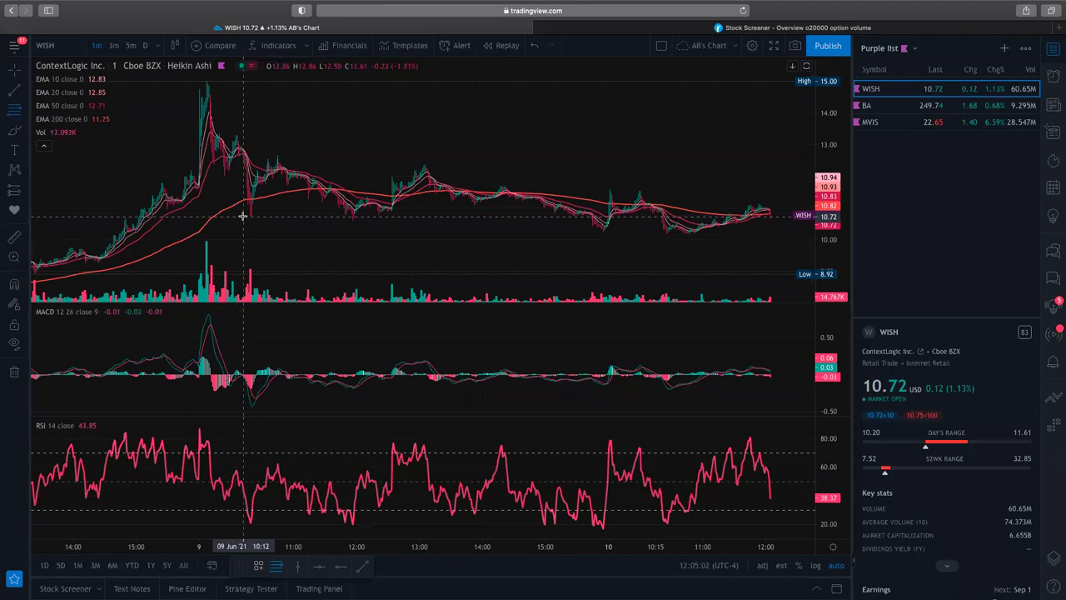
scroll(233, 209, "up", 3)
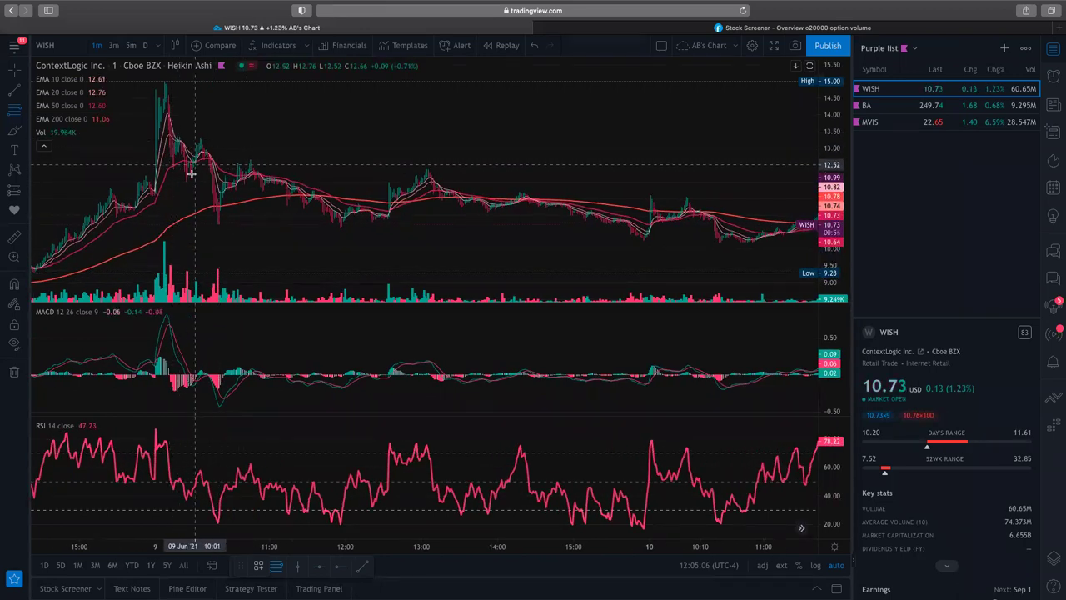
left_click(217, 226)
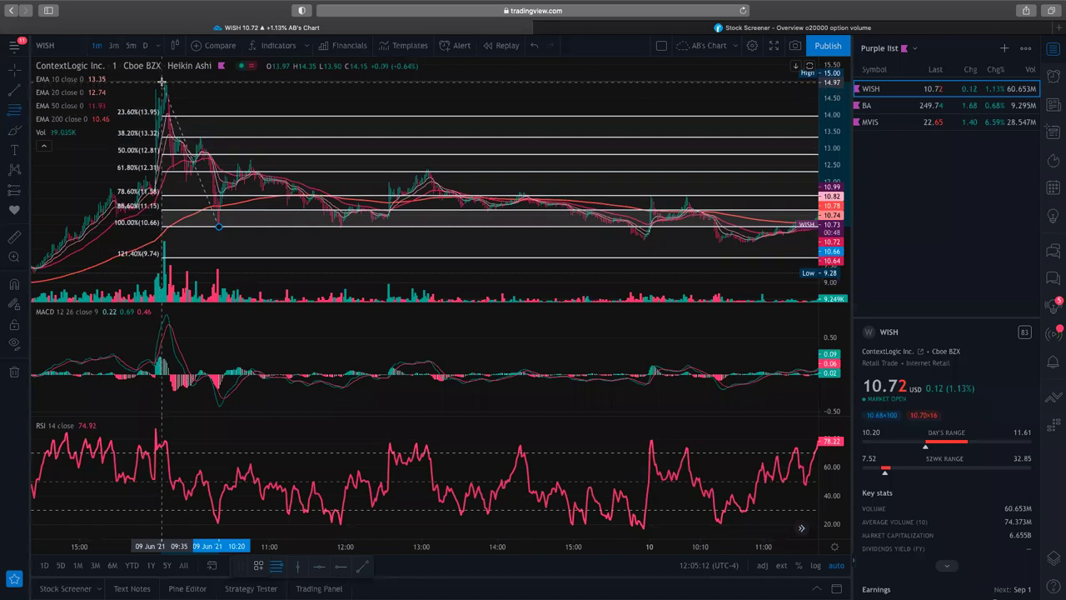
left_click(163, 81)
scroll(308, 140, "up", 6)
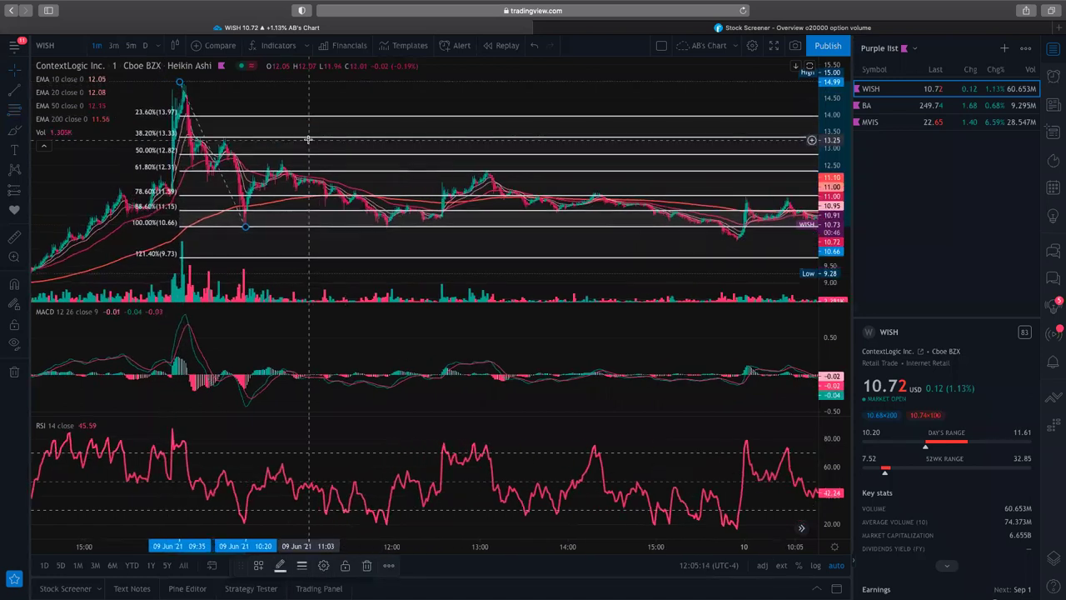
scroll(213, 81, "up", 3)
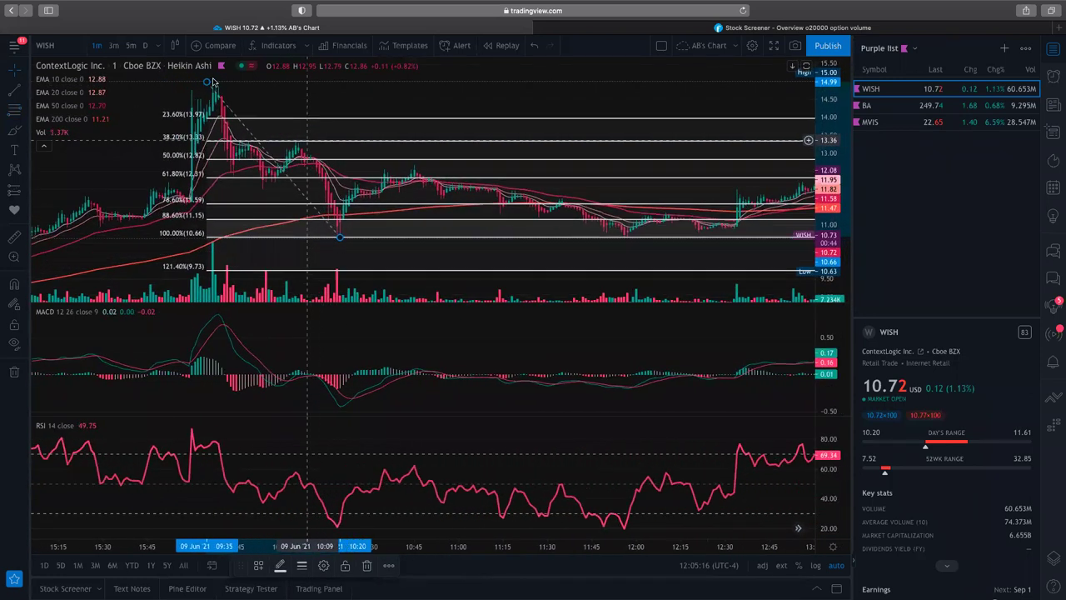
left_click_drag(213, 79, 216, 83)
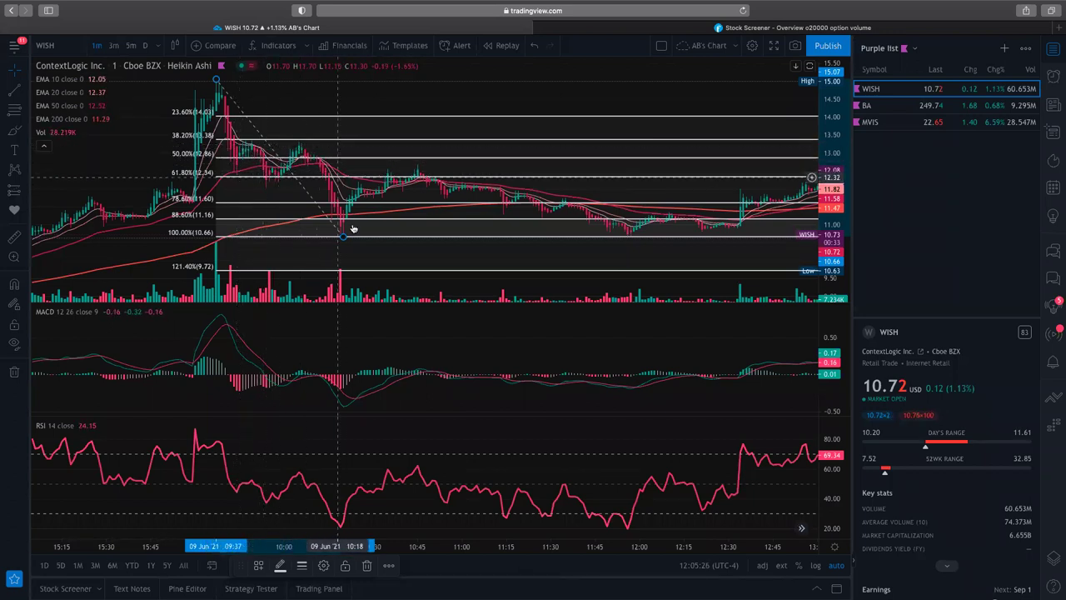
- Examine how WISH's 9 June candles after the 10:20 low react to the Fibonacci levels, alongside the MACD and RSI
scroll(354, 239, "down", 2)
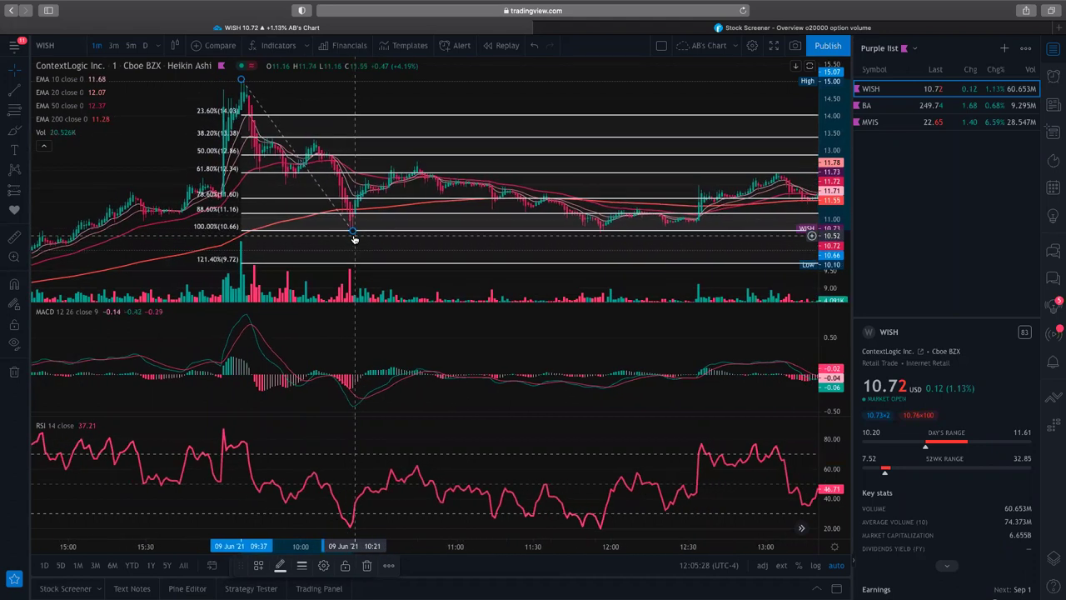
scroll(354, 239, "right", 5)
scroll(354, 239, "right", 5)
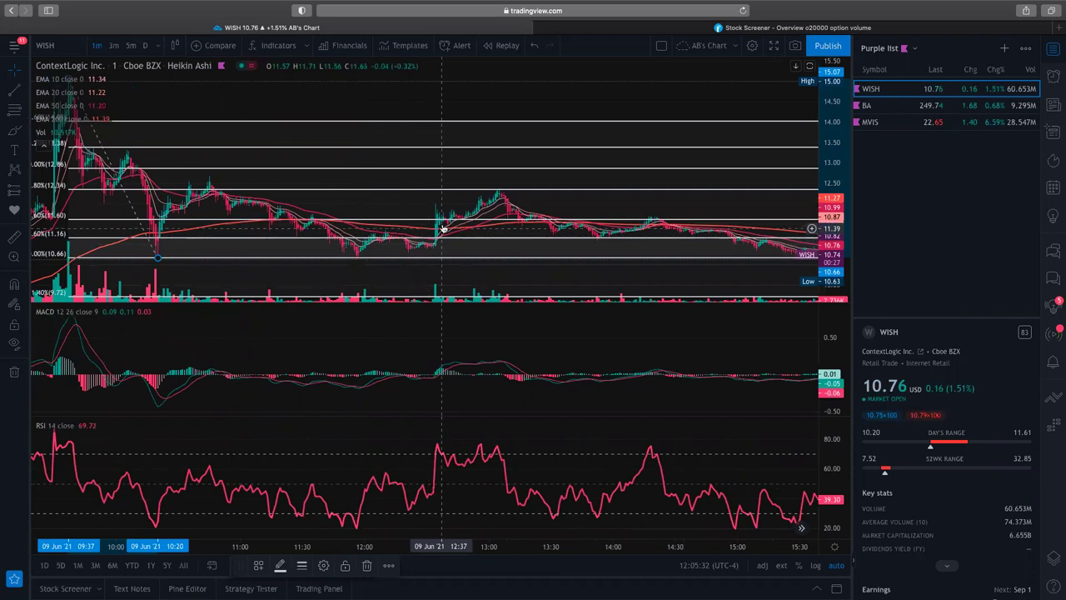
scroll(435, 248, "up", 2)
scroll(435, 248, "up", 3)
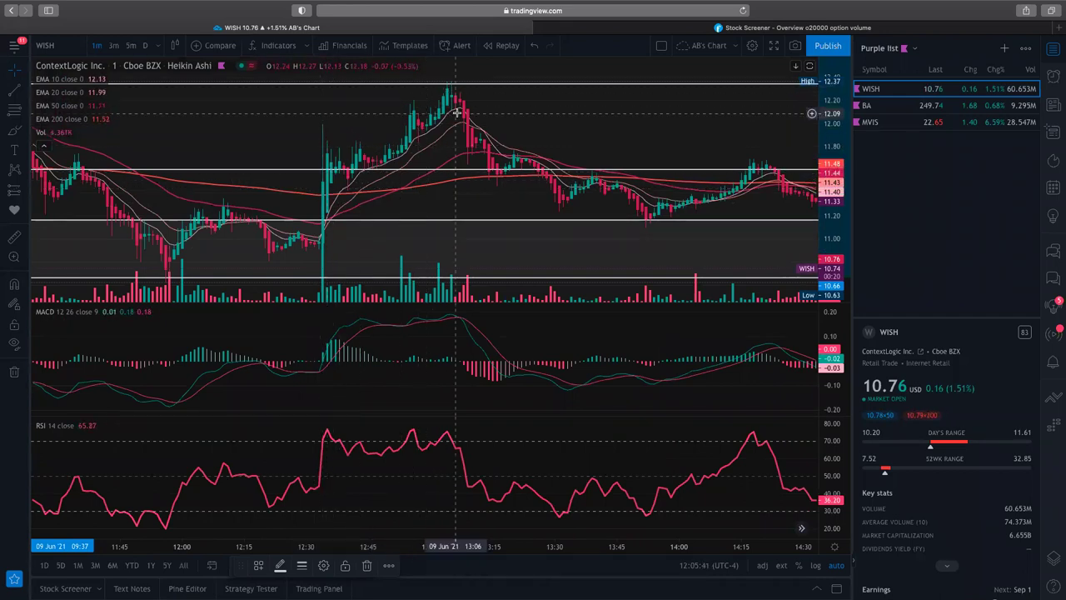
scroll(466, 100, "down", 3)
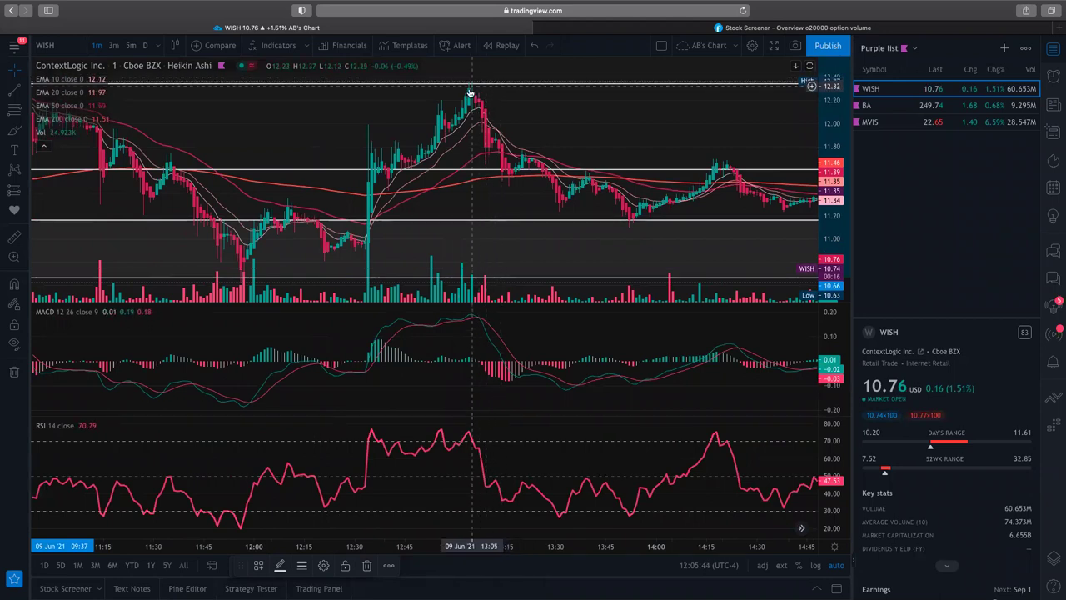
scroll(469, 94, "up", 5)
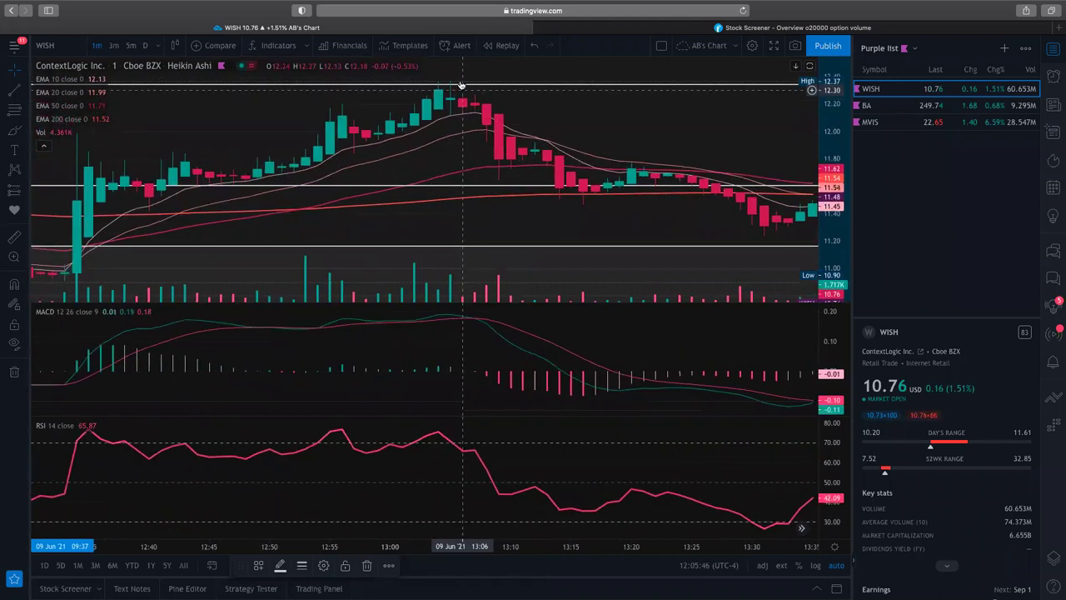
scroll(583, 179, "down", 2)
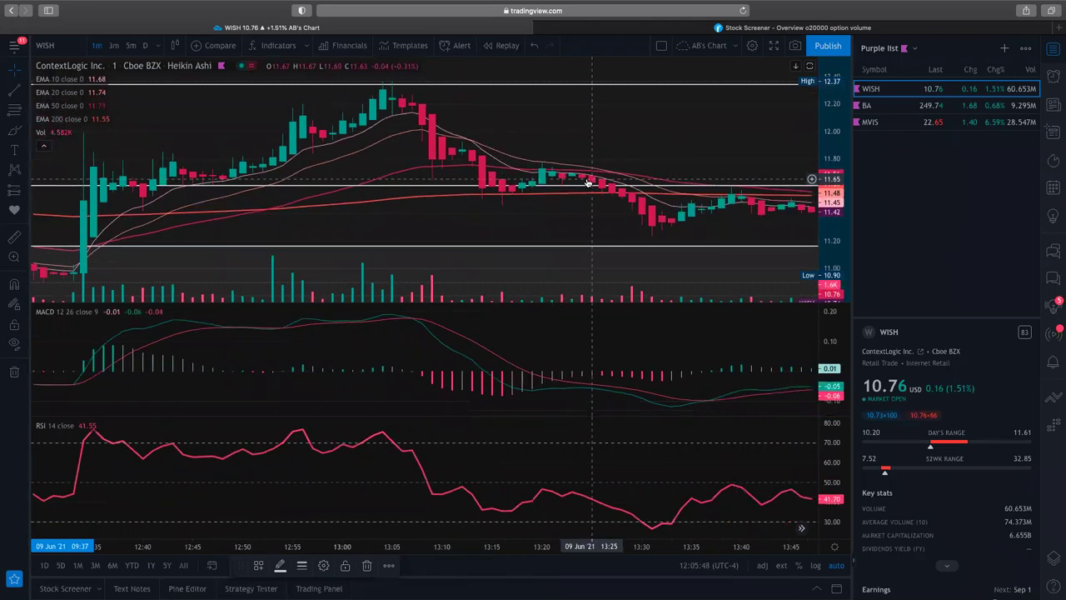
scroll(575, 190, "right", 5)
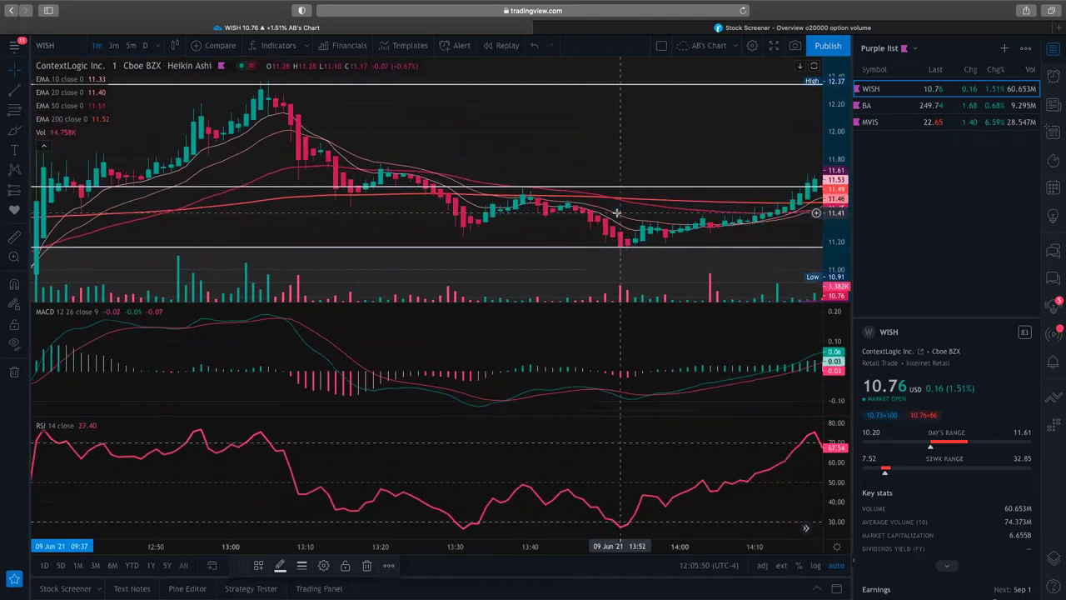
scroll(616, 213, "right", 5)
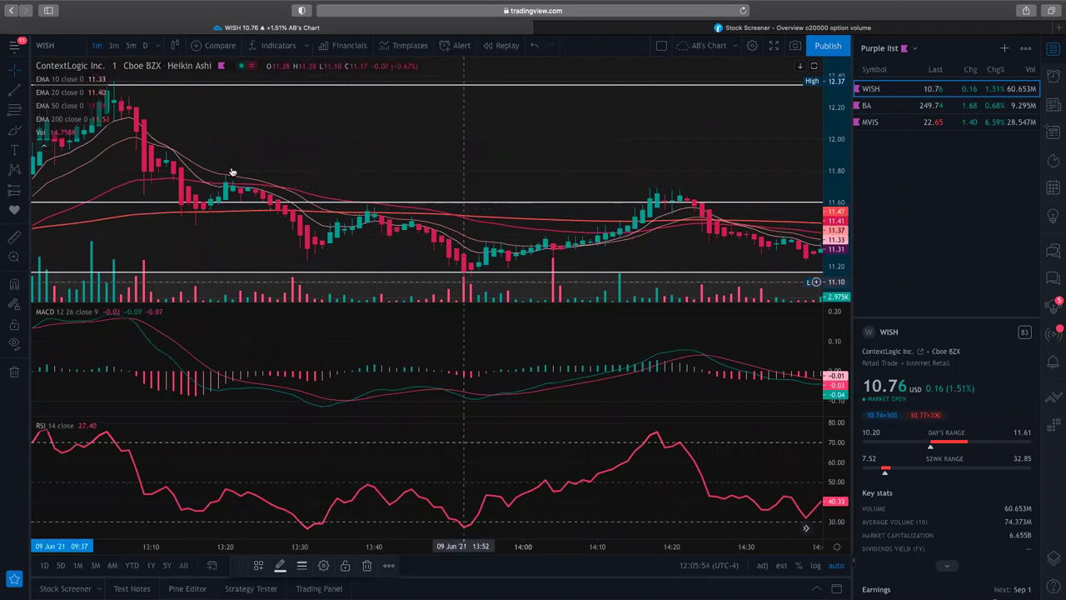
- Examine how WISH moves from the afternoon of 9 June into the 10 June session relative to the Fibonacci levels
scroll(464, 265, "down", 3)
scroll(463, 265, "right", 10)
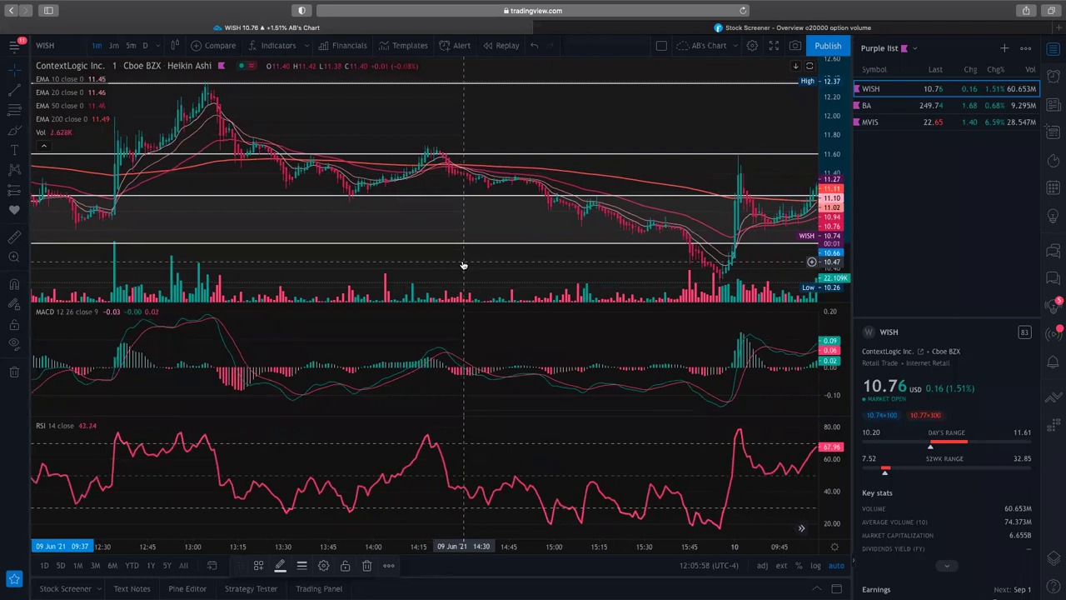
scroll(463, 265, "right", 10)
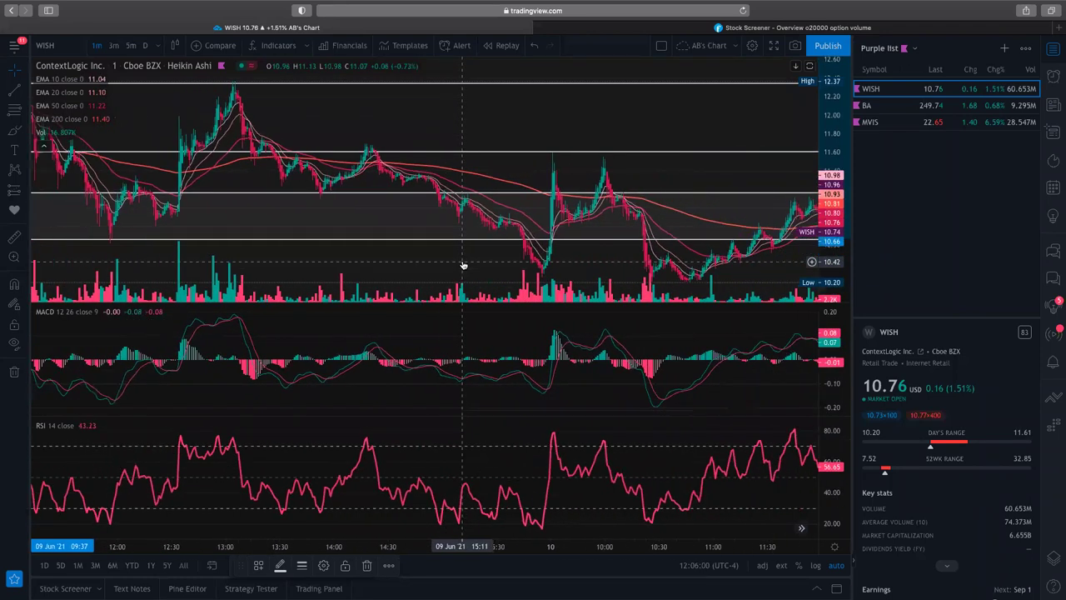
scroll(463, 265, "right", 5)
scroll(266, 242, "left", 2)
scroll(264, 241, "right", 5)
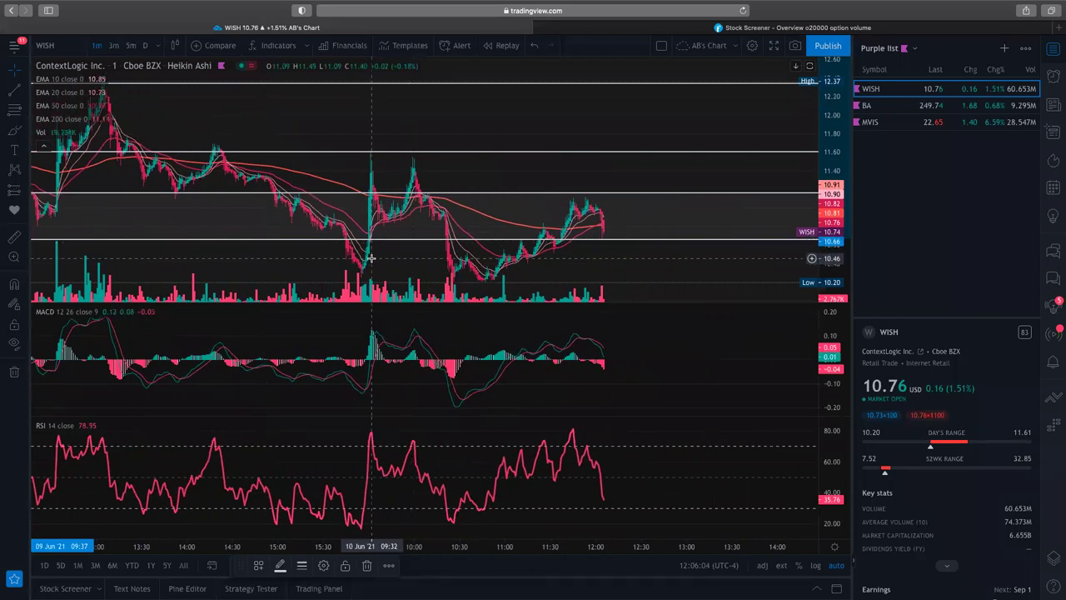
scroll(408, 254, "up", 1)
scroll(409, 254, "up", 2)
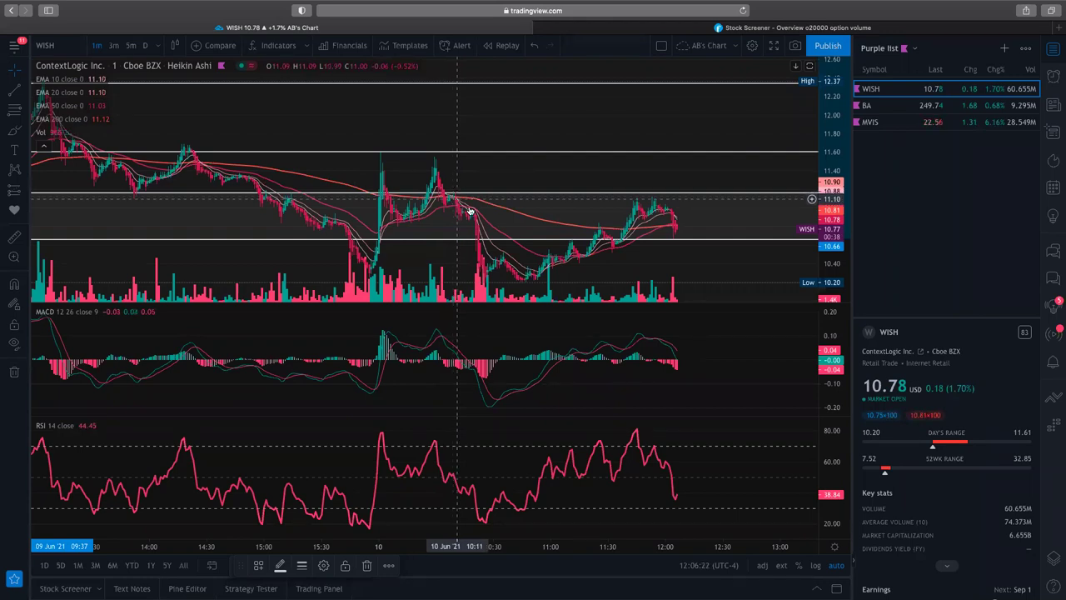
- Examine WISH's 10 June morning drop and recovery around the Fibonacci levels, alongside the EMAs, MACD and RSI
scroll(472, 212, "up", 3)
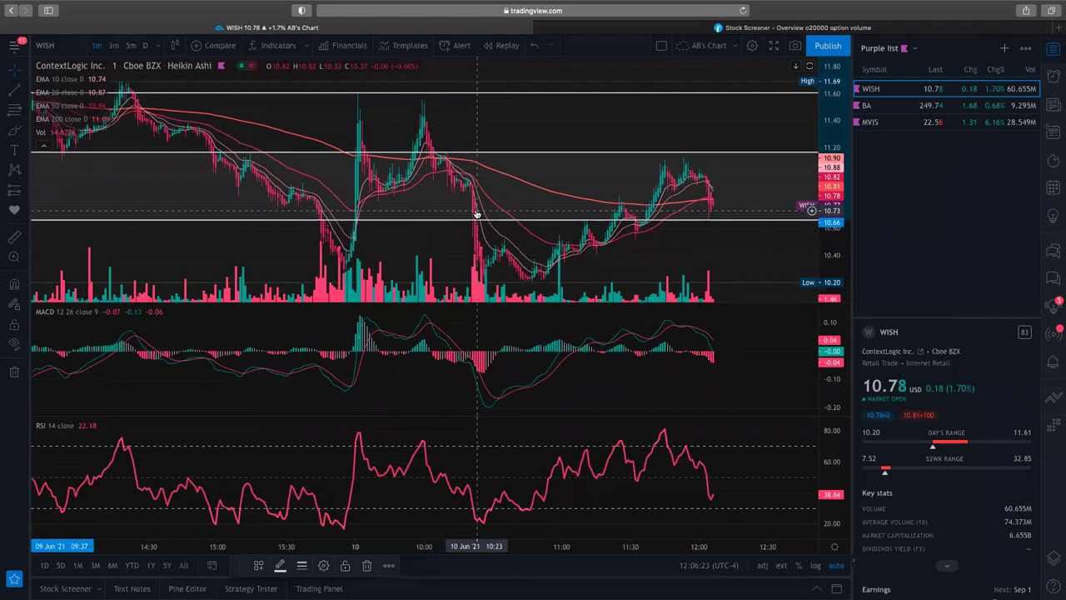
scroll(476, 214, "up", 4)
scroll(477, 212, "up", 5)
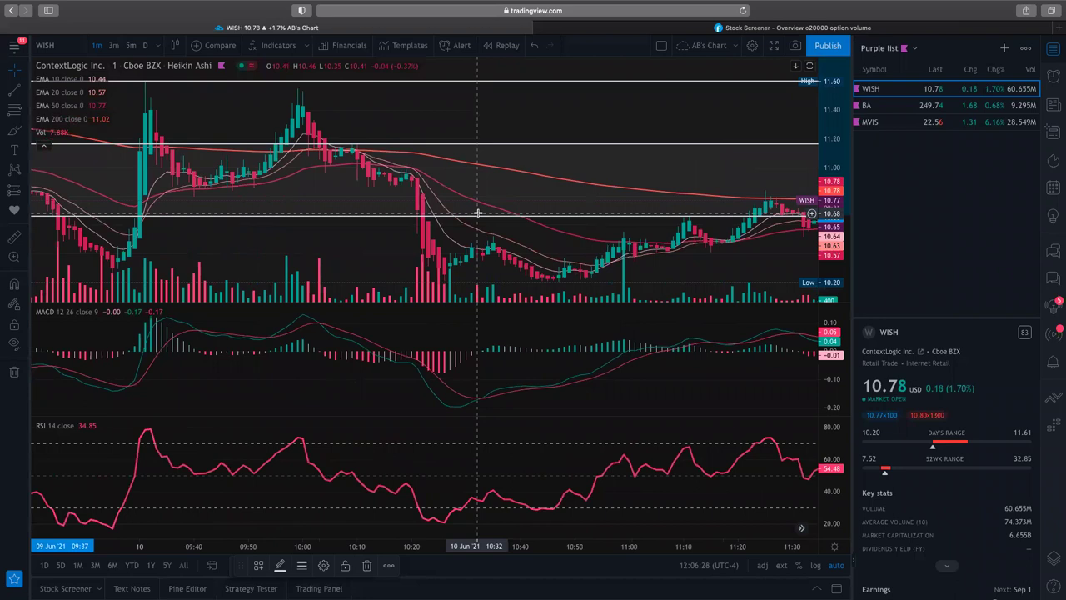
scroll(478, 213, "up", 1)
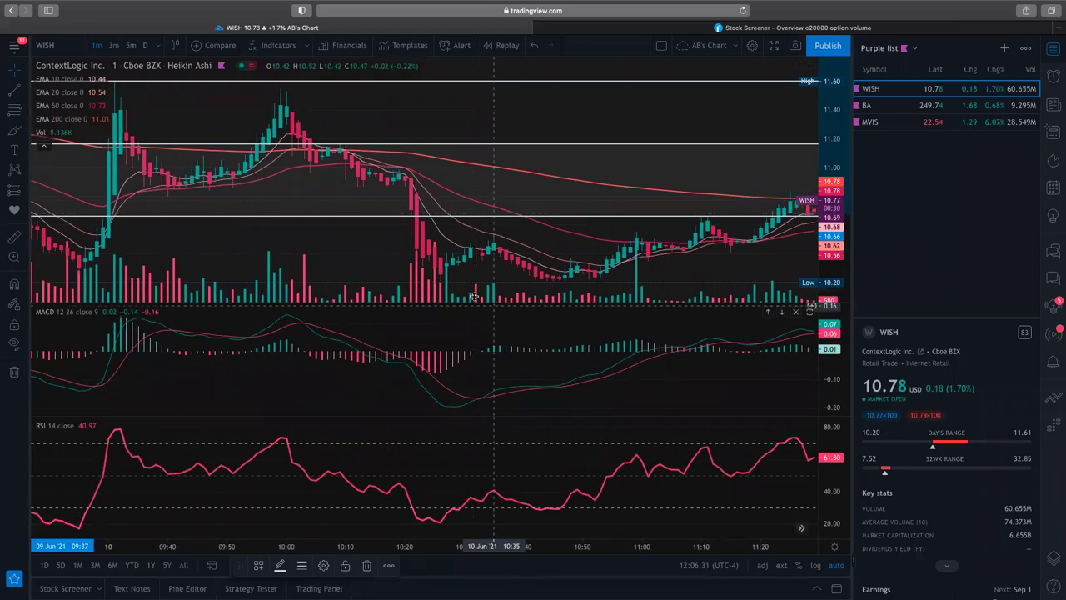
scroll(334, 155, "up", 4)
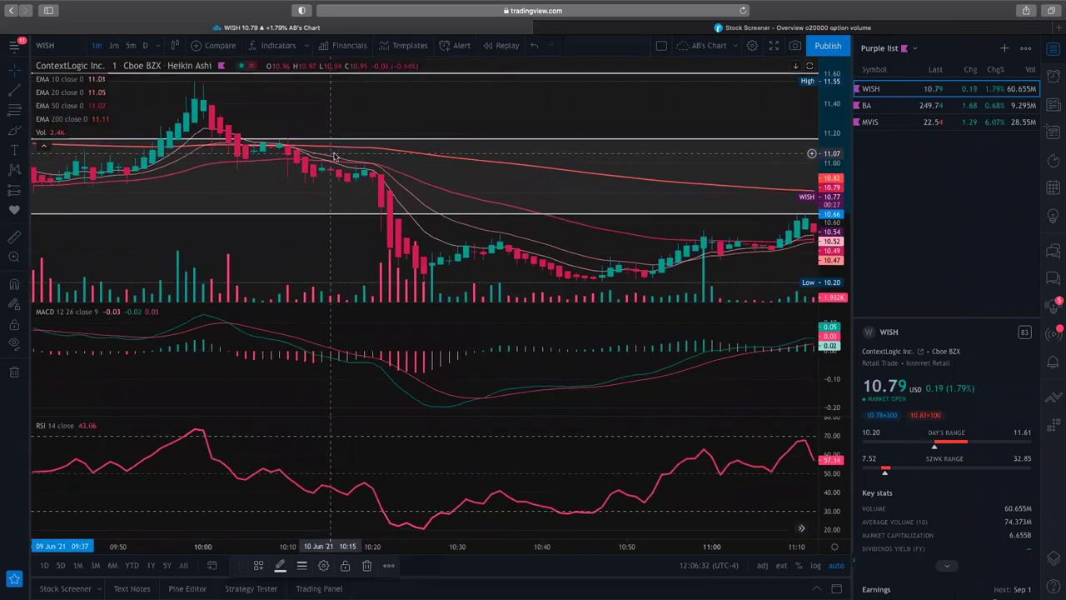
scroll(334, 156, "down", 4)
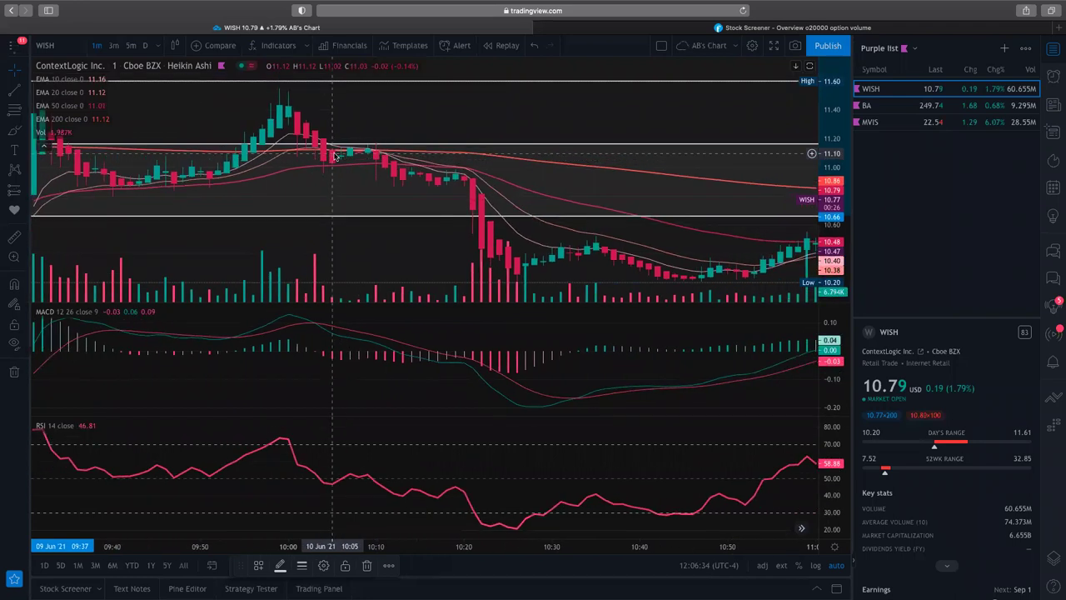
scroll(334, 155, "down", 5)
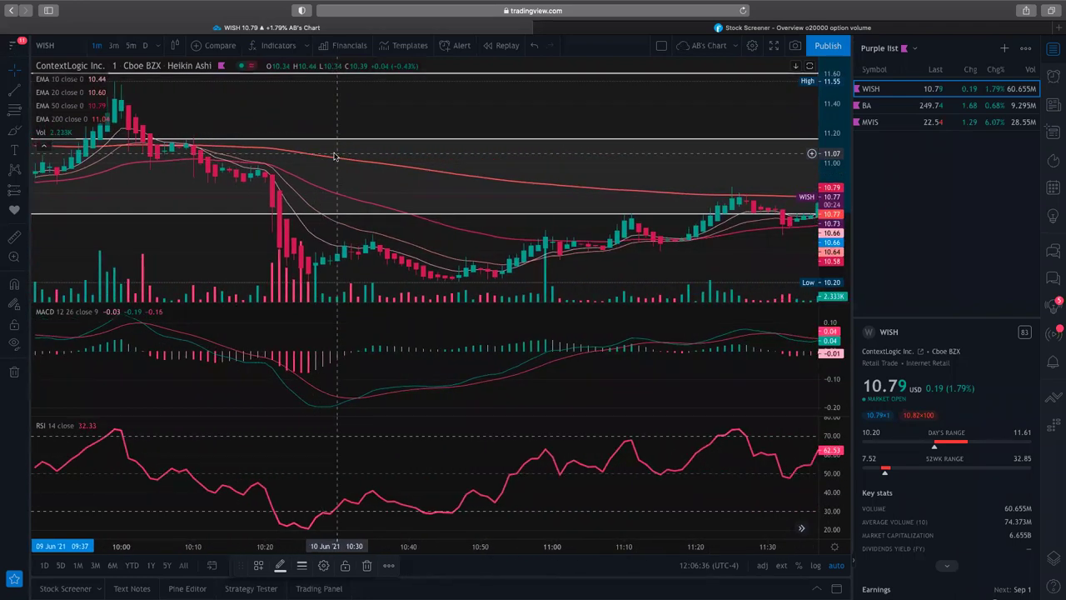
scroll(334, 156, "right", 5)
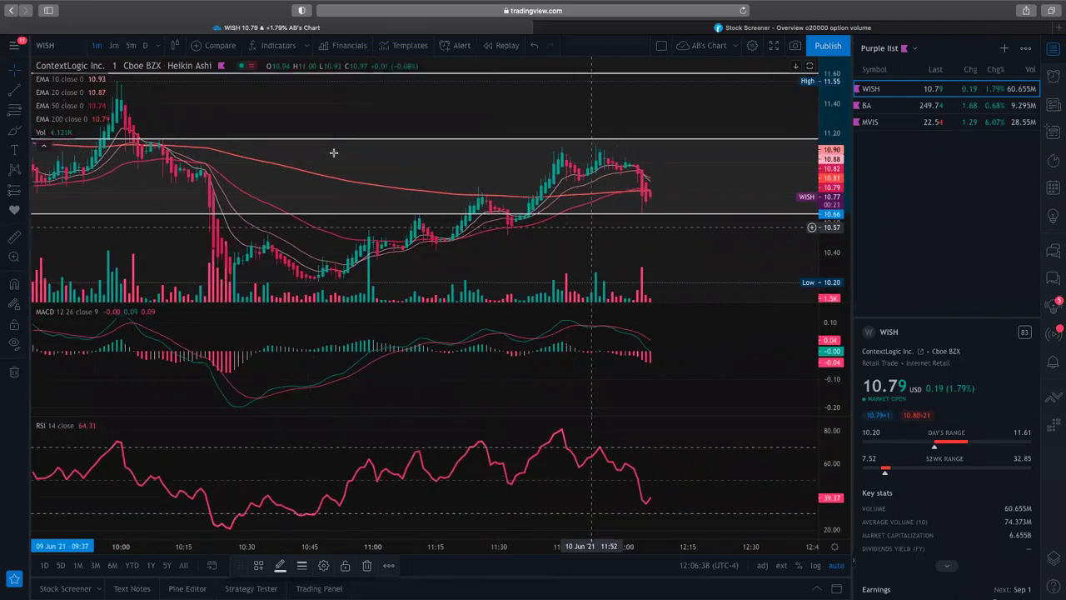
scroll(528, 164, "down", 5)
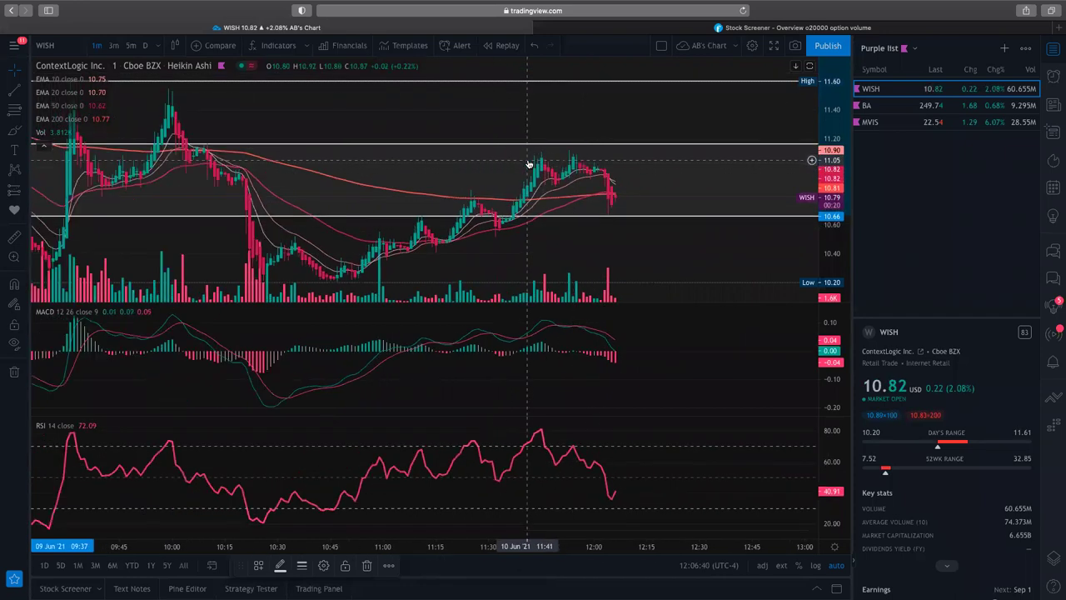
scroll(528, 164, "down", 2)
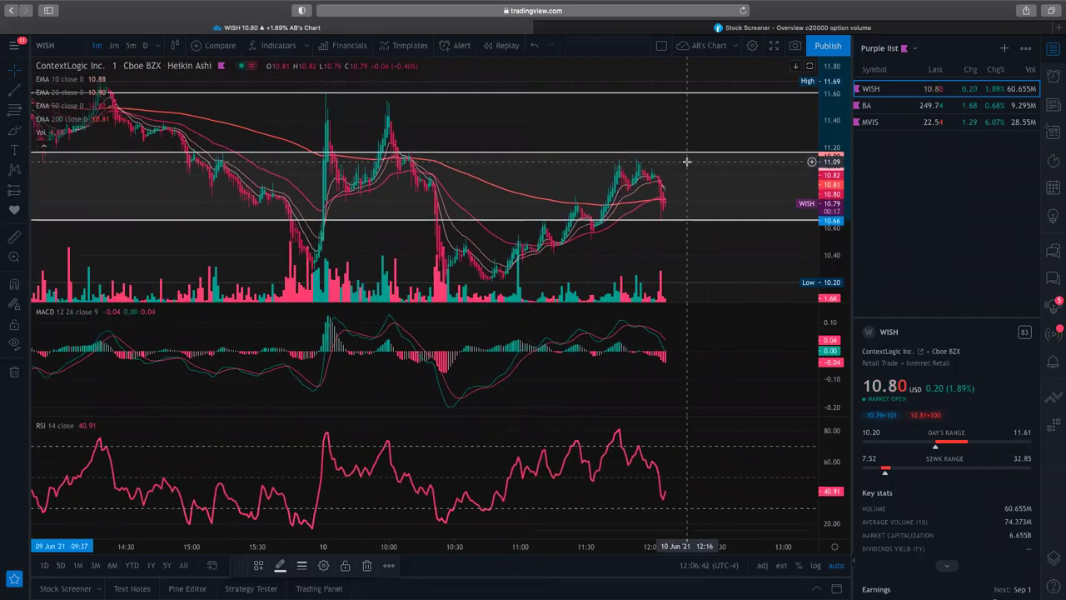
- Examine WISH's latest candles around 12:00 on 10 June against the 10.66 Fibonacci level, the EMAs, MACD and RSI
scroll(686, 161, "up", 6)
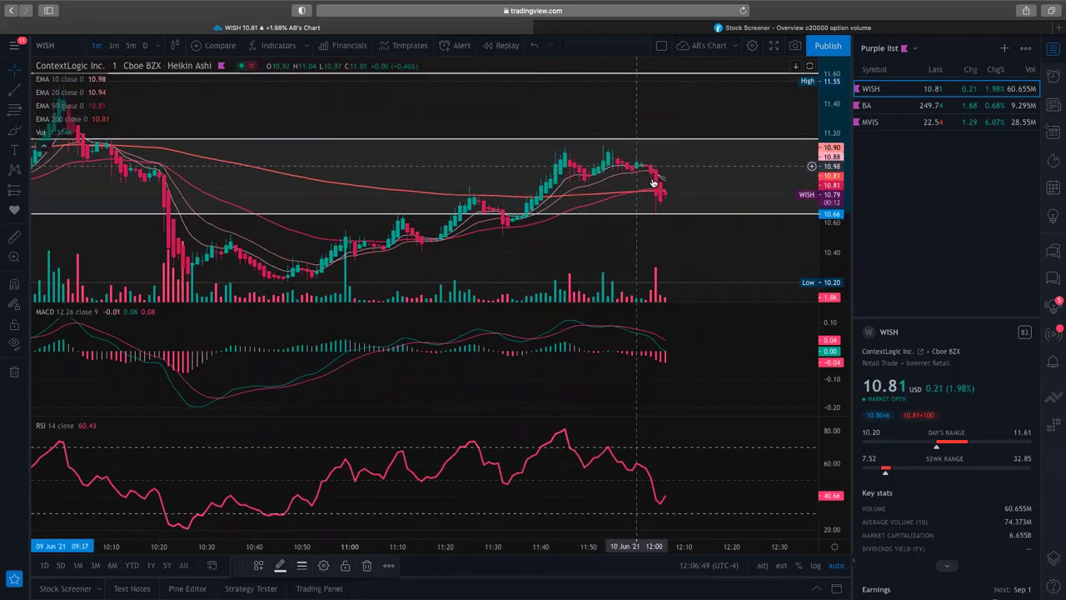
scroll(677, 200, "up", 8)
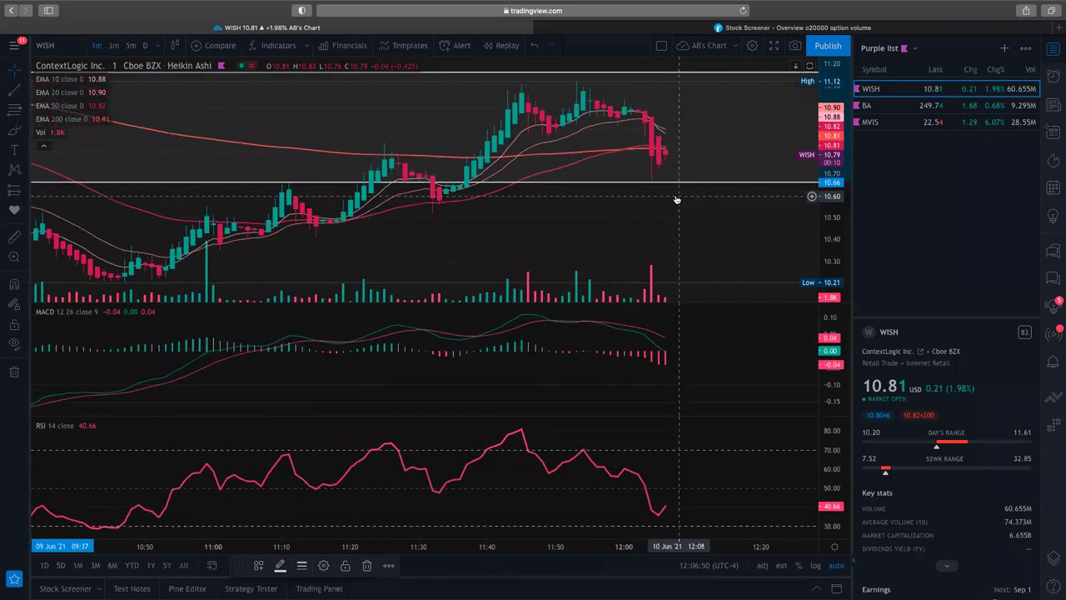
scroll(676, 200, "up", 5)
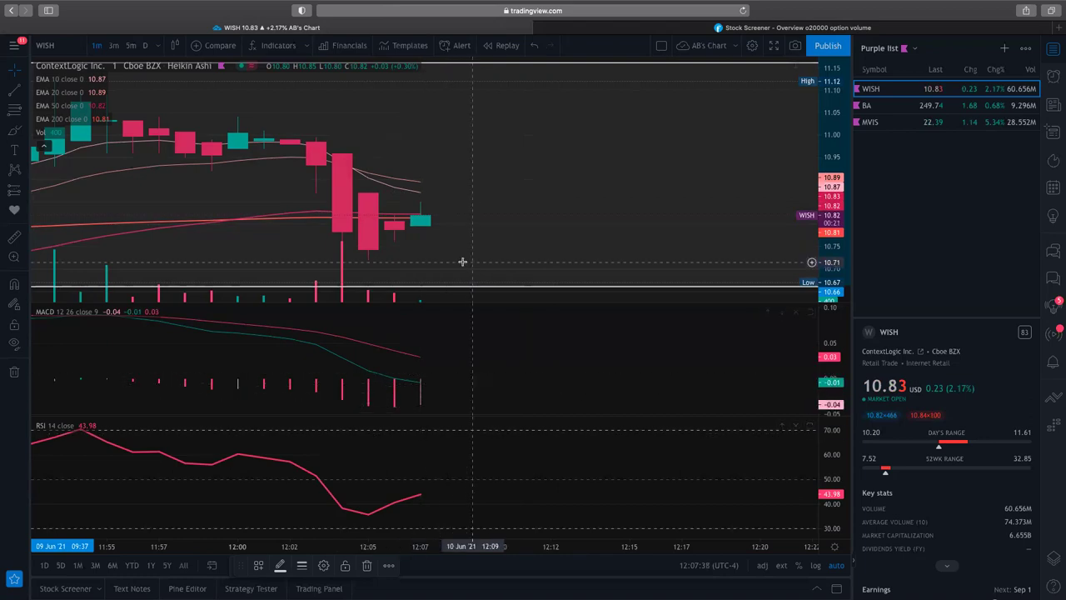
scroll(463, 262, "down", 2)
scroll(463, 261, "up", 1)
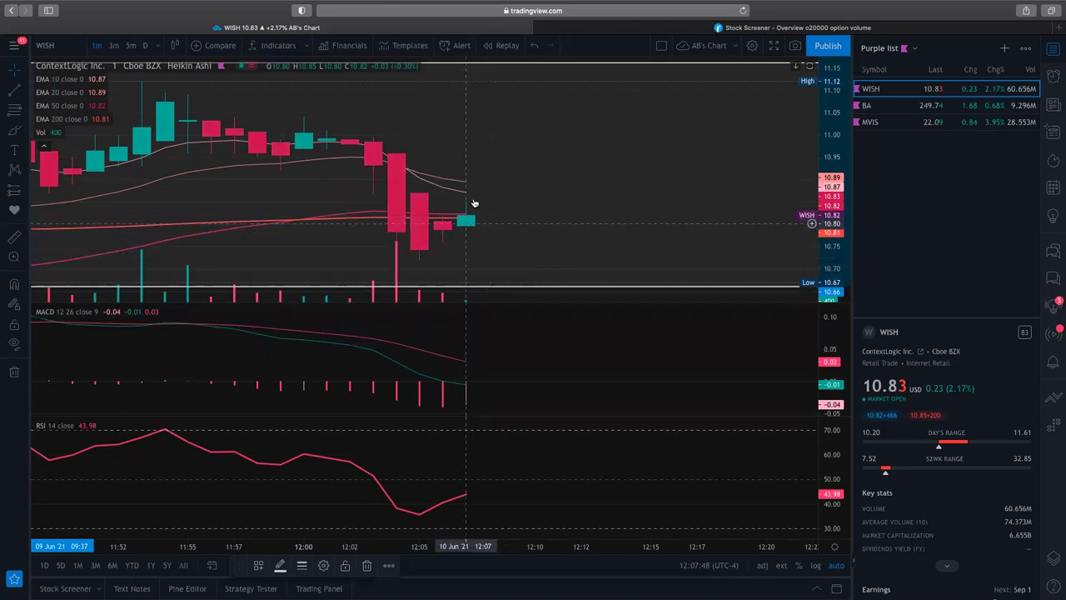
scroll(474, 231, "down", 3)
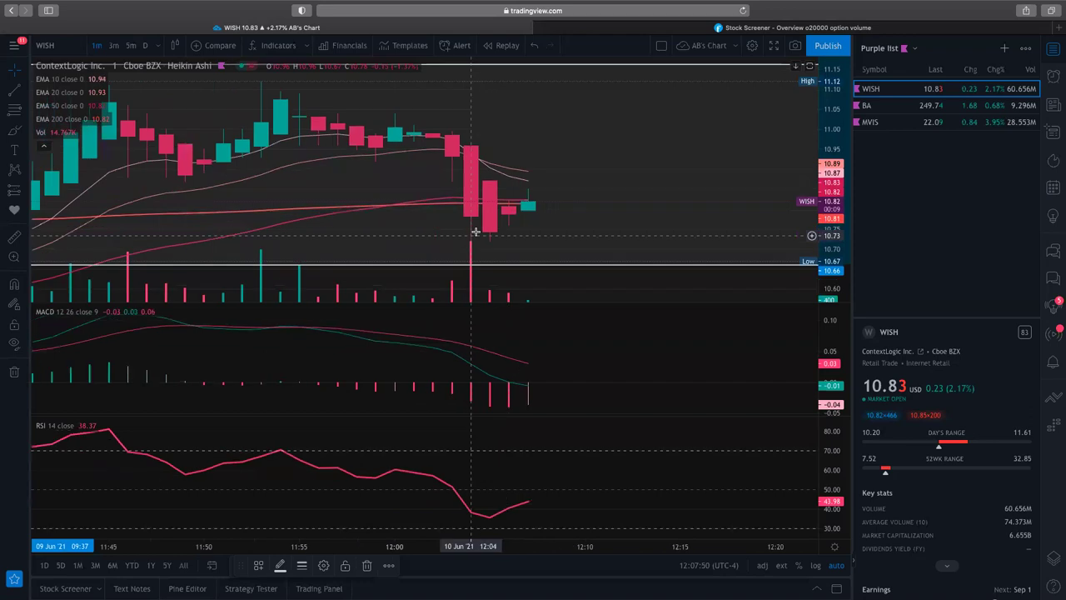
scroll(476, 232, "down", 3)
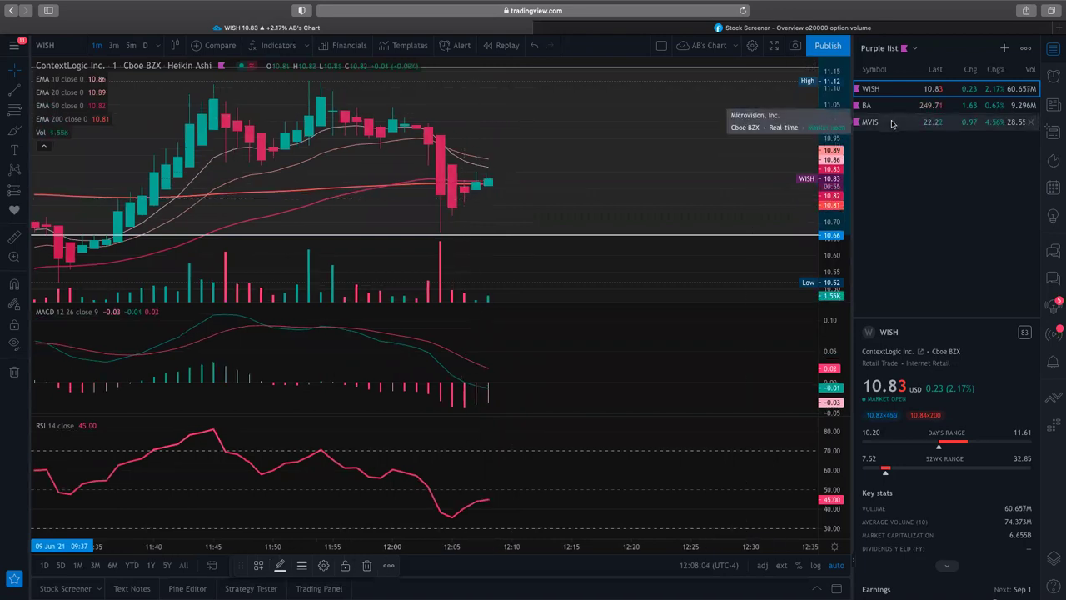
- Open the MVIS chart from the watchlist and bring the whole 10 June session into view
left_click(892, 123)
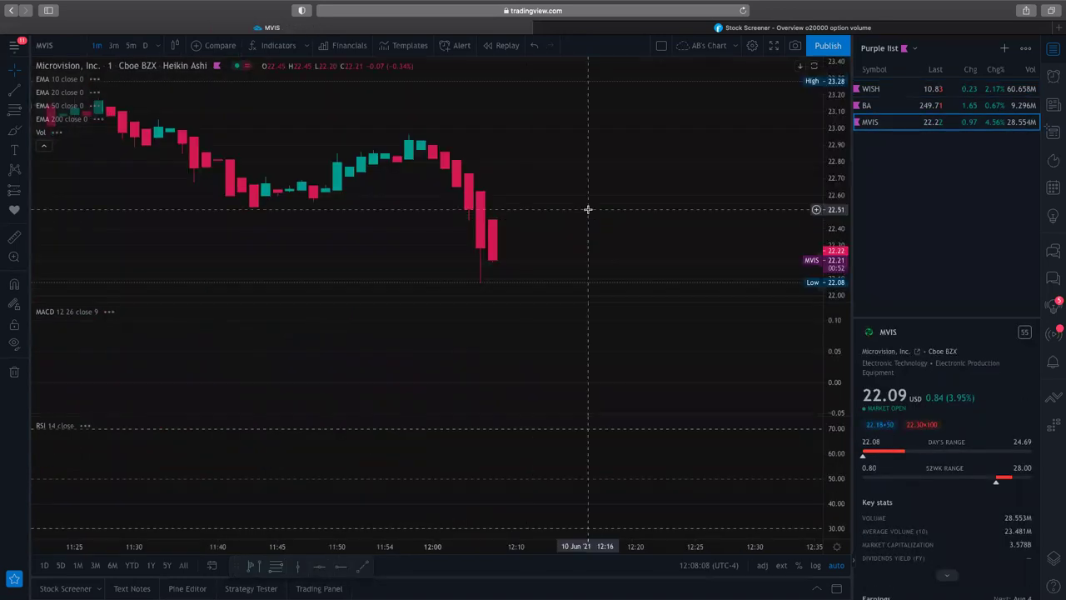
scroll(588, 209, "down", 5)
scroll(588, 209, "down", 5)
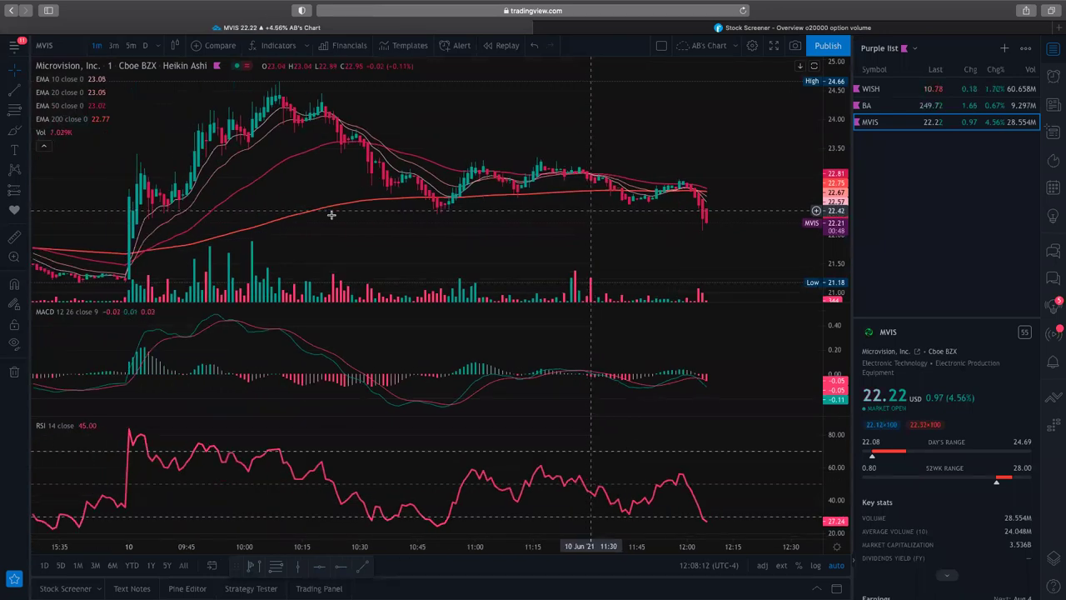
left_click(19, 112)
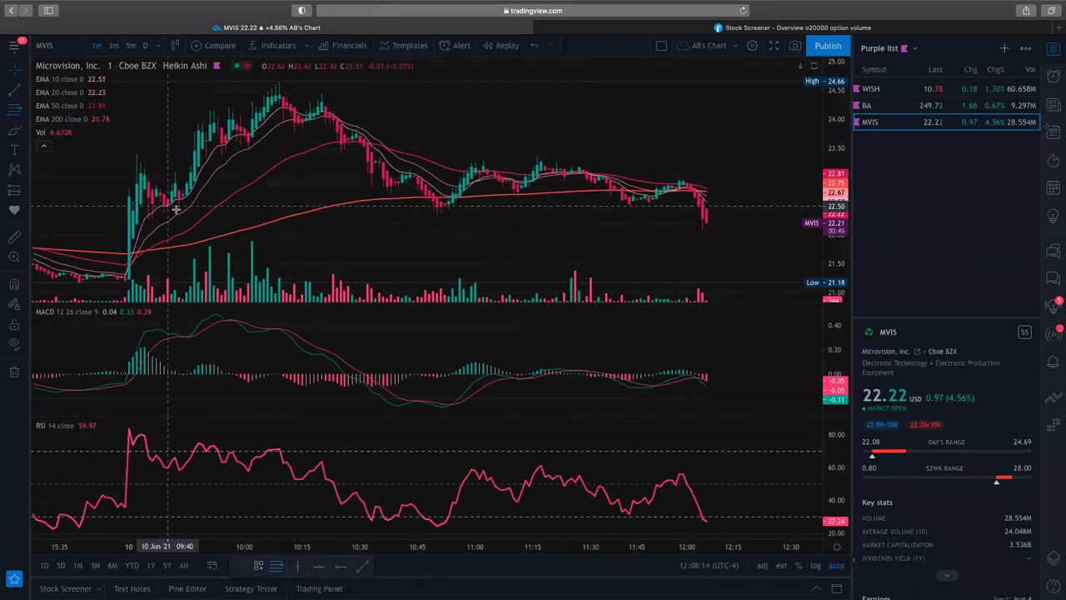
left_click(135, 155)
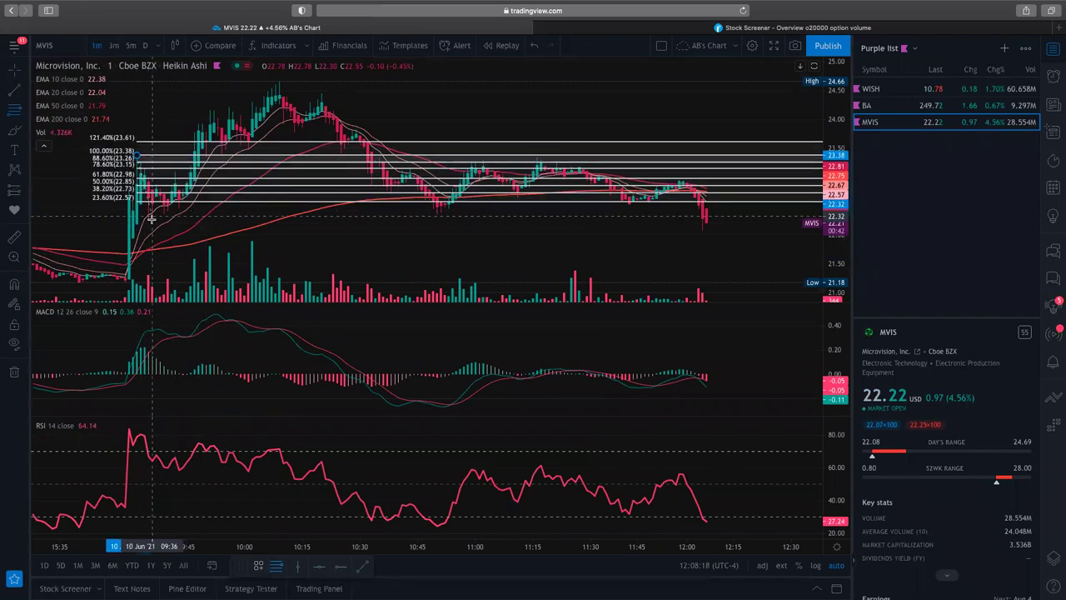
key("Escape")
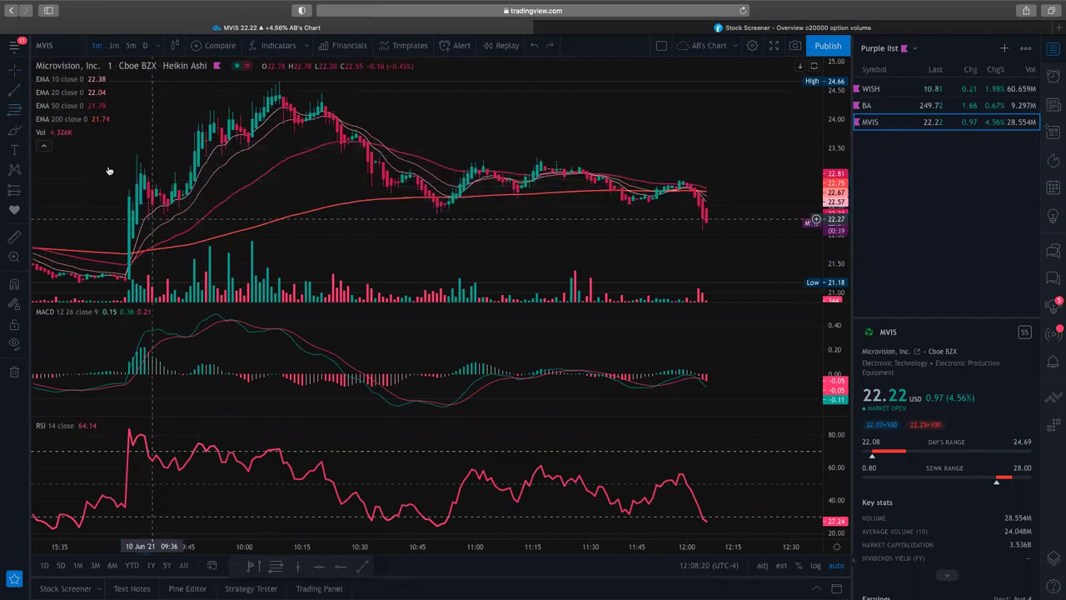
- Draw a Fib Retracement on MVIS from the 10 June 09:36 low at 22.25 and extend its upper end to the 10:09 high at 24.62
left_click(153, 219)
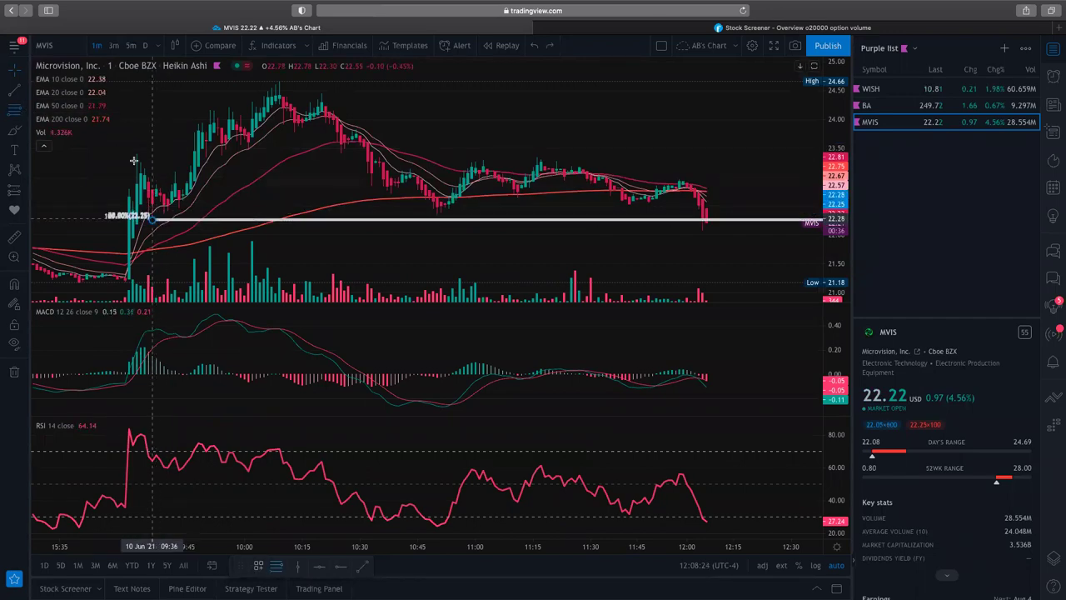
left_click(134, 155)
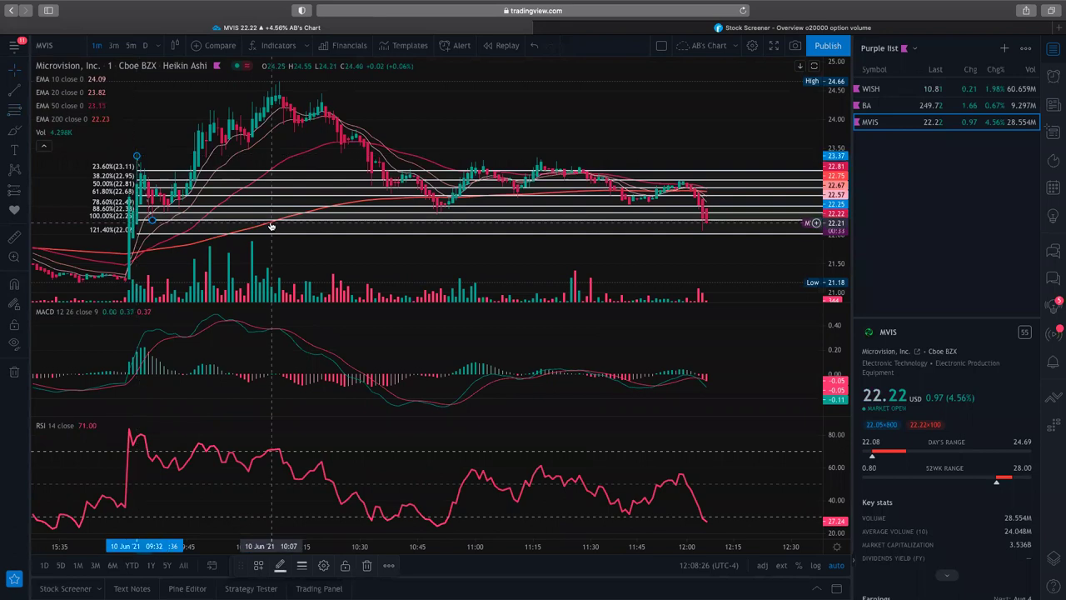
scroll(271, 225, "left", 3)
scroll(271, 225, "up", 2)
scroll(270, 225, "up", 2)
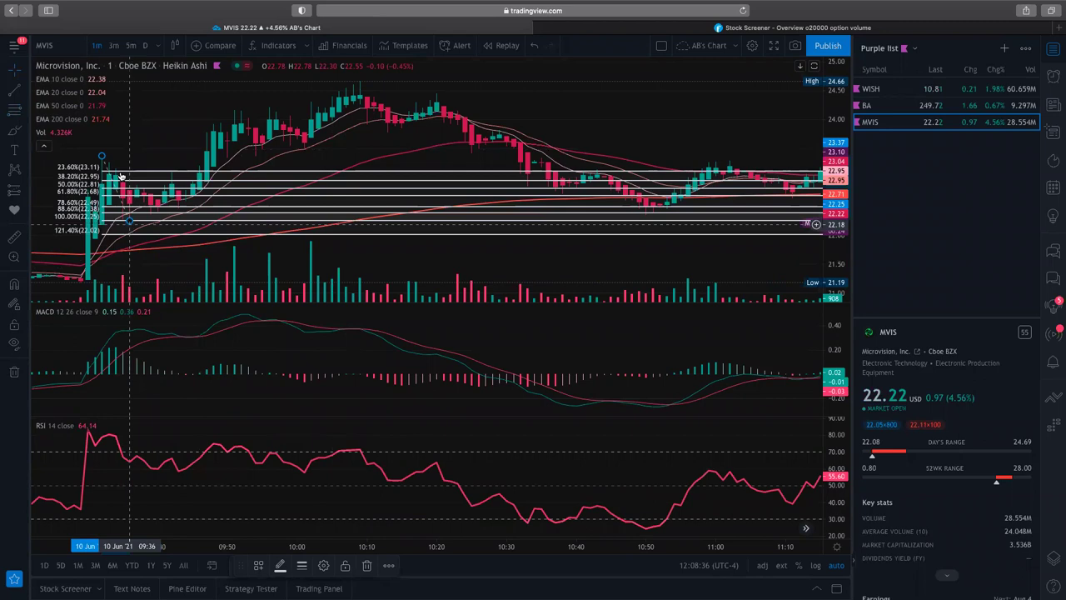
left_click_drag(102, 156, 359, 84)
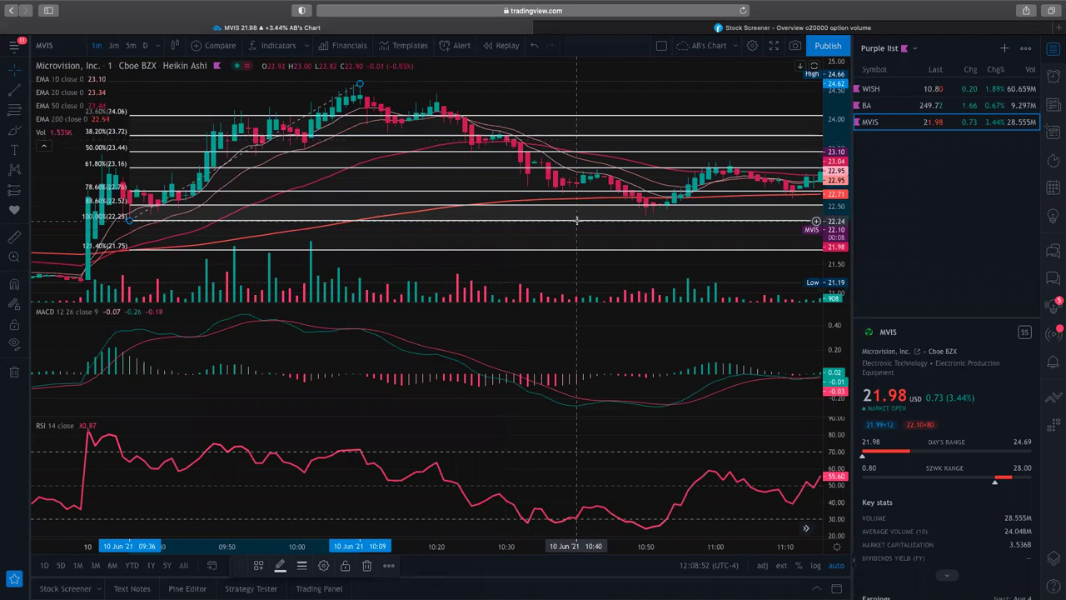
- Examine how MVIS's candles after the 10:09 high react to the Fibonacci levels, alongside the MACD and RSI
scroll(700, 188, "down", 5)
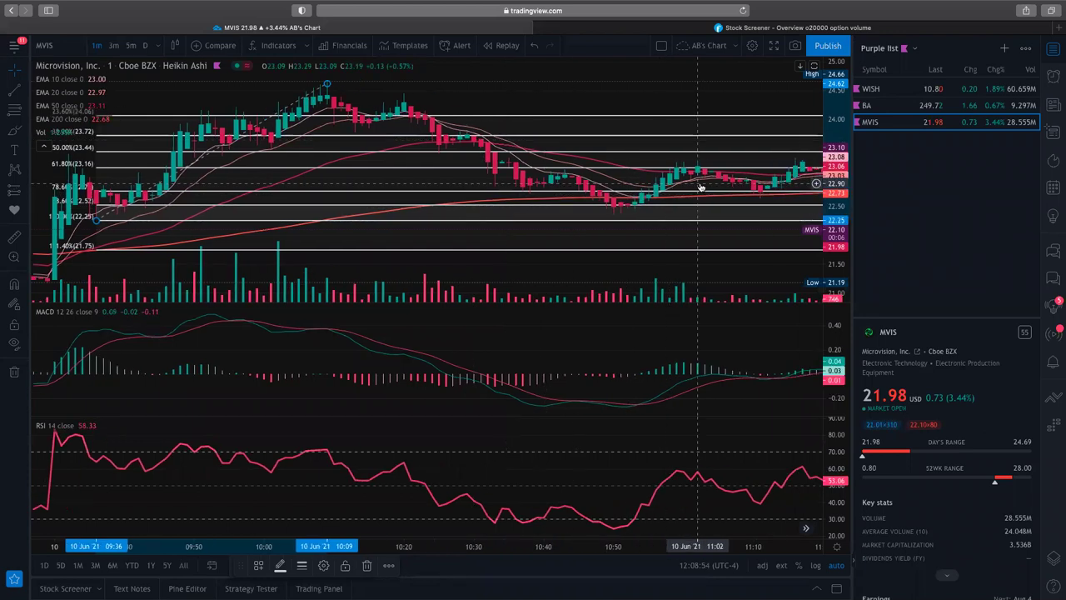
scroll(700, 187, "down", 5)
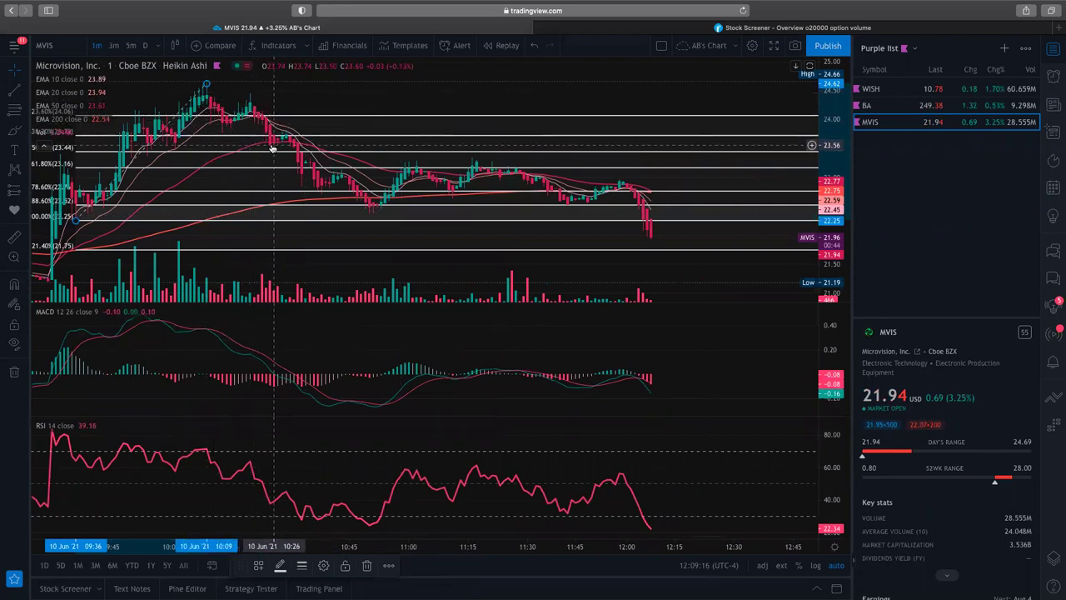
scroll(434, 199, "up", 3)
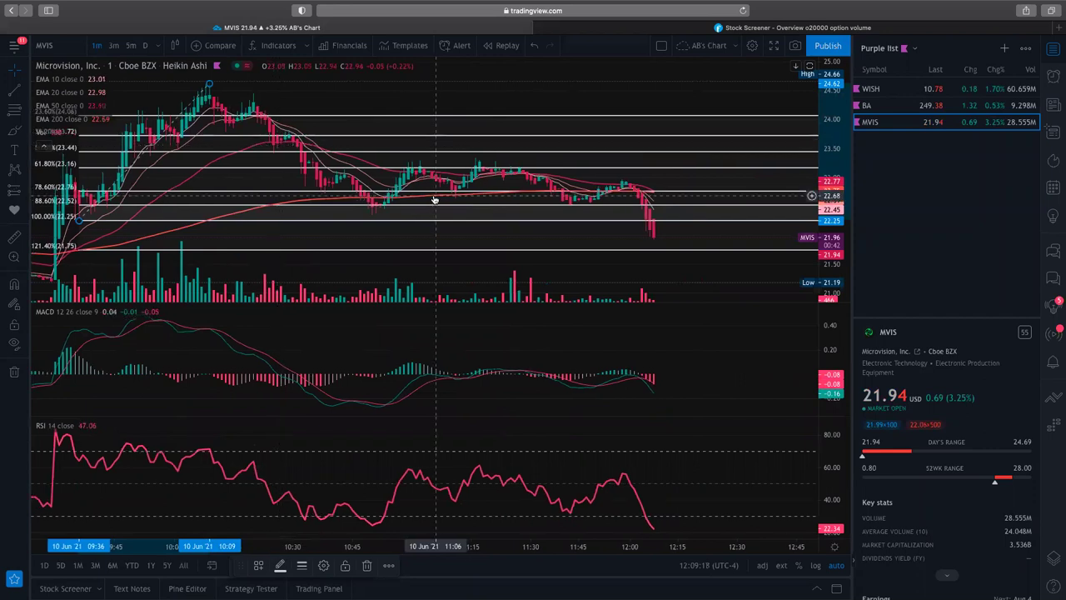
scroll(433, 200, "down", 4)
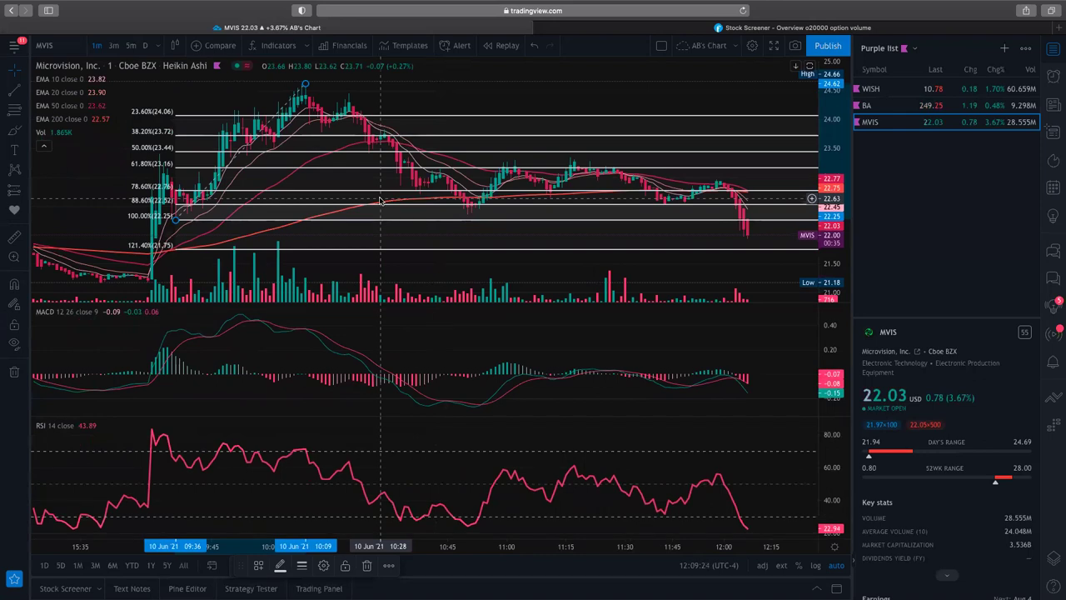
- Open the BA chart from the watchlist and delete its Fibonacci retracement starting at the 10 June 09:37 high
left_click(887, 106)
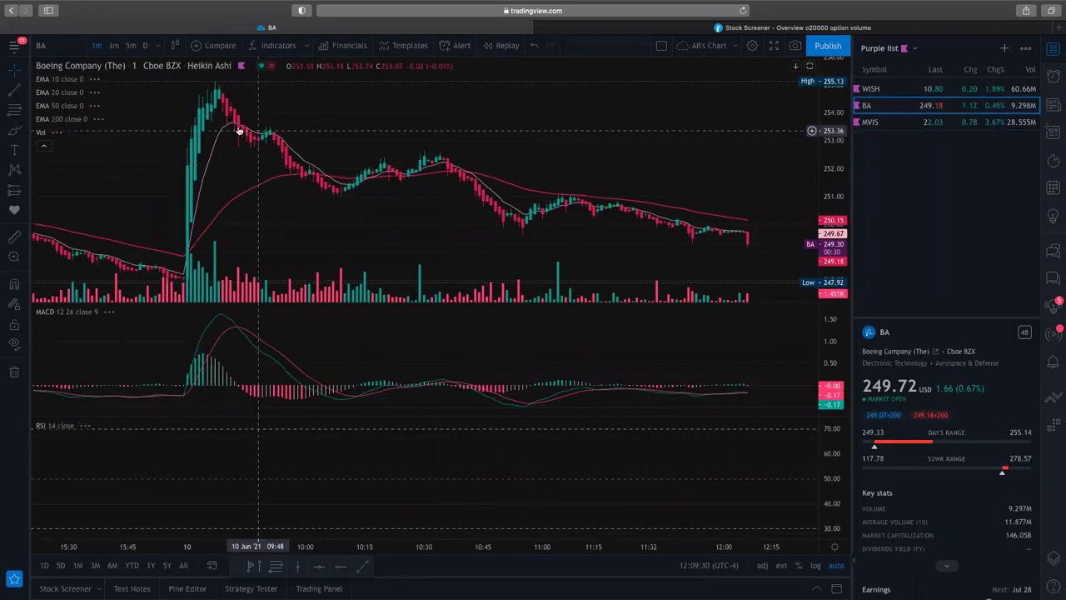
left_click(215, 86)
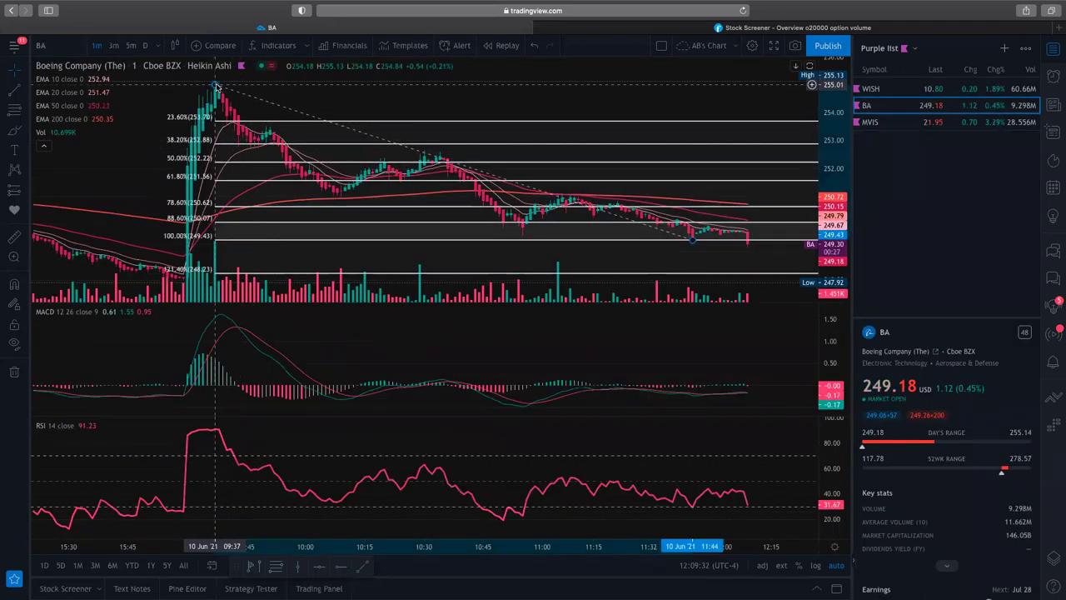
key("Delete")
mouse_move(162, 106)
right_click(120, 105)
key("Escape")
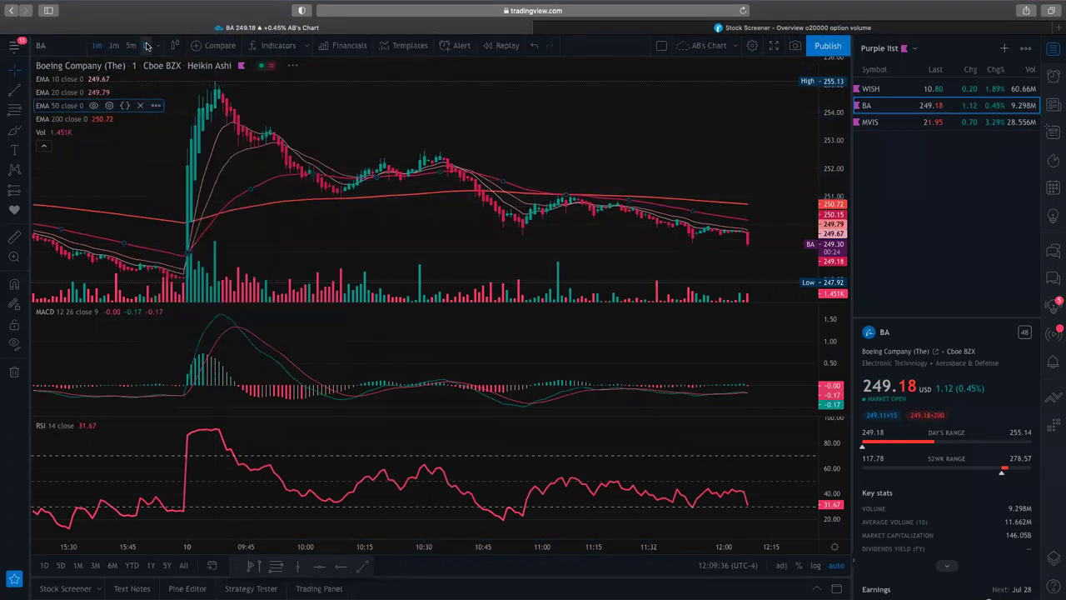
- Switch the BA chart to the daily (1D) interval and bring more of its price history into view
type("1D")
key("Return")
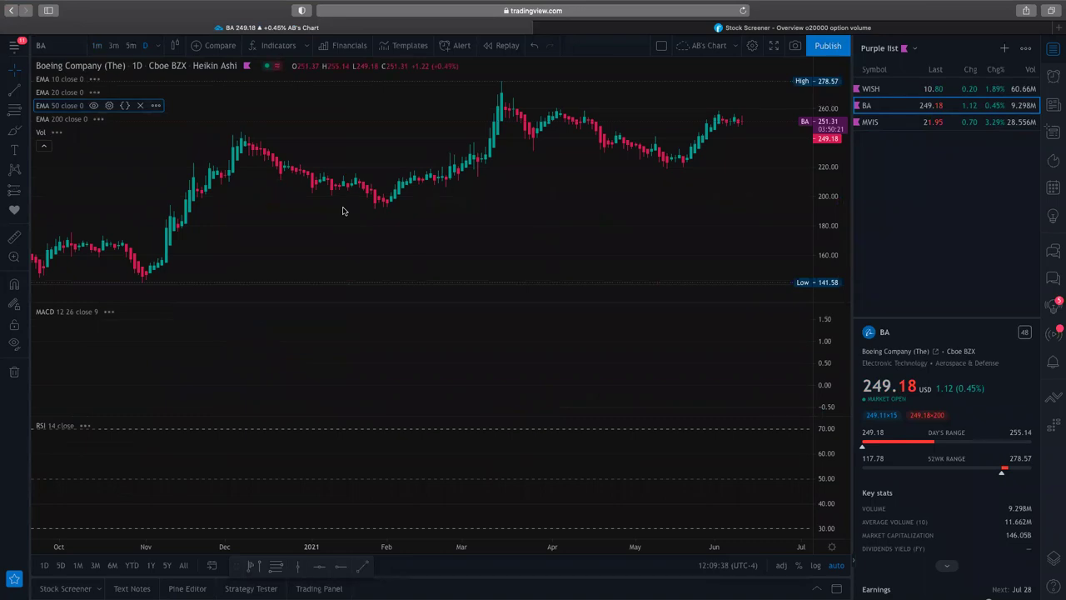
scroll(442, 246, "down", 3)
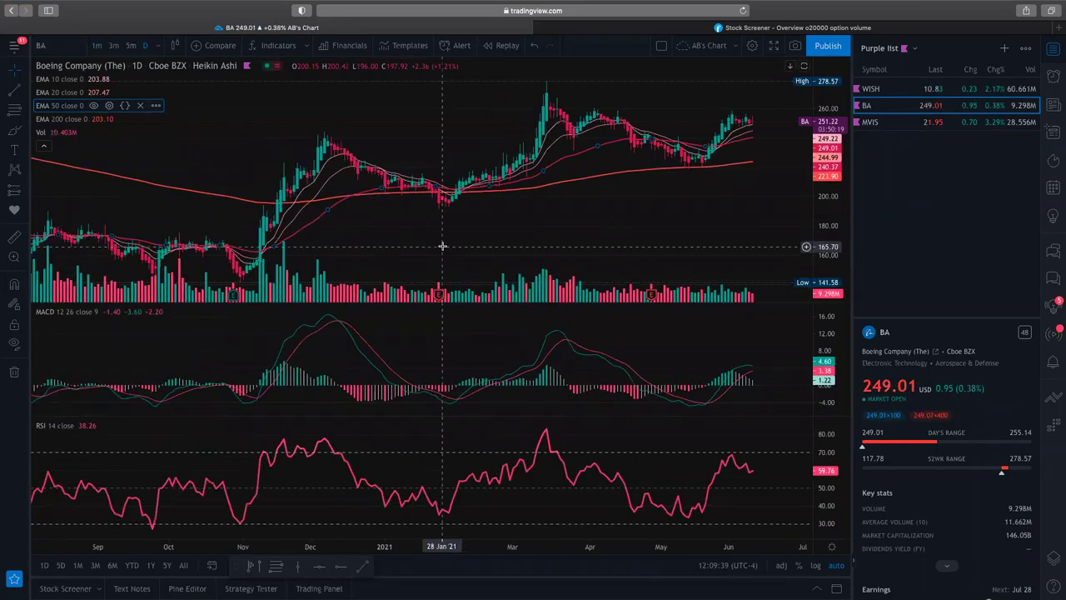
- Examine BA's daily price trend from 2020 to June 2021 against the EMAs, MACD and RSI
scroll(443, 246, "down", 4)
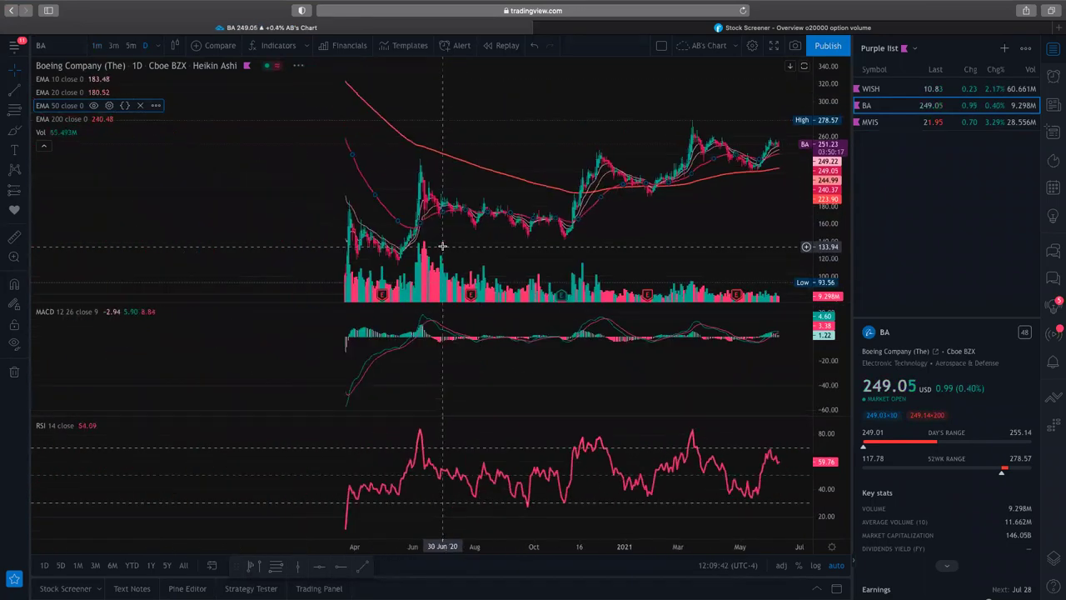
scroll(443, 246, "down", 3)
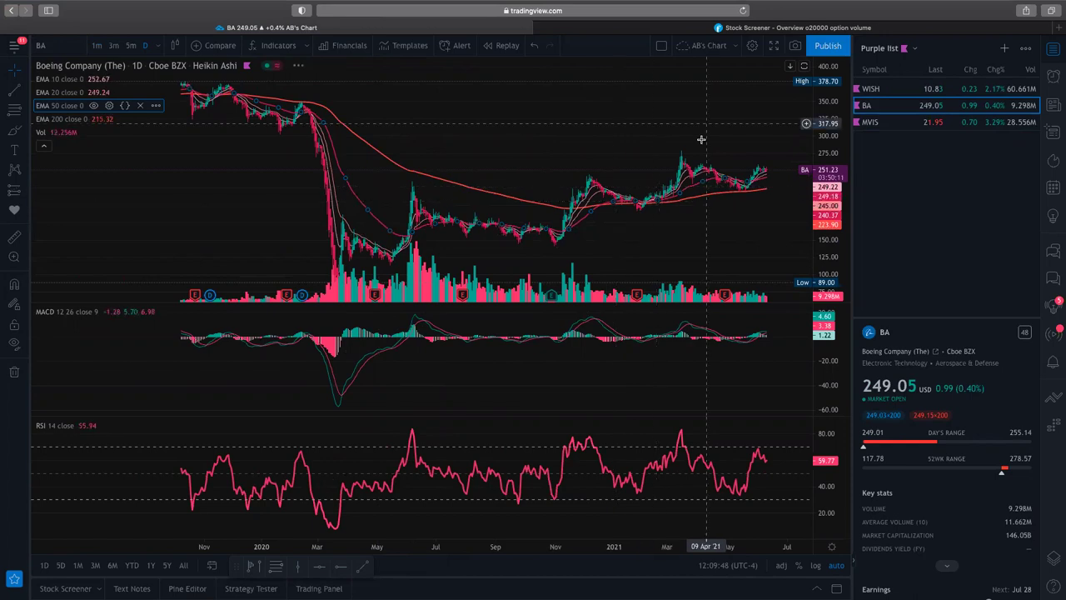
scroll(706, 127, "up", 3)
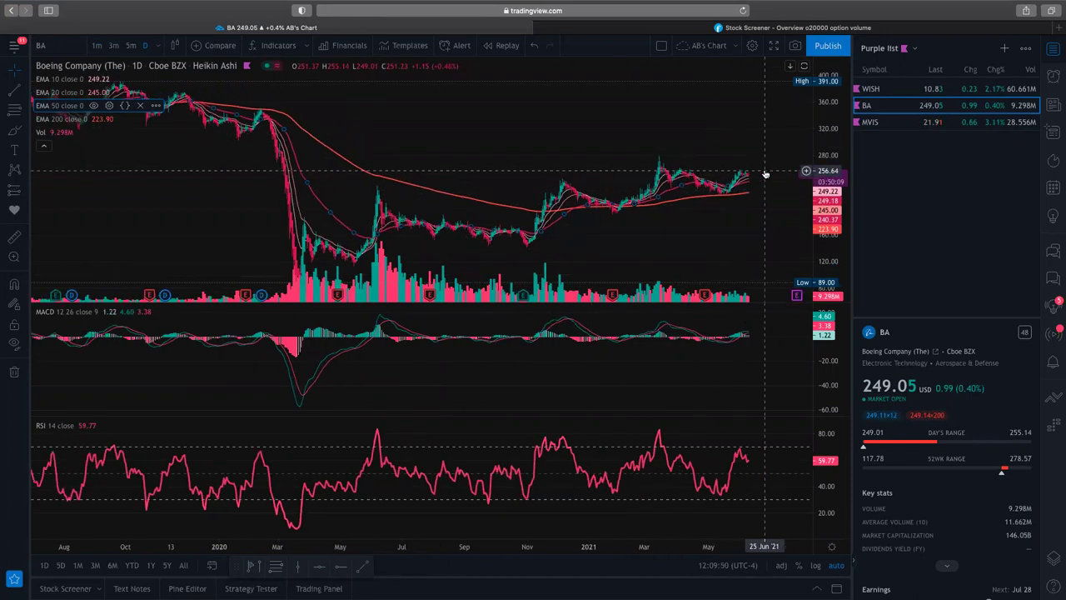
scroll(765, 173, "up", 5)
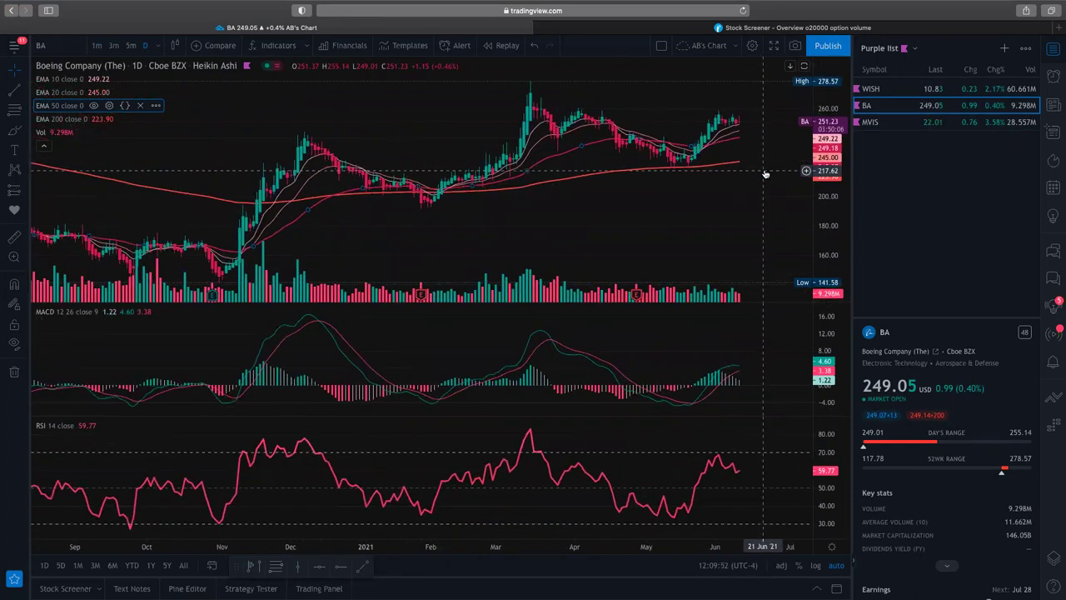
scroll(765, 173, "up", 2)
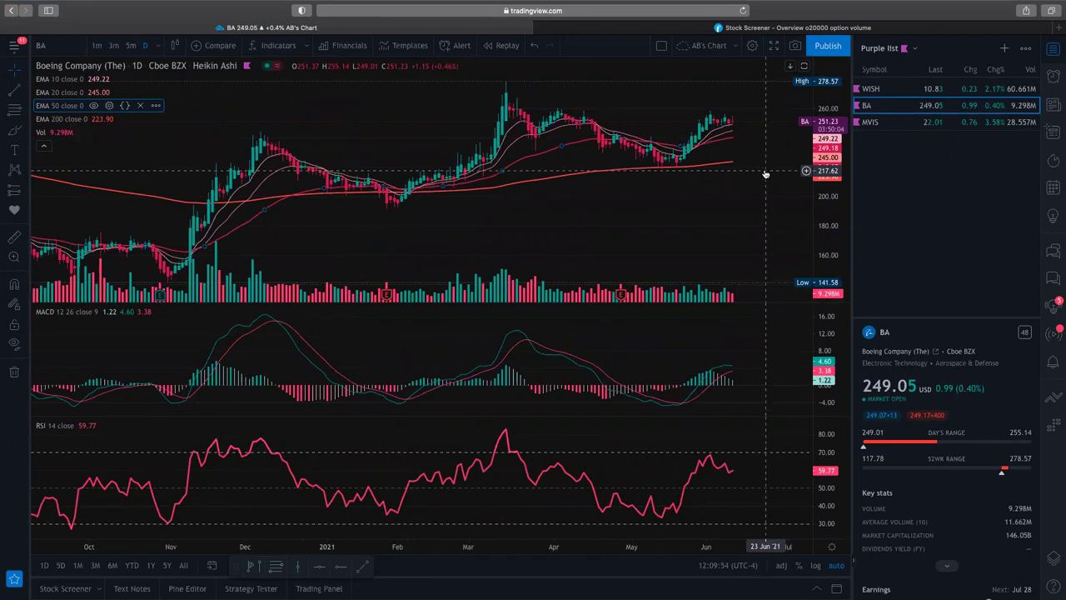
scroll(765, 173, "up", 2)
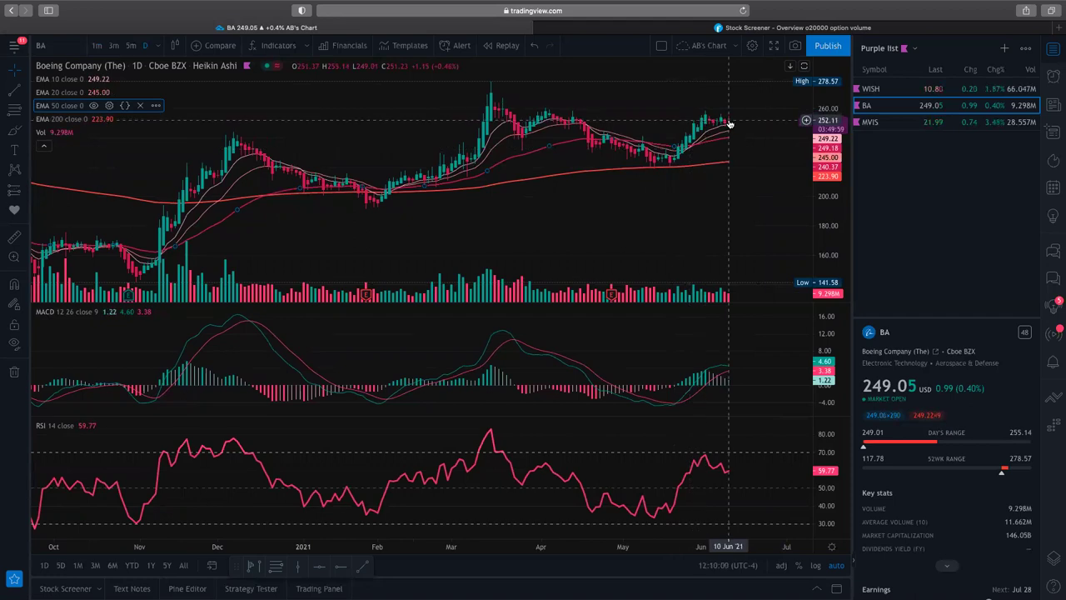
scroll(729, 123, "up", 2)
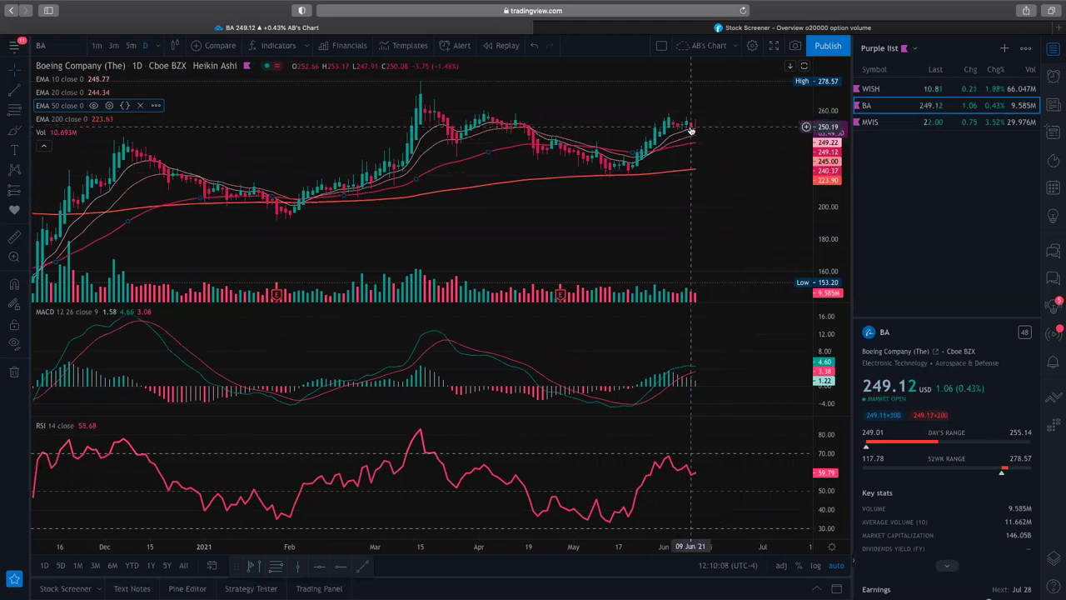
scroll(684, 127, "down", 3)
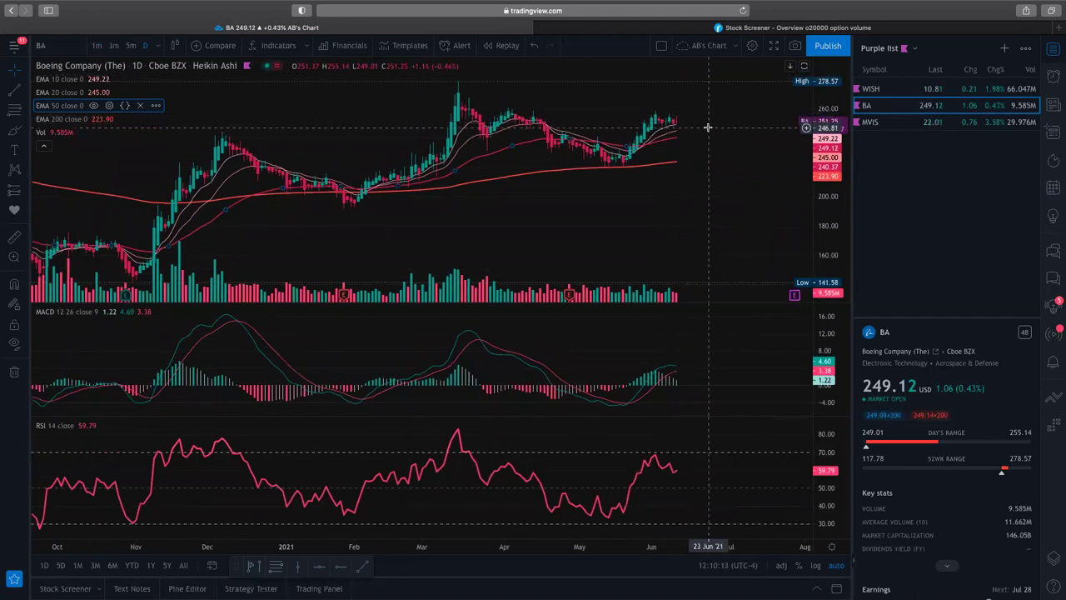
scroll(707, 130, "up", 2)
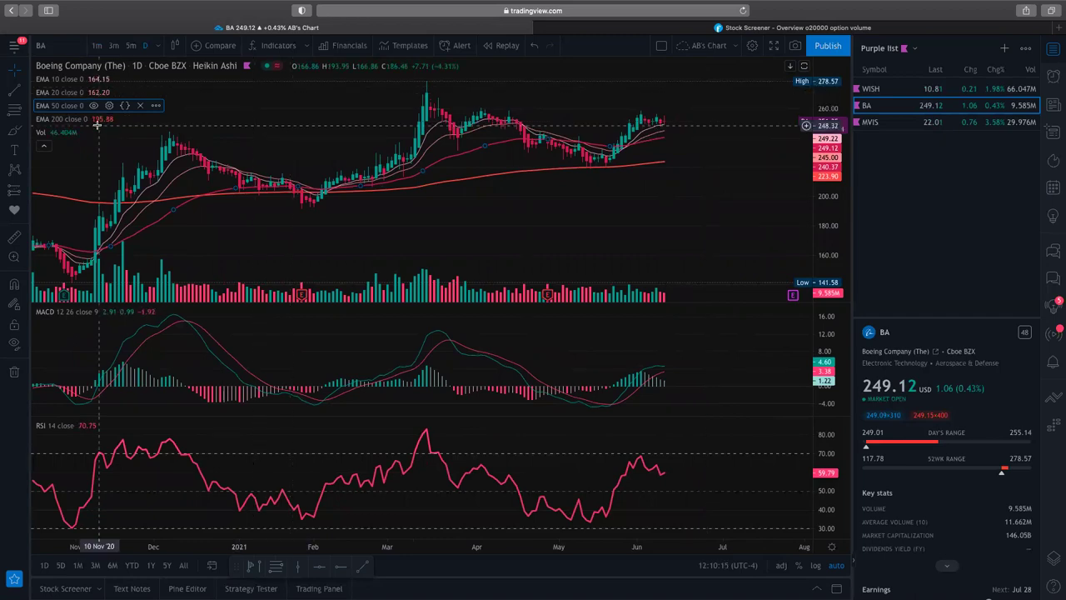
- Draw a Fib Retracement on the daily BA chart from the 13 May low at 220.36 to the 15 March high at 276.21
left_click(24, 110)
scroll(596, 166, "up", 2)
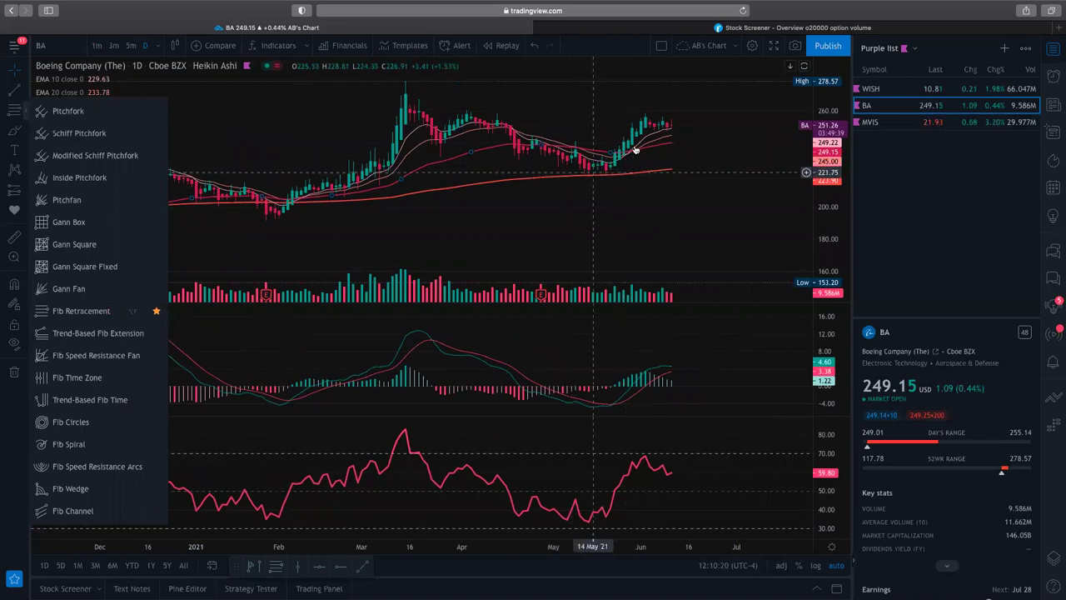
left_click(599, 171)
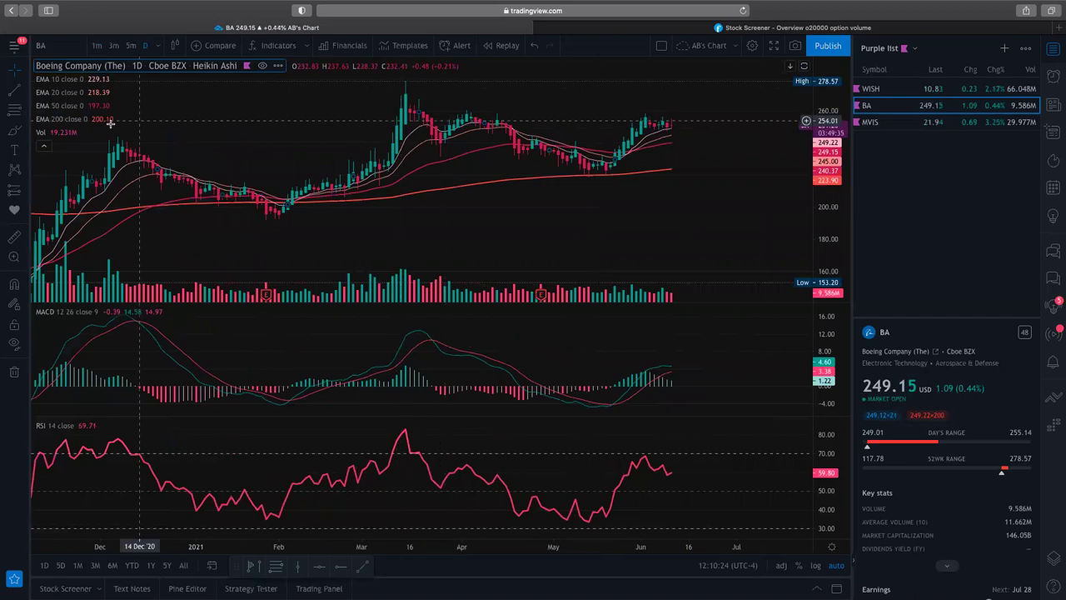
left_click(22, 113)
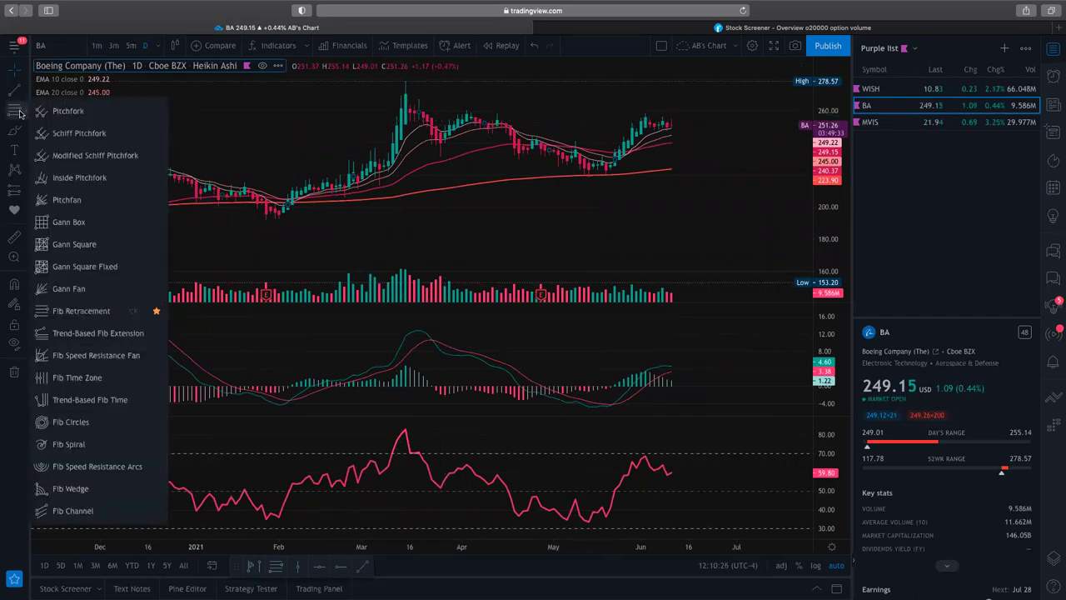
left_click(81, 311)
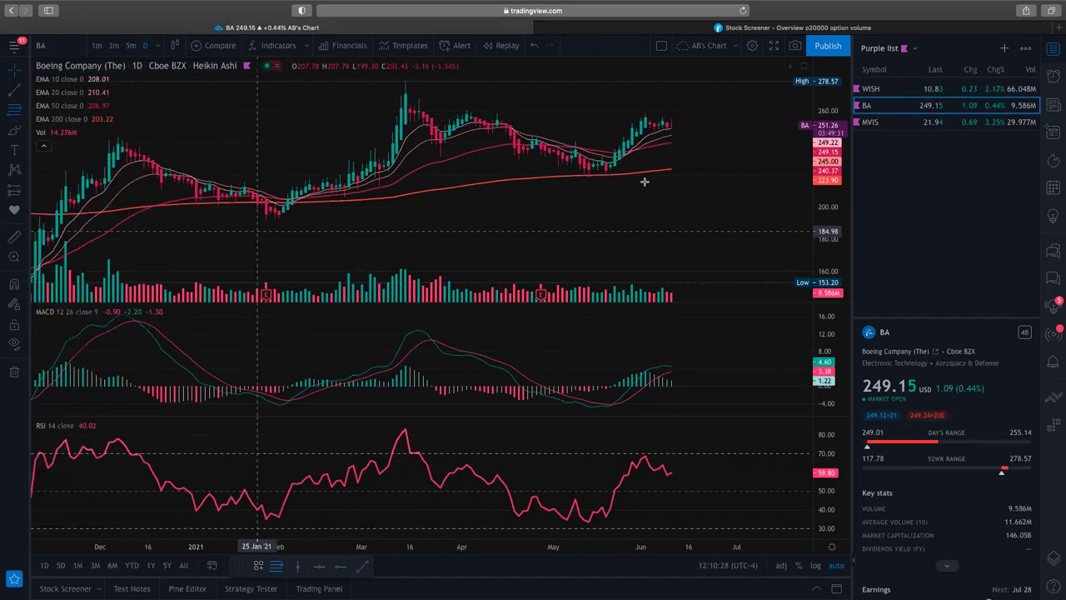
left_click(589, 175)
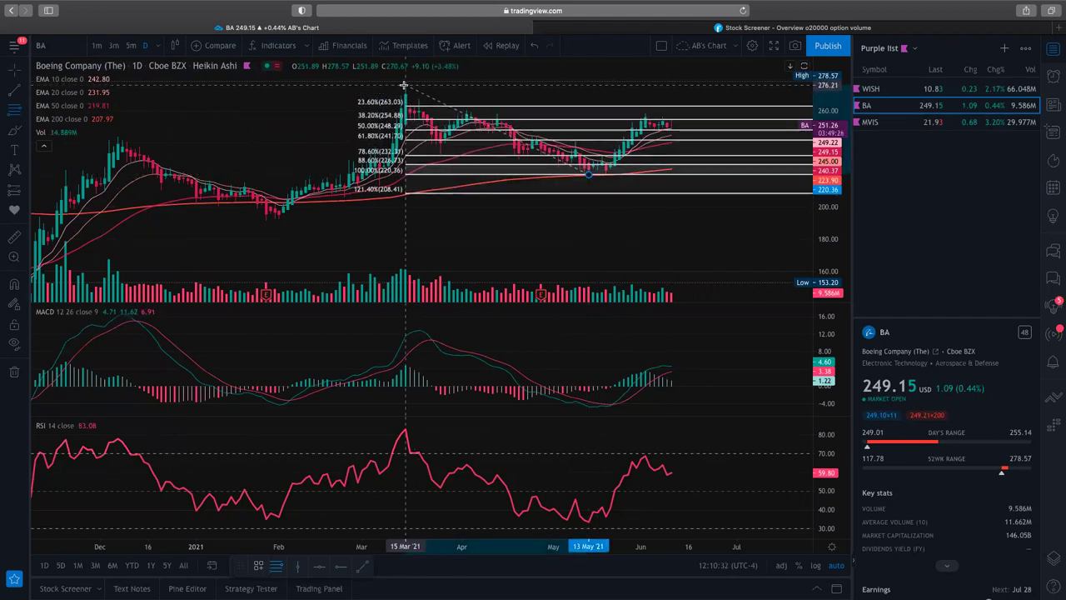
left_click(404, 84)
left_click_drag(755, 169, 561, 156)
- Return the BA chart to the 1-minute interval and bring the 9 and 10 June sessions into view
left_click(97, 47)
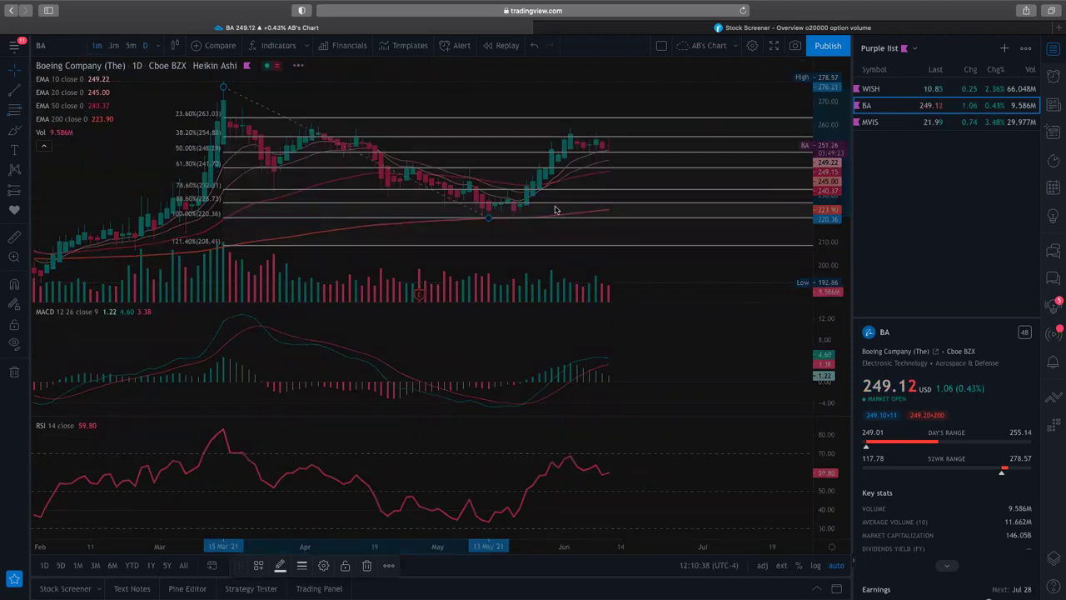
scroll(592, 239, "down", 3)
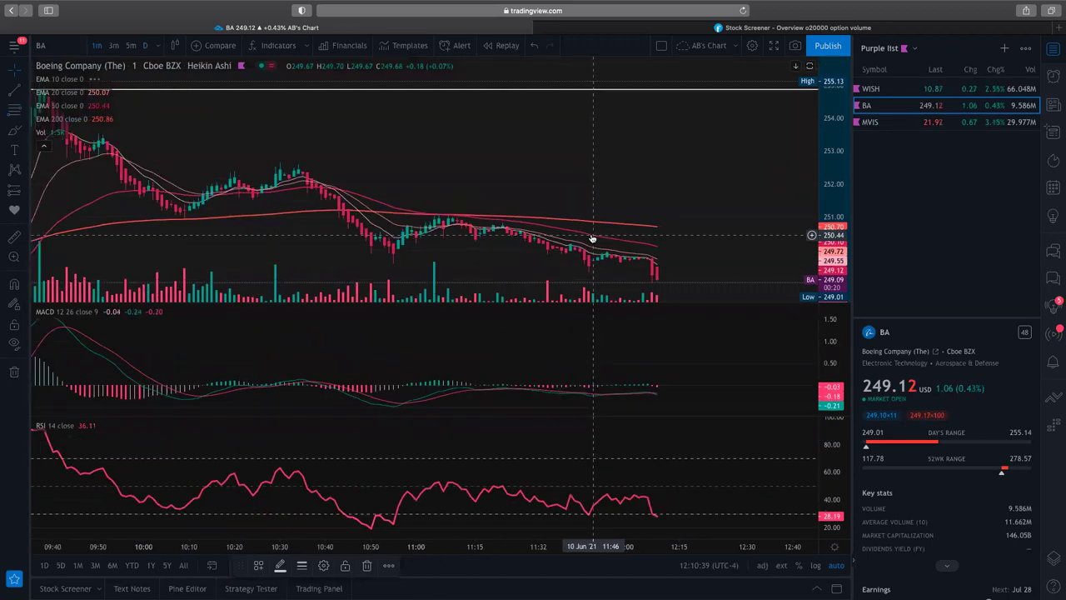
scroll(592, 239, "down", 2)
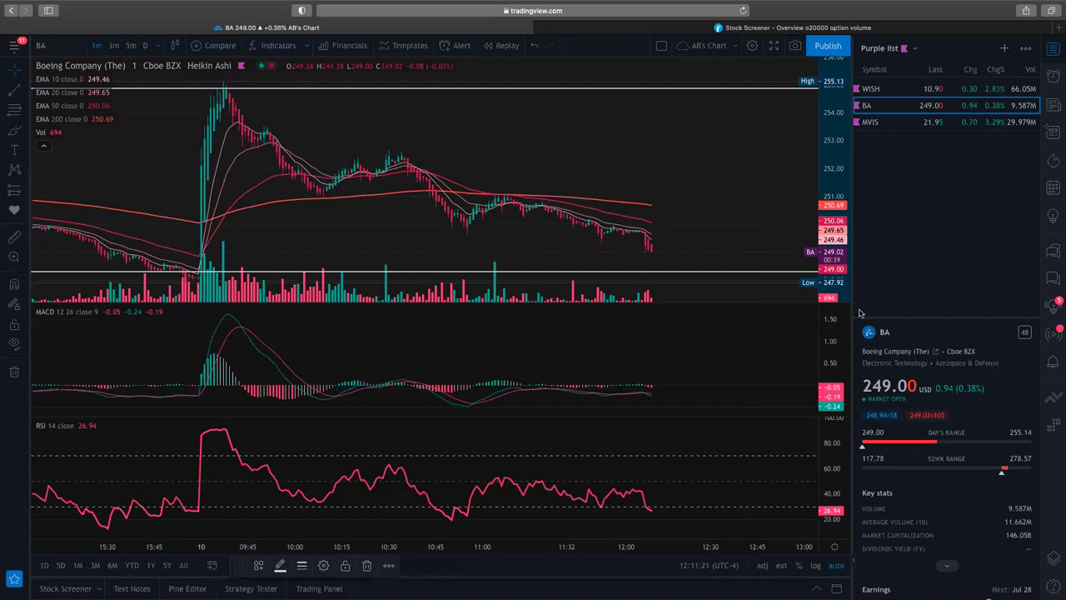
scroll(679, 261, "down", 5)
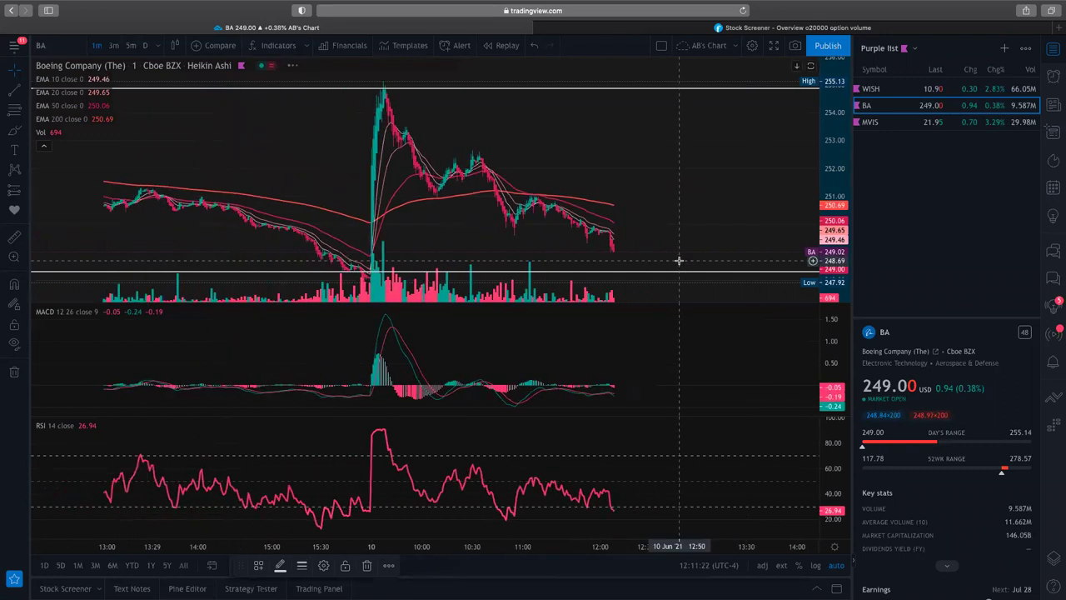
scroll(679, 261, "down", 3)
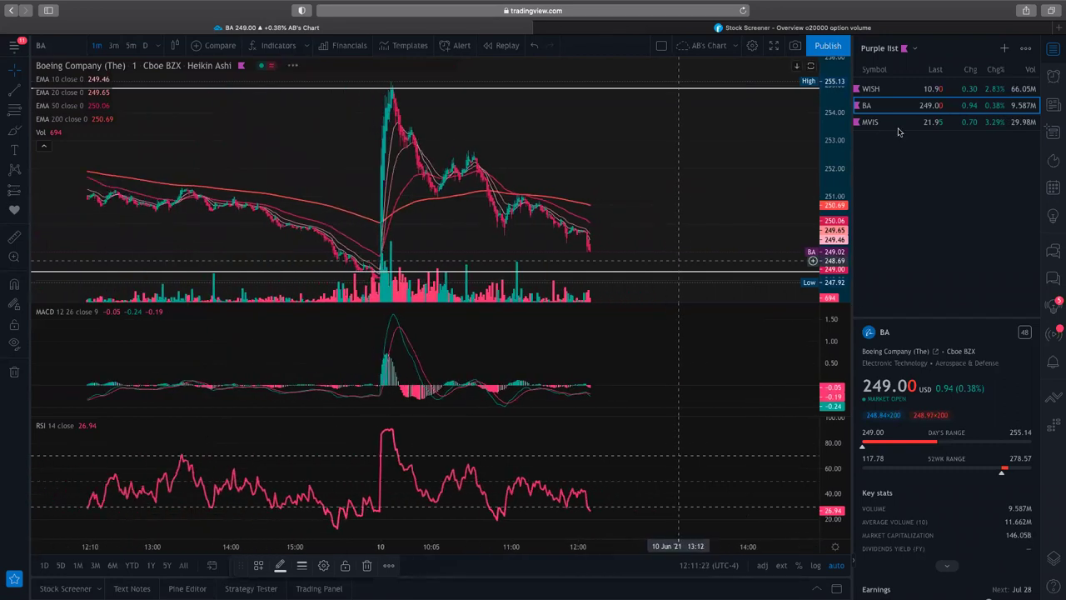
- Add AAPL (Apple Inc., NASDAQ) to the Purple list watchlist and open its 1-minute chart
left_click(1005, 48)
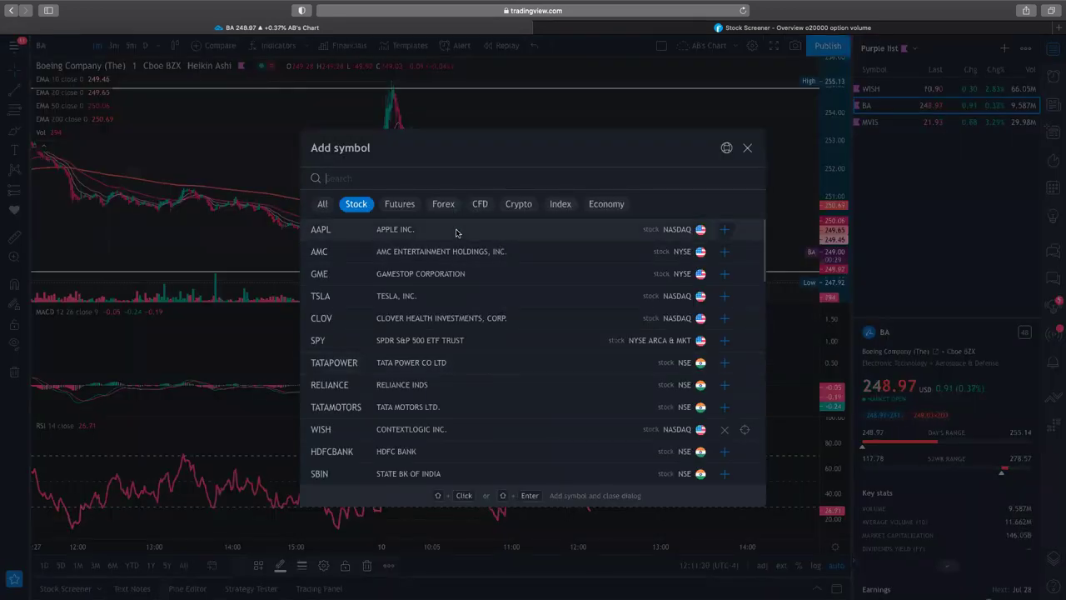
left_click(457, 233)
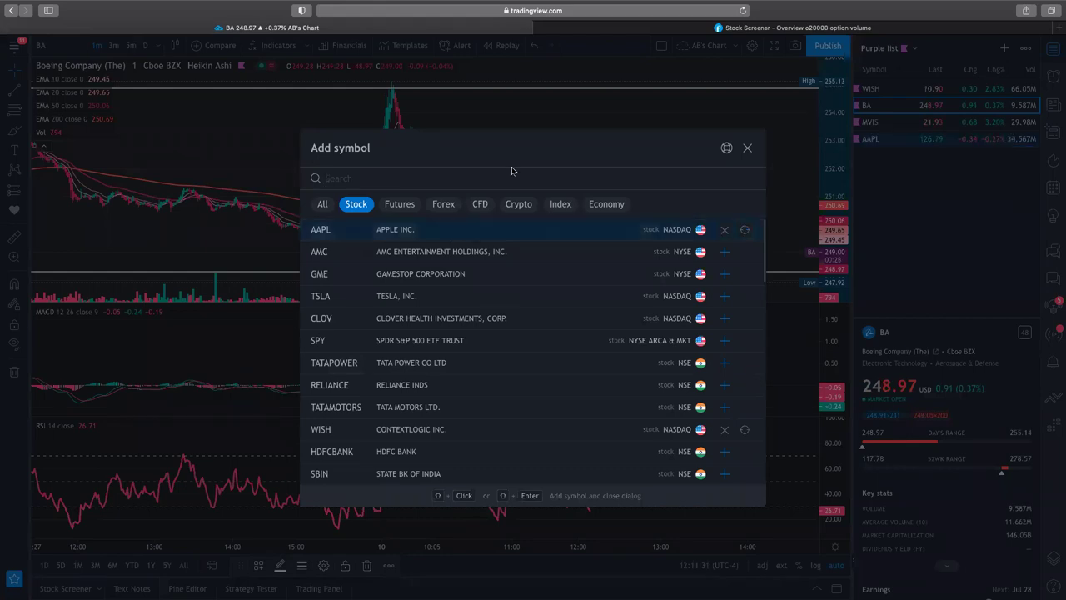
left_click(749, 149)
left_click(921, 139)
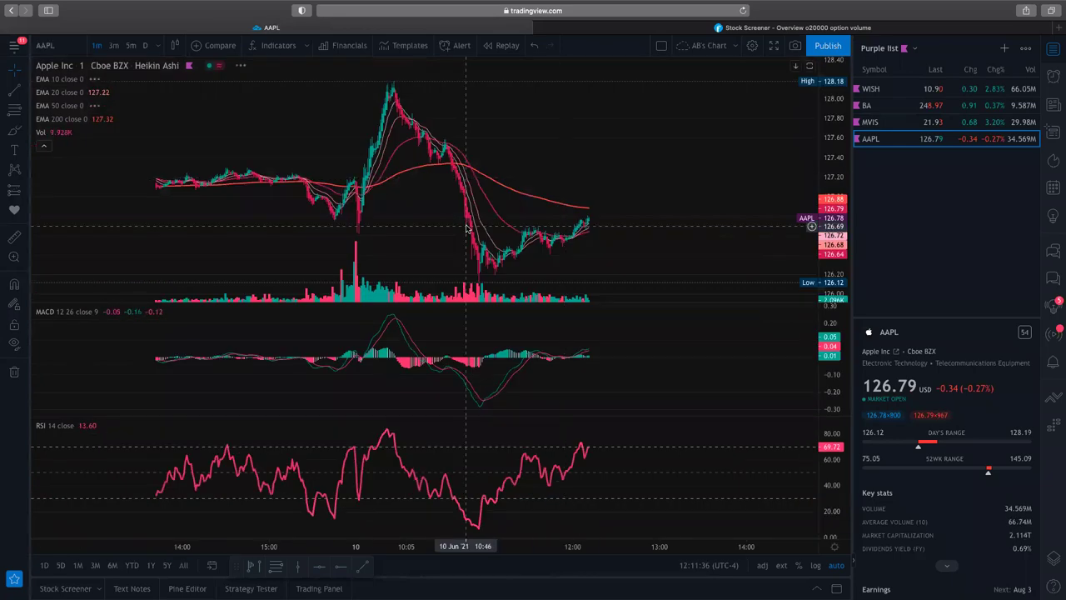
scroll(467, 223, "up", 3)
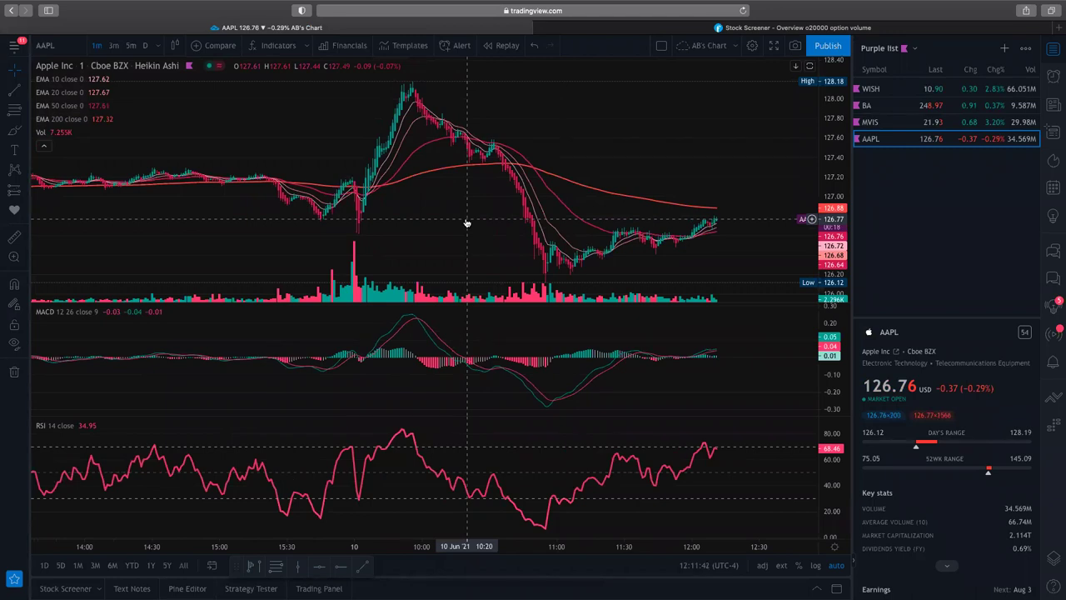
mouse_move(500, 596)
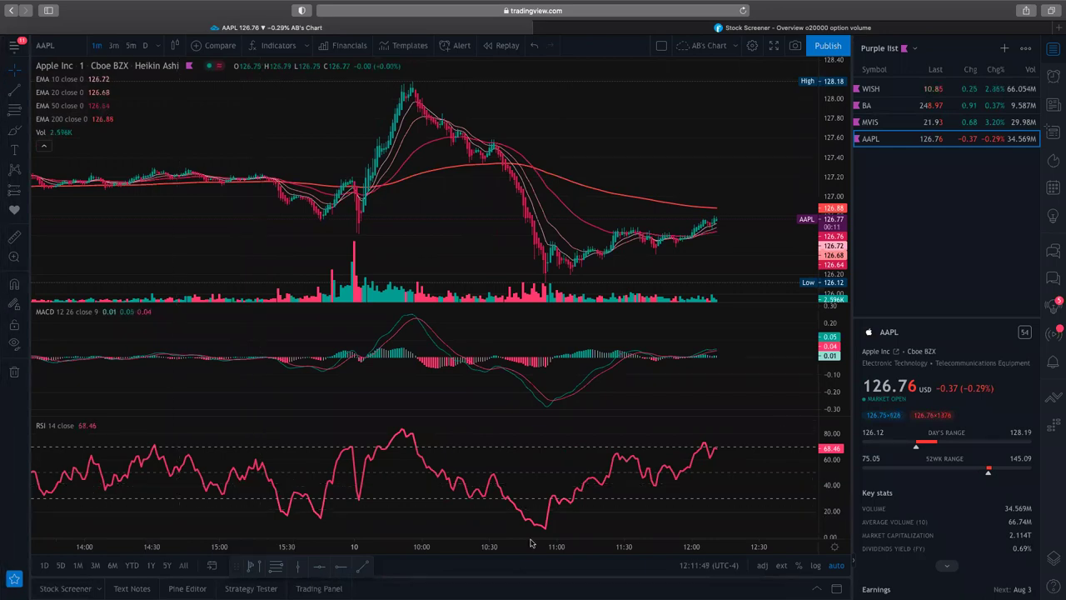
- Switch to the Finviz screener, show its descriptive filters and close the pop-up advertisement to read the stock list
left_click(822, 27)
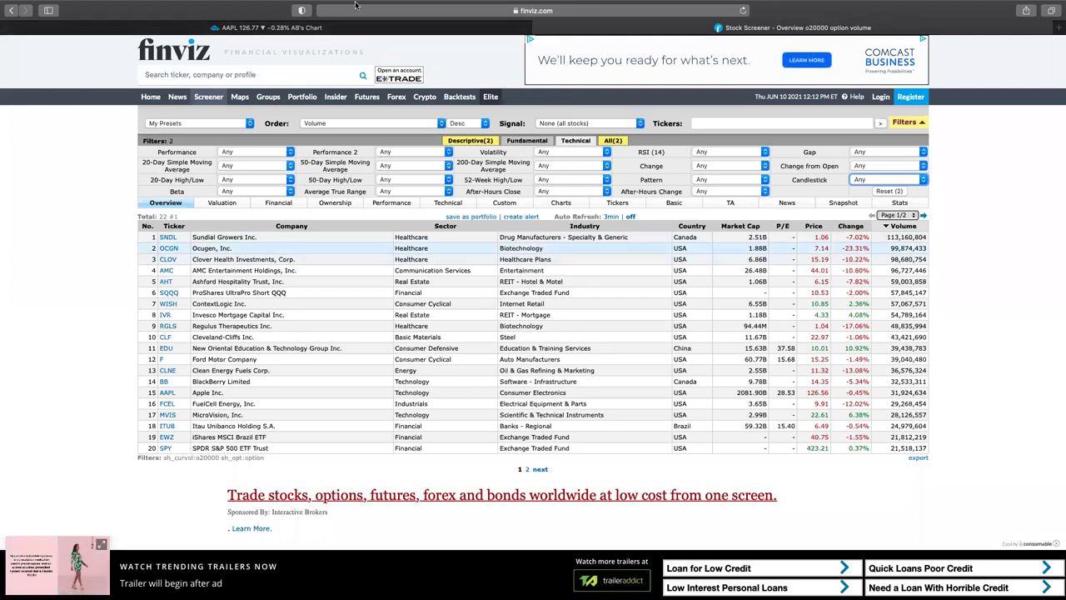
left_click(458, 143)
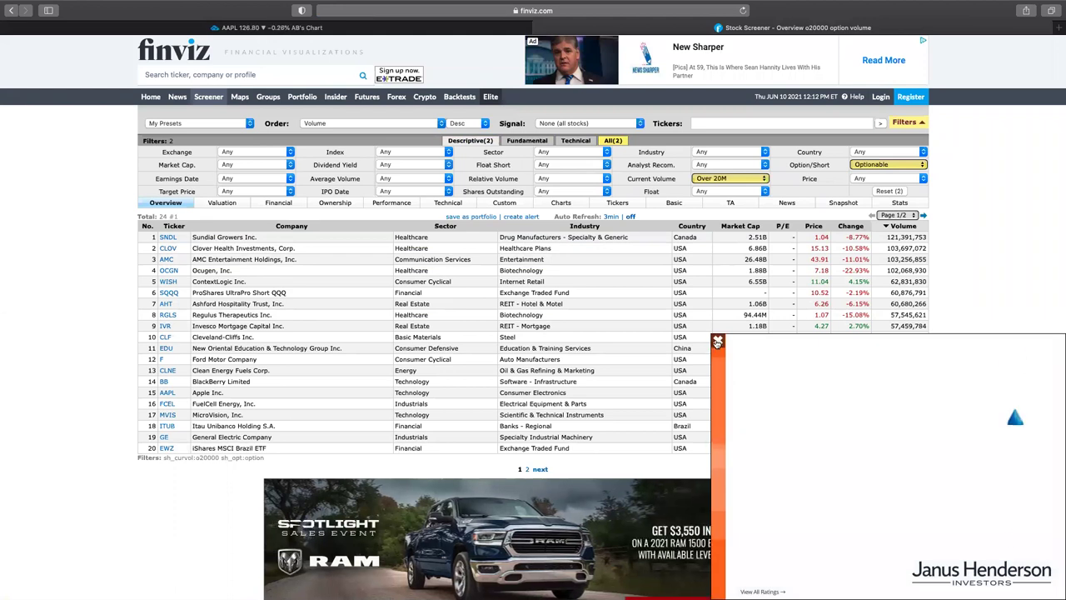
left_click(717, 342)
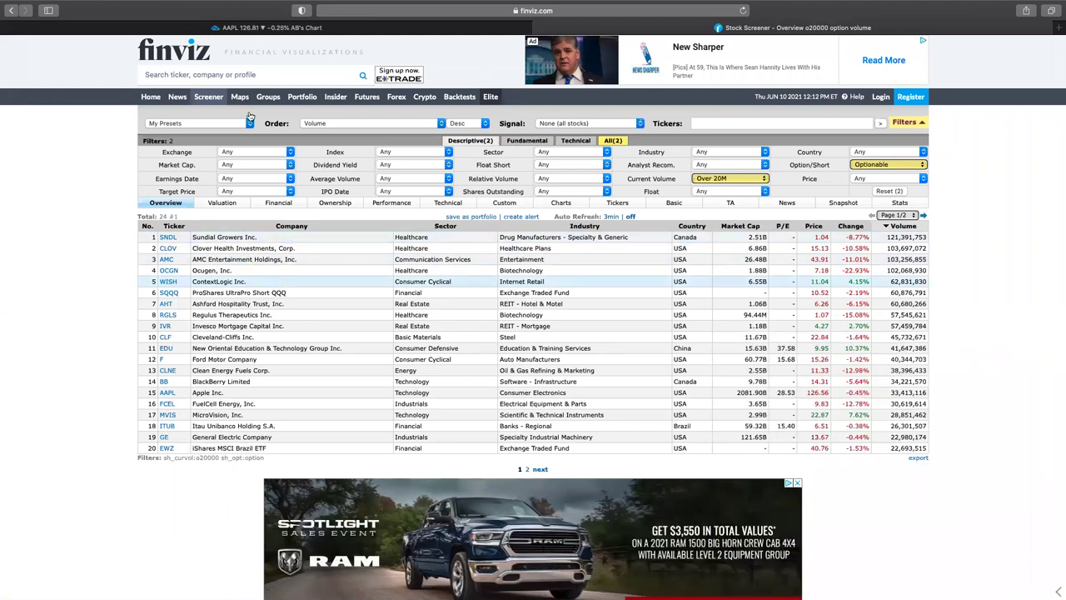
- Switch to TradingView, open the chart of OCGN (Ocugen, Inc., NASDAQ) and set it to the 5-minute interval
left_click(263, 30)
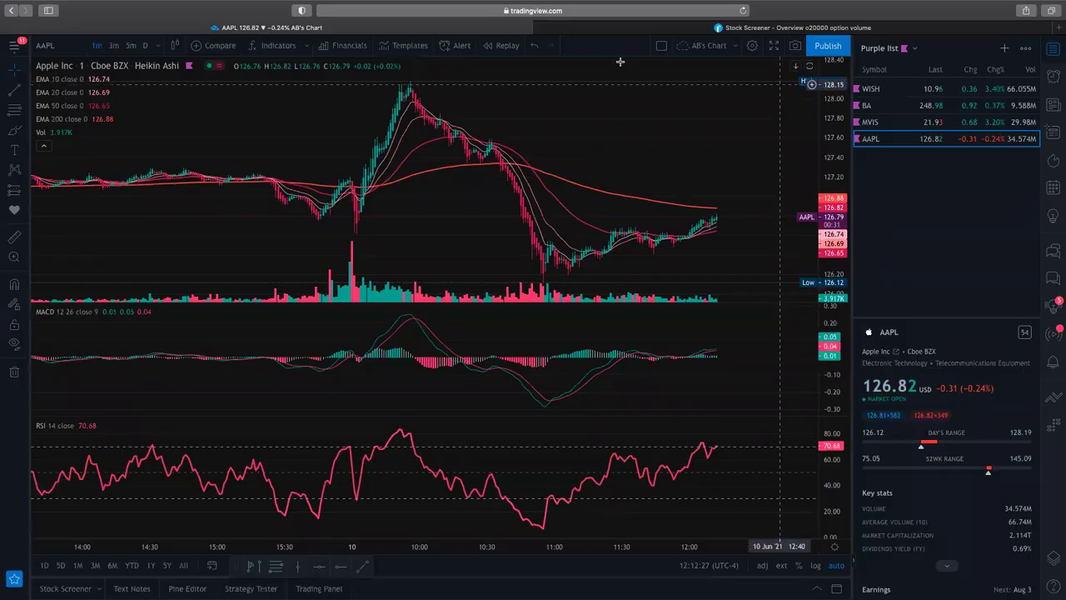
type("OCGN")
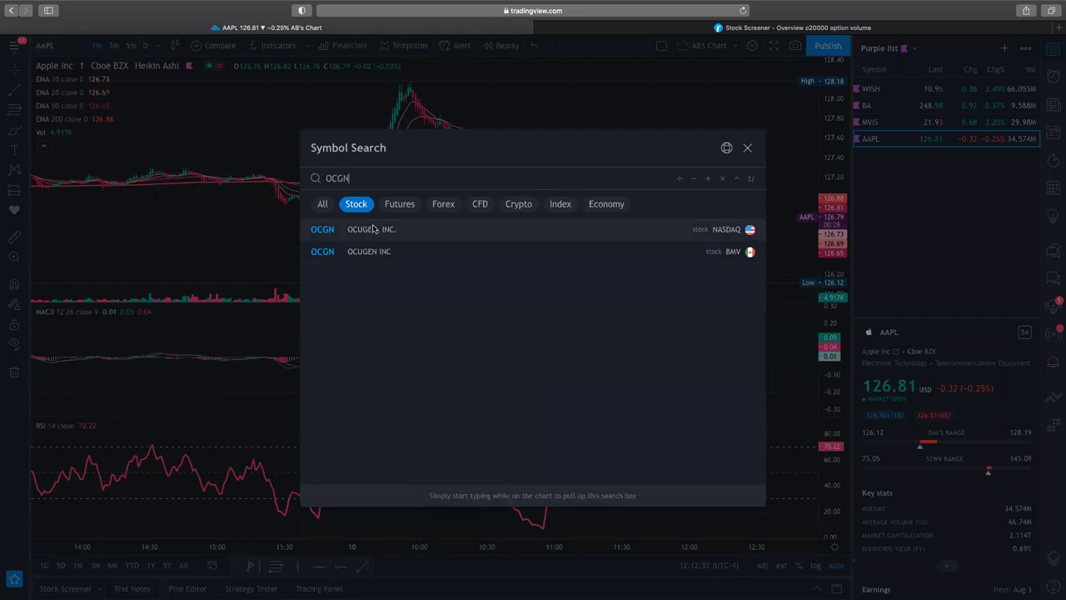
left_click(375, 229)
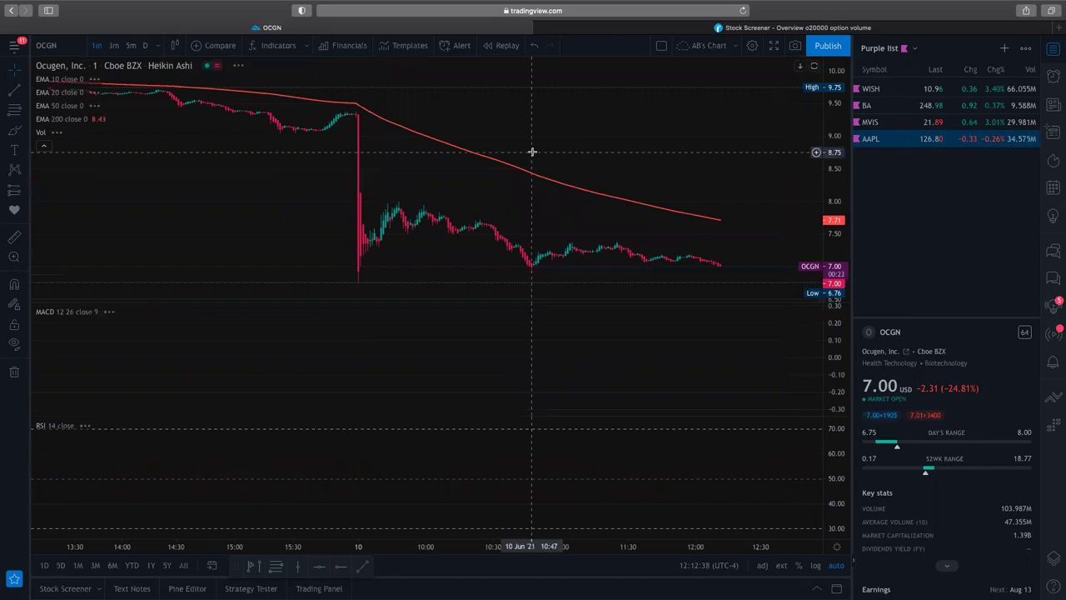
scroll(532, 151, "down", 3)
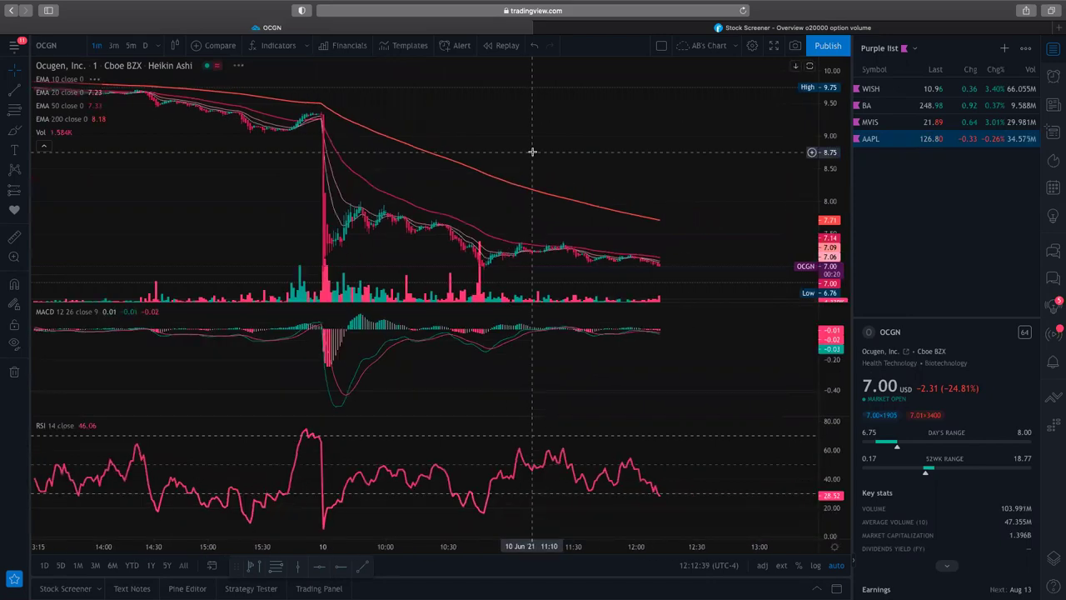
scroll(533, 151, "up", 3)
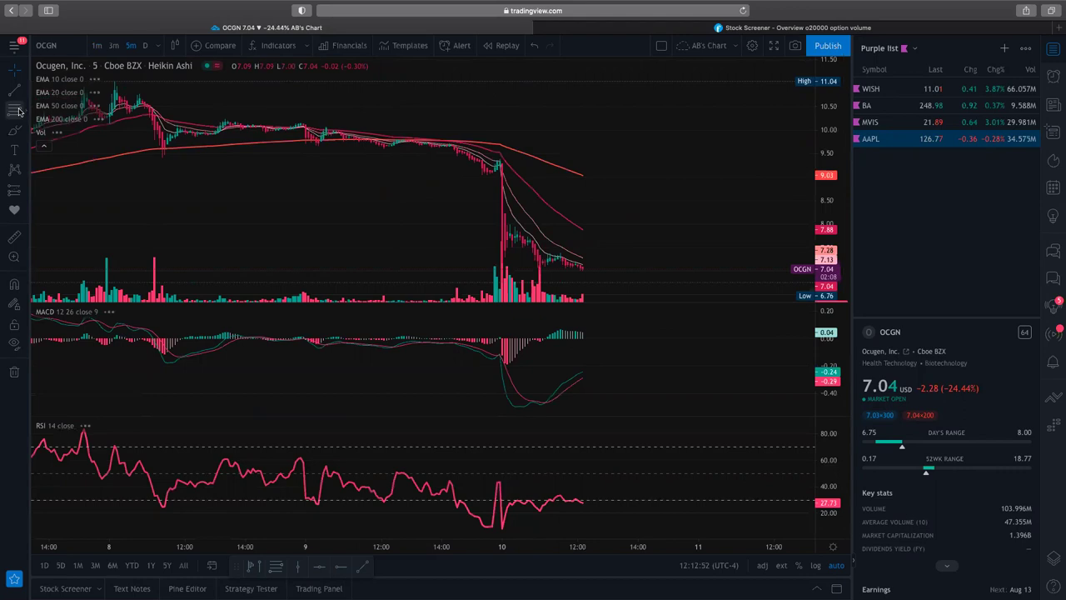
- Draw a Fibonacci retracement on the OCGN chart from the 10 June low at about 6.71 to the late 9 June high at about 9.34
left_click_drag(839, 201, 835, 259)
key("alt+f")
left_click(503, 228)
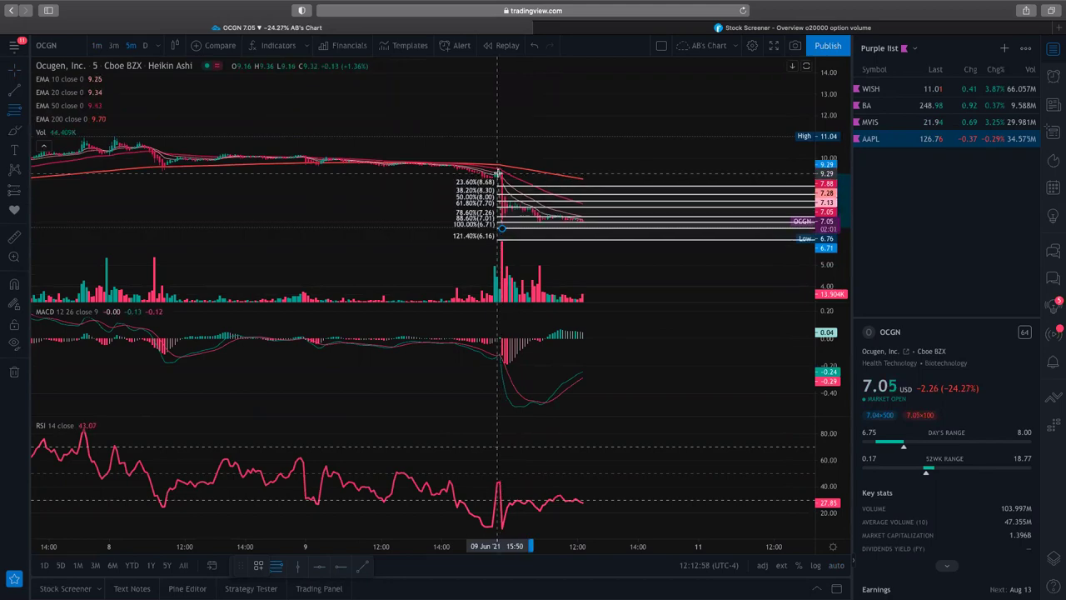
left_click(498, 172)
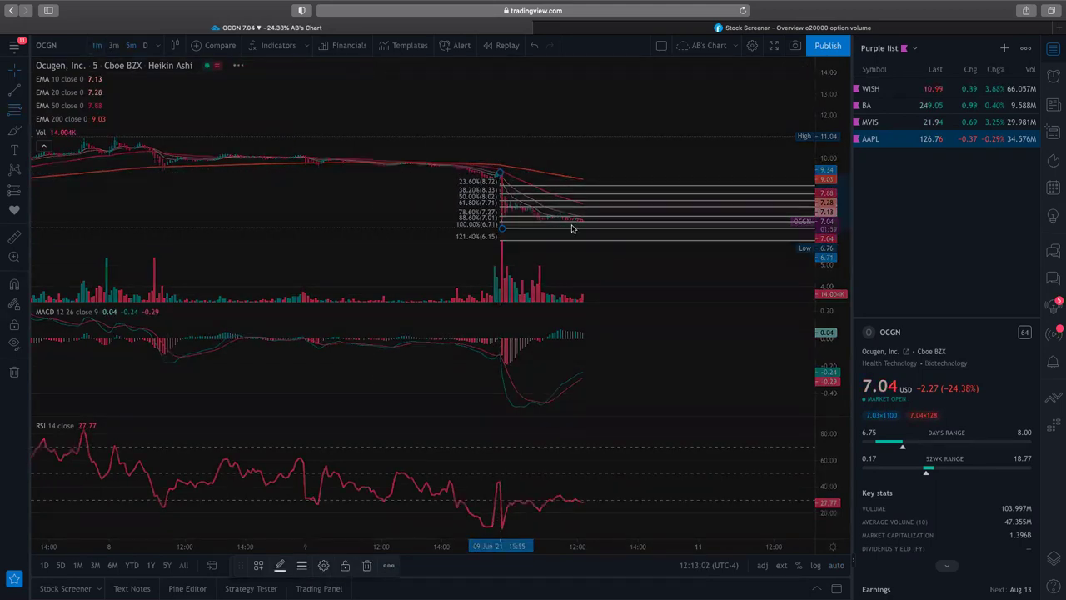
- Set the OCGN chart to the 1-minute interval with automatic price scaling and move the retracement's upper anchor to 9.37 at 15:58 on 9 June
key("1")
key("Return")
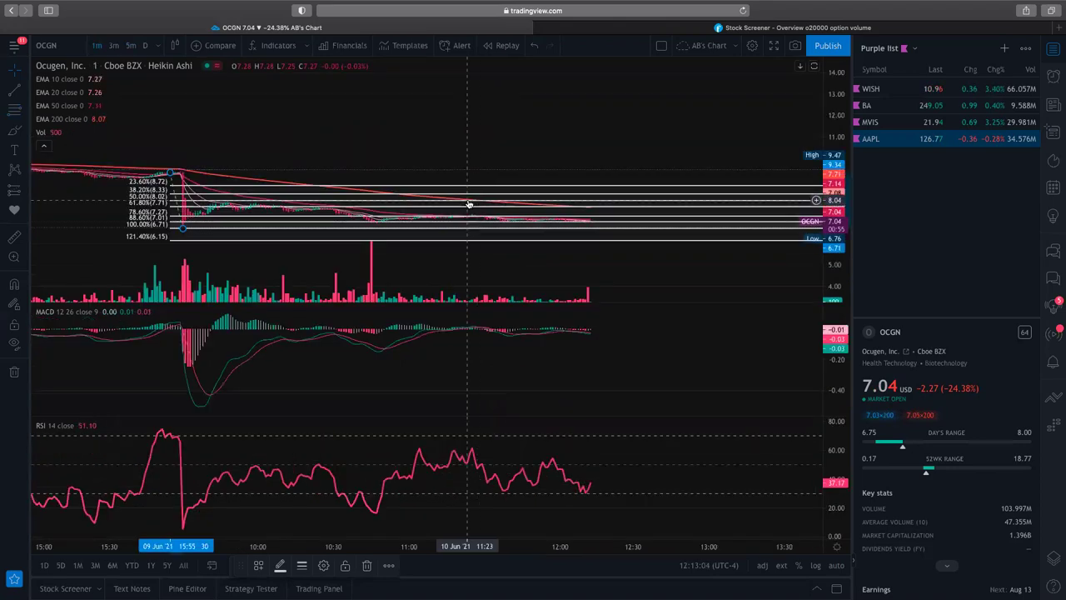
left_click(836, 567)
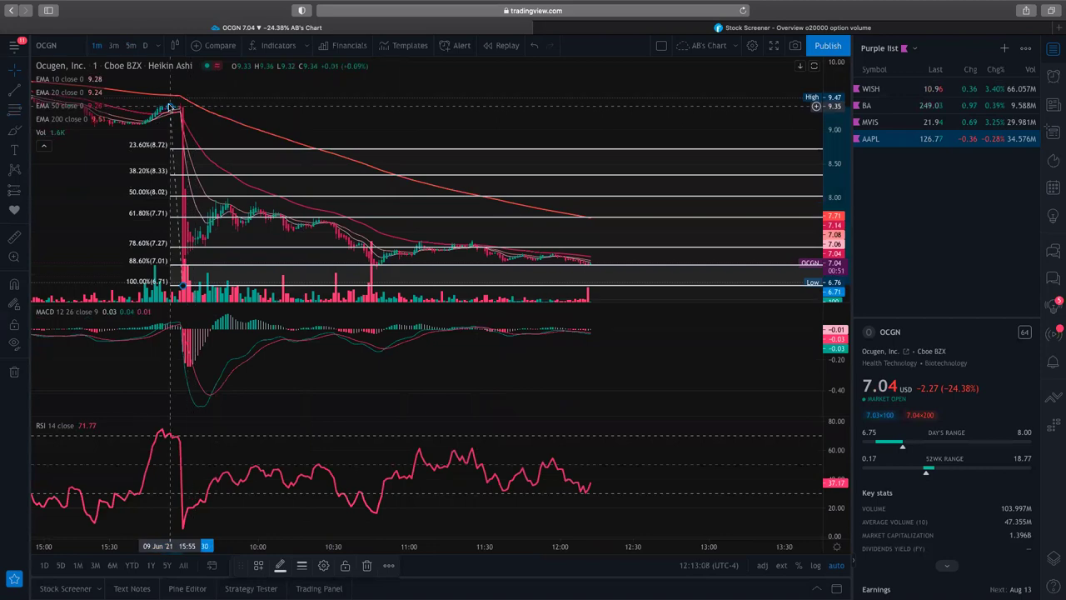
left_click_drag(174, 107, 177, 107)
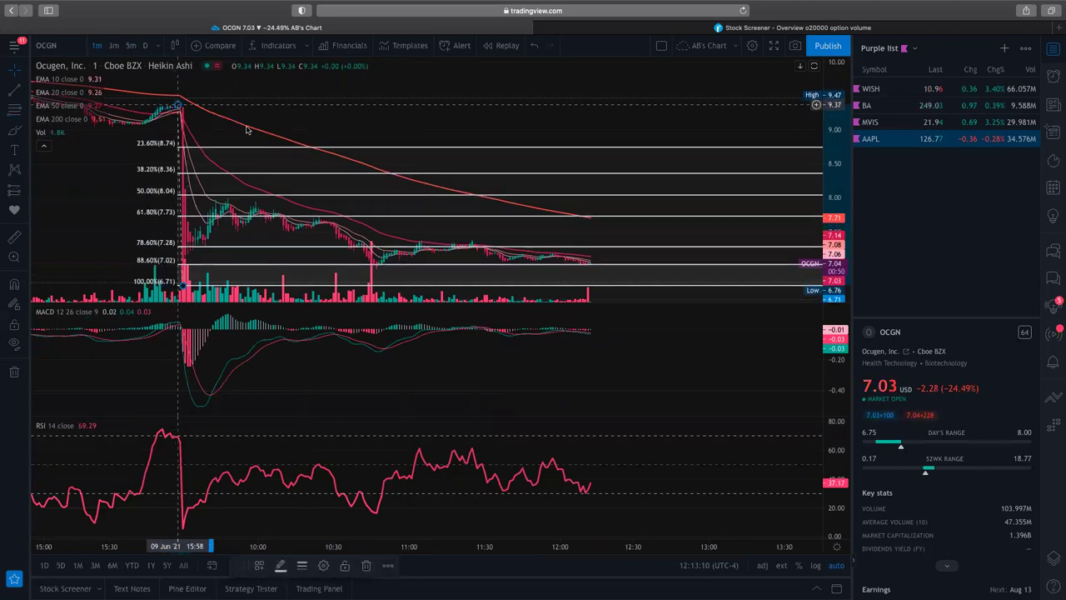
scroll(302, 158, "up", 2)
scroll(302, 159, "left", 3)
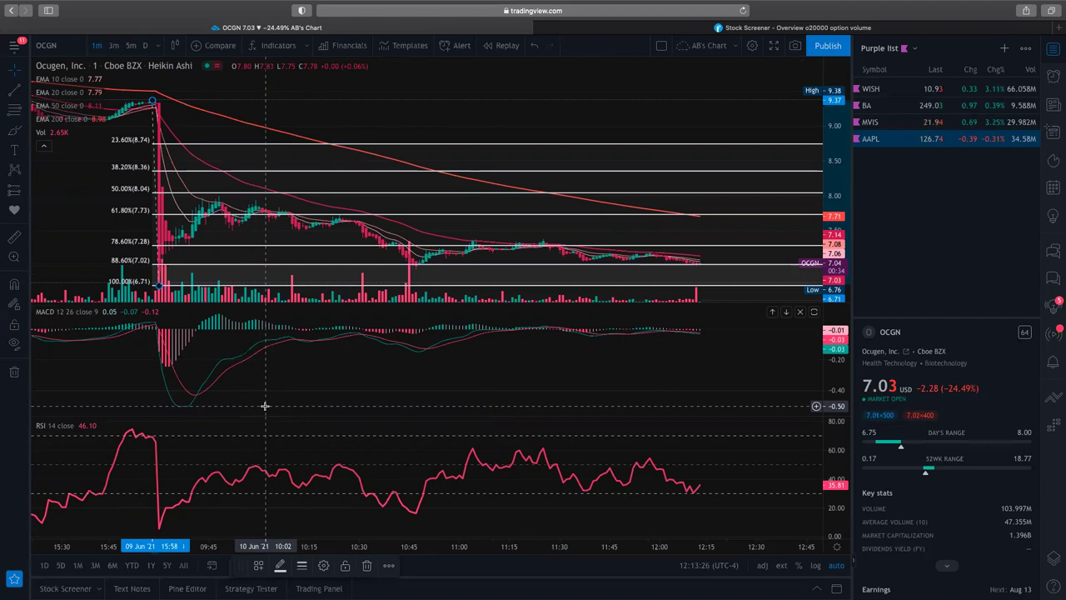
- Add OCGN (Ocugen, Inc., NASDAQ) to the Purple list watchlist
left_click(1004, 47)
type("OCGN")
key("Return")
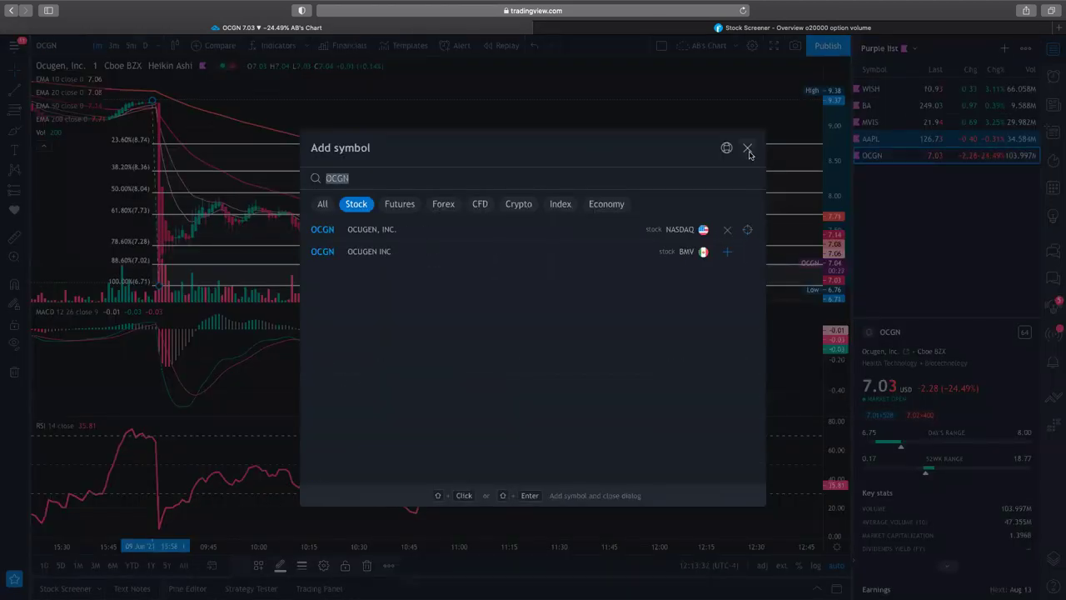
left_click(747, 149)
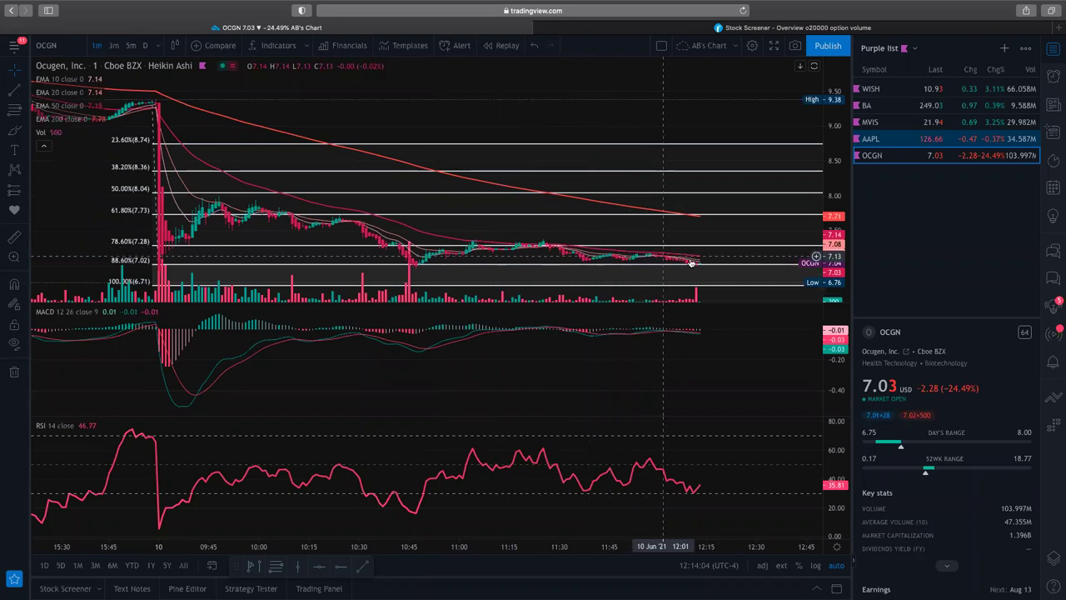
- Examine OCGN's latest 1-minute candles against the lower Fibonacci levels and compare them with the drop at the 10 June open
scroll(704, 267, "up", 5)
scroll(728, 266, "up", 5)
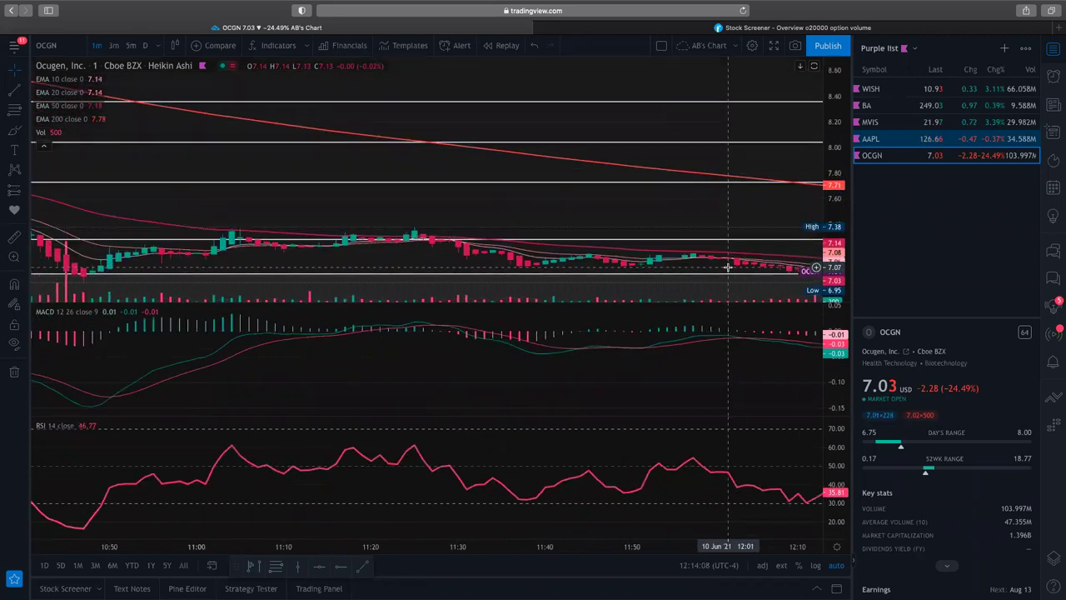
scroll(728, 266, "down", 2)
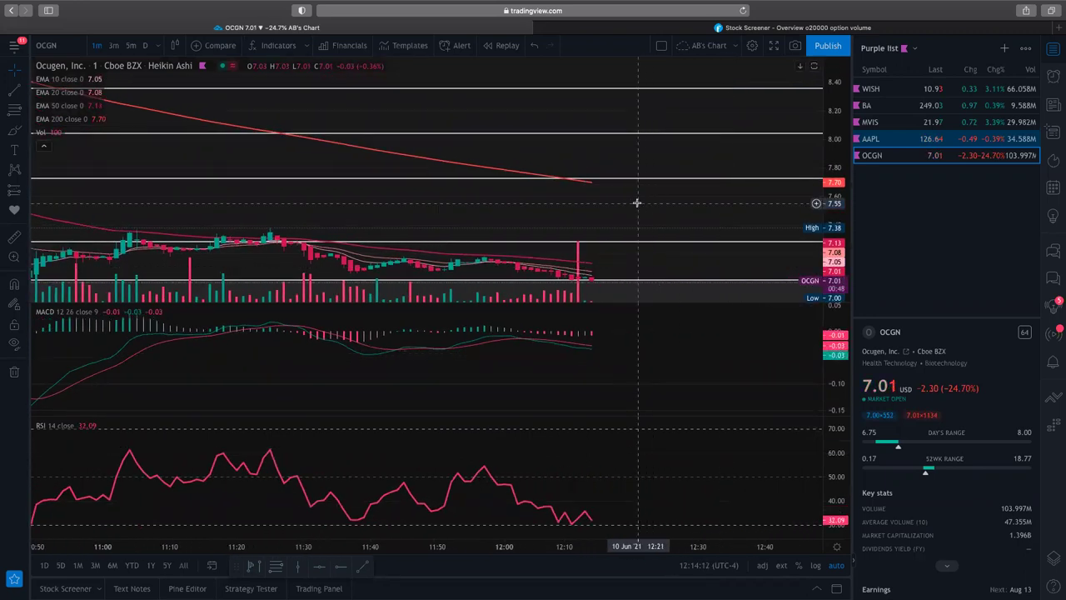
scroll(636, 202, "down", 5)
scroll(636, 203, "down", 3)
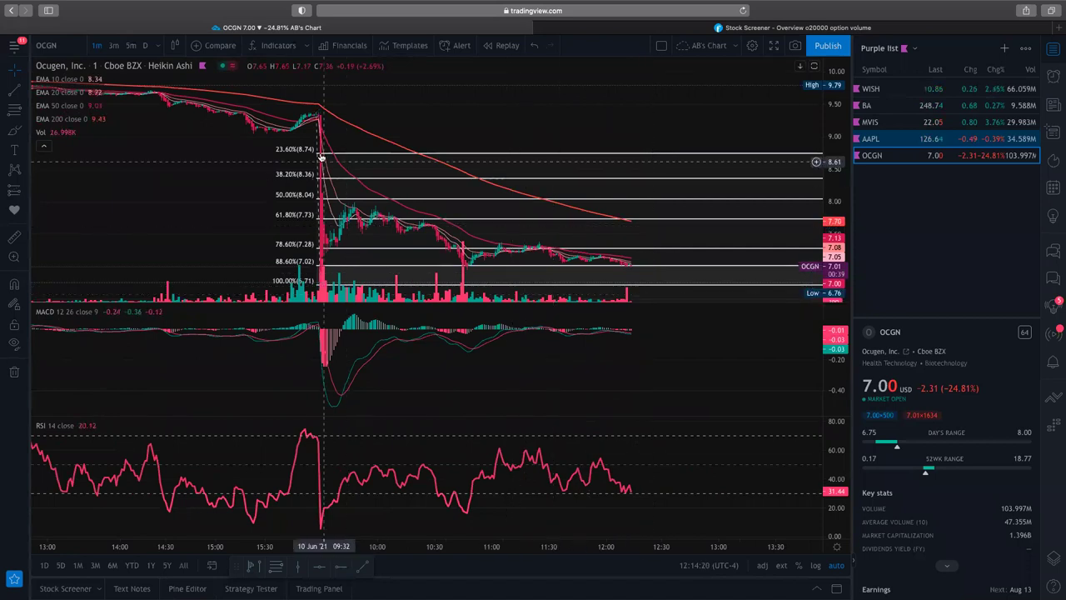
key("super+shift+l")
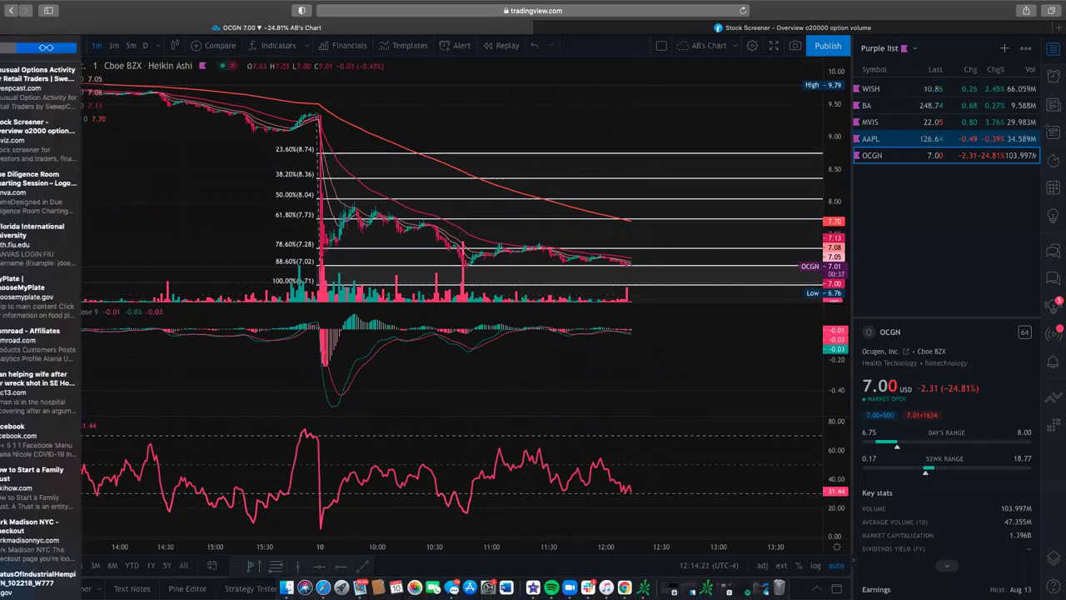
key("super+shift+l")
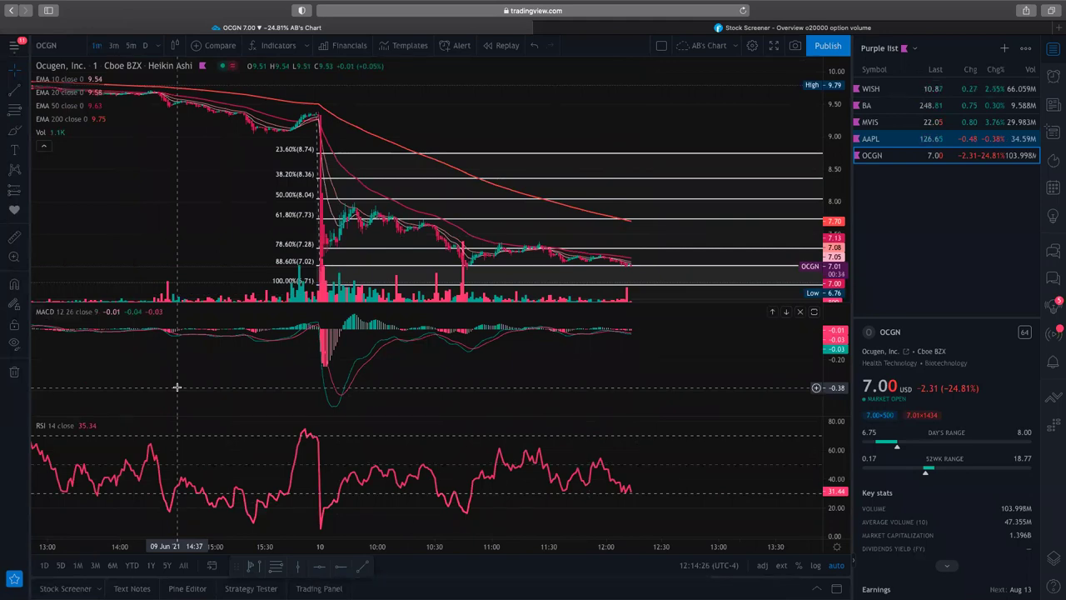
- Open the BA chart from the watchlist on the daily interval and bring the April to June candles with their Fibonacci levels into view
left_click(883, 112)
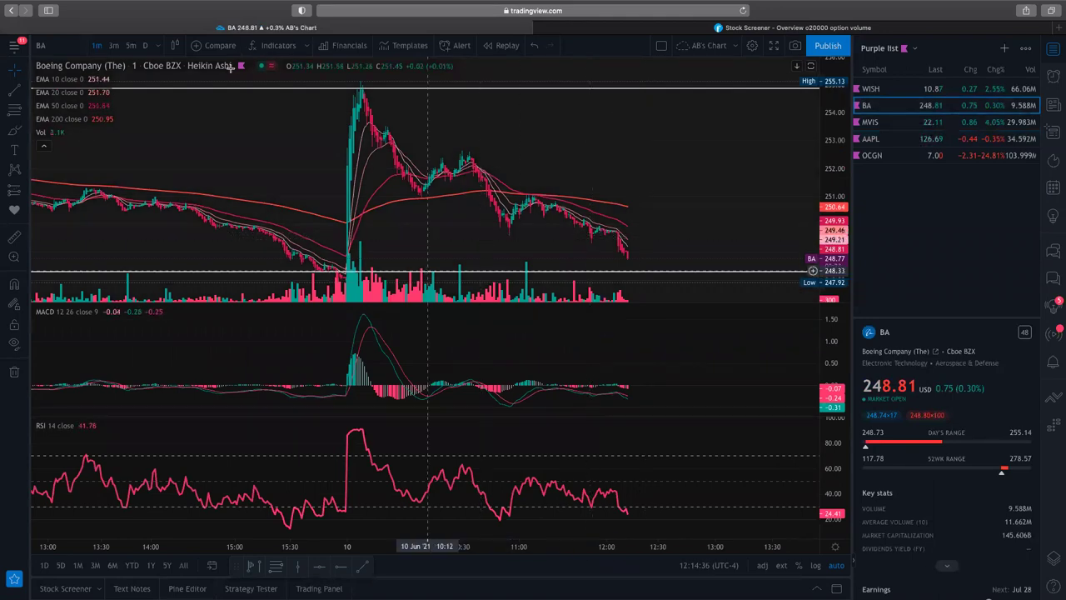
left_click(145, 46)
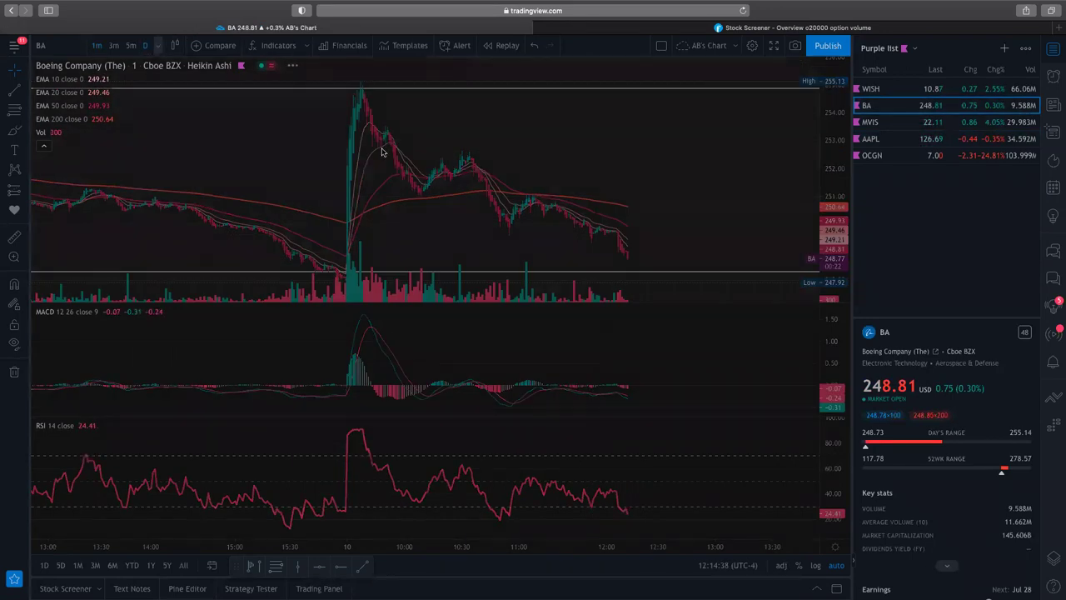
scroll(671, 160, "up", 5)
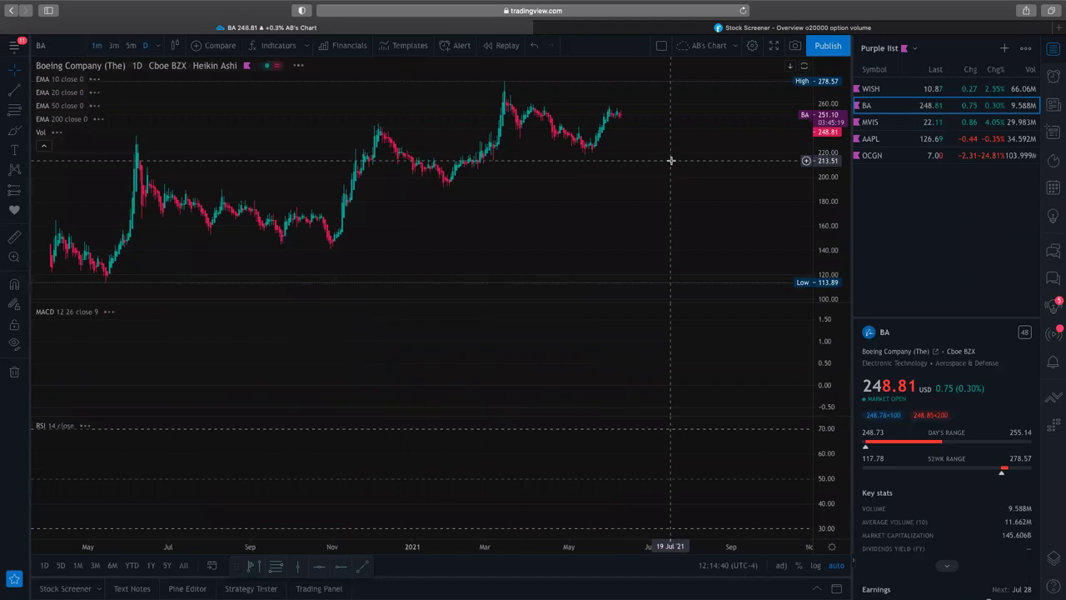
scroll(672, 160, "up", 6)
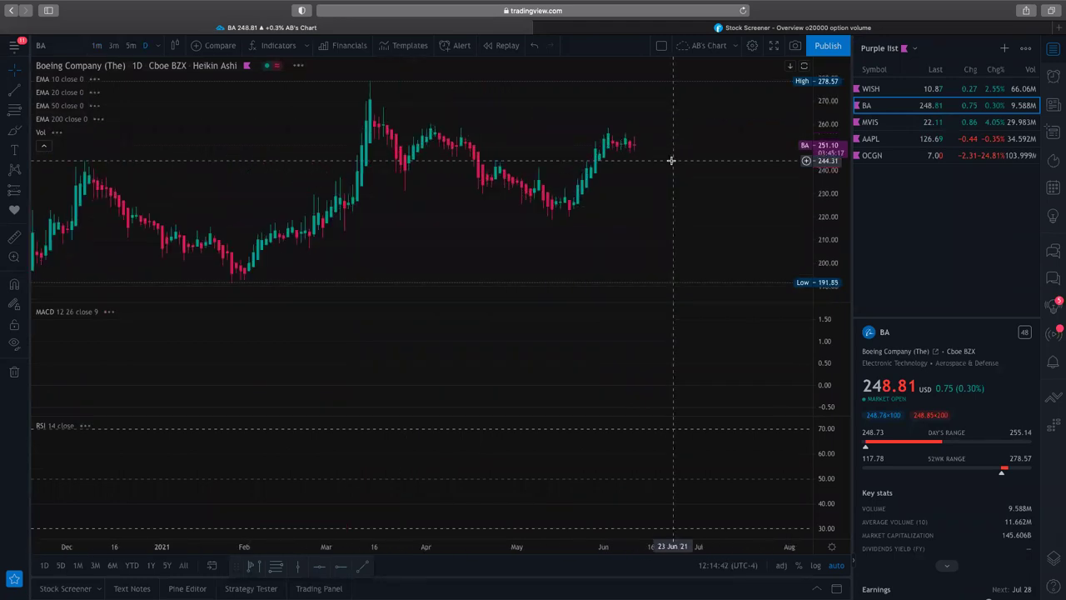
scroll(671, 160, "up", 2)
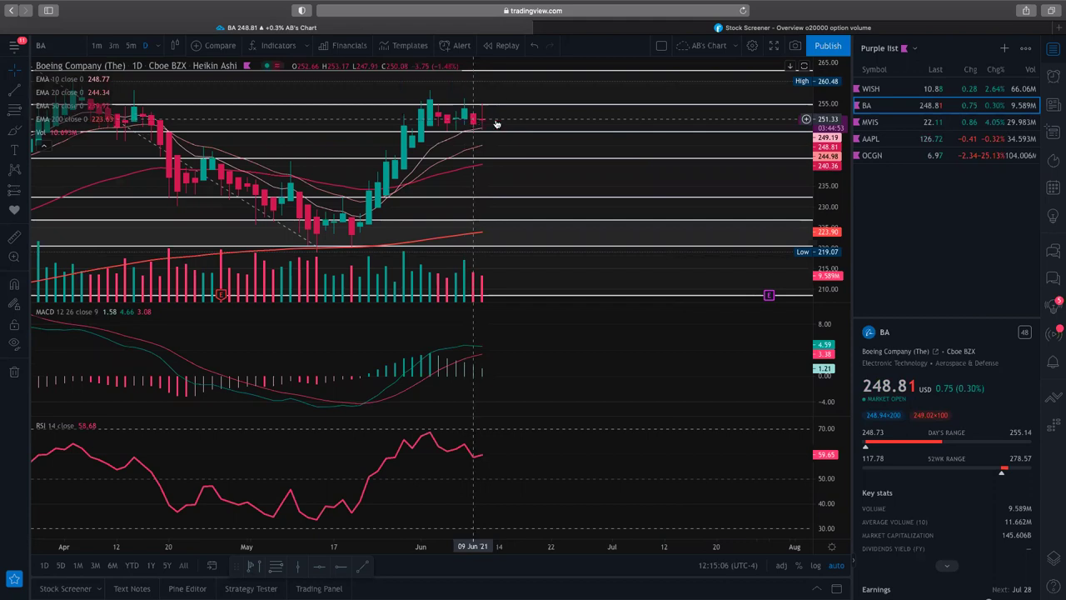
scroll(496, 123, "up", 4)
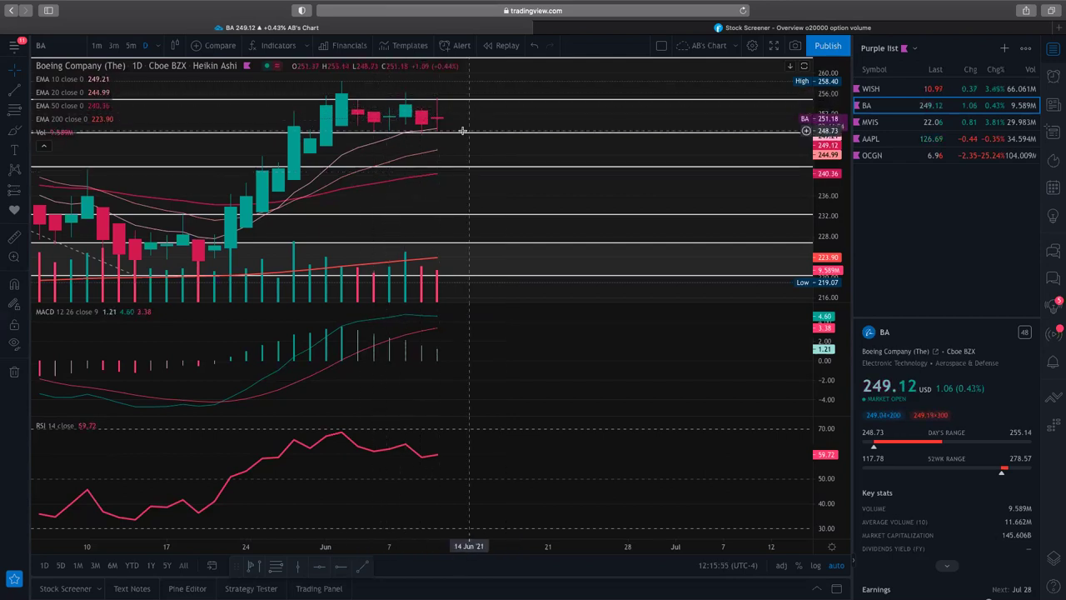
scroll(460, 127, "down", 5)
scroll(462, 131, "down", 2)
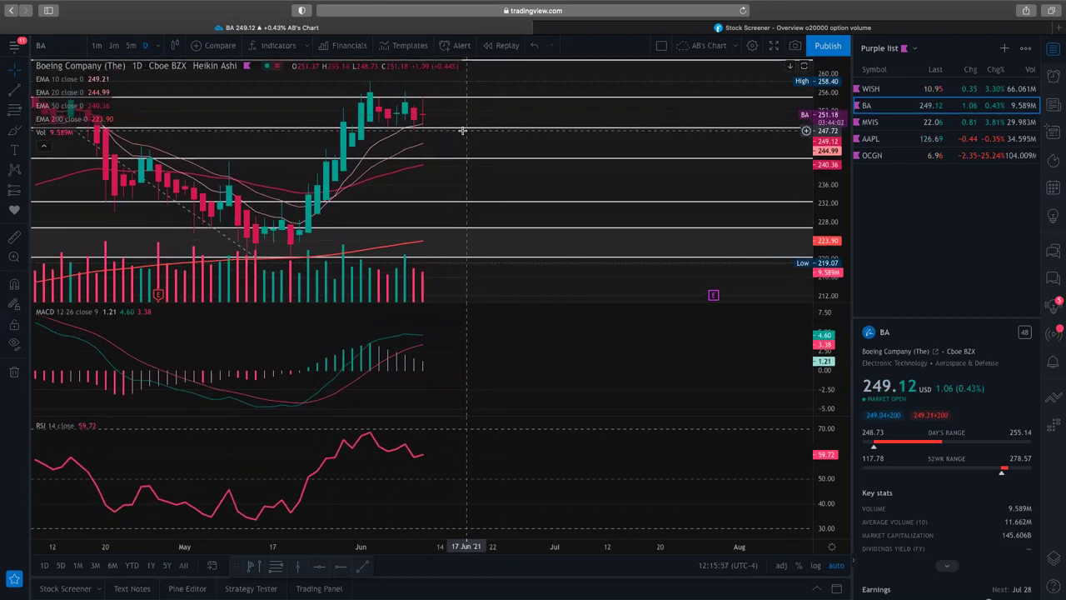
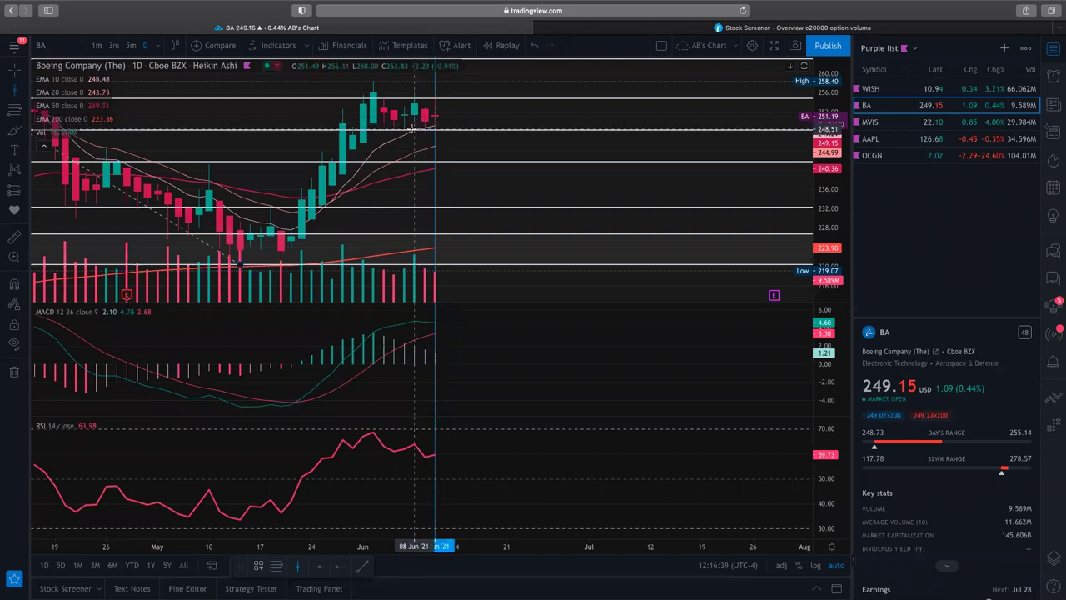
- Add a vertical line at 7 June on the BA daily chart and show the marked period on the 5-minute interval
left_click(404, 127)
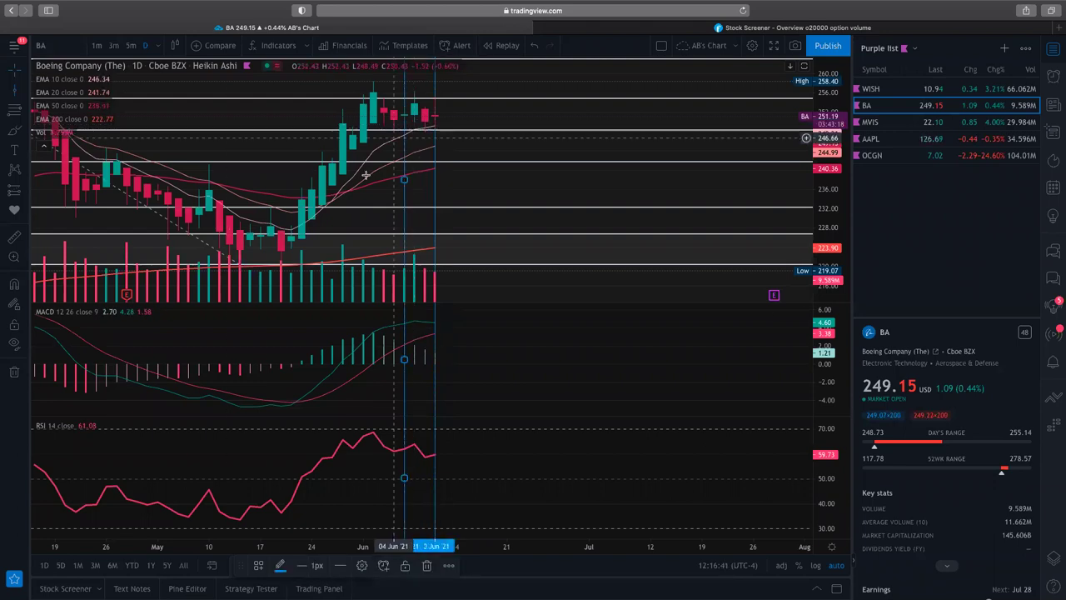
left_click(132, 46)
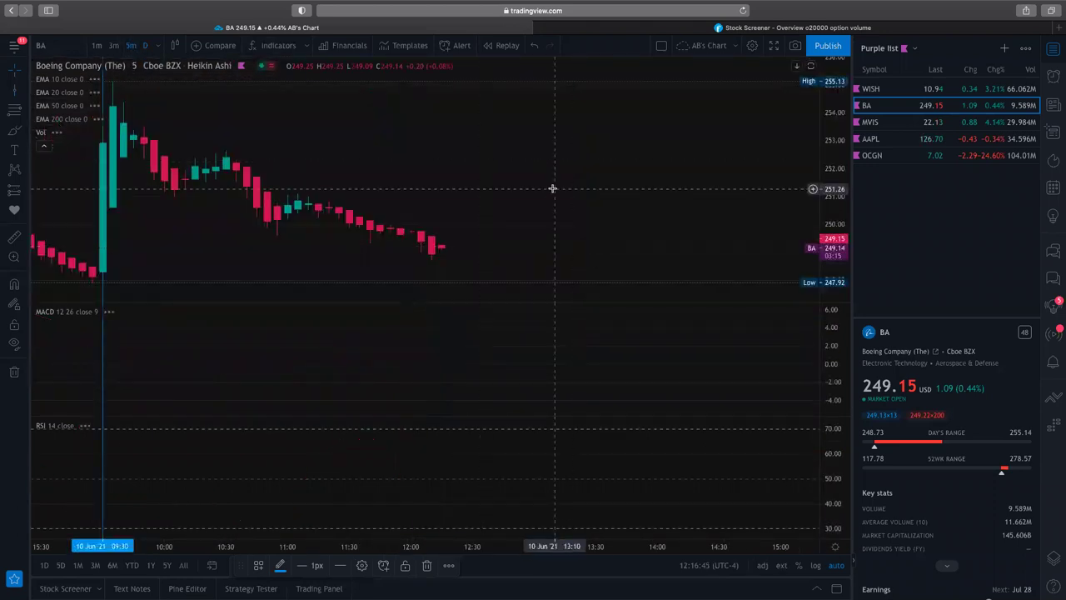
scroll(553, 189, "down", 6)
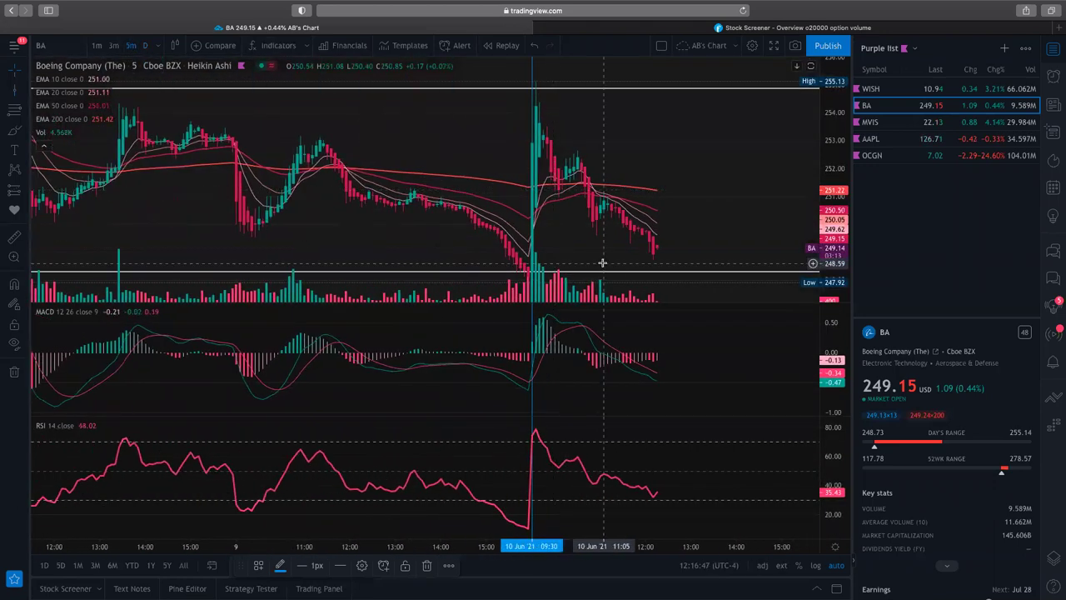
scroll(603, 263, "down", 8)
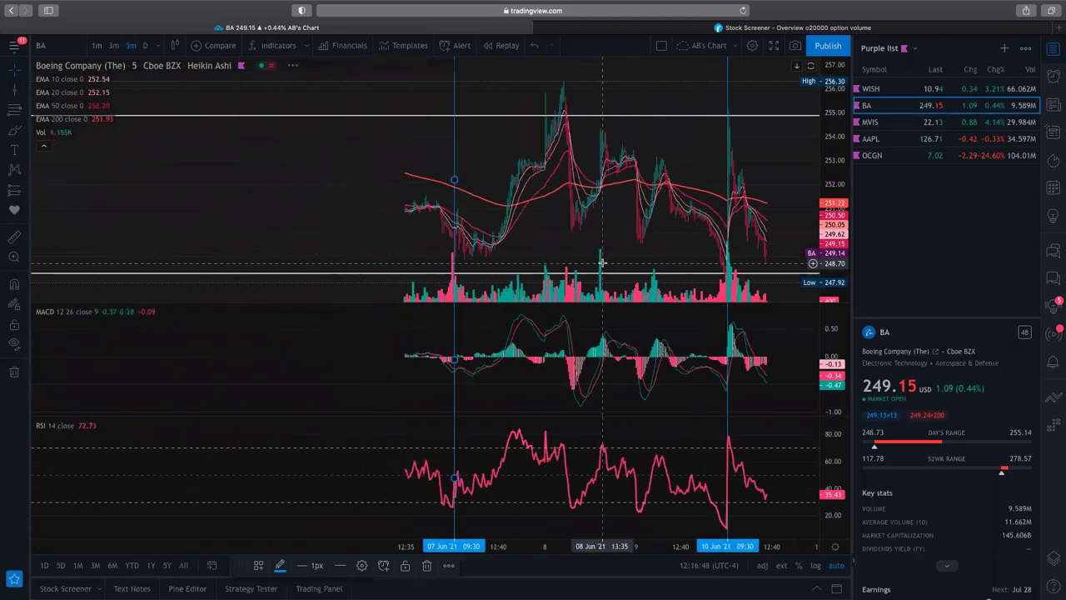
scroll(602, 264, "down", 6)
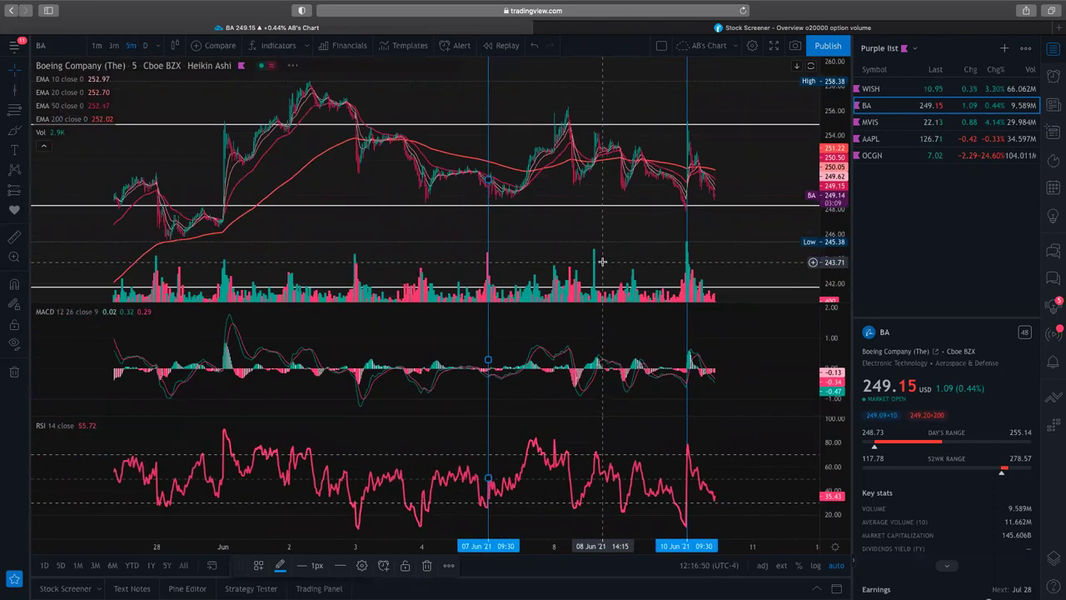
scroll(602, 262, "down", 4)
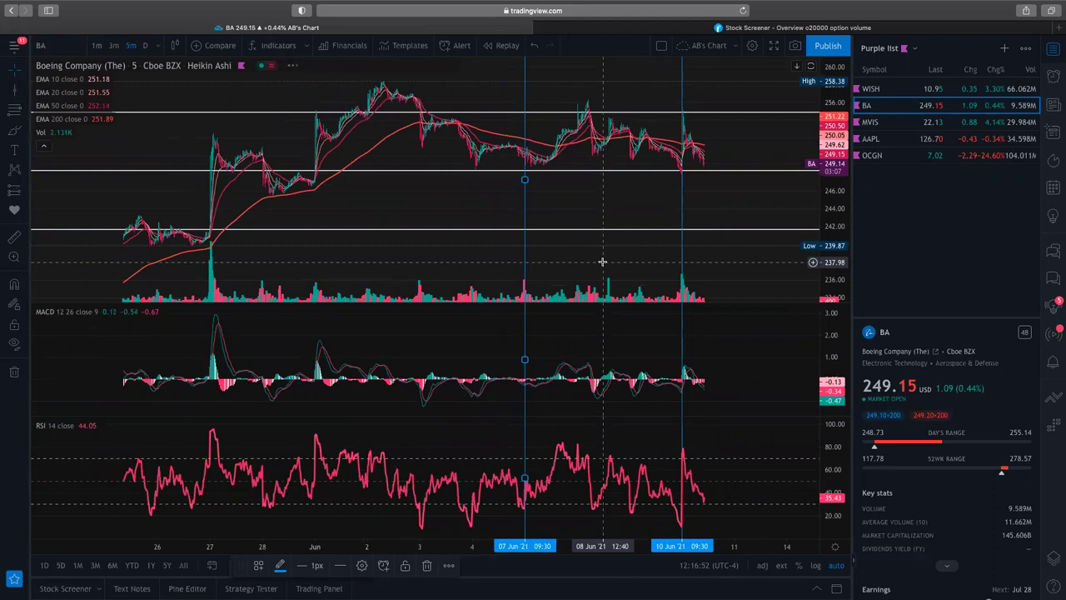
- Examine BA's 5-minute price movement around the 7 June and 10 June vertical lines against the horizontal Fibonacci levels, MACD and RSI
scroll(637, 205, "up", 1)
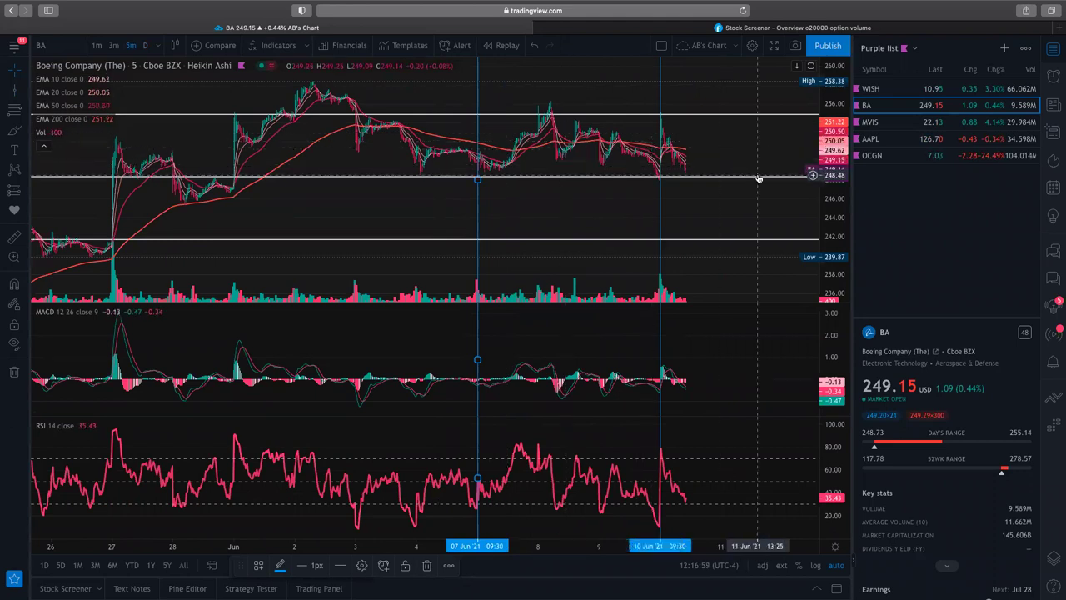
scroll(734, 185, "right", 2)
scroll(495, 182, "down", 2)
scroll(495, 182, "down", 2)
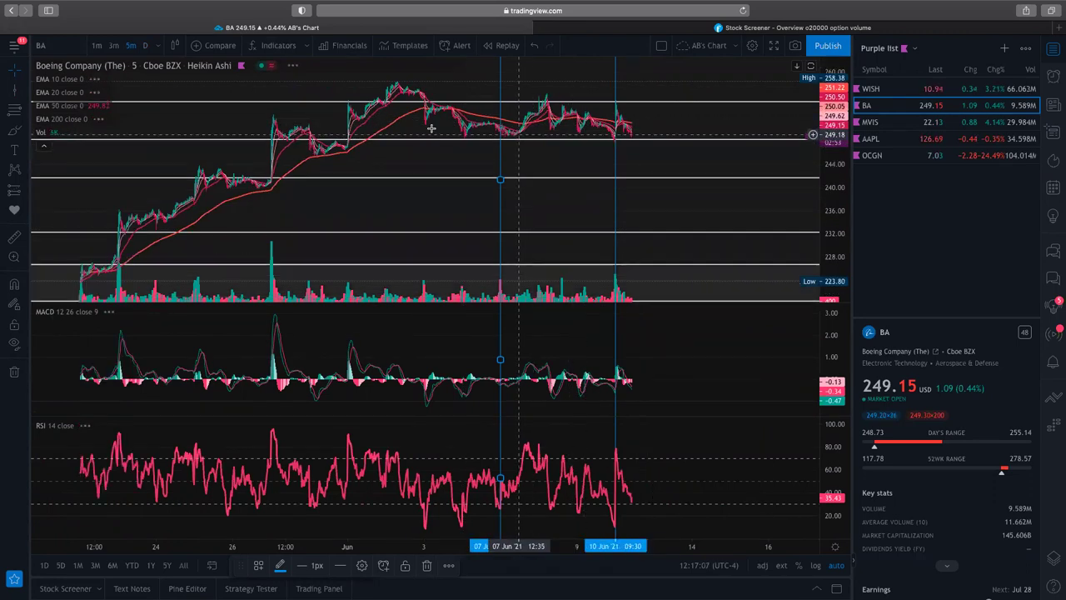
scroll(431, 127, "down", 1)
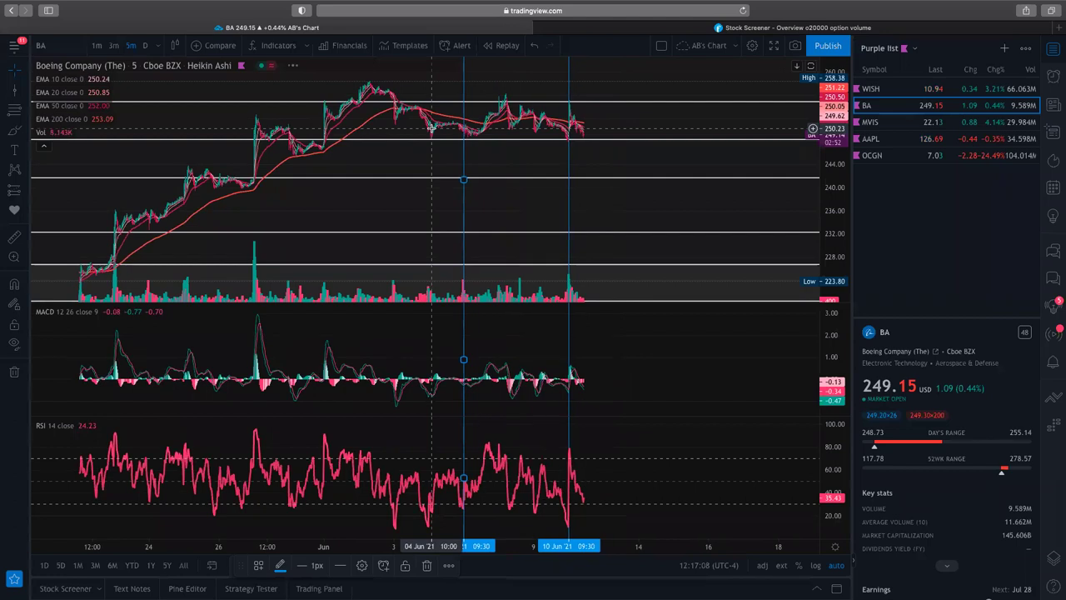
scroll(575, 132, "down", 2)
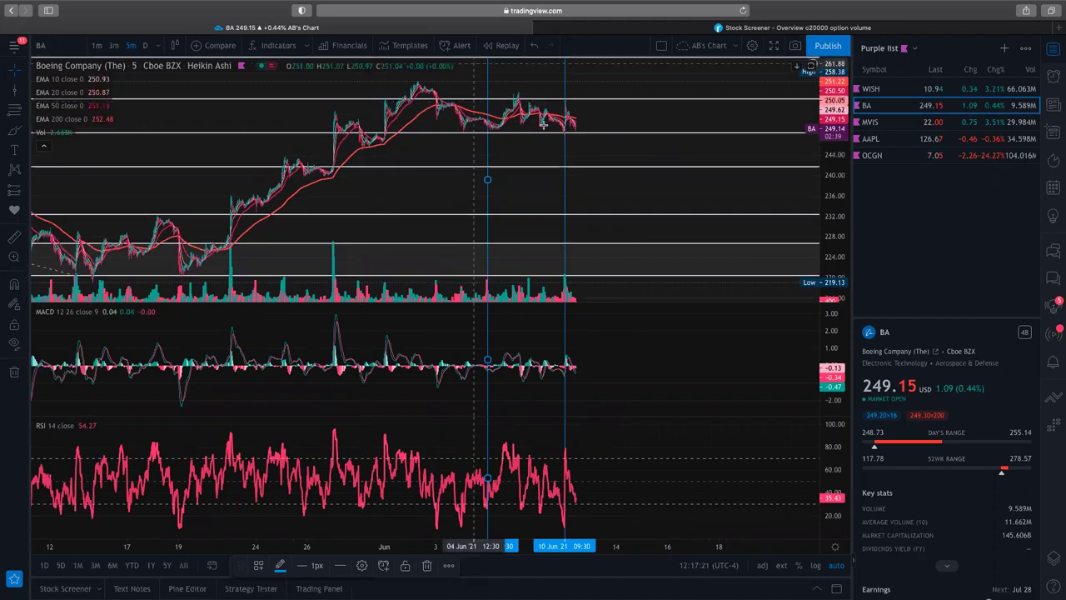
scroll(543, 124, "up", 2)
scroll(543, 125, "up", 3)
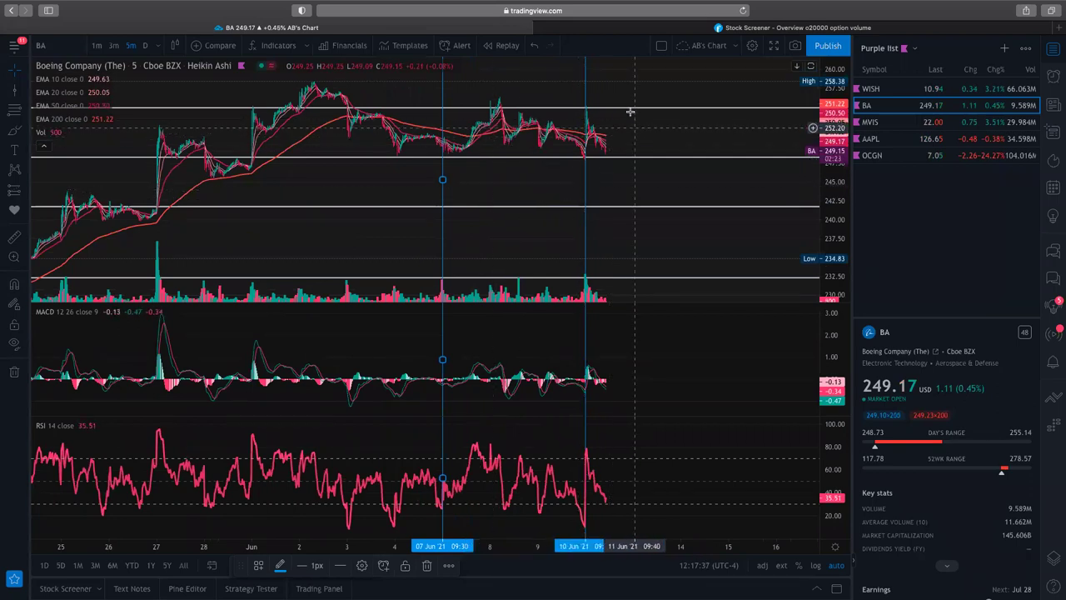
scroll(631, 162, "right", 5)
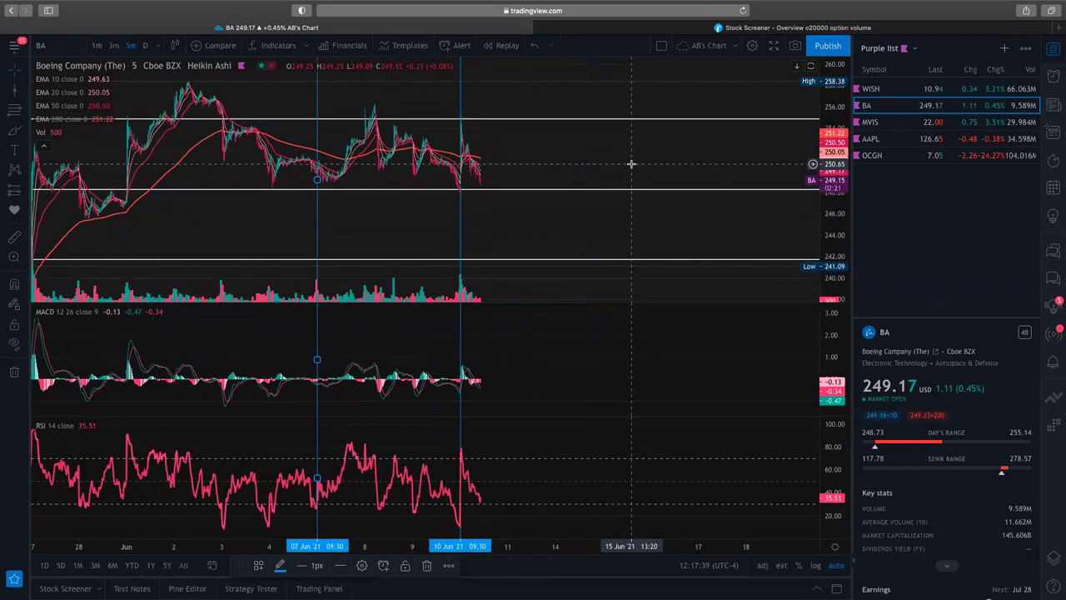
scroll(538, 172, "up", 2)
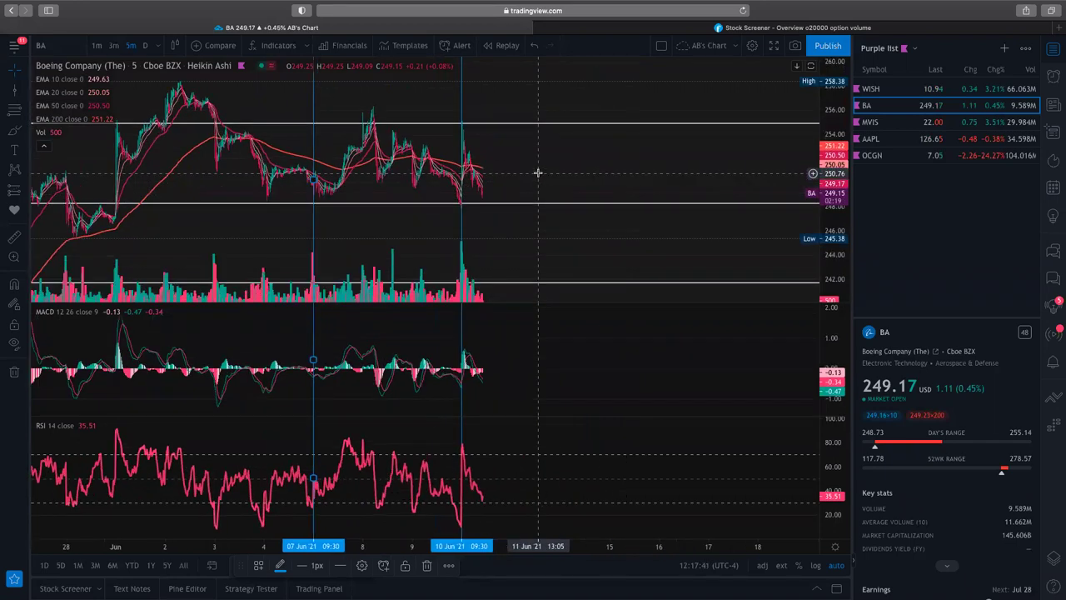
scroll(538, 173, "down", 2)
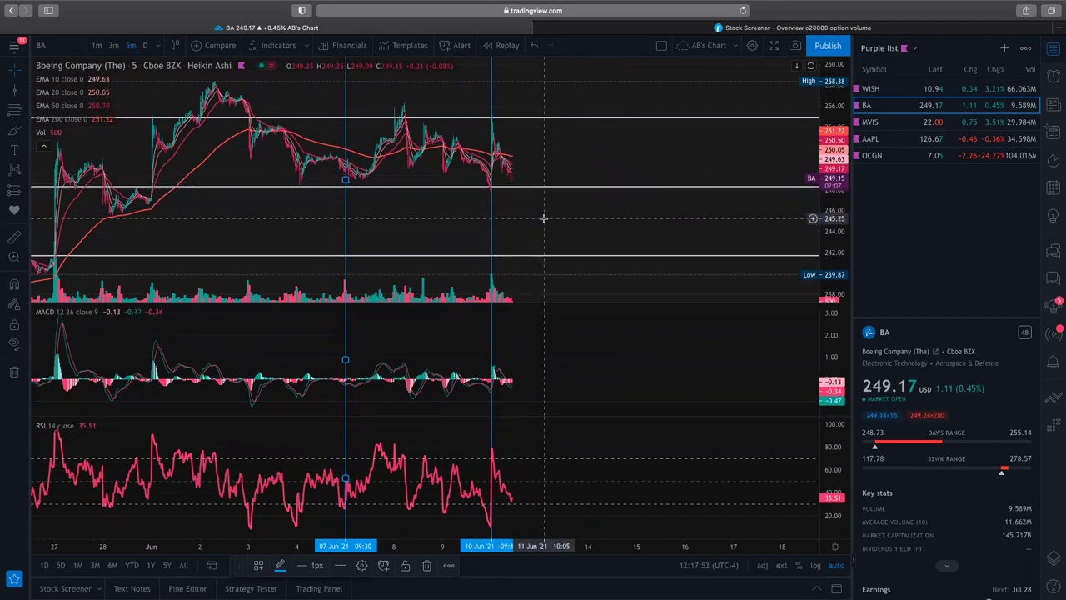
- Examine BA's 5-minute price, MACD and RSI between the 7 June and 10 June vertical lines against the horizontal Fibonacci levels
scroll(550, 228, "down", 5)
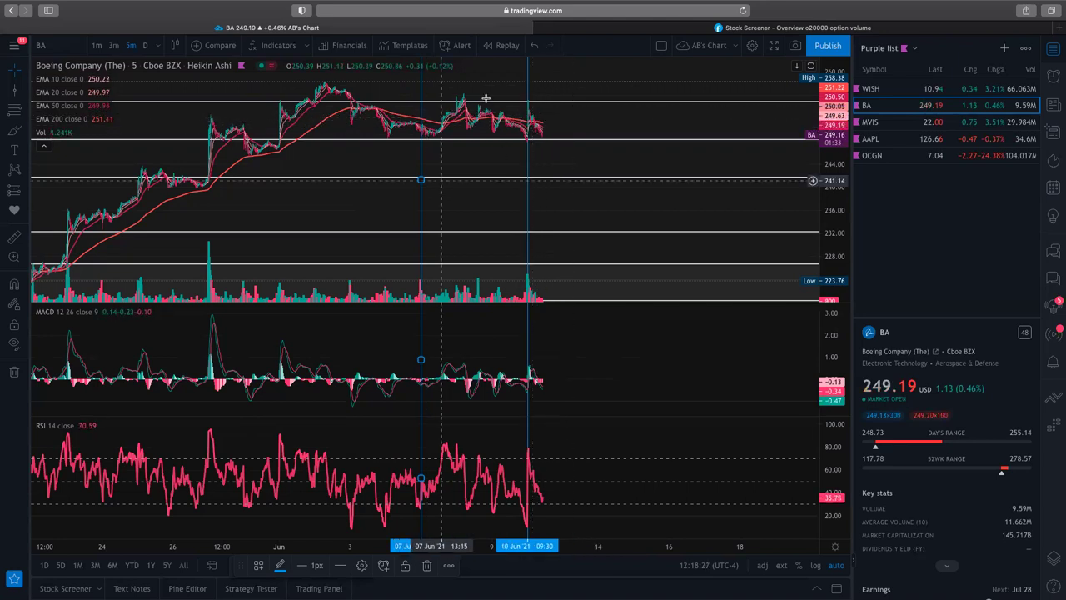
scroll(598, 111, "up", 6)
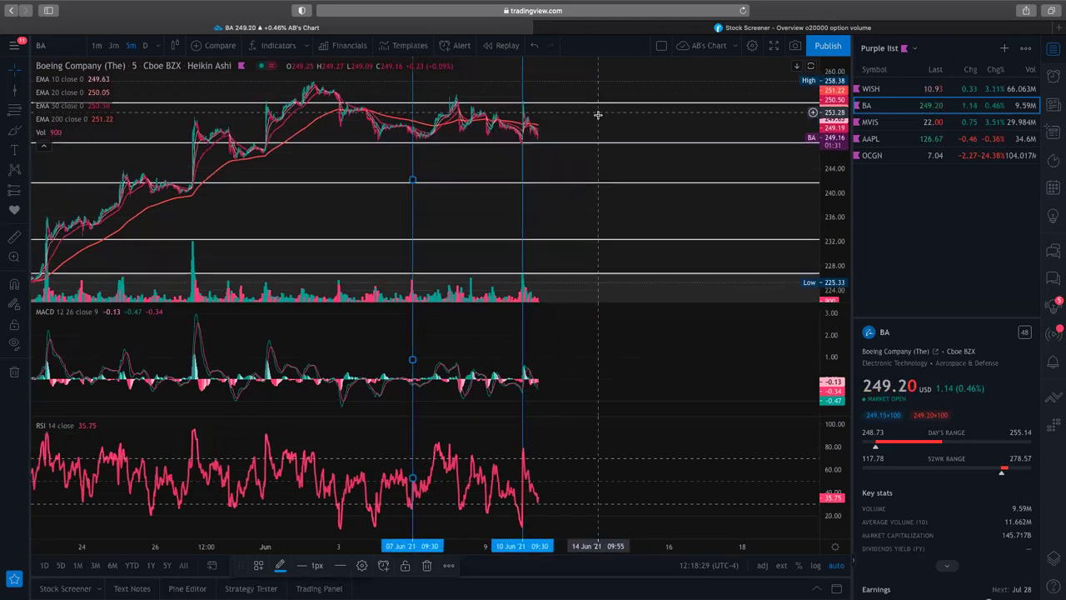
scroll(652, 136, "up", 5)
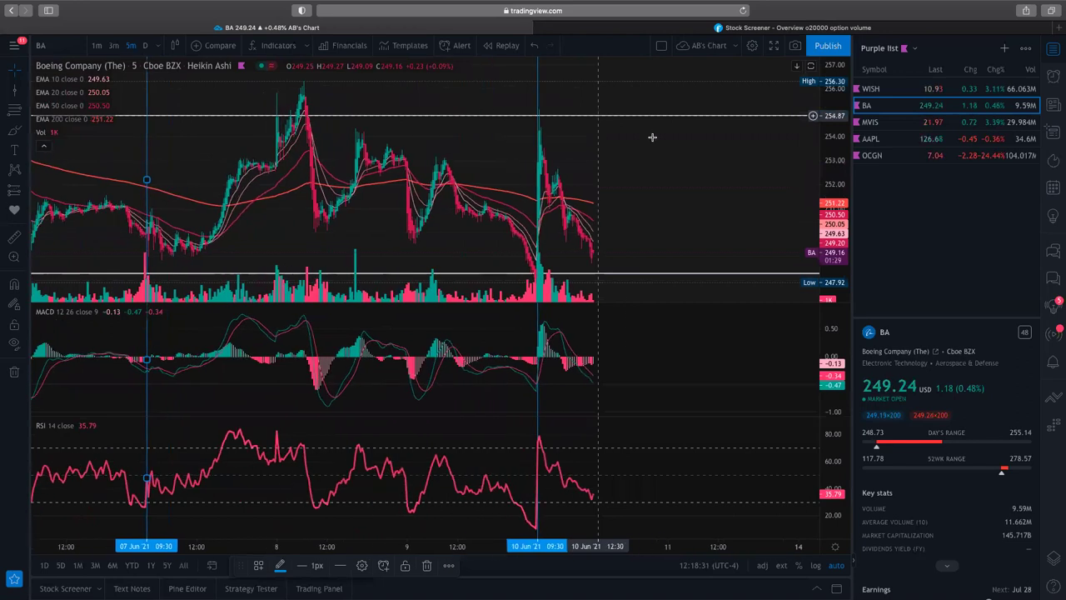
scroll(652, 137, "up", 2)
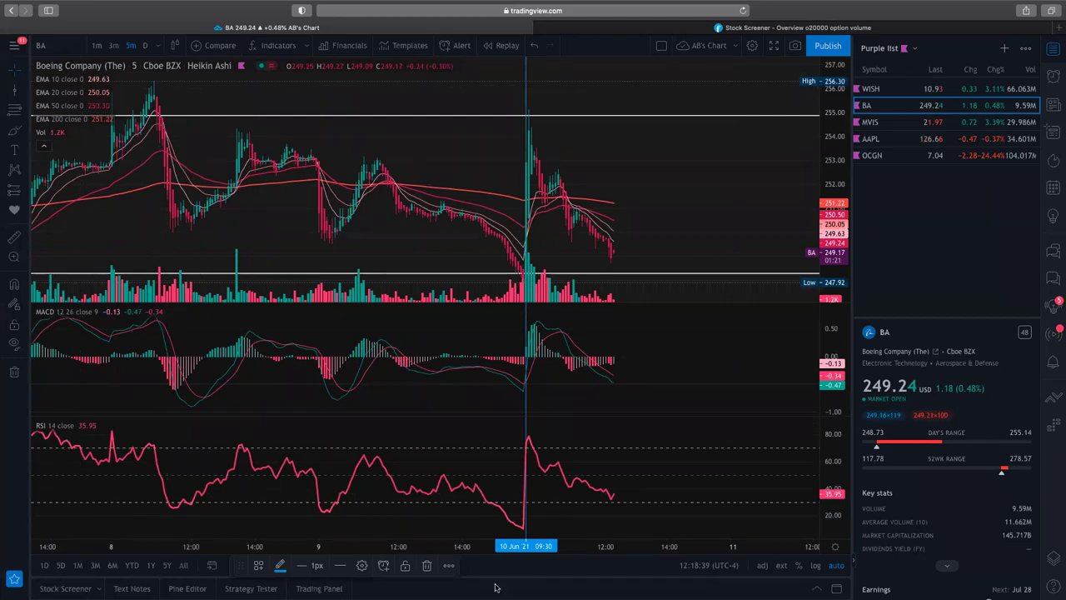
scroll(730, 225, "down", 1)
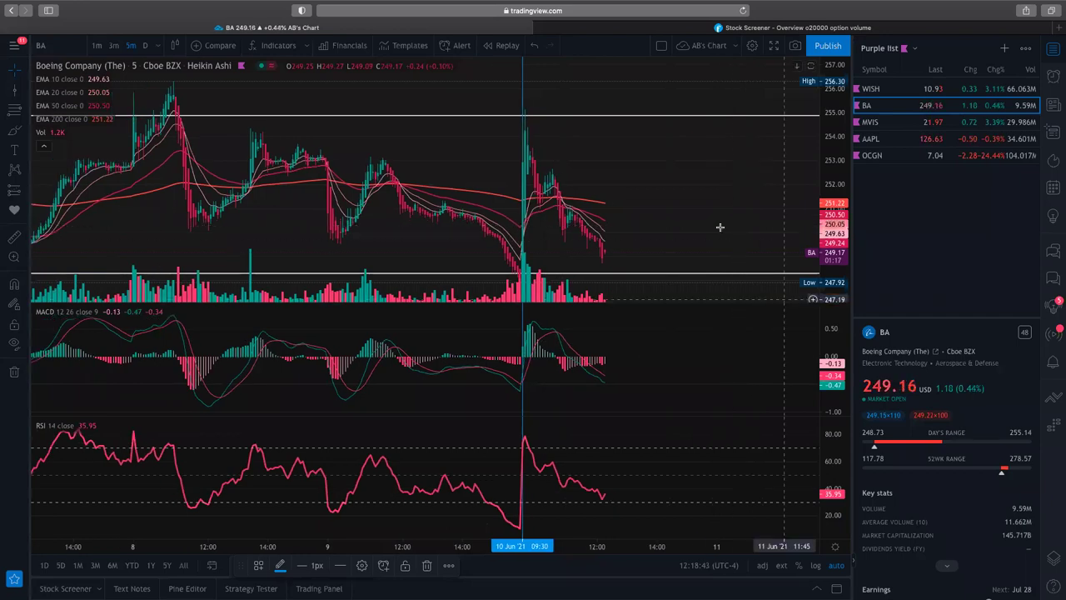
scroll(719, 227, "up", 2)
scroll(720, 227, "up", 2)
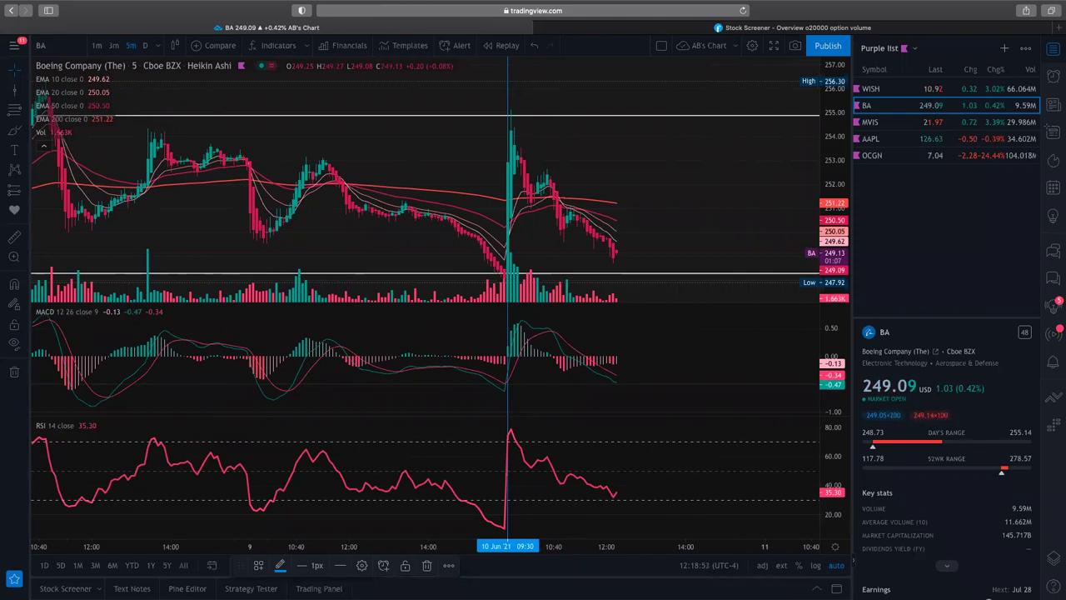
- Inspect BA's candles since the 10 June open and show the latest price movement on the 1-minute interval
scroll(709, 198, "up", 5)
scroll(709, 198, "up", 3)
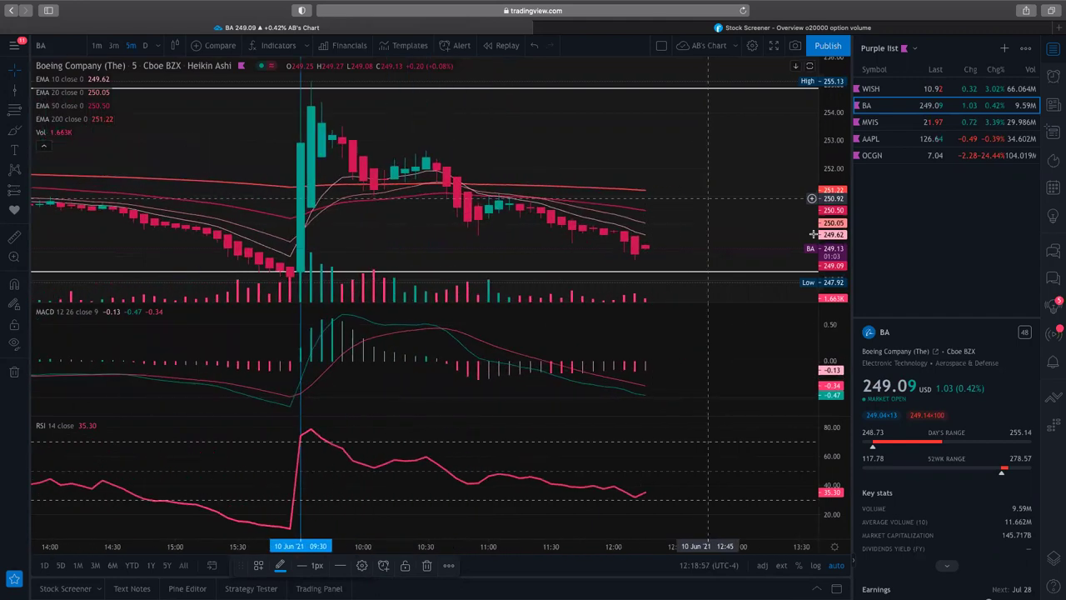
scroll(663, 241, "up", 3)
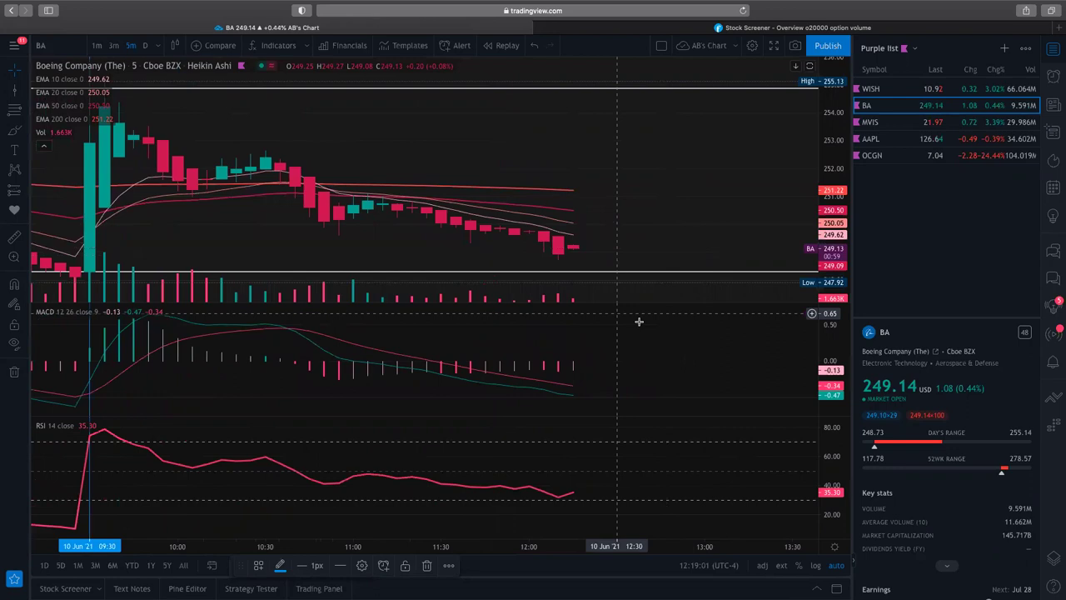
left_click(95, 47)
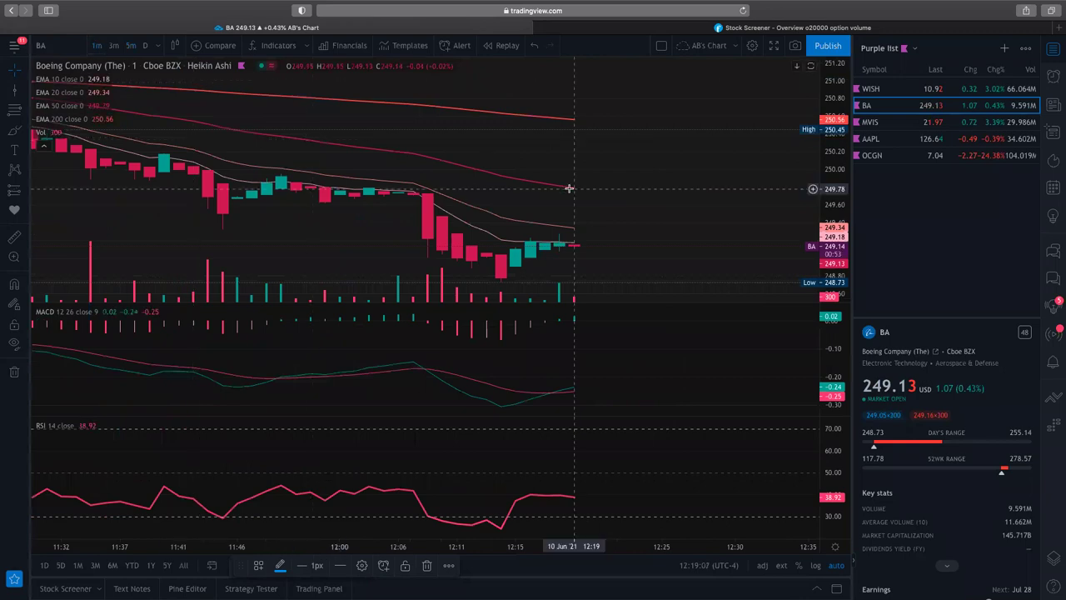
scroll(569, 242, "down", 4)
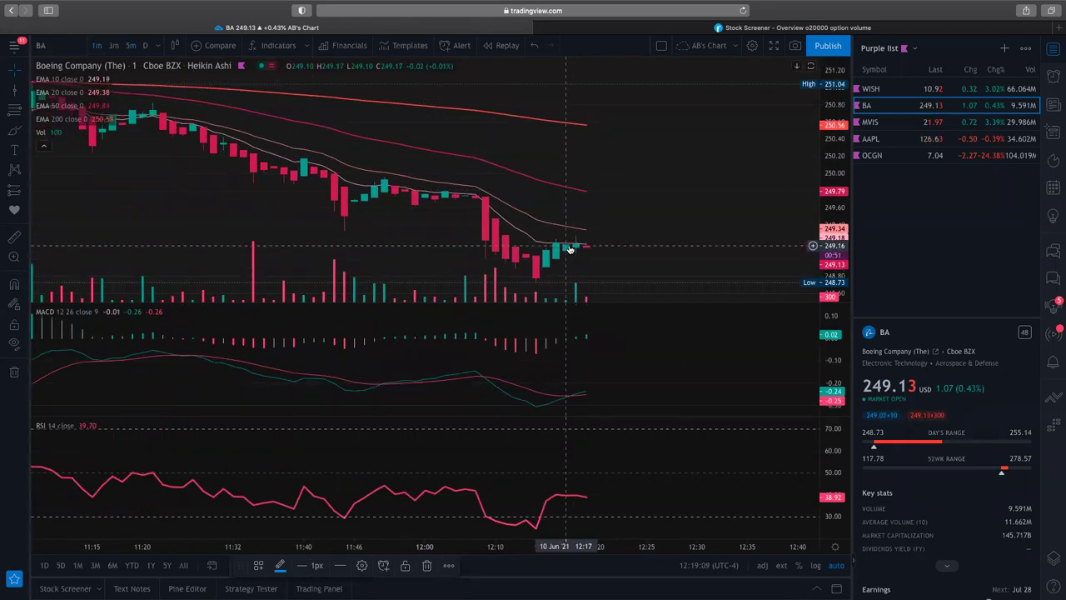
- Open the NASDAQ Beyond Meat (BYND) chart and bring its 9 and 10 June 1-minute candles into view
left_click(60, 46)
type("BYND")
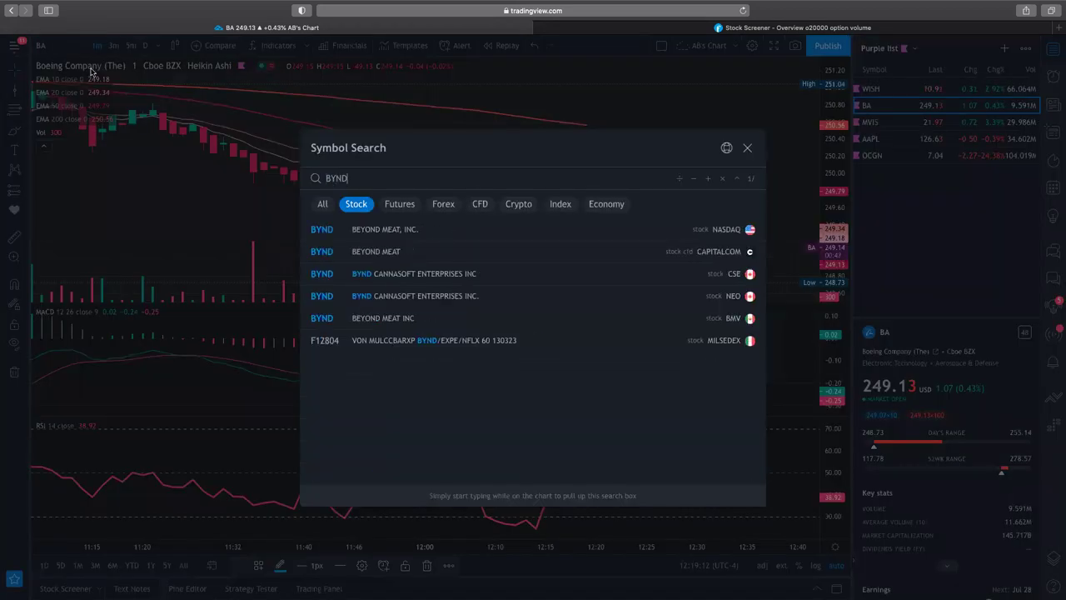
left_click(357, 227)
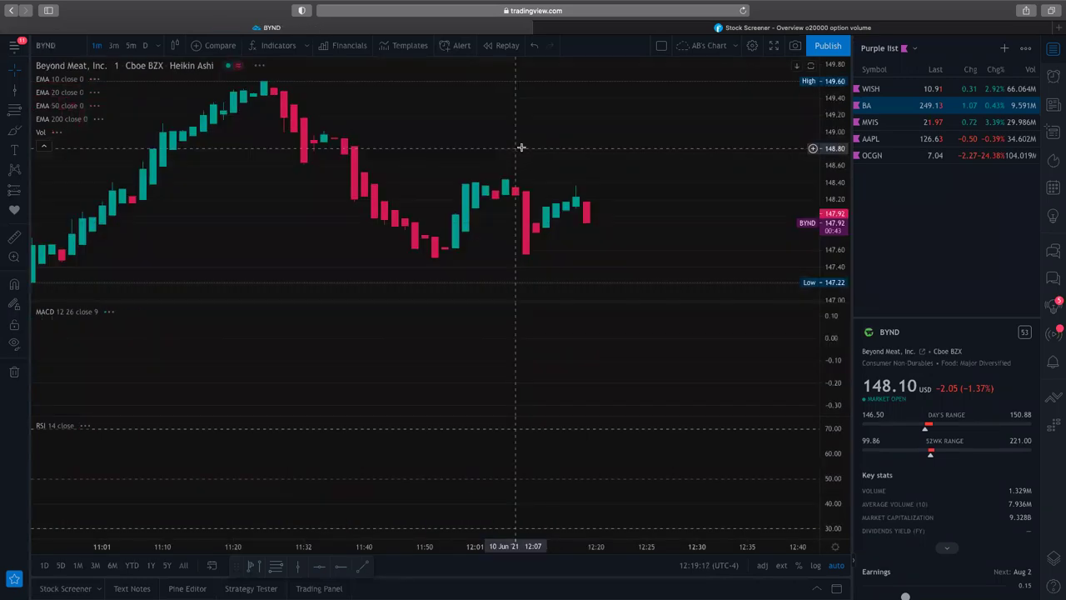
scroll(523, 149, "down", 3)
scroll(523, 149, "down", 6)
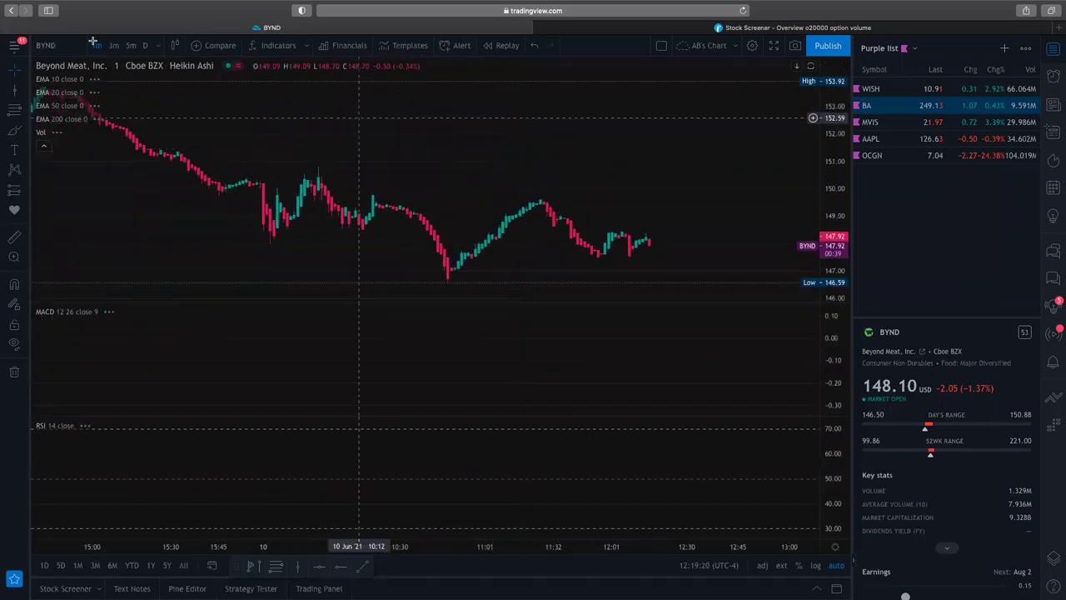
scroll(200, 182, "down", 3)
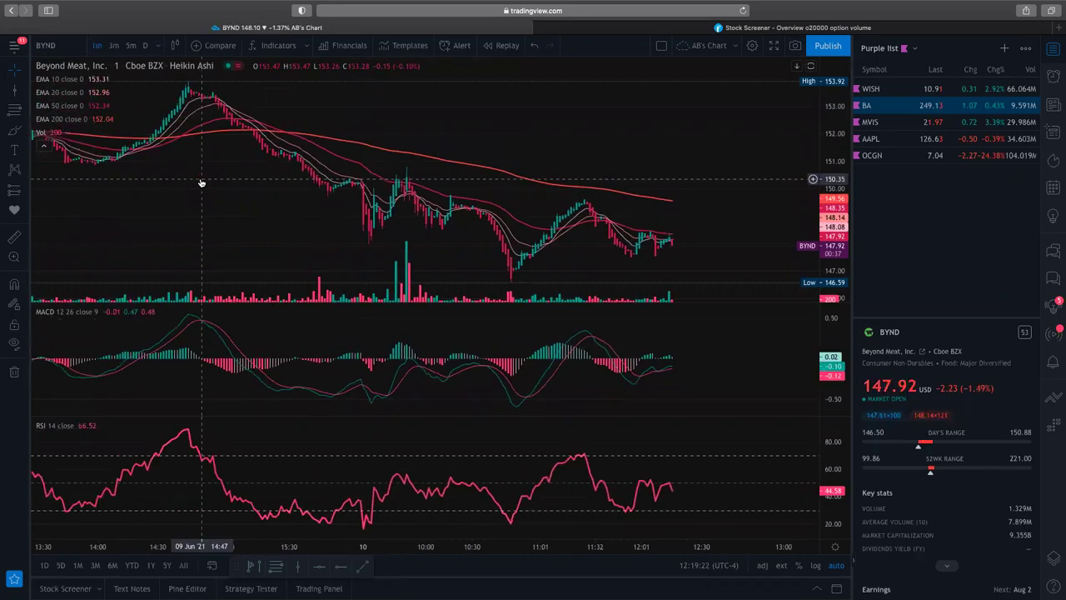
scroll(201, 182, "down", 2)
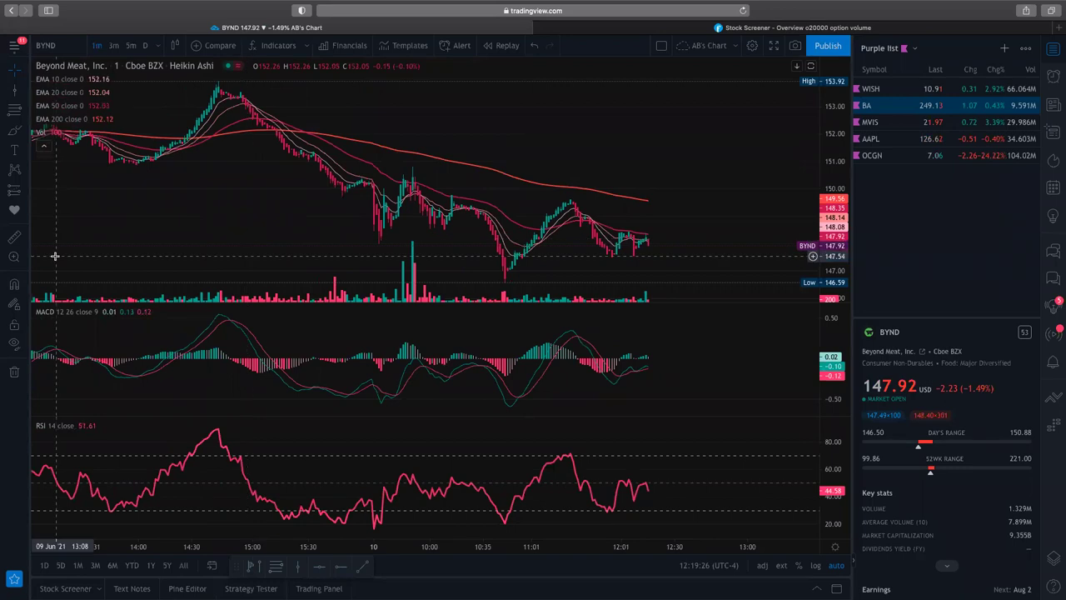
scroll(211, 241, "right", 3)
scroll(211, 241, "right", 1)
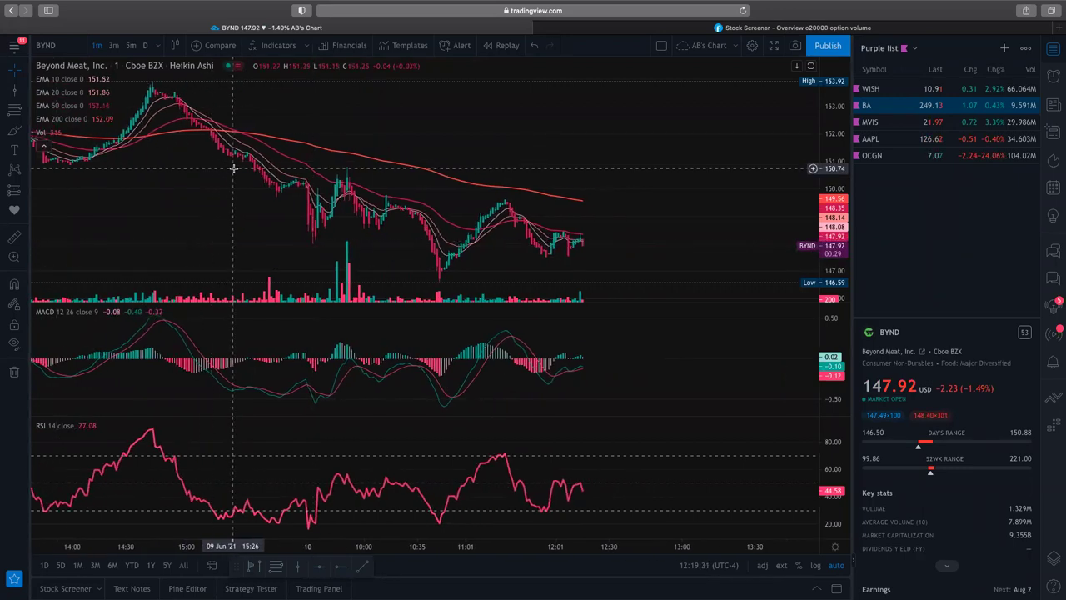
- Draw a Fib Retracement on BYND from the 10 June 10:47 low at about 146.54 to the 09:52 high at about 150.71
scroll(234, 167, "up", 1)
left_click(26, 111)
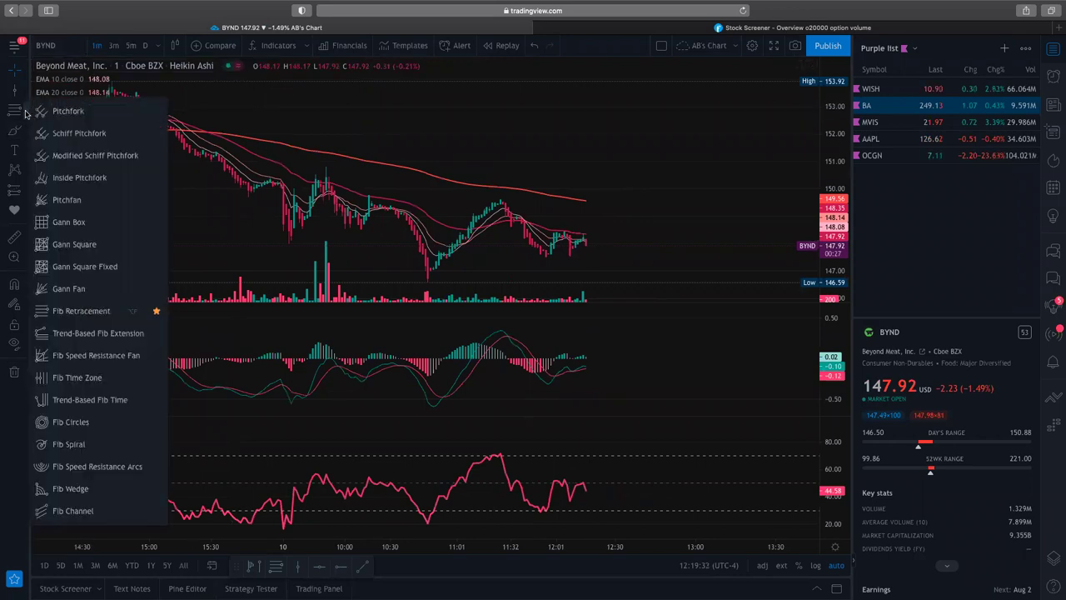
left_click(75, 311)
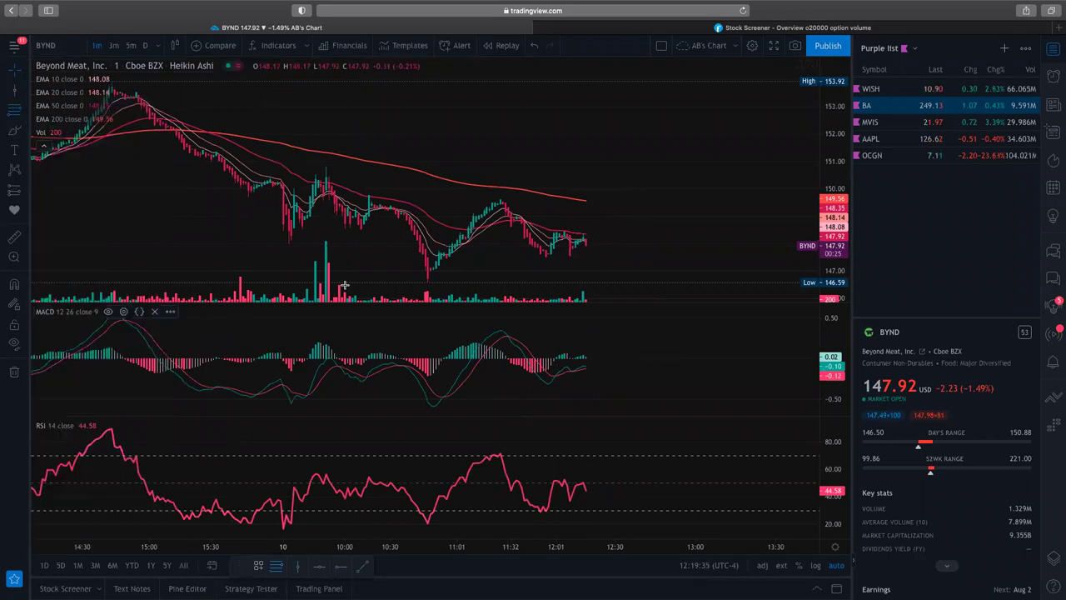
left_click(427, 283)
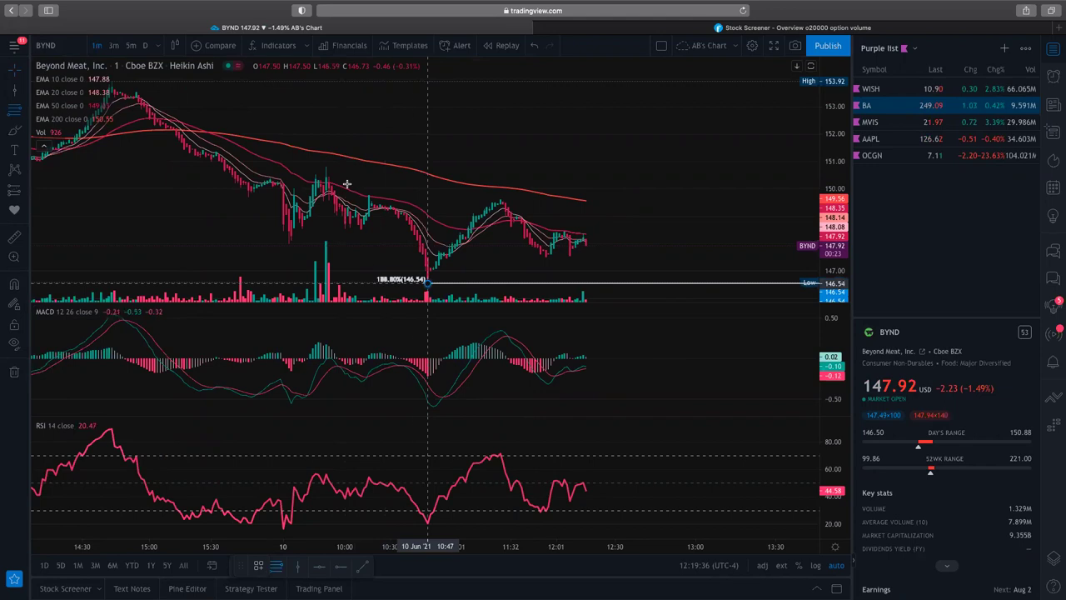
left_click(324, 171)
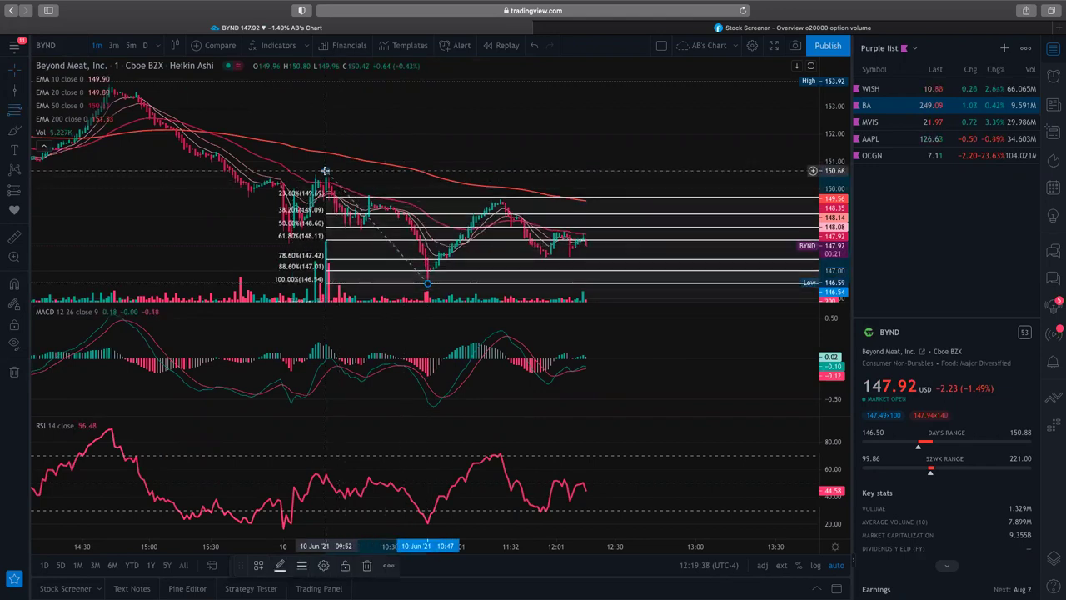
scroll(325, 171, "up", 3)
scroll(325, 171, "up", 2)
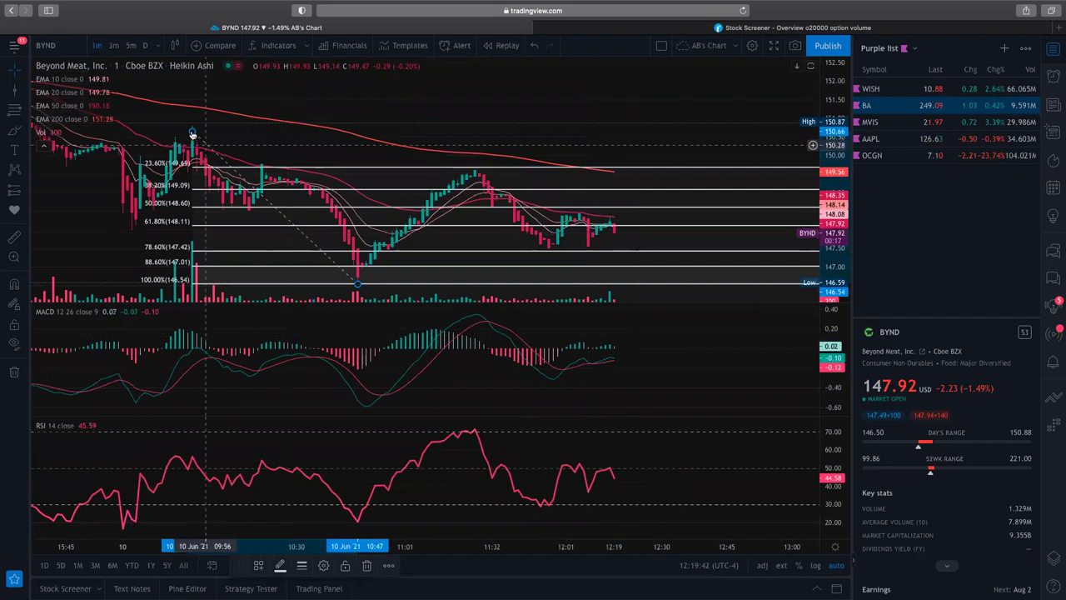
left_click_drag(190, 130, 193, 129)
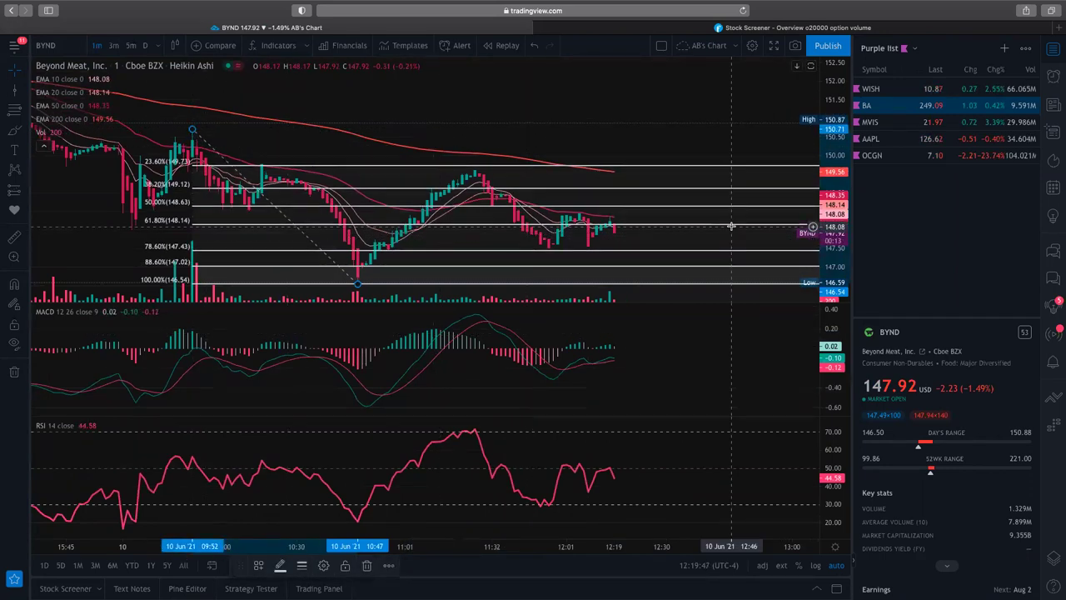
- Examine BYND's latest 1-minute candles against the Fibonacci levels, moving averages, MACD and RSI
scroll(563, 203, "right", 5)
scroll(563, 203, "up", 4)
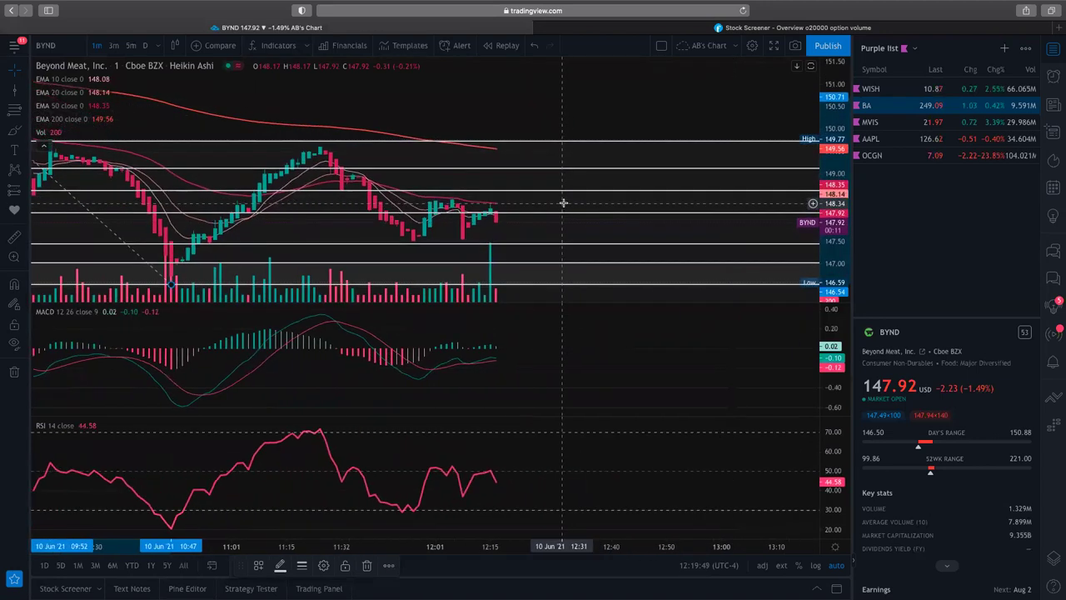
scroll(550, 201, "up", 1)
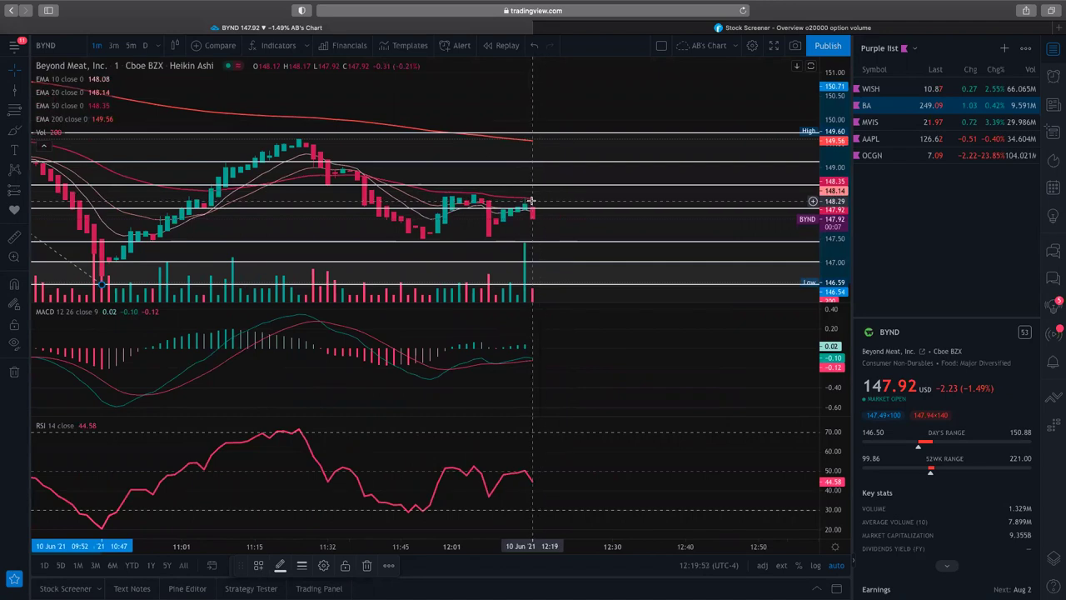
scroll(535, 207, "up", 4)
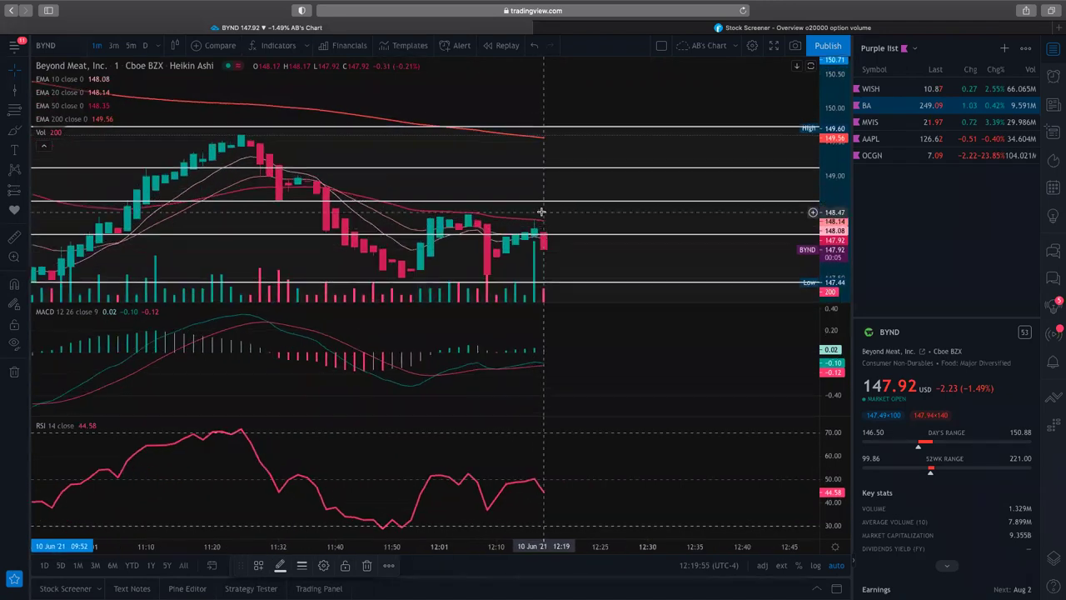
scroll(543, 213, "up", 3)
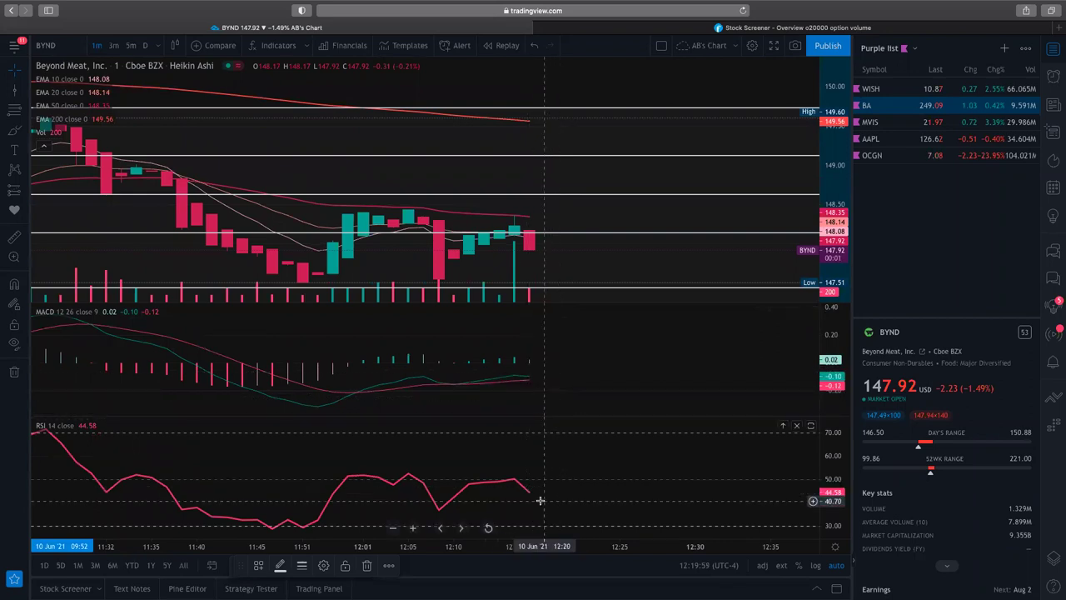
scroll(611, 262, "down", 5)
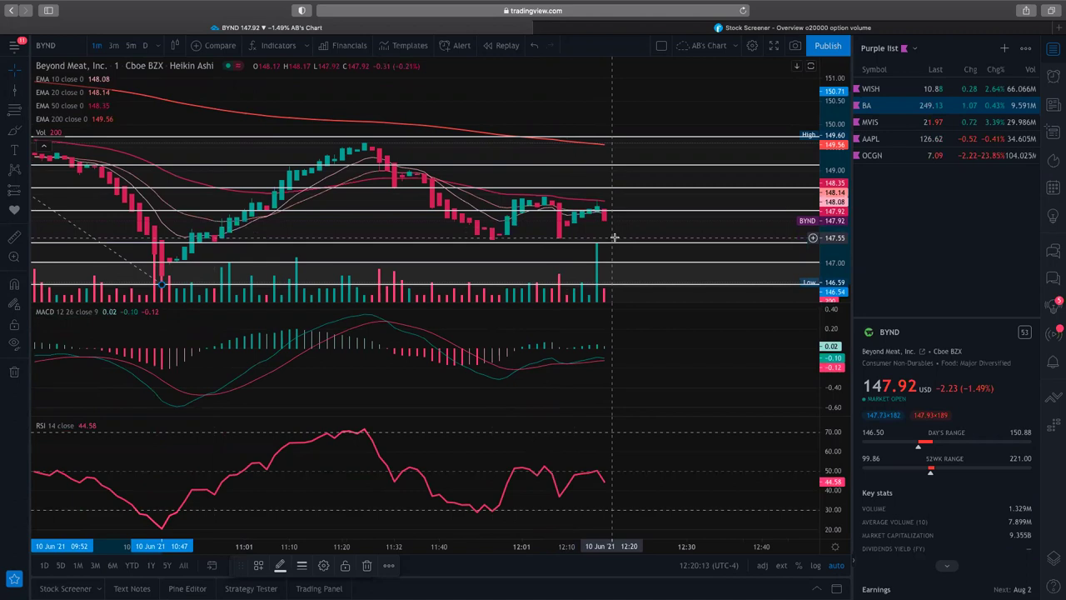
scroll(614, 238, "down", 5)
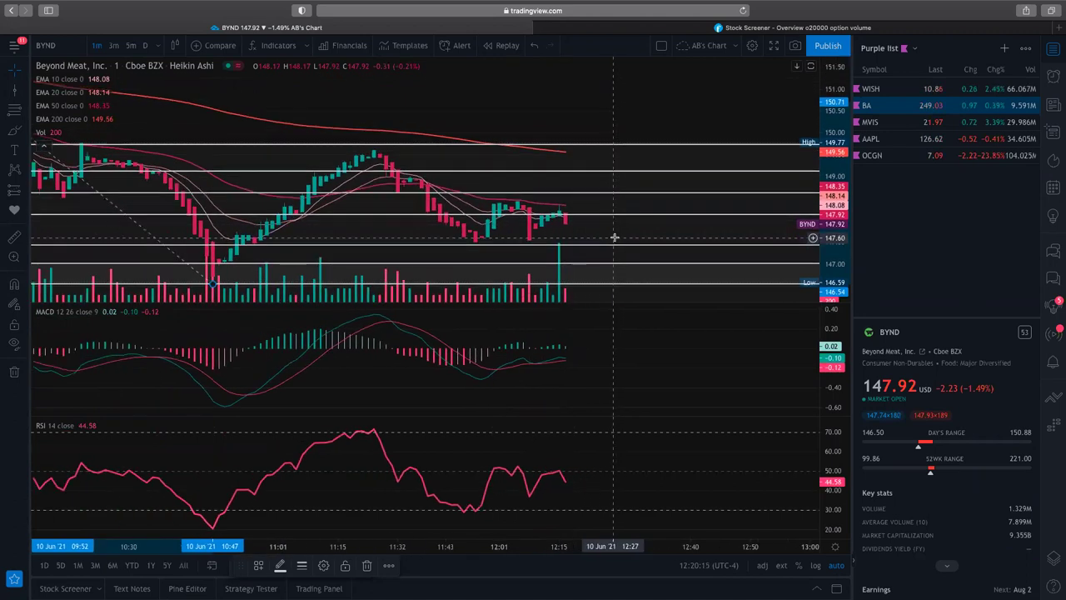
scroll(614, 237, "down", 2)
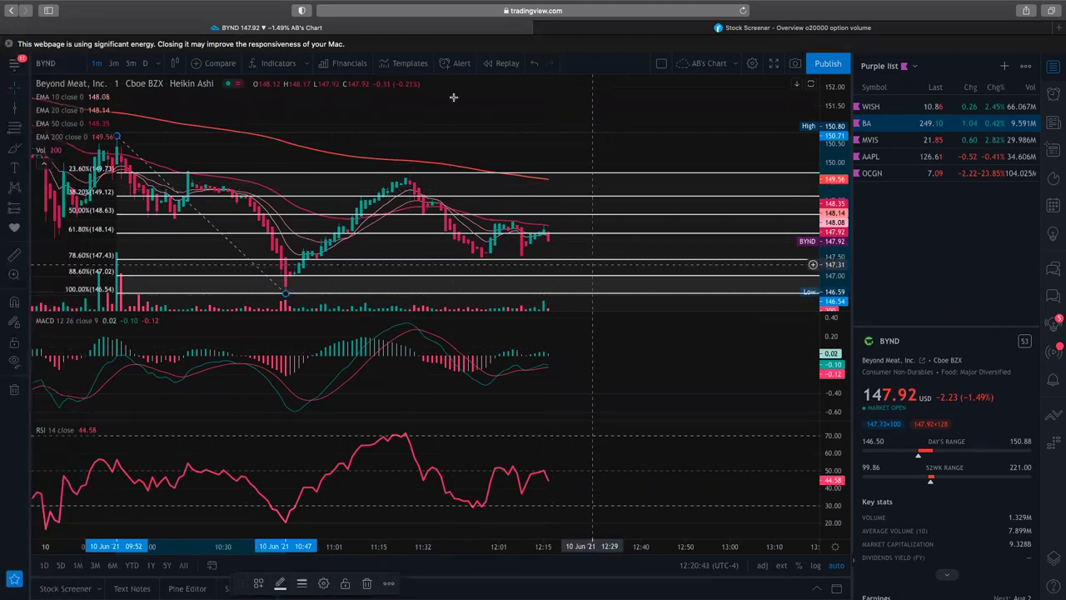
- Dismiss the browser's energy notice and open the Caterpillar (CAT) chart with its 9 and 10 June 1-minute candles in view
left_click(9, 44)
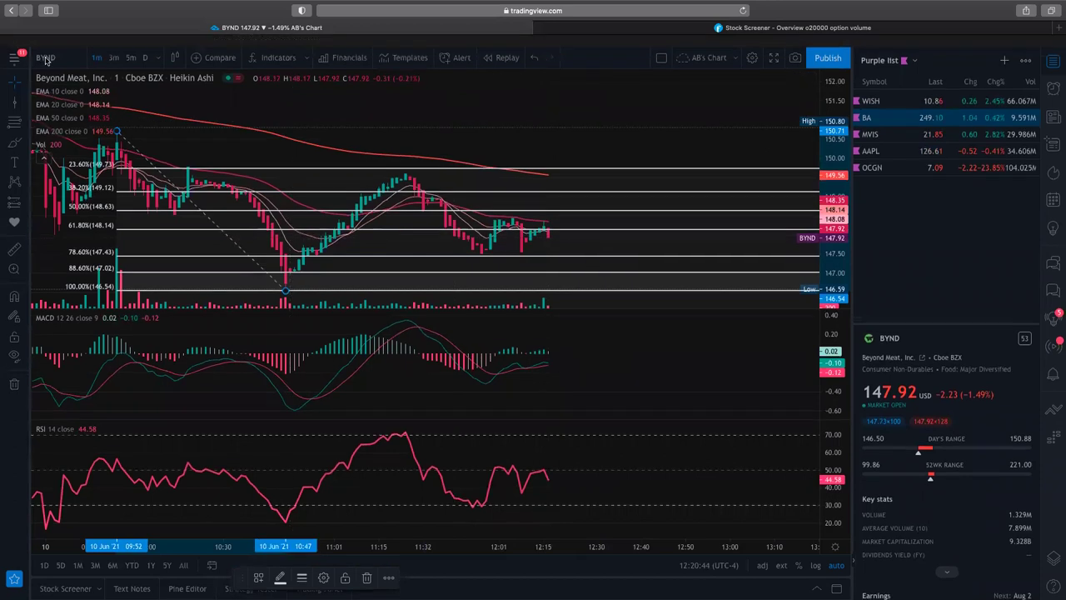
left_click(46, 47)
type("CAT")
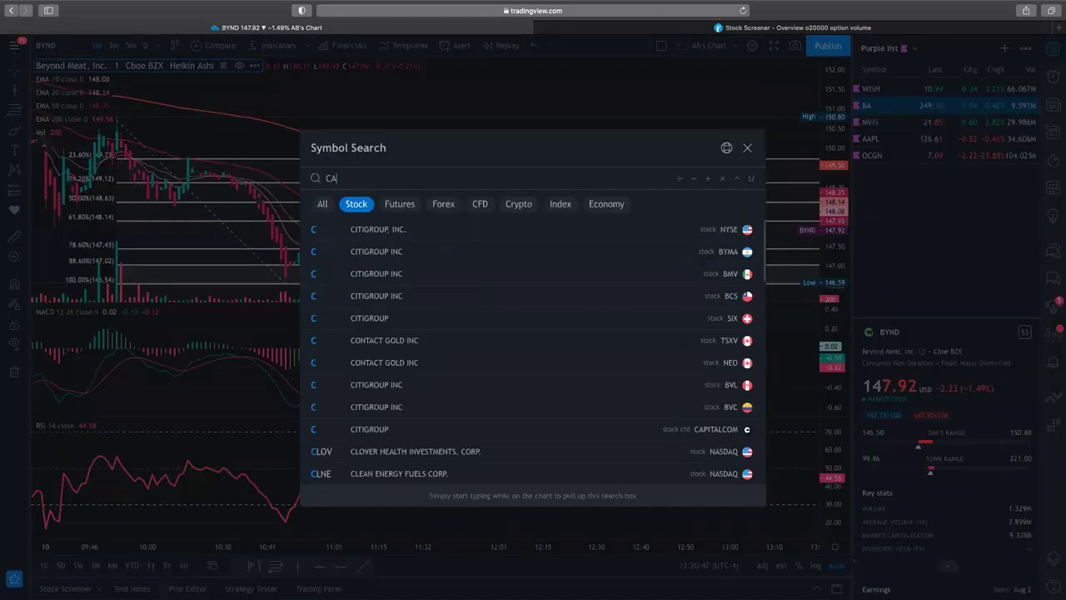
key("Return")
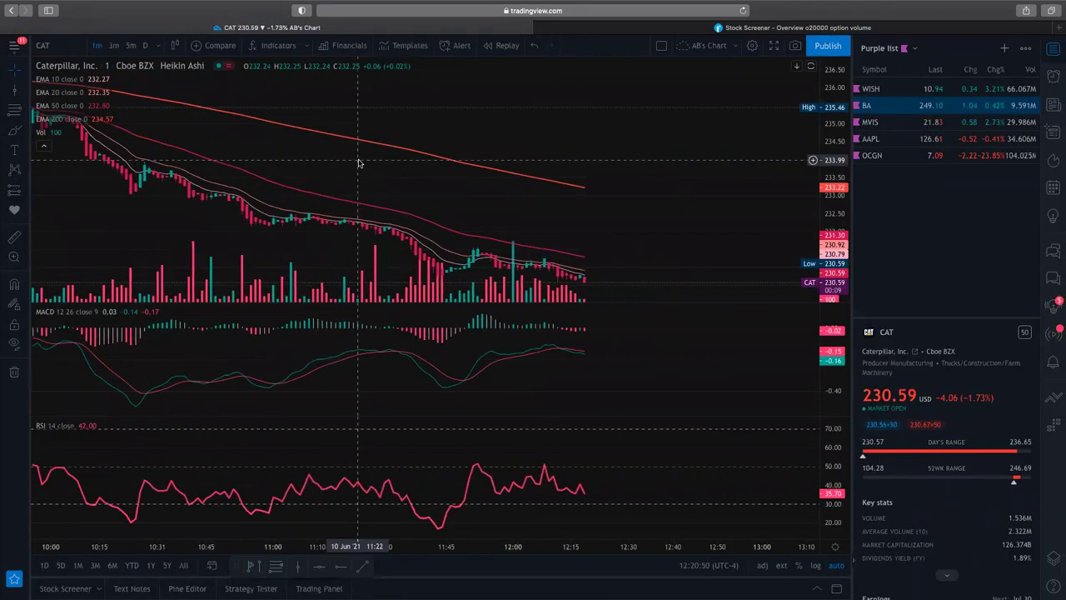
scroll(358, 162, "down", 5)
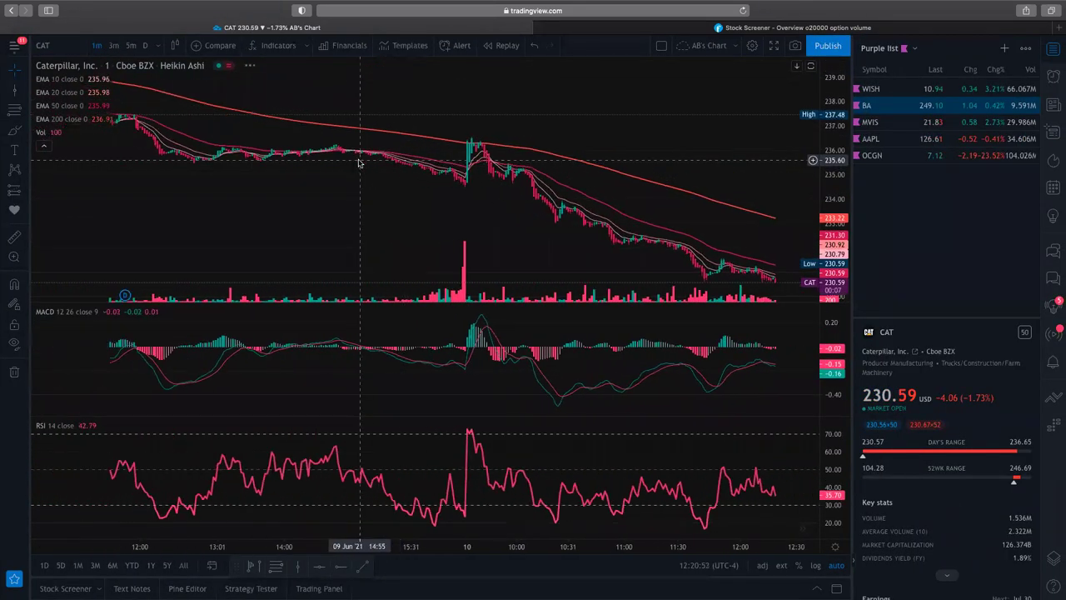
scroll(358, 162, "right", 3)
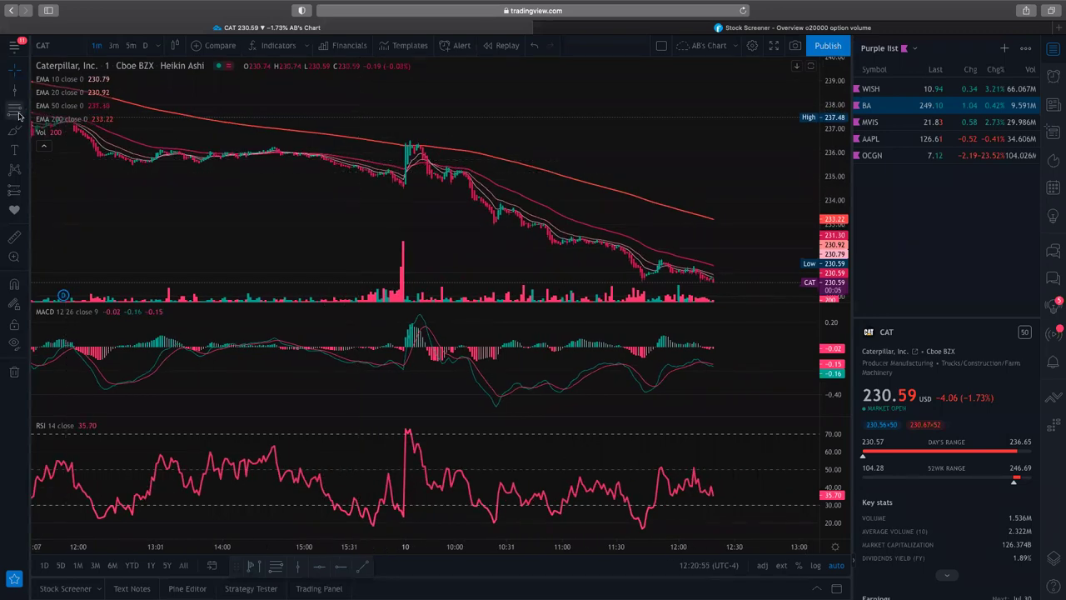
scroll(658, 287, "right", 3)
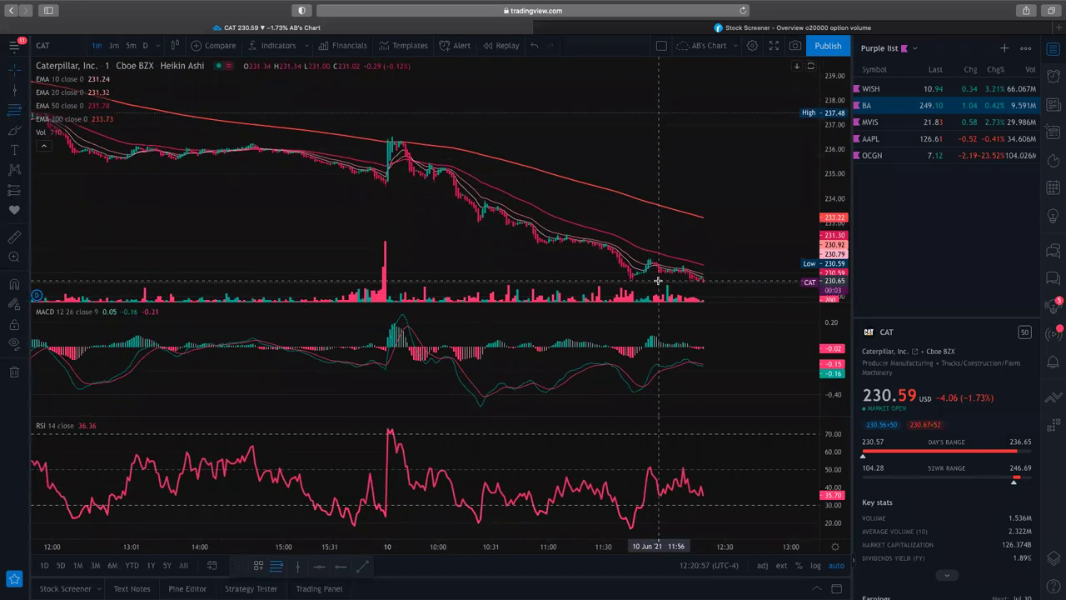
- Draw a Fib Retracement on CAT from the 10 June 11:43 low at about 230.56 to the 09:32 high at about 236.54
left_click(593, 284)
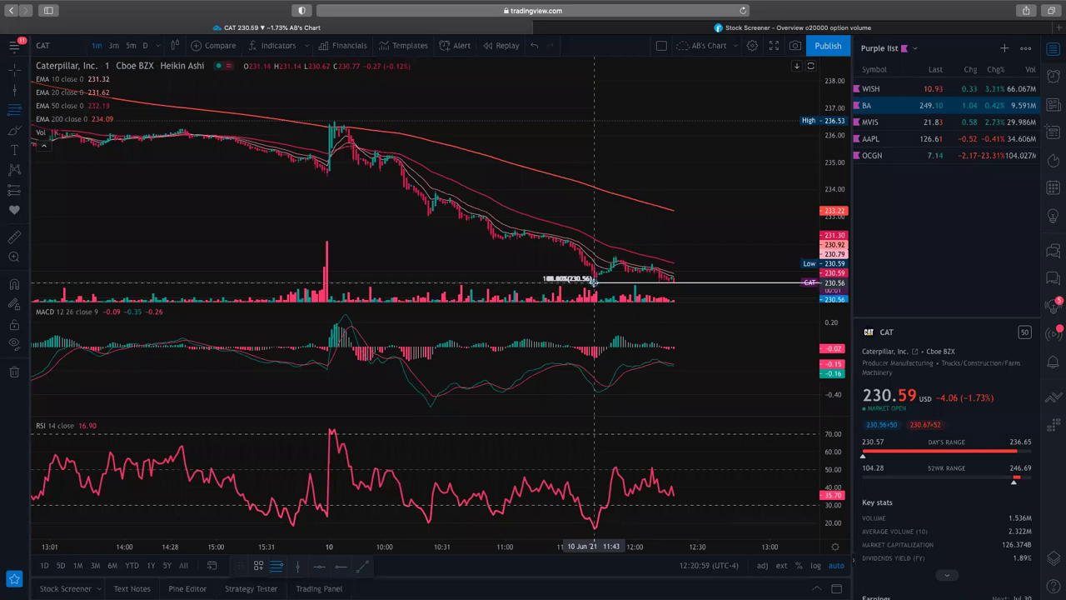
left_click(333, 121)
- Examine CAT's latest 1-minute candles against the Fibonacci levels, moving averages, MACD and RSI
scroll(380, 120, "up", 2)
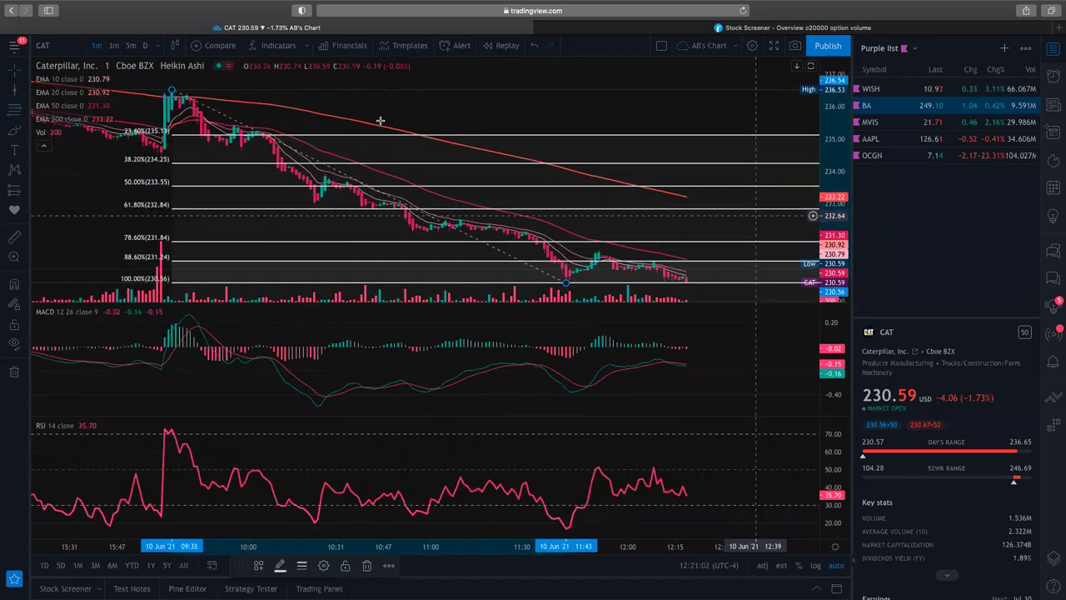
scroll(755, 215, "up", 2)
scroll(755, 215, "down", 4)
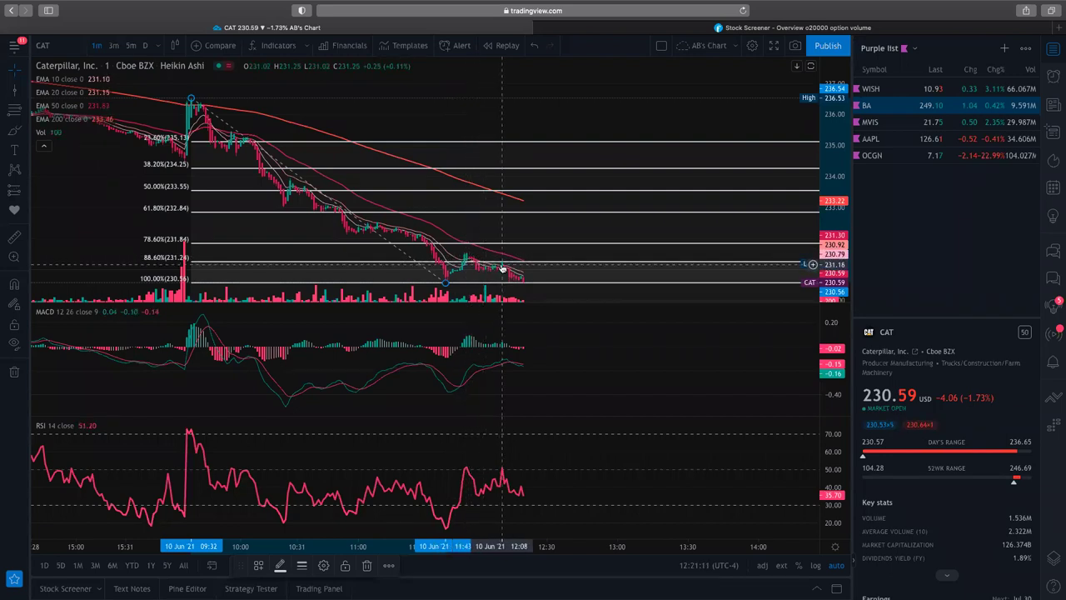
scroll(505, 264, "up", 5)
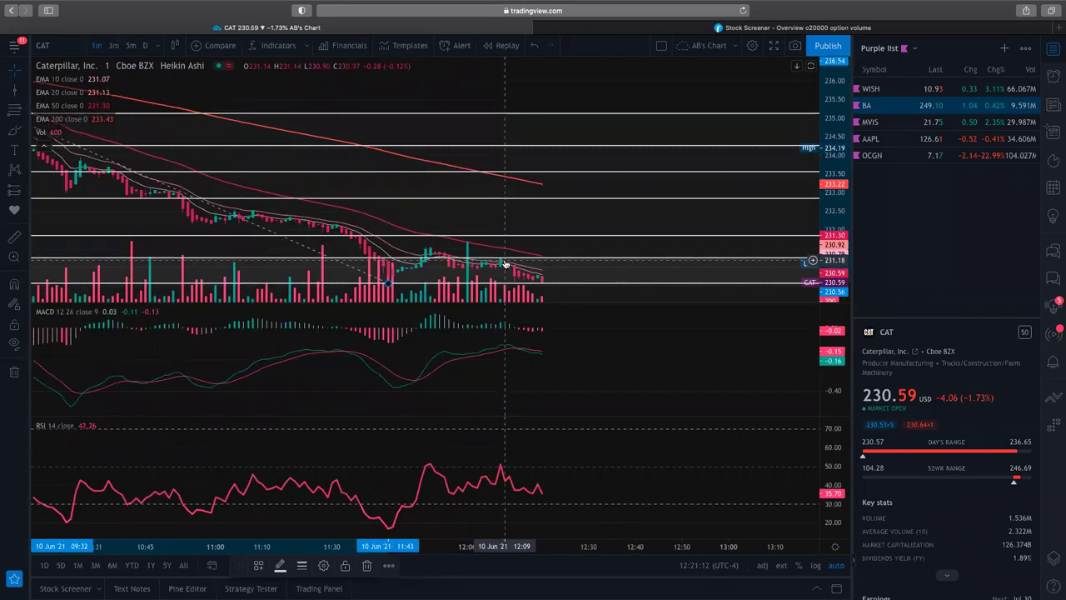
scroll(504, 264, "up", 3)
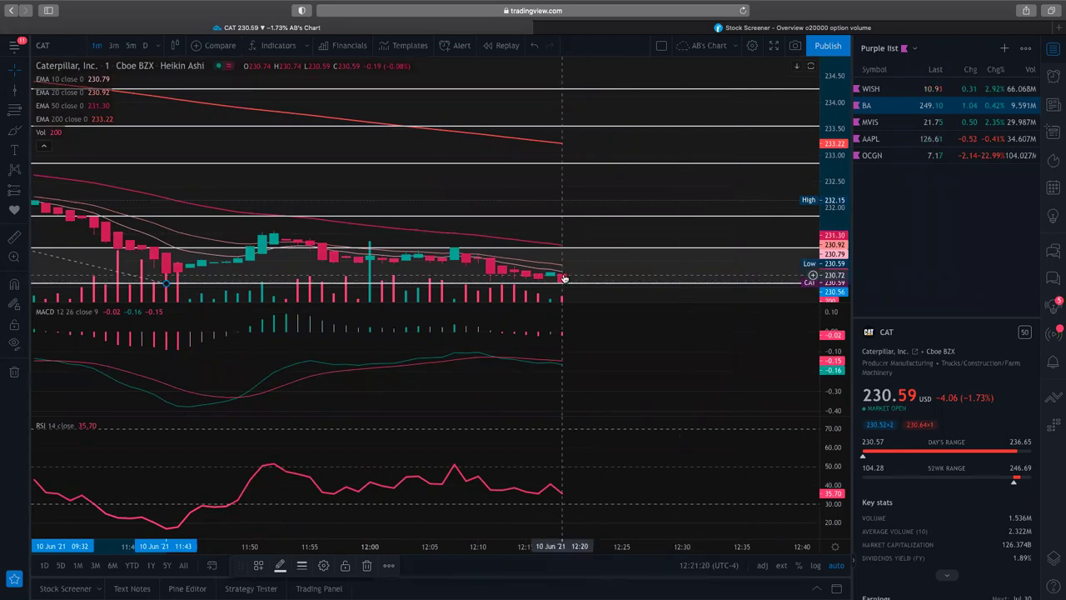
scroll(610, 289, "down", 8)
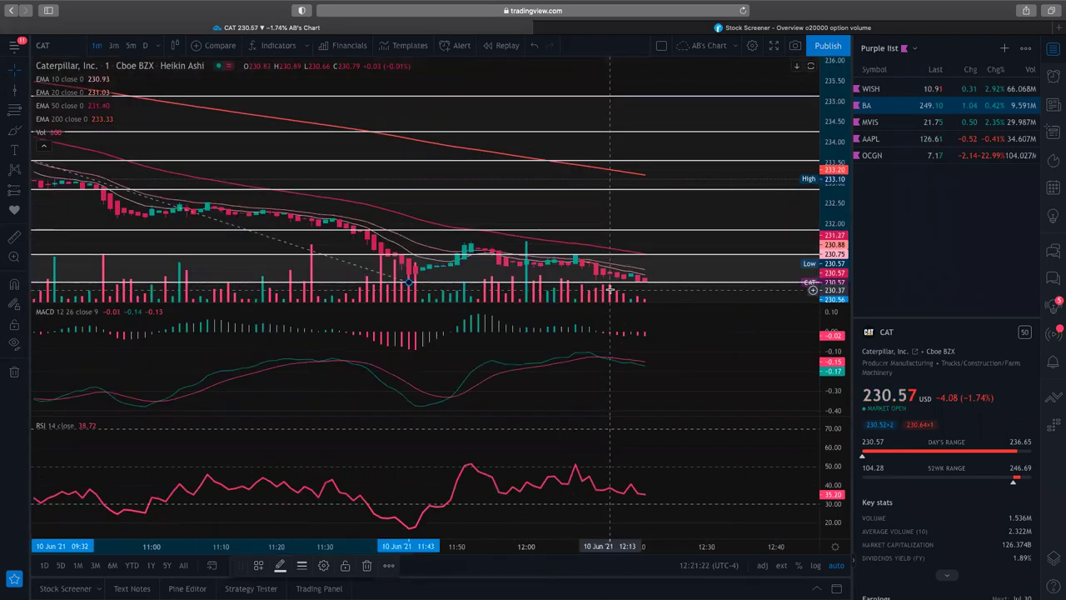
scroll(611, 289, "down", 3)
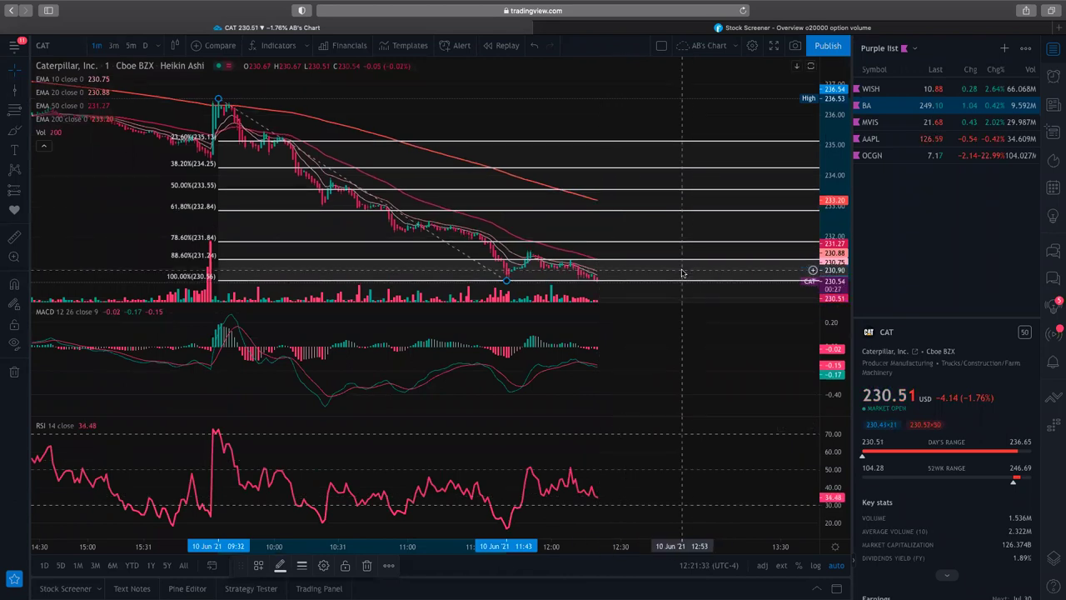
scroll(682, 272, "down", 5)
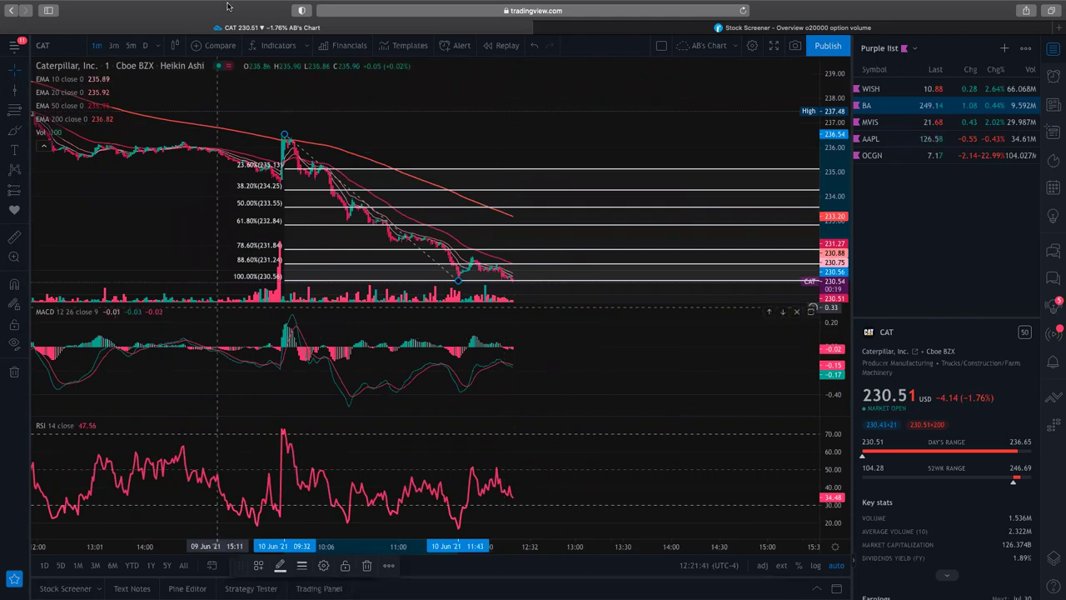
- Open the NASDAQ Amazon (AMZN) chart and bring its 9 and 10 June 1-minute candles into view
left_click(68, 46)
type("AMZN")
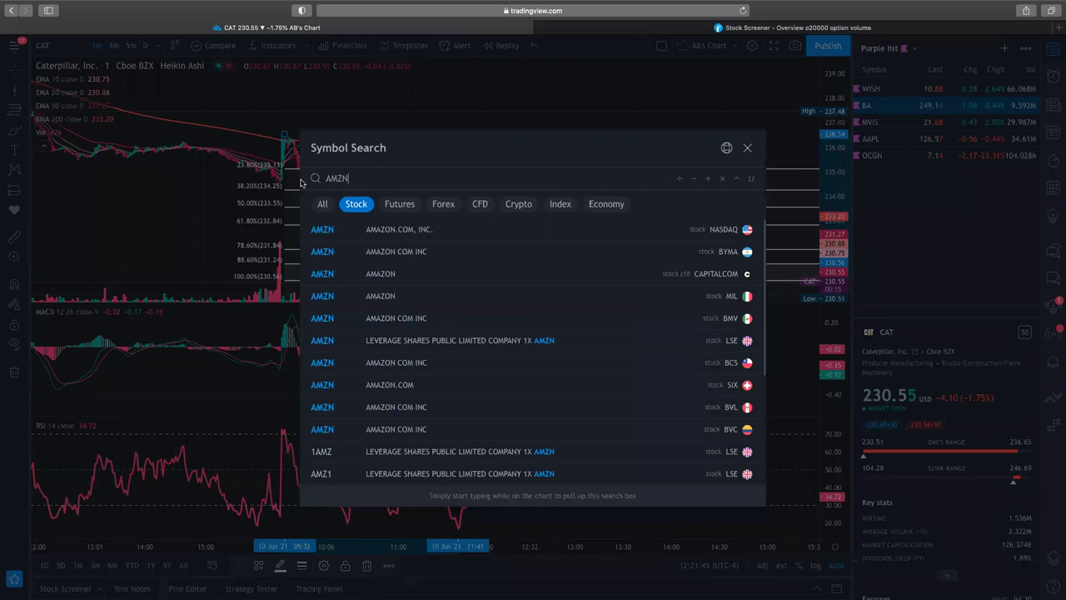
left_click(336, 229)
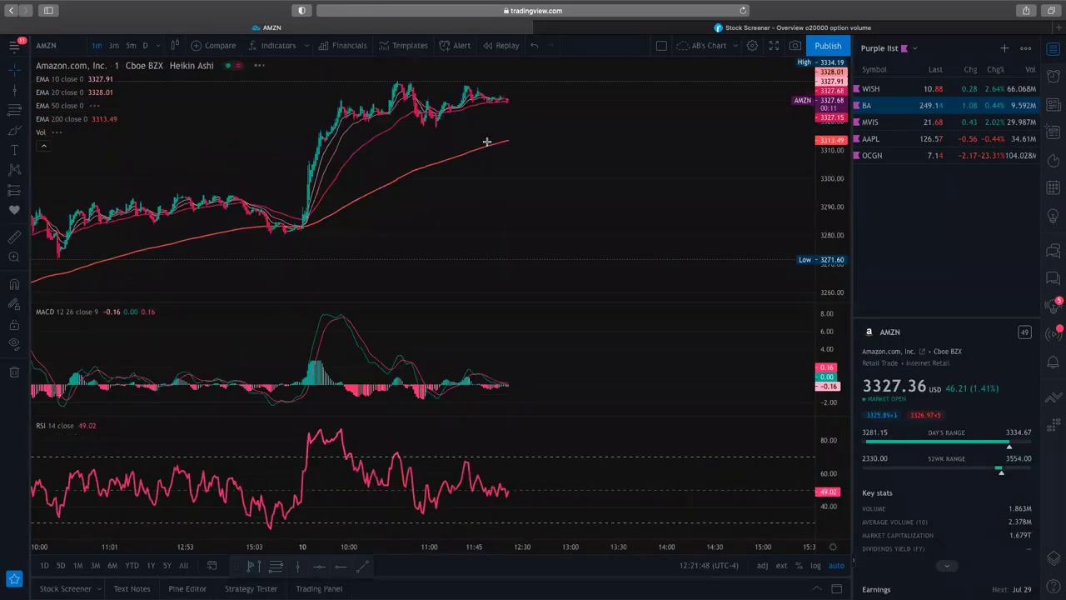
scroll(481, 207, "down", 5)
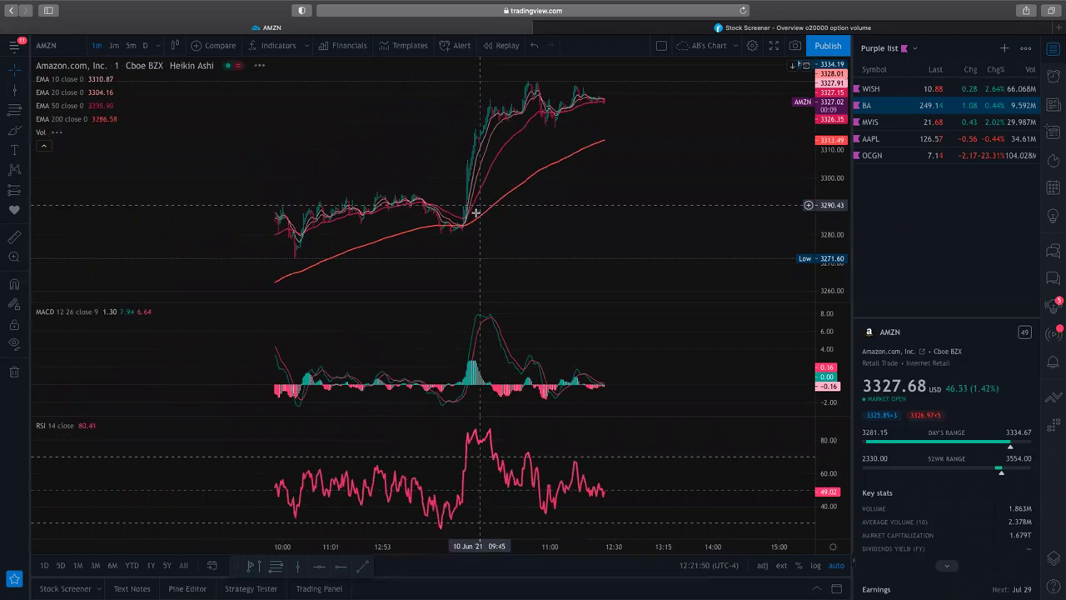
scroll(431, 185, "left", 3)
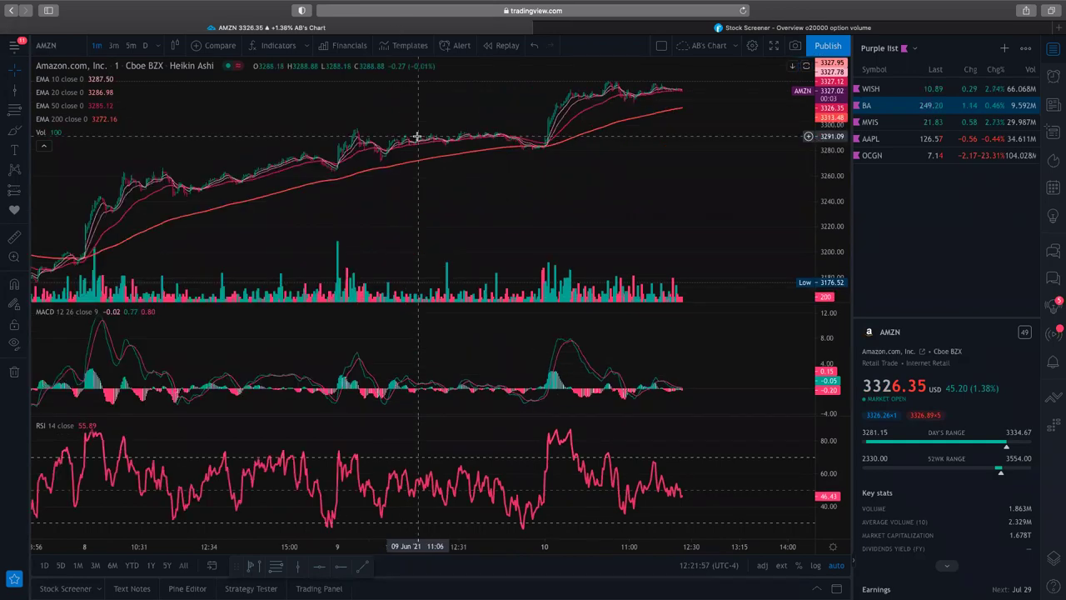
scroll(418, 137, "right", 6)
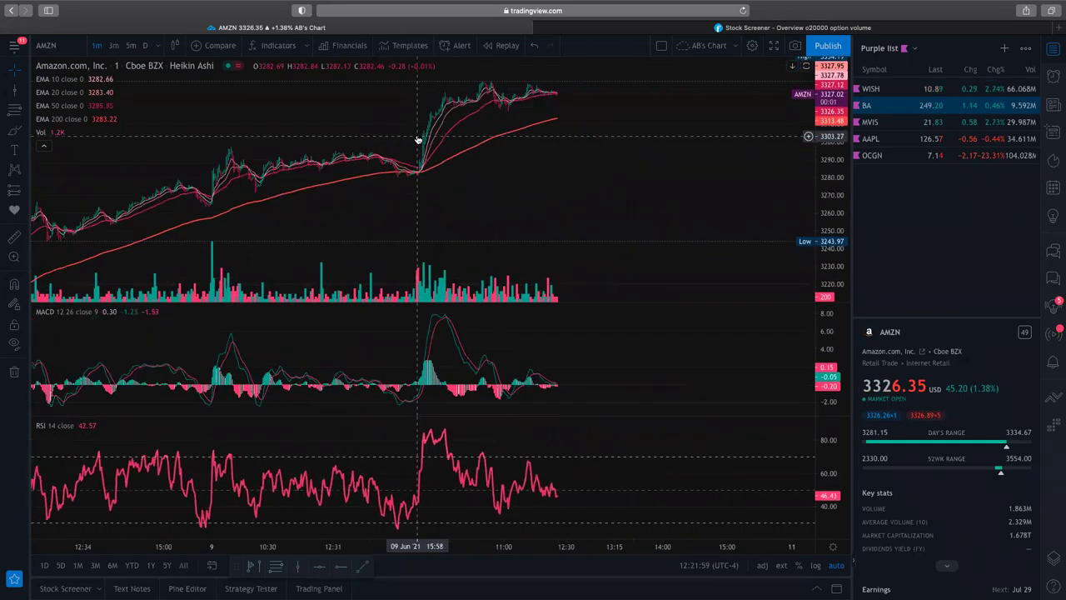
scroll(418, 137, "right", 1)
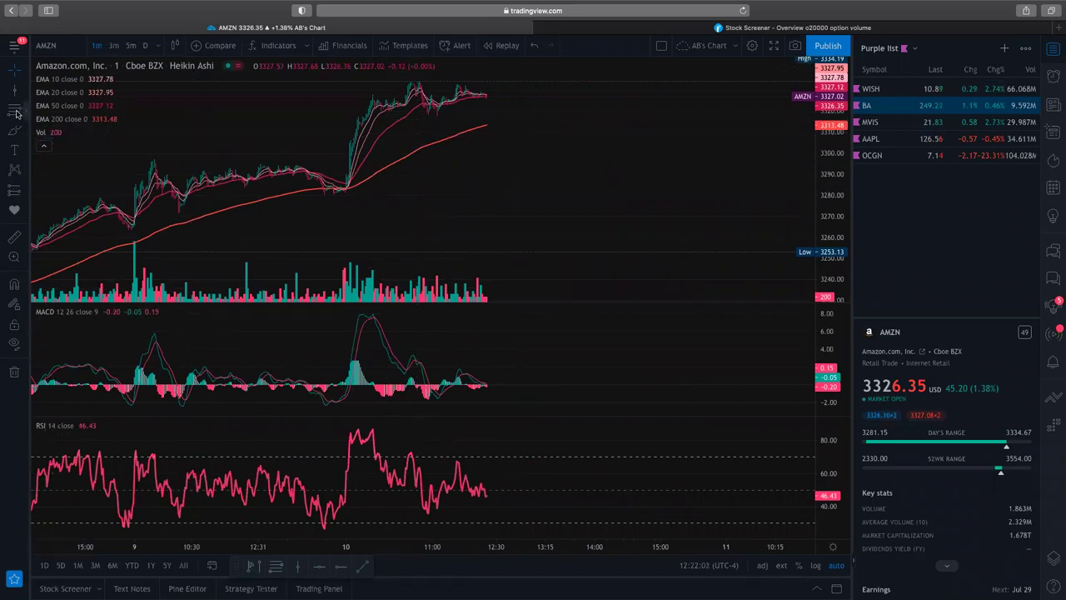
- Switch AMZN to 5-minute candles and draw a Fib Retracement from 7 June 15:50 at about 3190.23 to 10 June 10:30 at about 3333.83
scroll(374, 183, "up", 3)
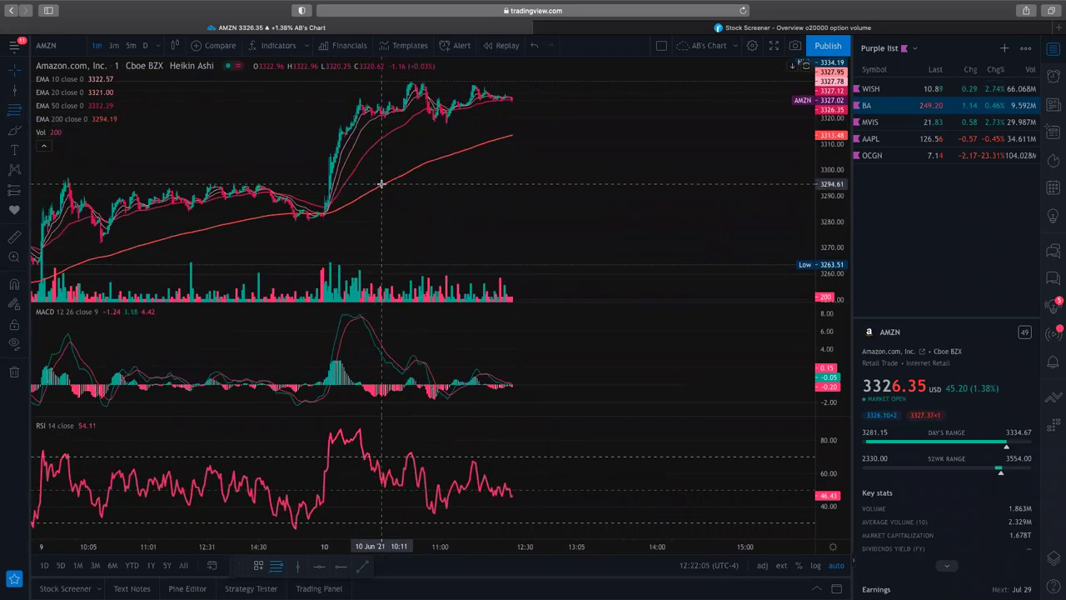
scroll(381, 183, "up", 2)
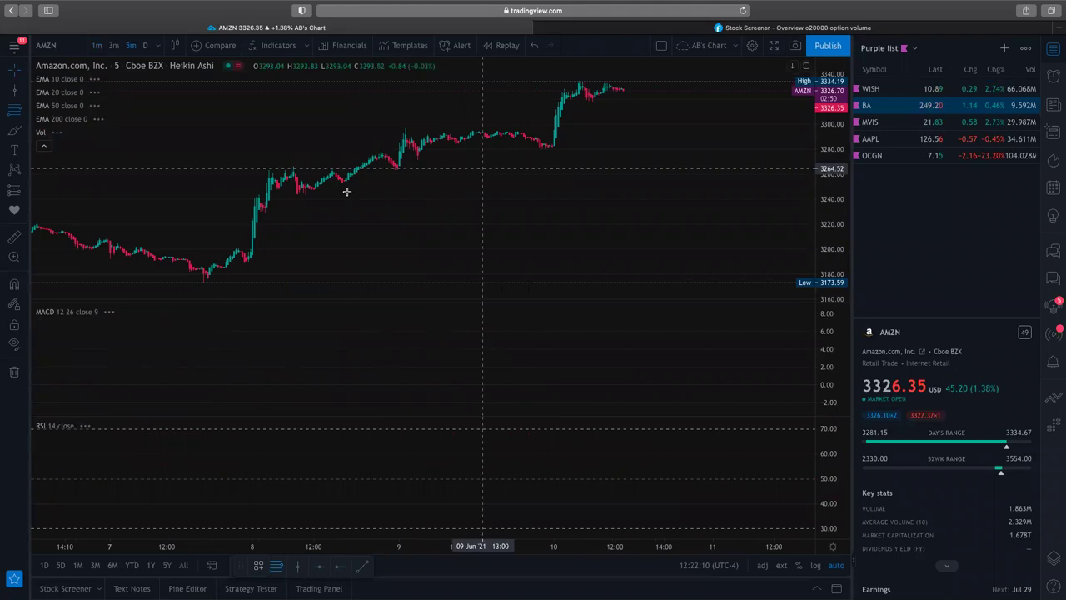
scroll(381, 225, "left", 3)
scroll(381, 225, "up", 5)
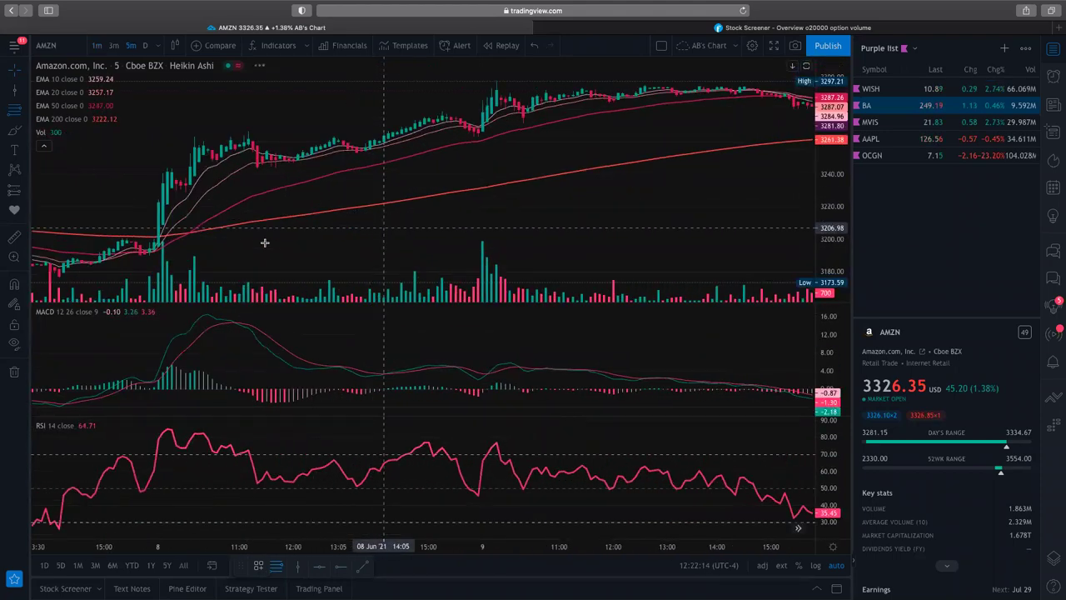
left_click(150, 250)
left_click(420, 159)
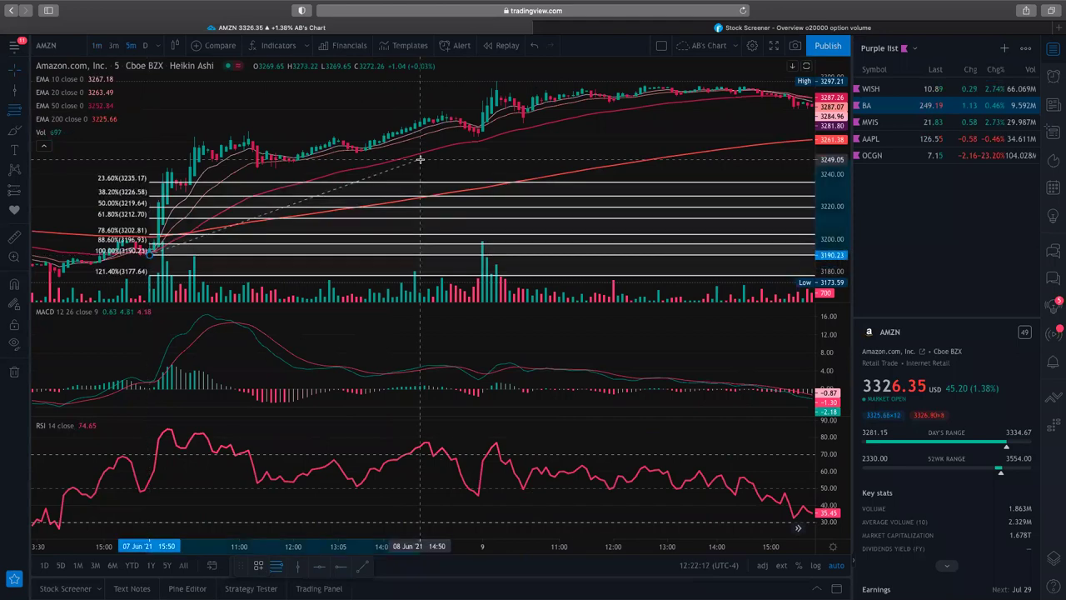
scroll(420, 159, "down", 5)
left_click_drag(573, 78, 549, 82)
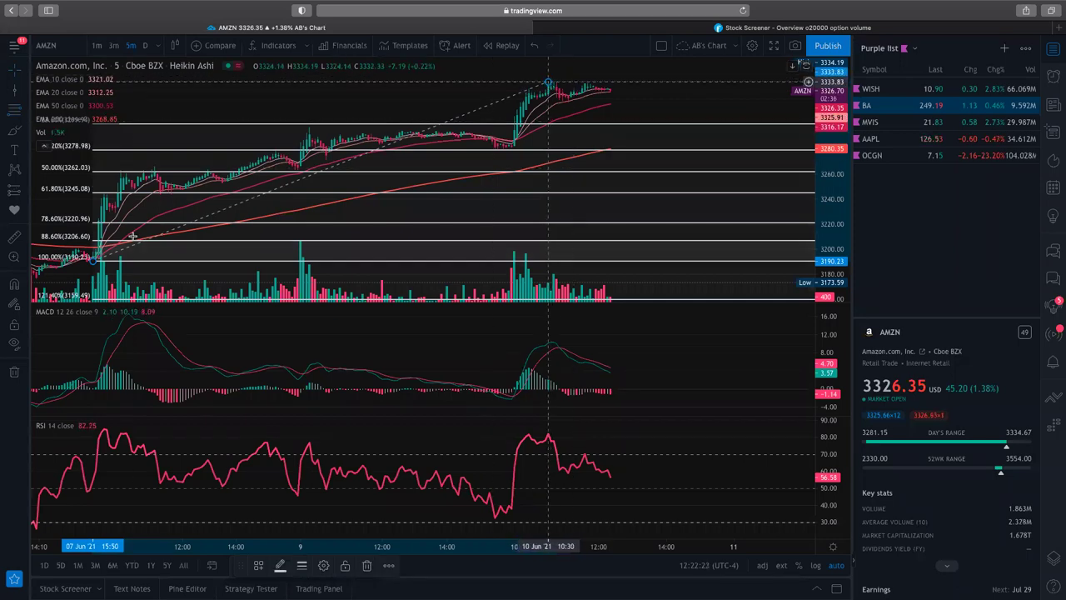
- Enable the Reverse option in the settings of AMZN's Fib Retracement and apply it
right_click(93, 261)
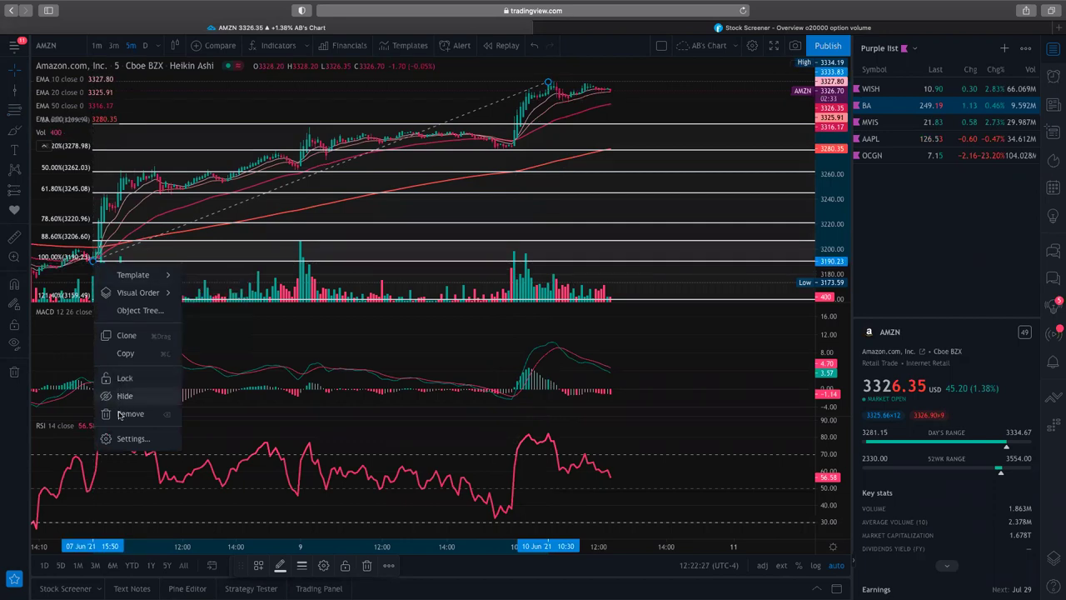
left_click(125, 438)
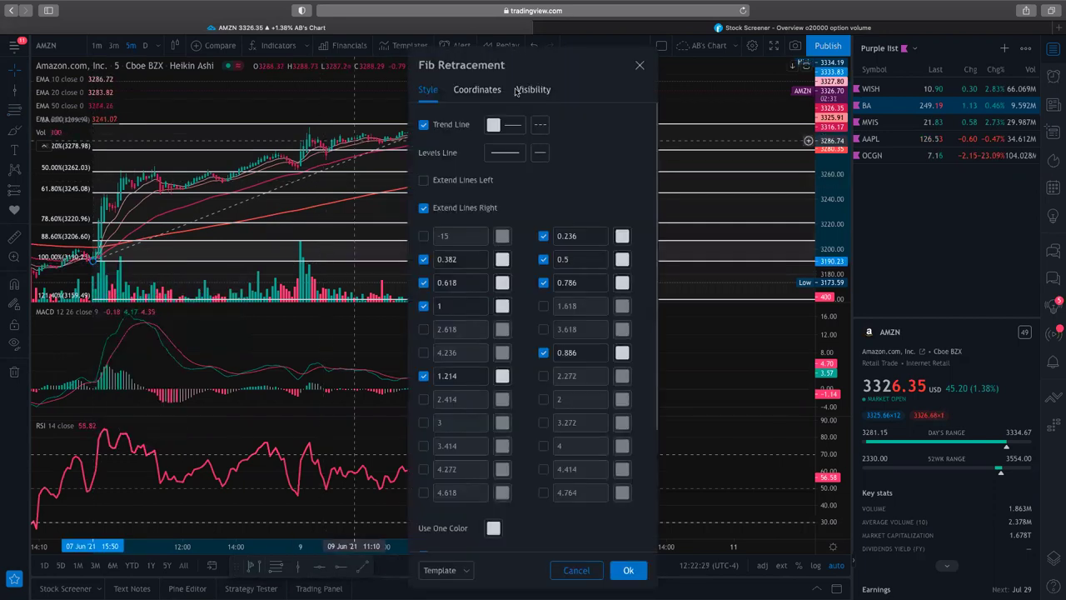
scroll(509, 349, "down", 5)
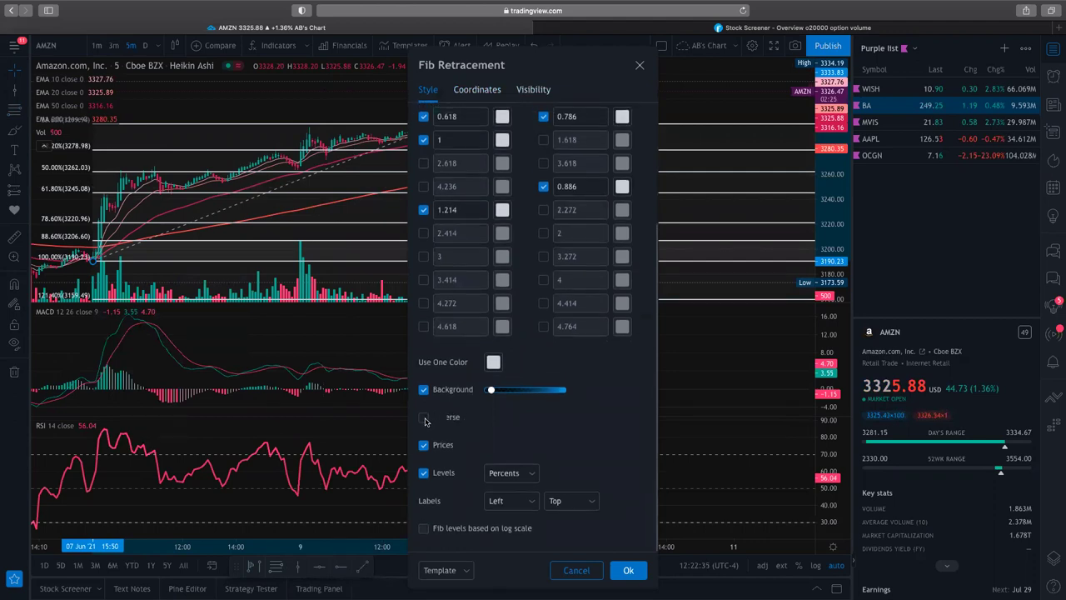
left_click(424, 418)
left_click(629, 570)
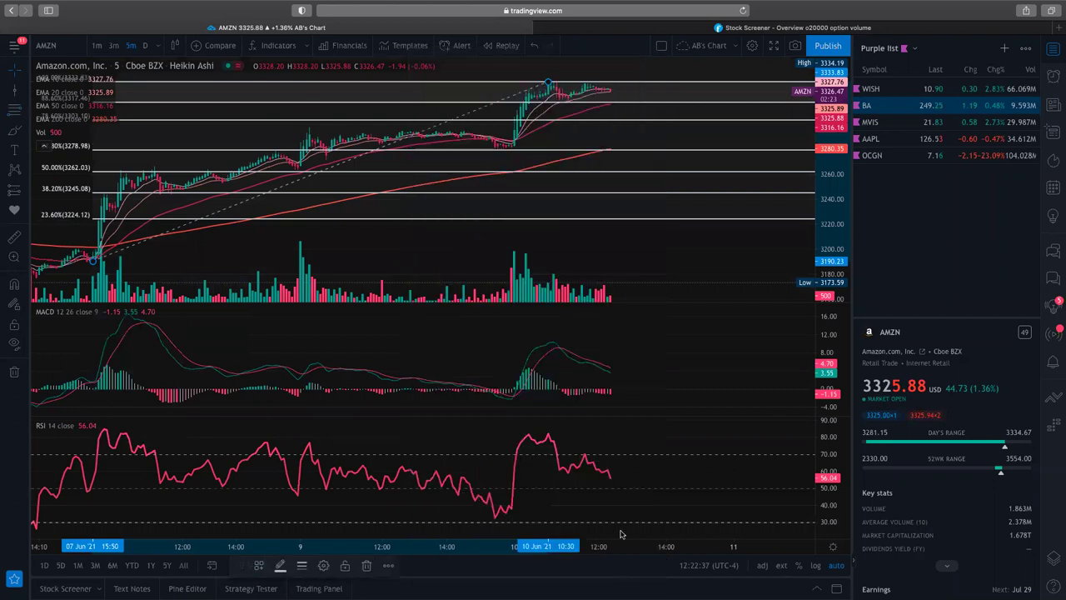
- Examine AMZN's latest 5-minute candles on 10 June against the reversed Fibonacci levels, moving averages, MACD and RSI
scroll(555, 96, "up", 3)
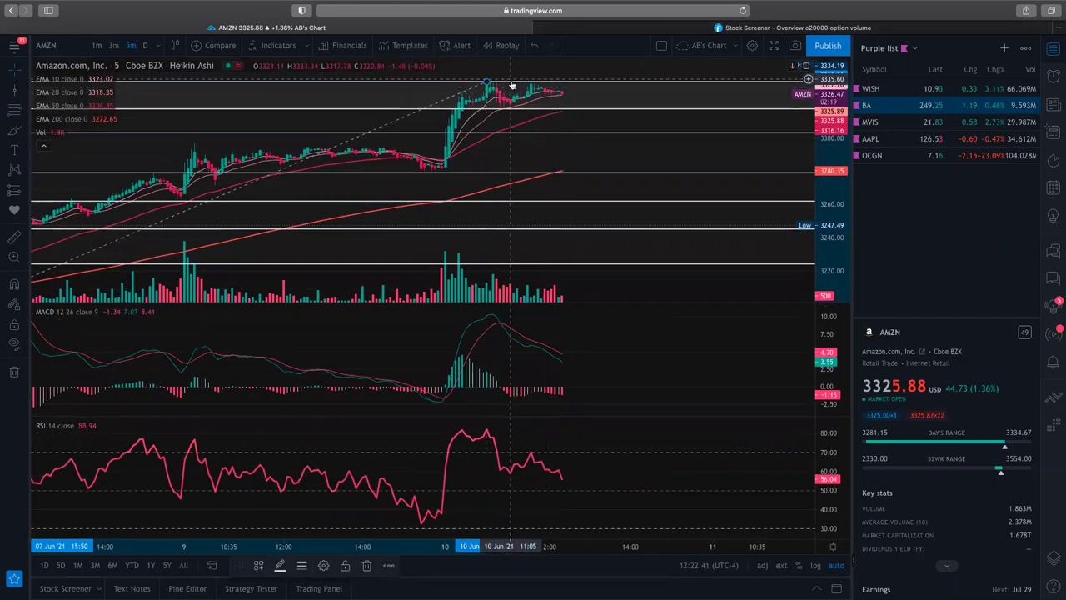
scroll(572, 89, "up", 3)
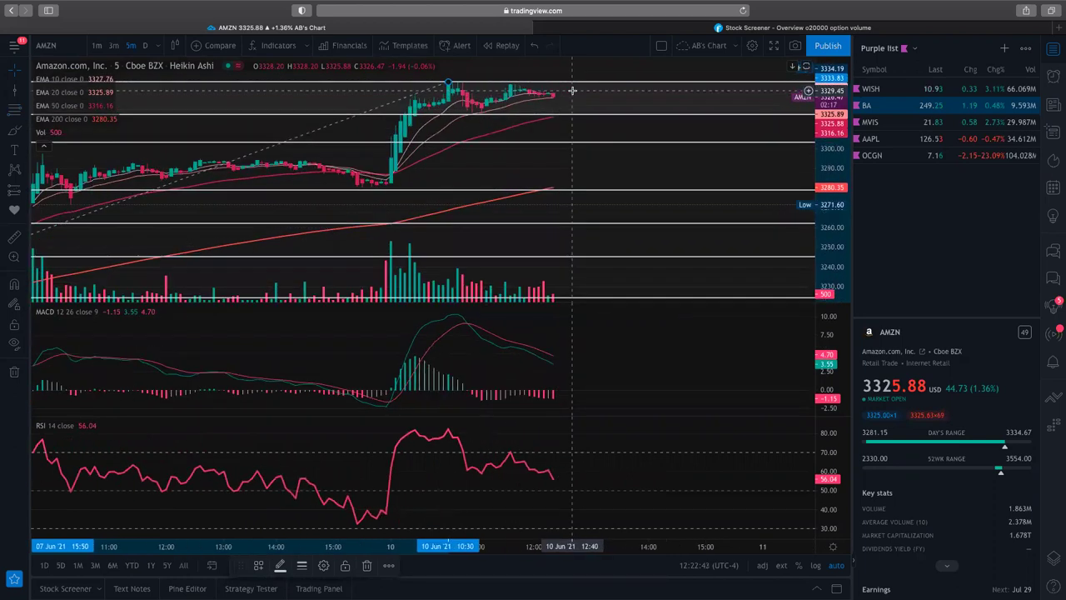
scroll(572, 90, "up", 5)
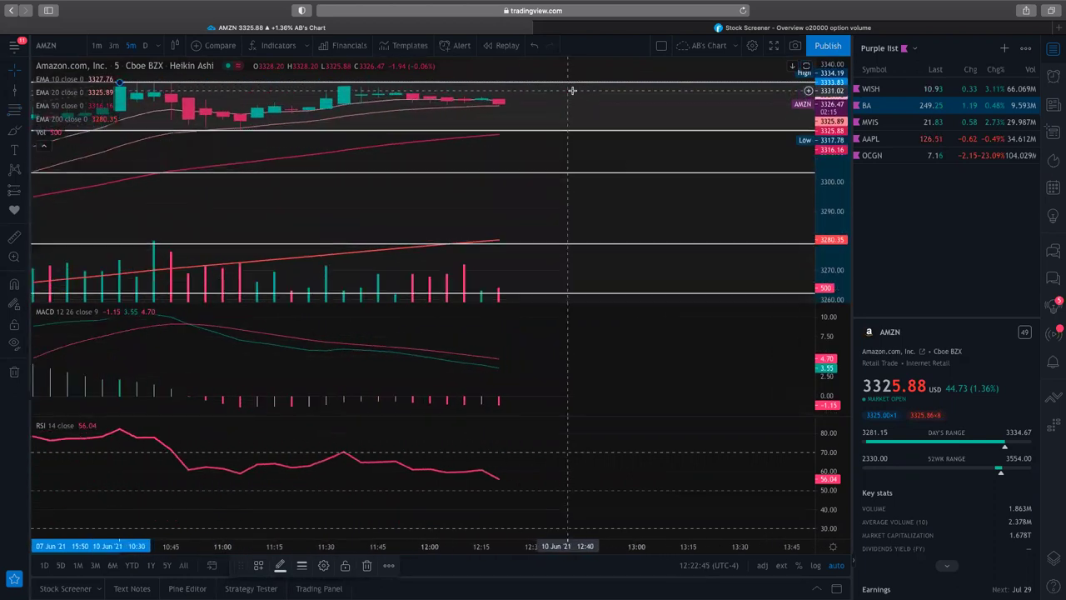
scroll(500, 100, "up", 1)
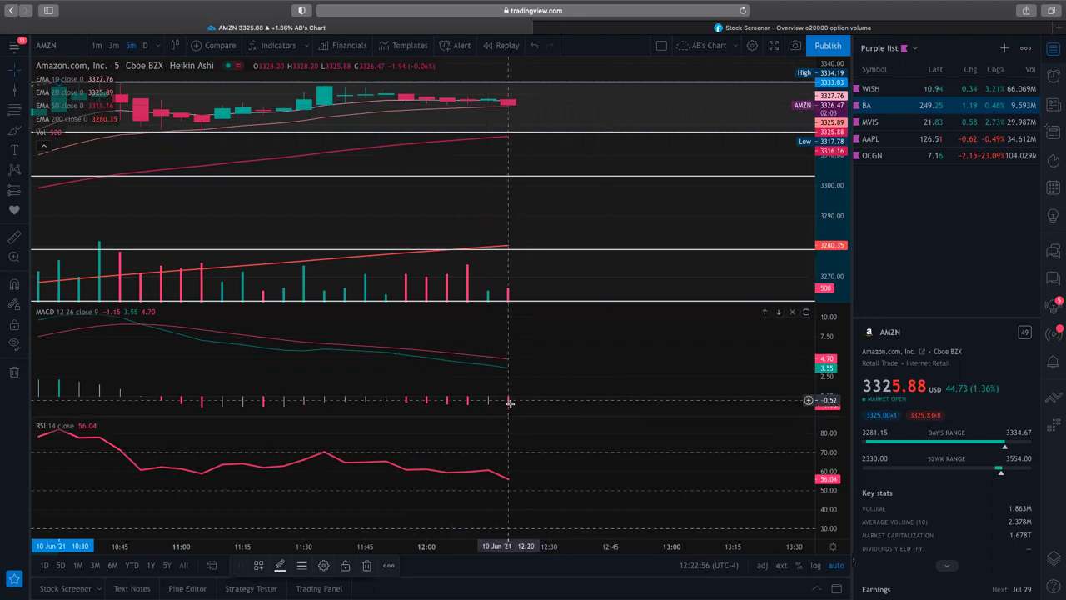
scroll(610, 106, "down", 3)
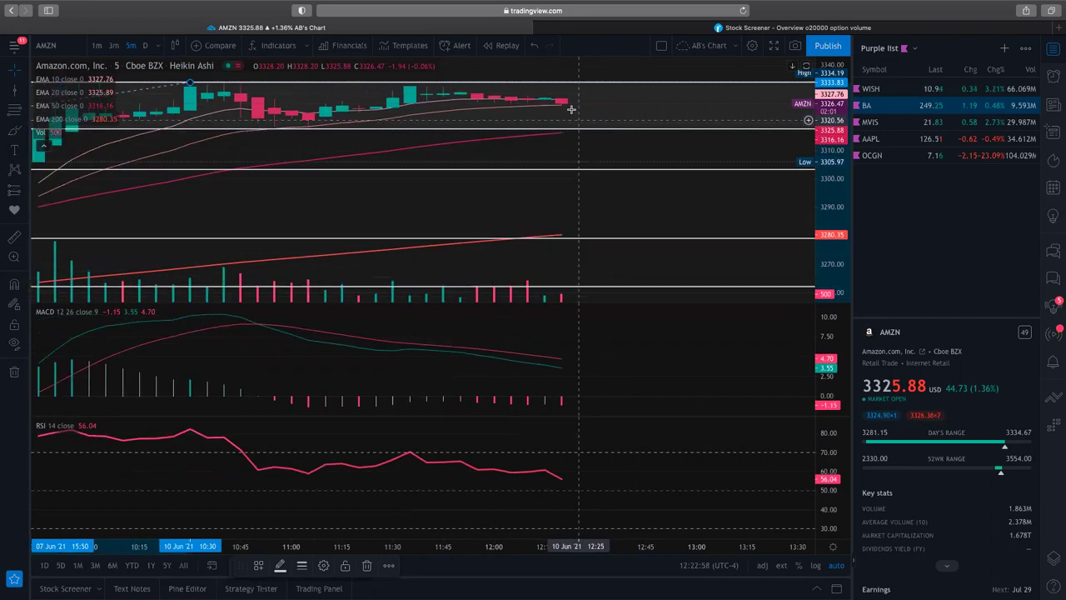
scroll(617, 106, "down", 3)
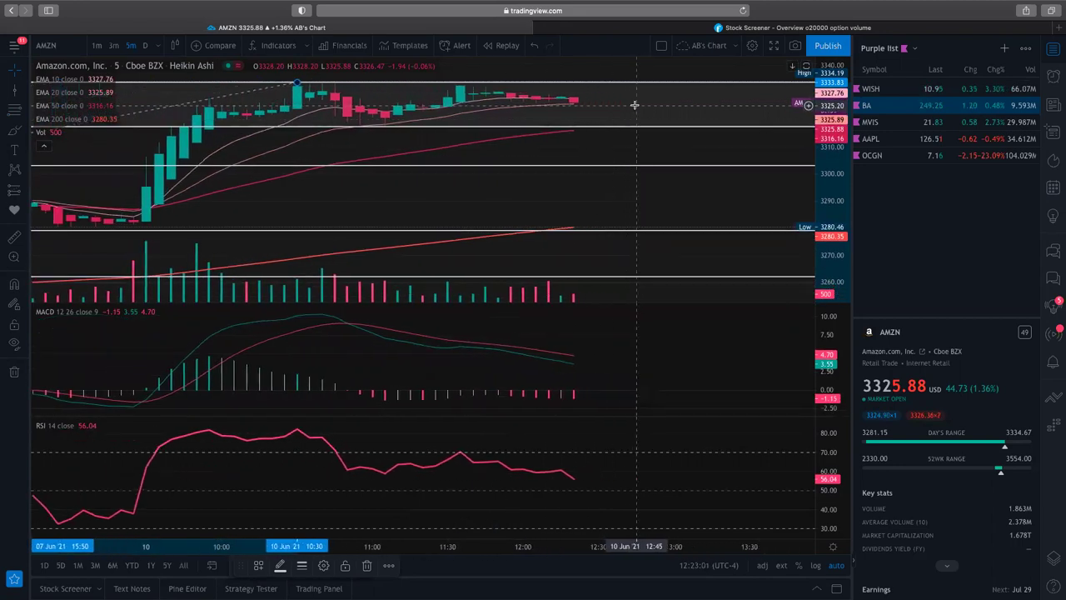
scroll(571, 104, "down", 3)
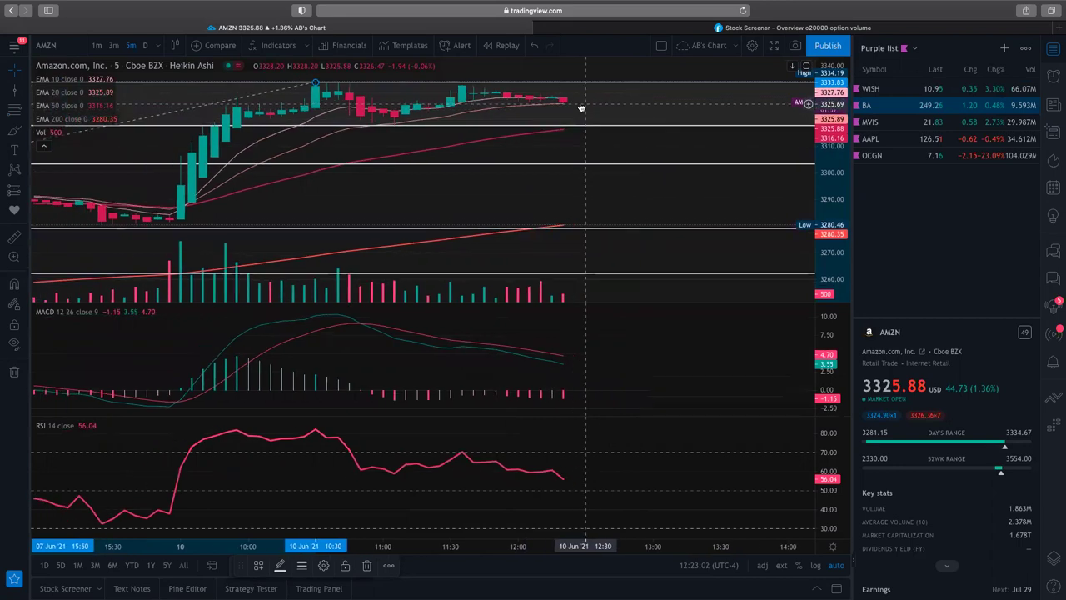
scroll(609, 122, "down", 4)
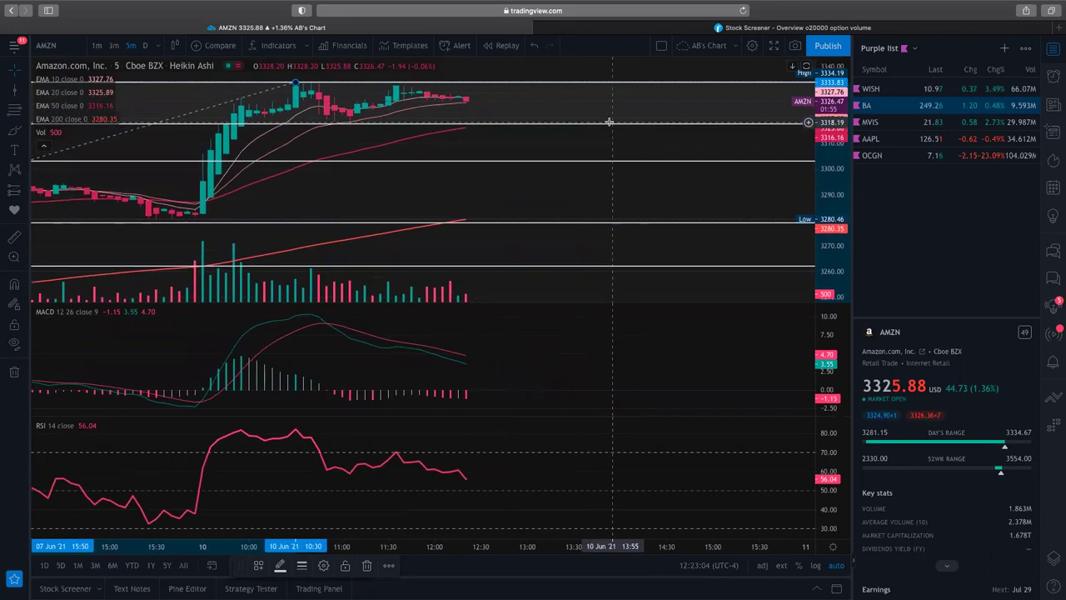
scroll(480, 104, "up", 5)
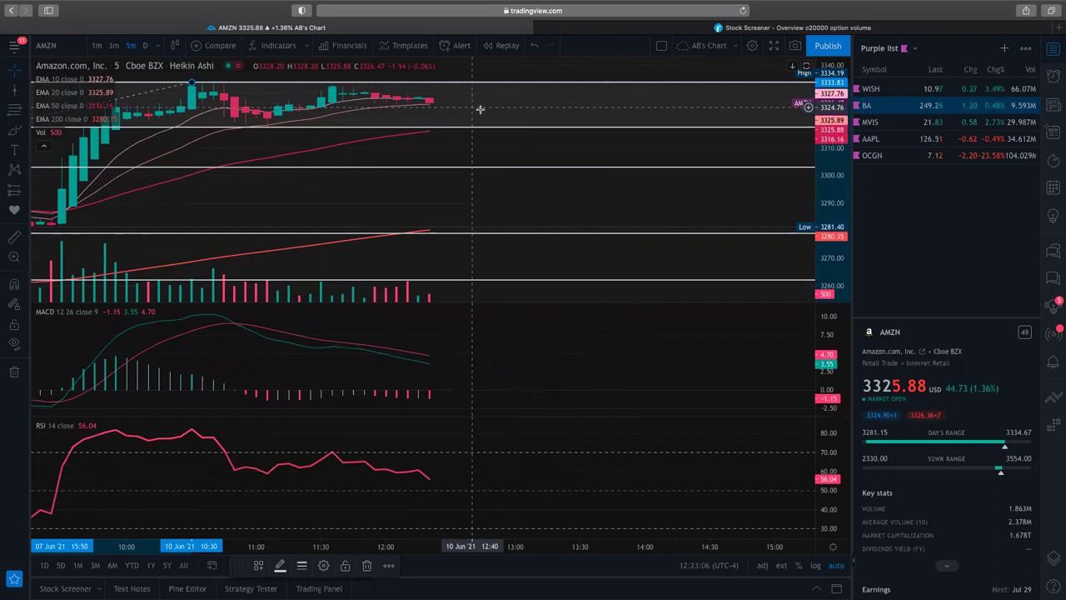
scroll(480, 109, "up", 3)
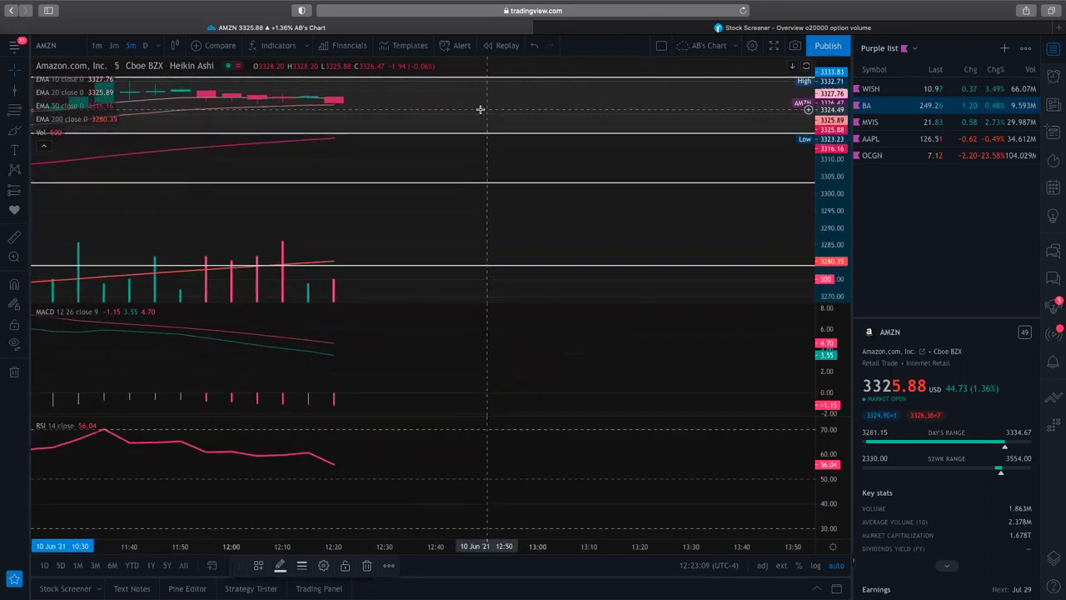
scroll(358, 119, "left", 3)
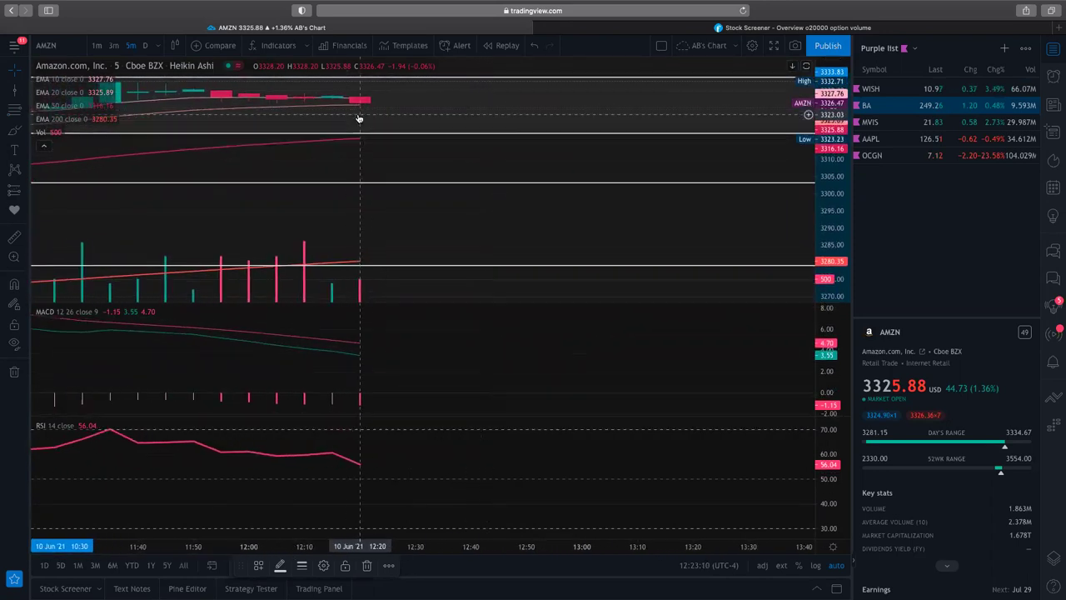
- Switch the AMZN chart to 1-minute candles
left_click(97, 47)
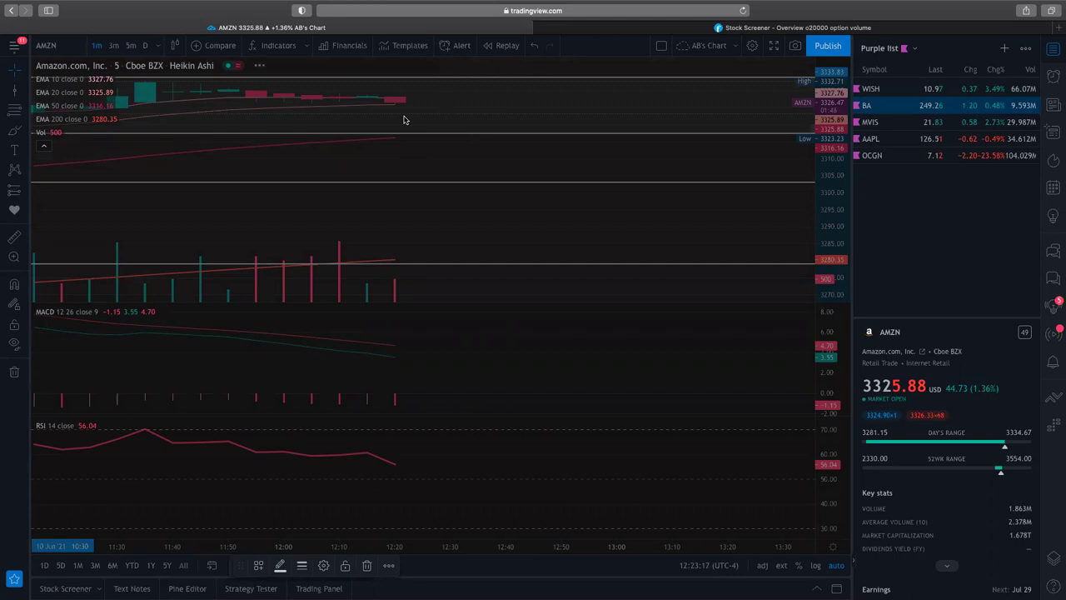
key("1")
key("Return")
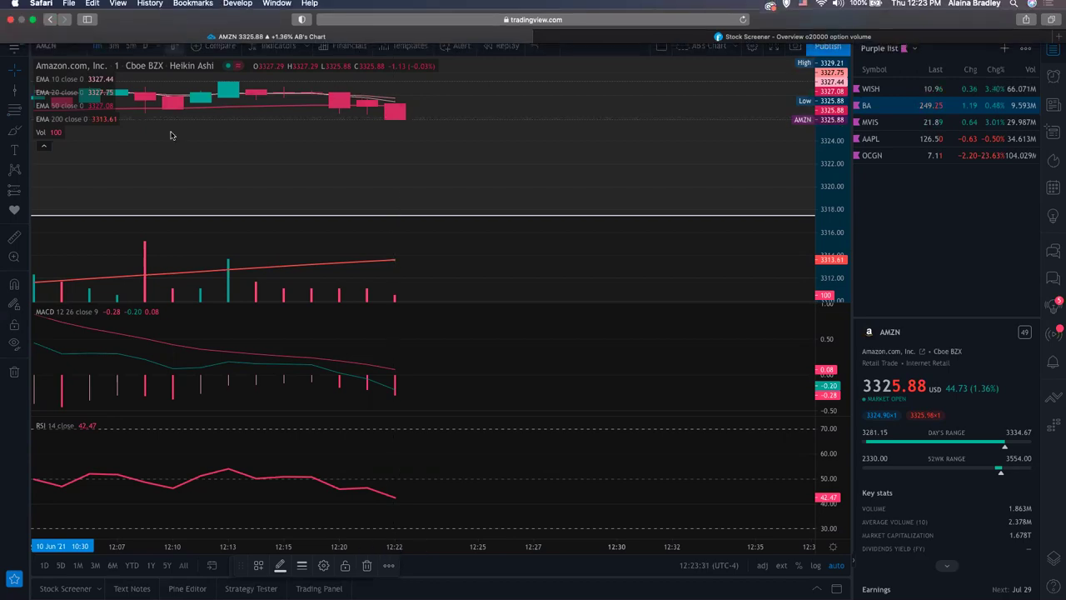
left_click(157, 47)
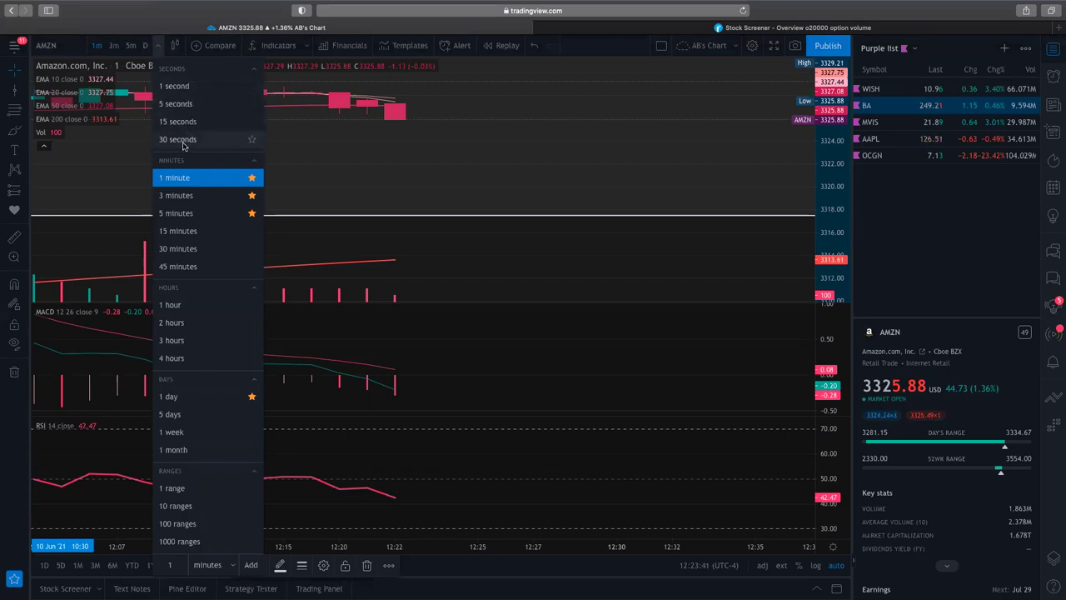
left_click(468, 153)
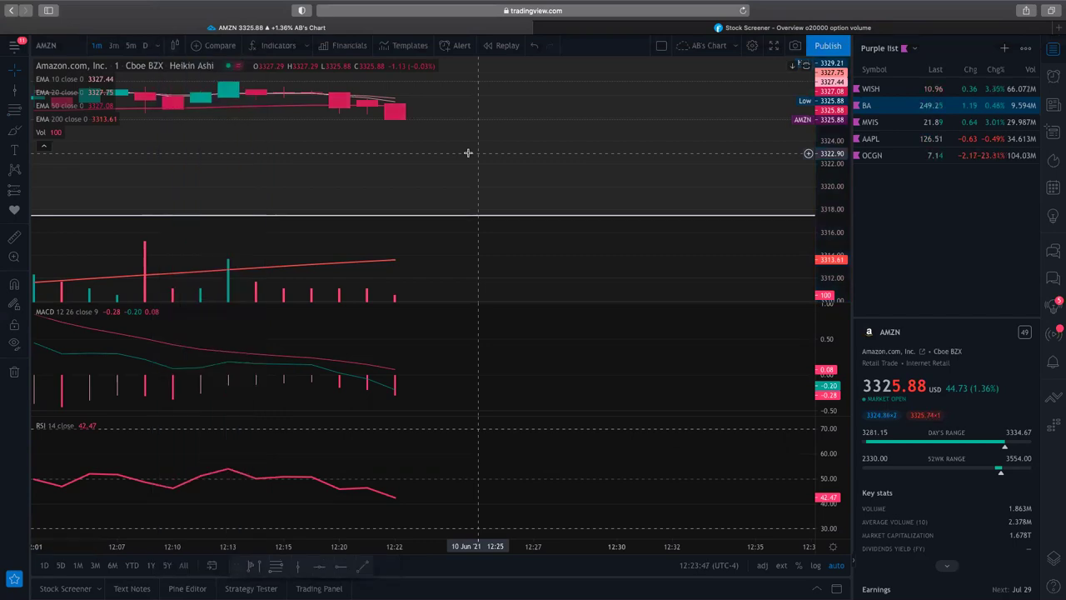
- Examine AMZN's 1-minute candles on 10 June against the Fibonacci levels, moving averages, MACD and RSI
scroll(468, 153, "down", 5)
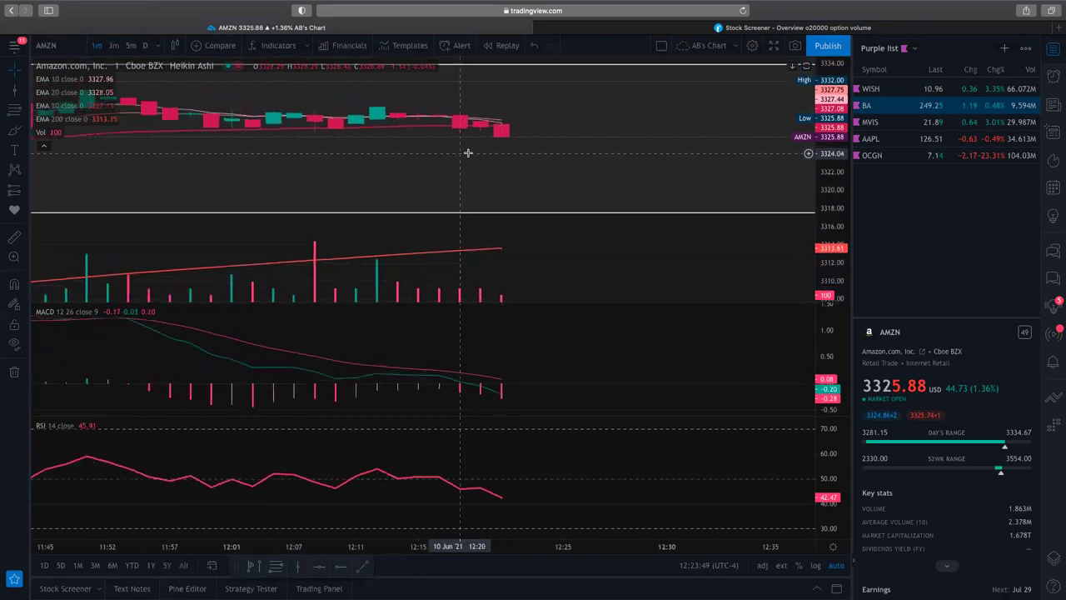
scroll(468, 153, "down", 3)
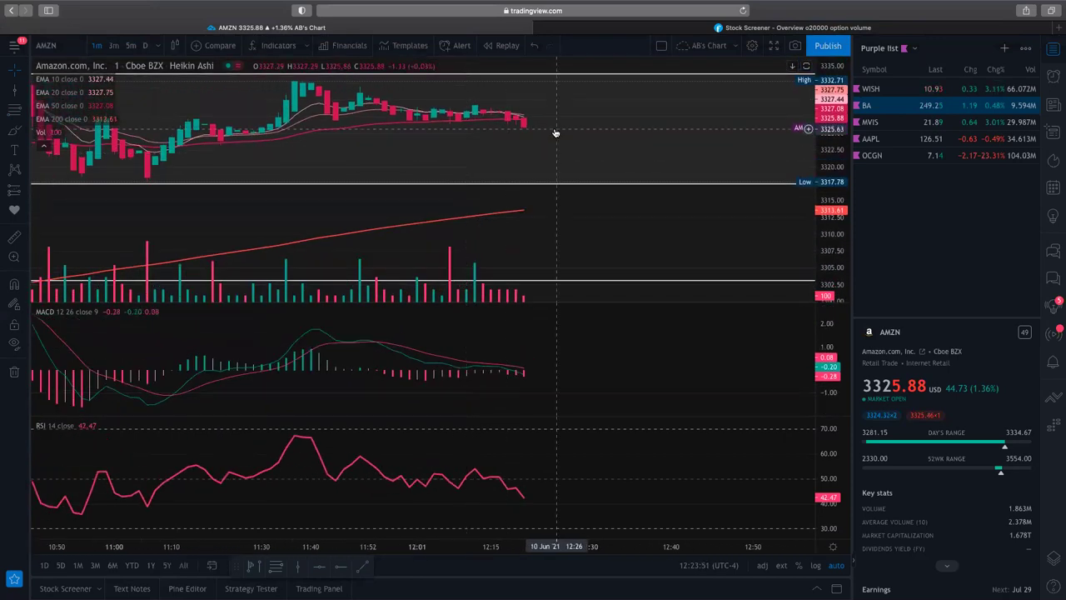
scroll(555, 129, "down", 3)
left_click_drag(555, 129, 484, 135)
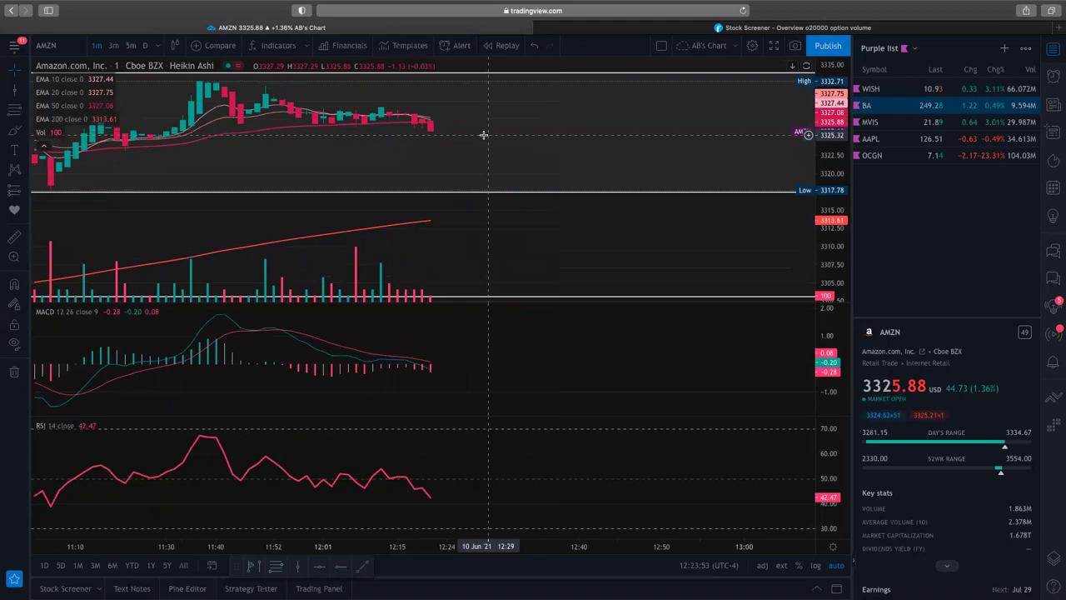
scroll(461, 150, "up", 2)
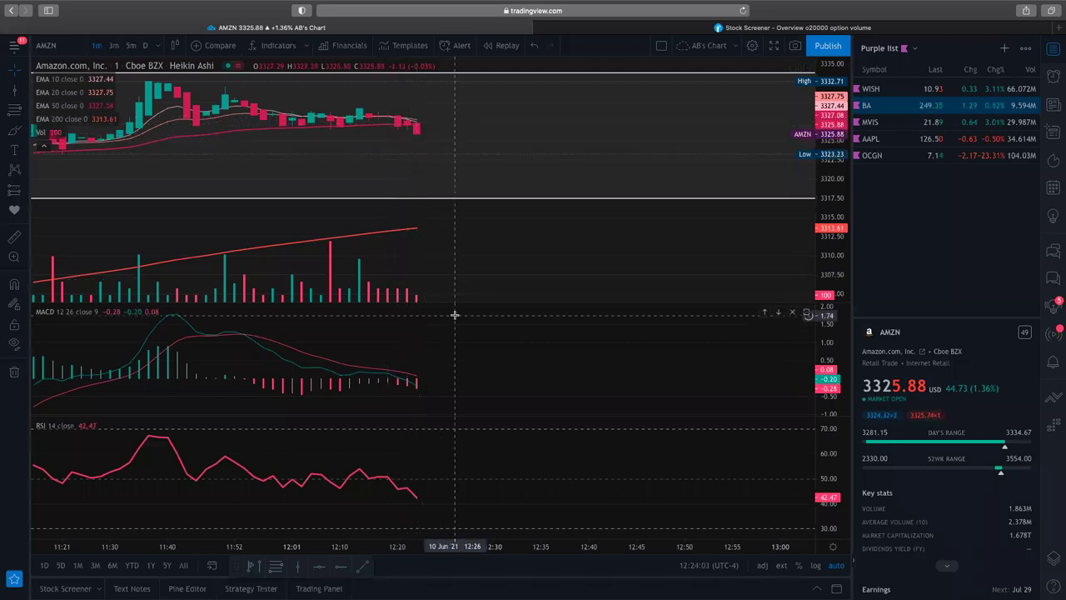
scroll(452, 259, "down", 5)
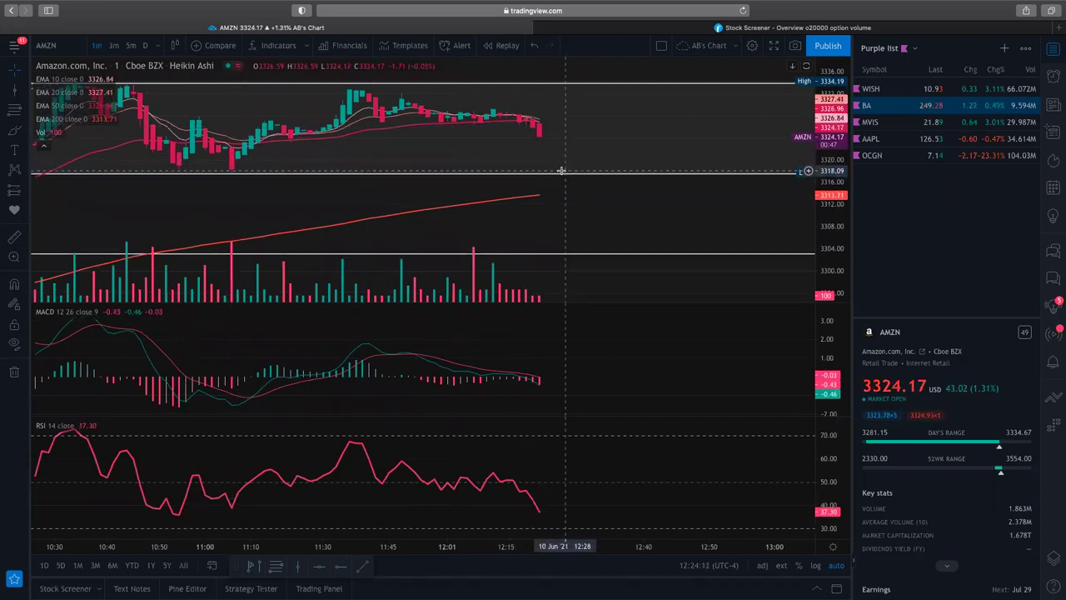
scroll(562, 155, "up", 2)
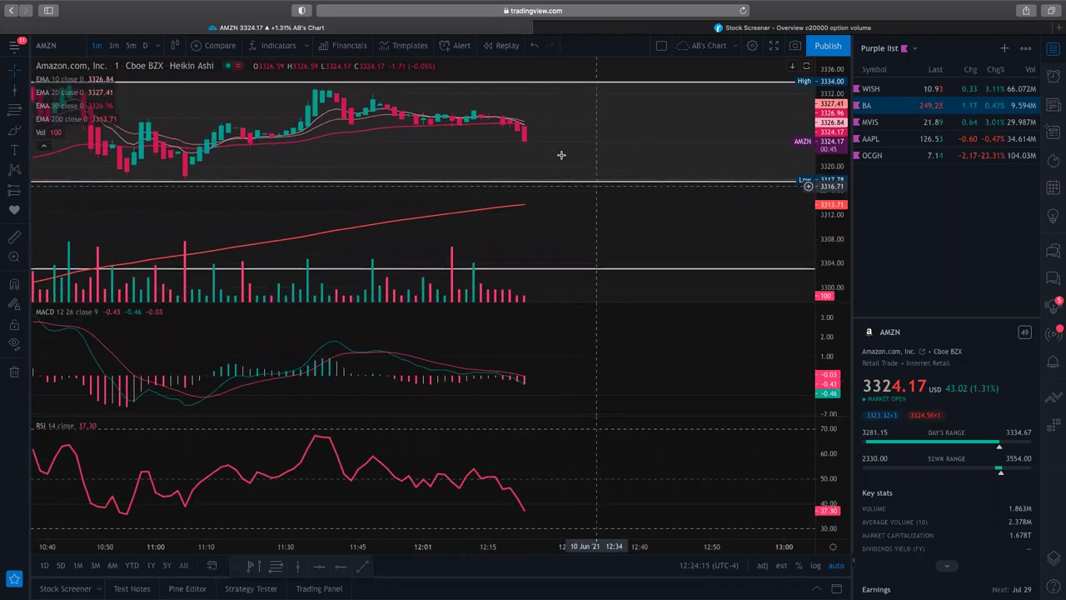
scroll(597, 186, "up", 4)
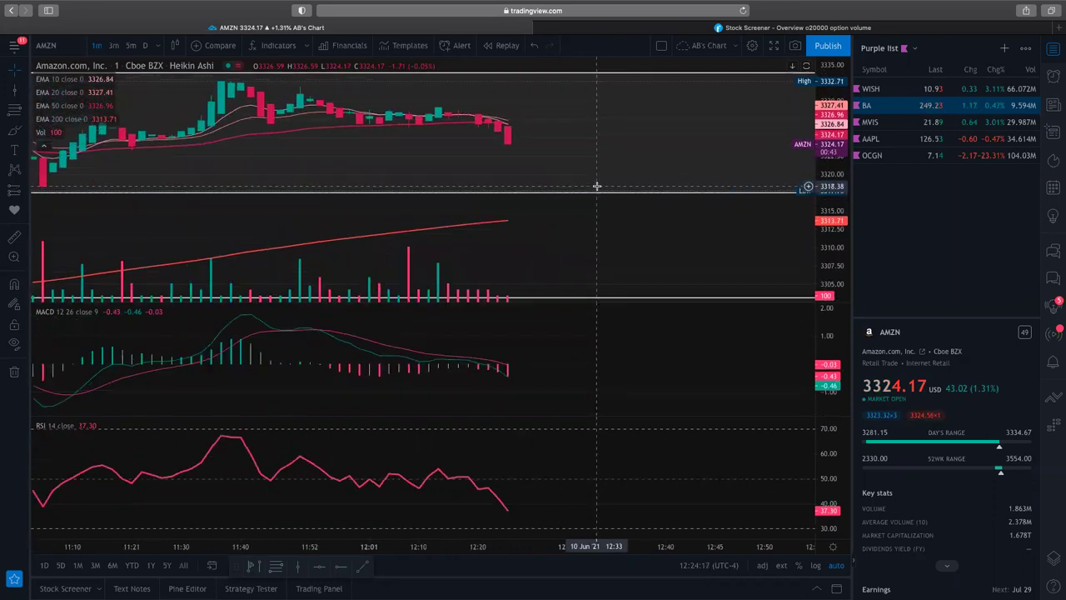
scroll(530, 127, "up", 1)
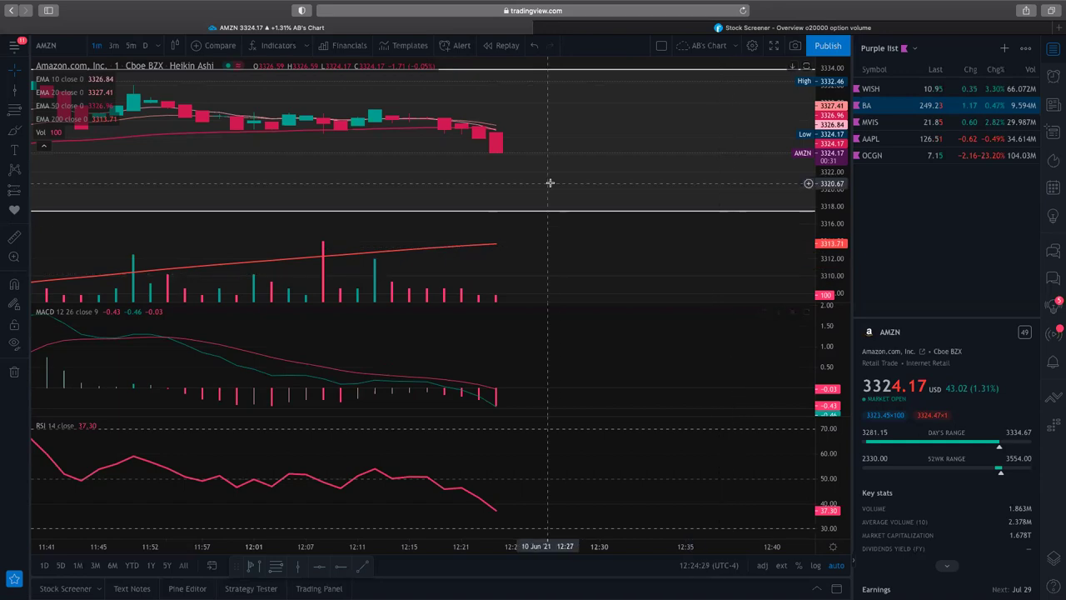
- Open the NASDAQ chart of CRISPR Therapeutics (CRSP)
left_click(64, 48)
type("CRSP")
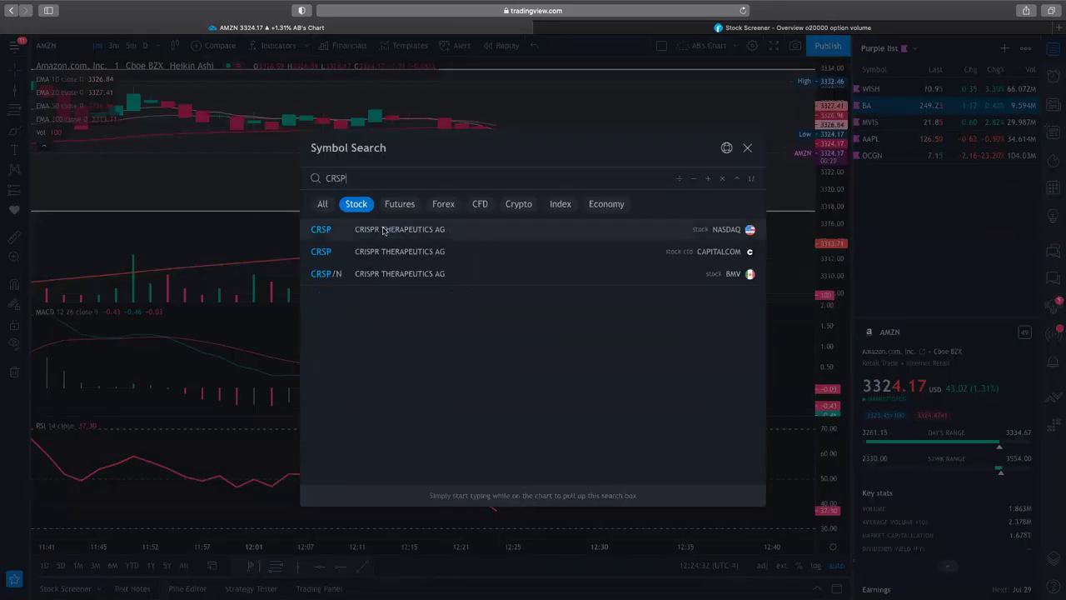
left_click(383, 230)
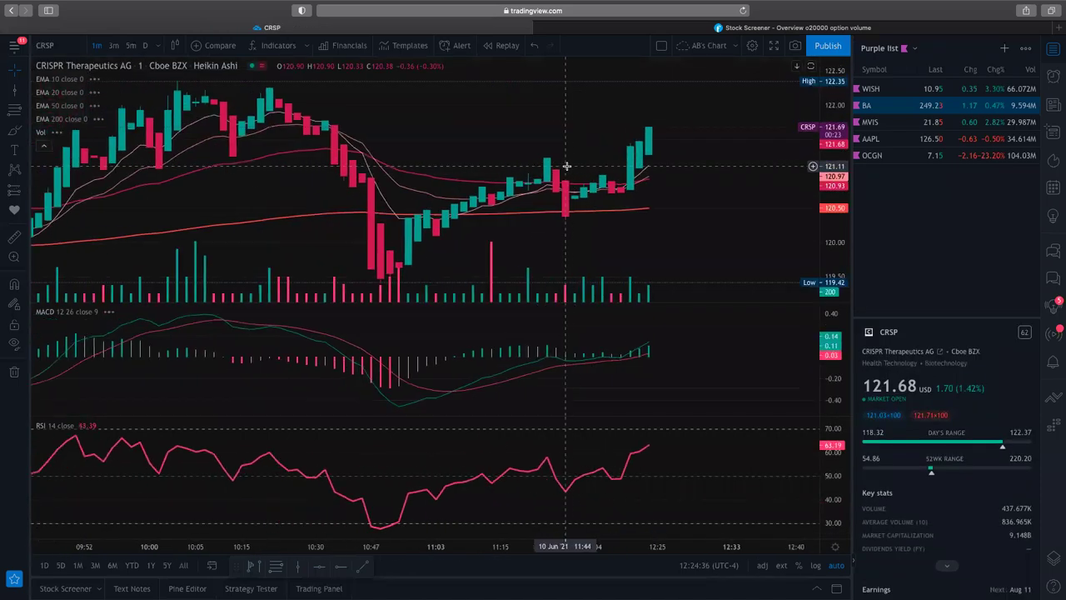
- Draw a Fib Retracement on CRSP from 10 June 09:33 at about 119.20 to 10 June 10:03 at about 122.33
scroll(567, 166, "down", 3)
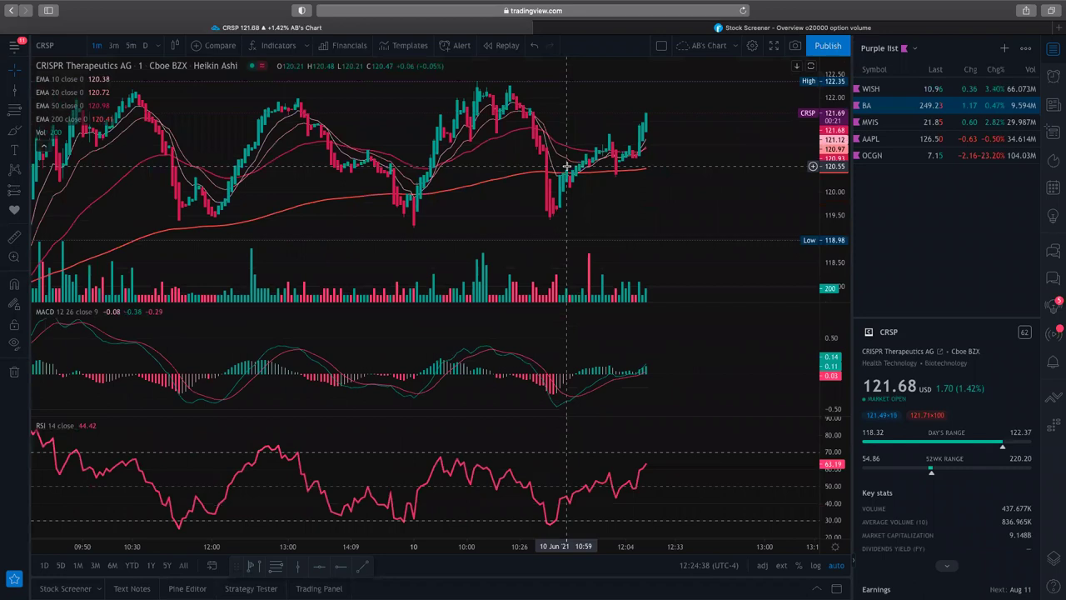
scroll(567, 166, "right", 2)
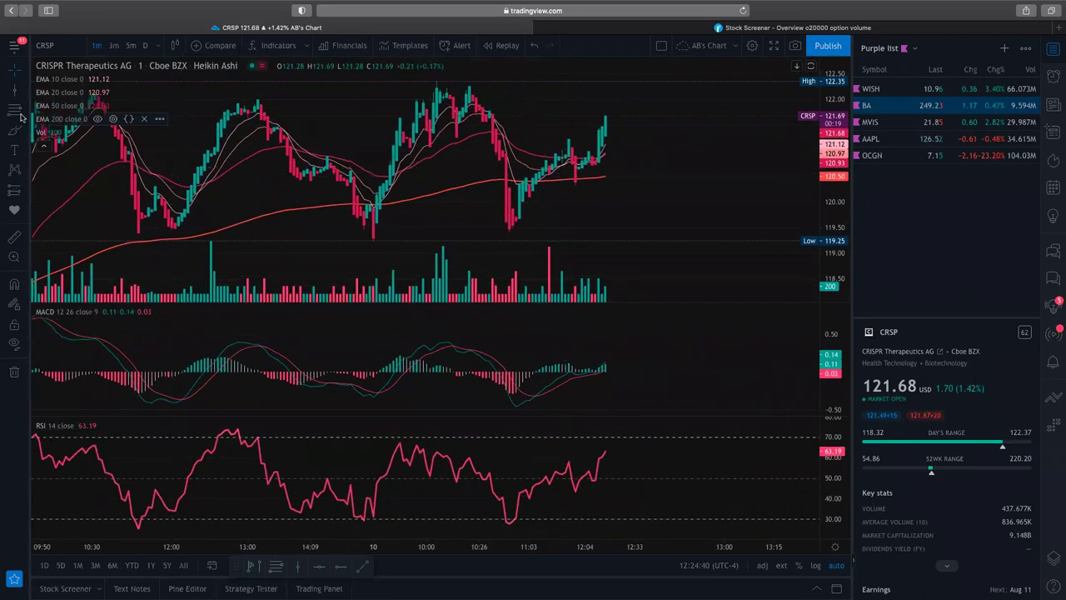
left_click(373, 241)
left_click(435, 82)
- Examine CRSP's 1-minute candles on 10 June against the Fibonacci levels, moving averages, MACD and RSI
scroll(589, 161, "up", 5)
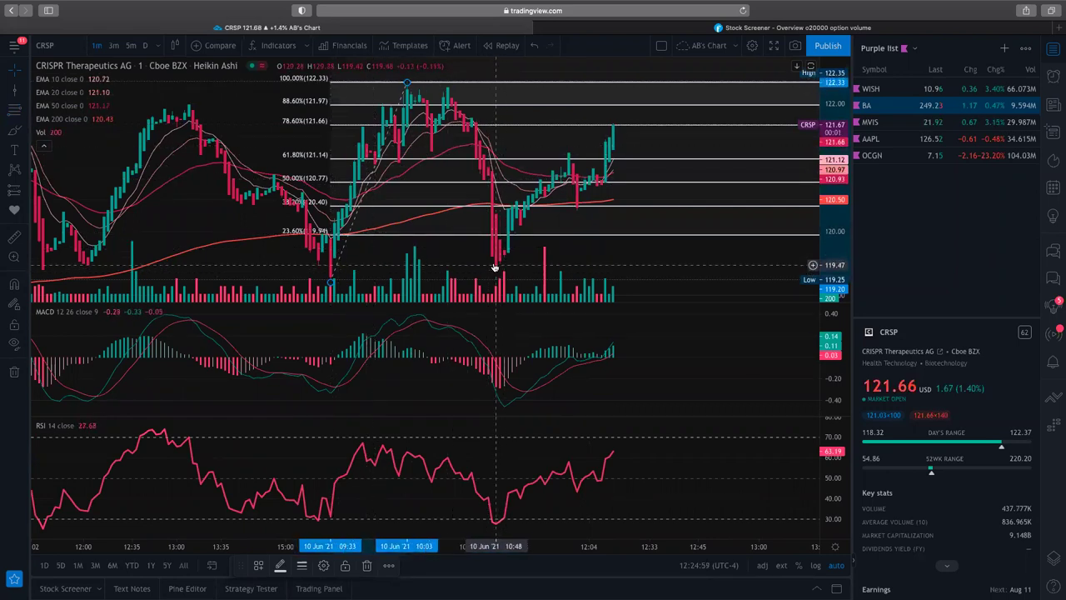
scroll(609, 132, "right", 5)
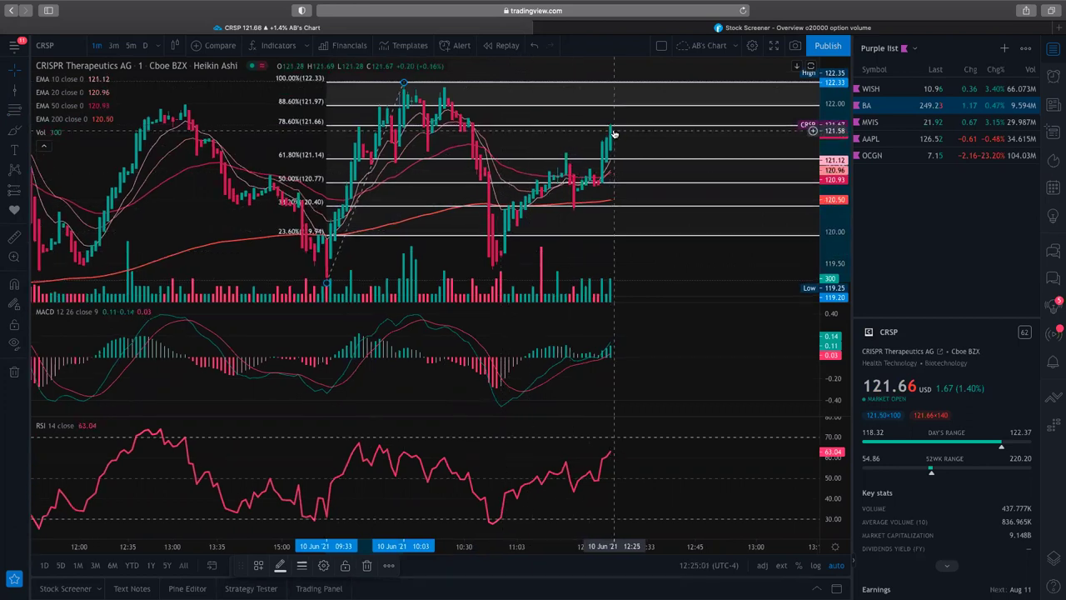
scroll(614, 134, "up", 5)
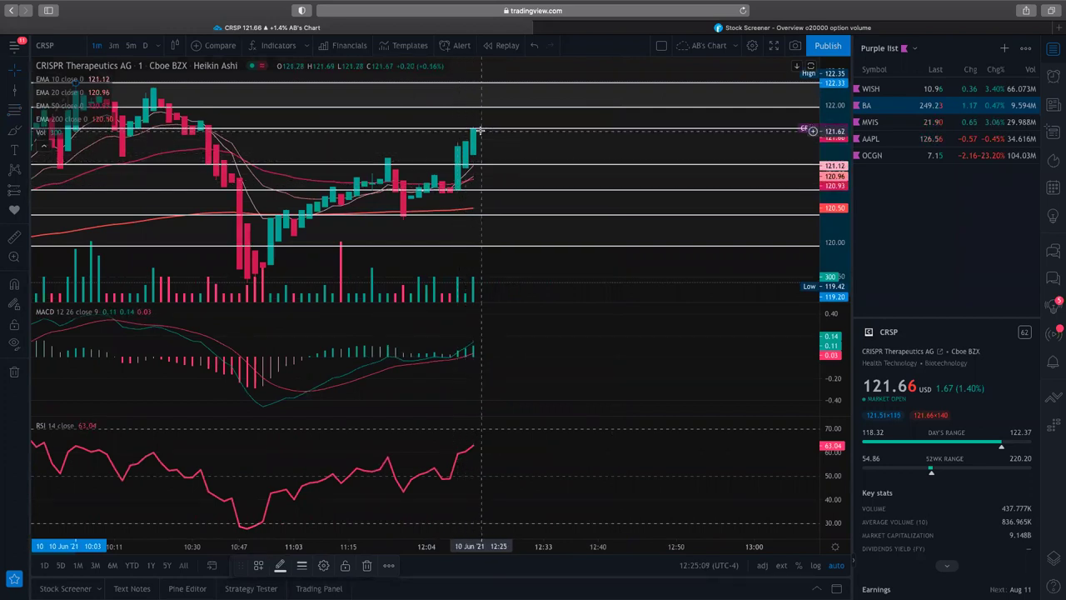
scroll(480, 130, "up", 3)
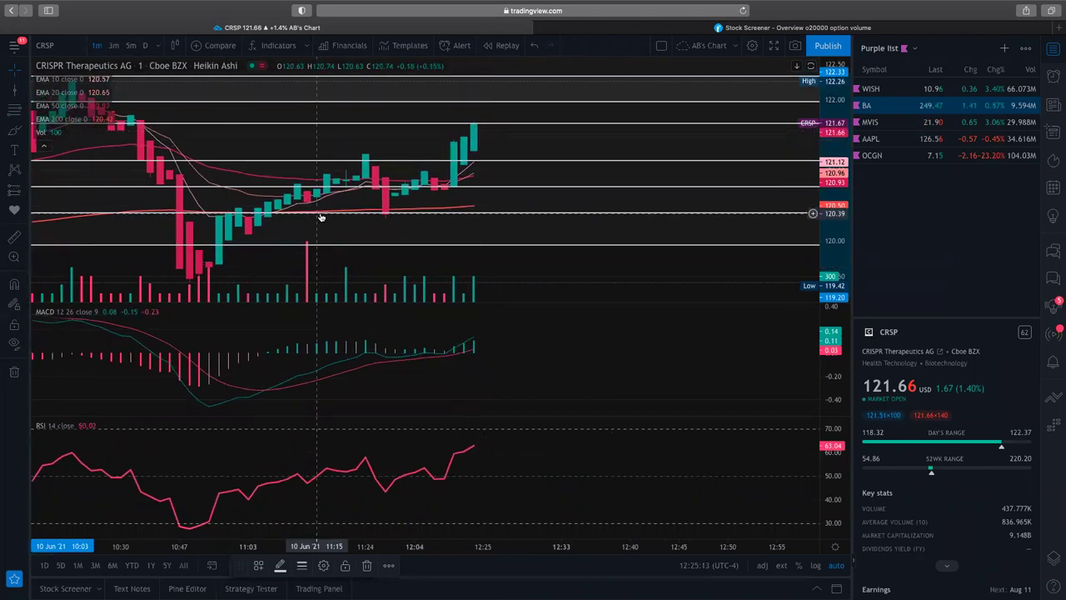
scroll(320, 216, "down", 2)
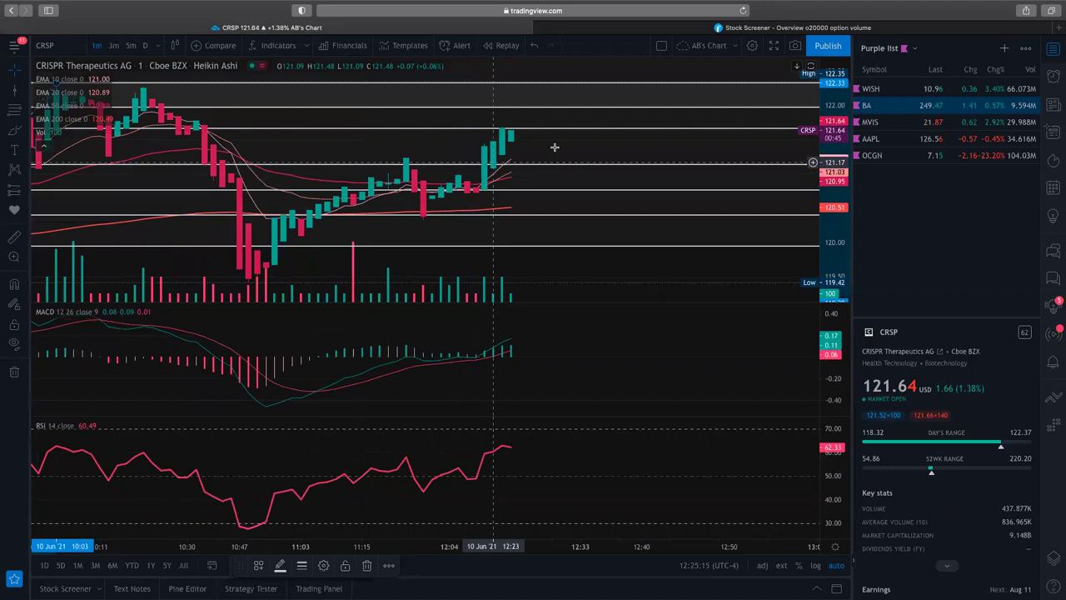
scroll(549, 136, "up", 3)
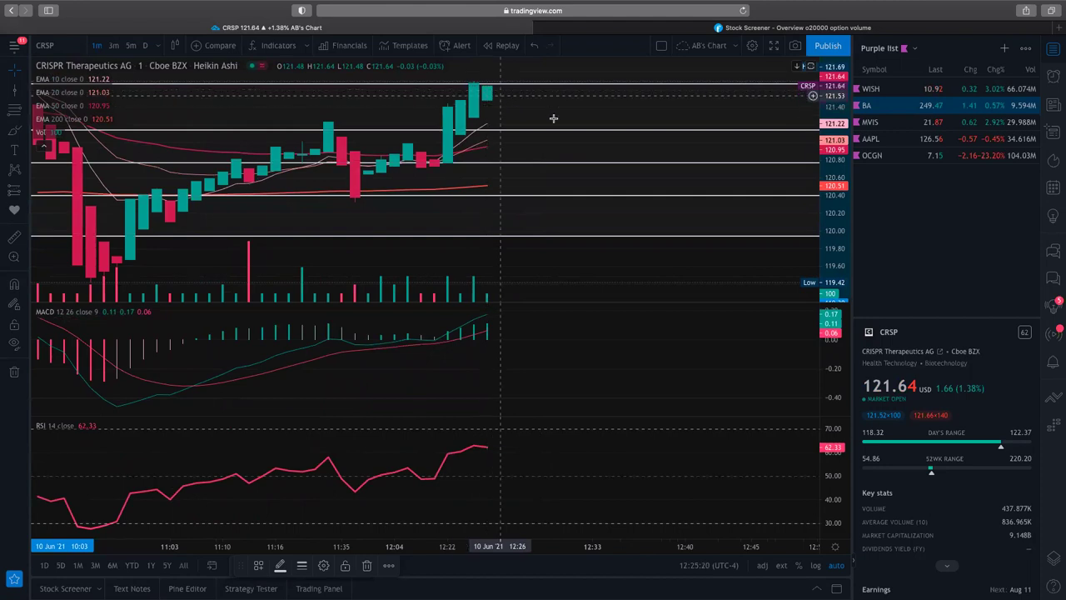
scroll(553, 120, "up", 3)
scroll(555, 125, "up", 2)
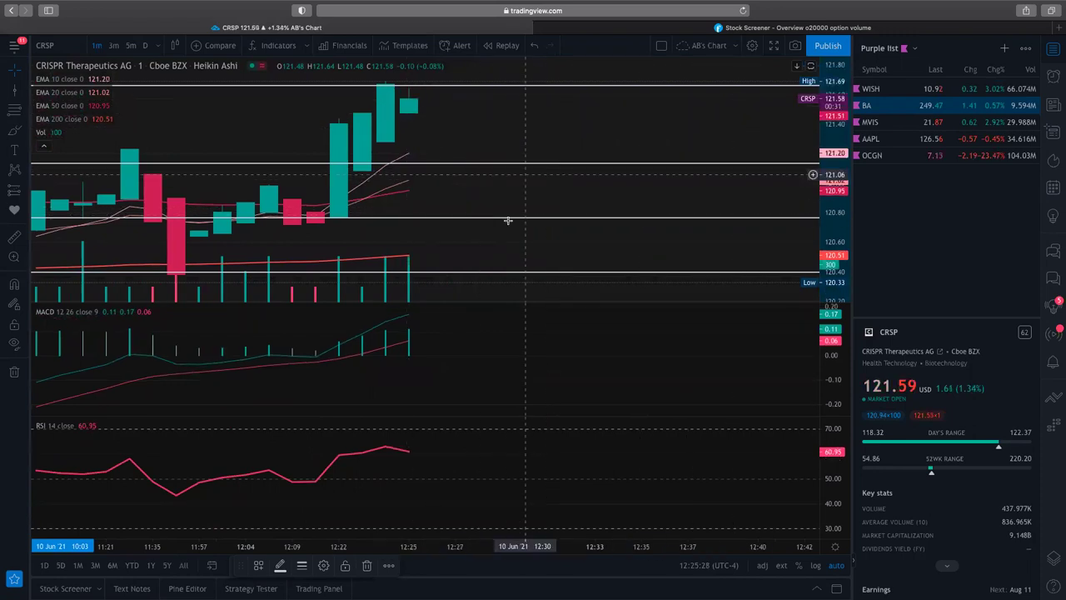
scroll(507, 220, "down", 3)
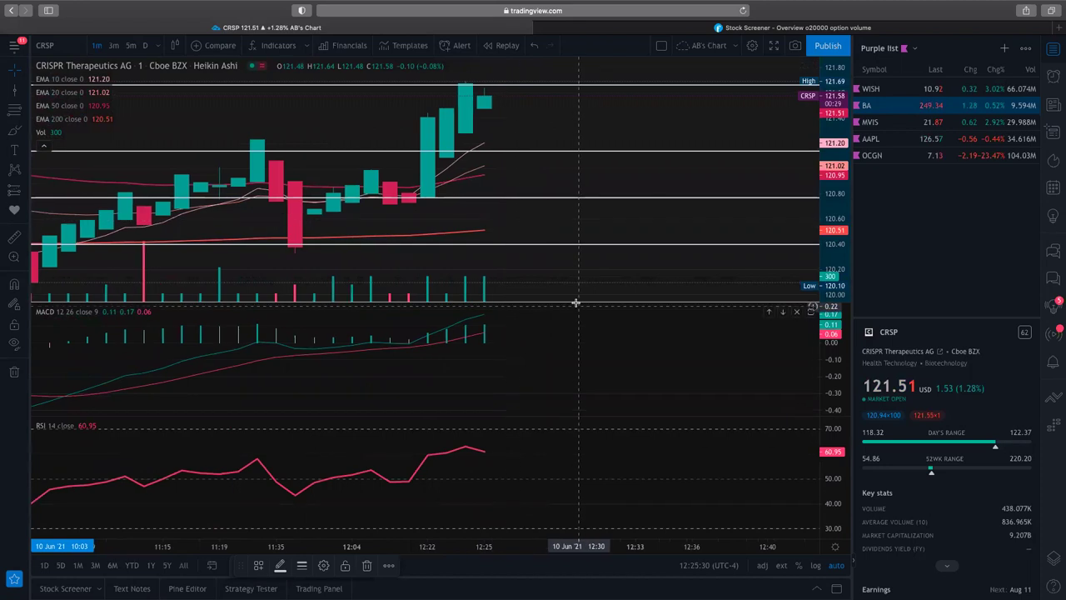
mouse_move(725, 595)
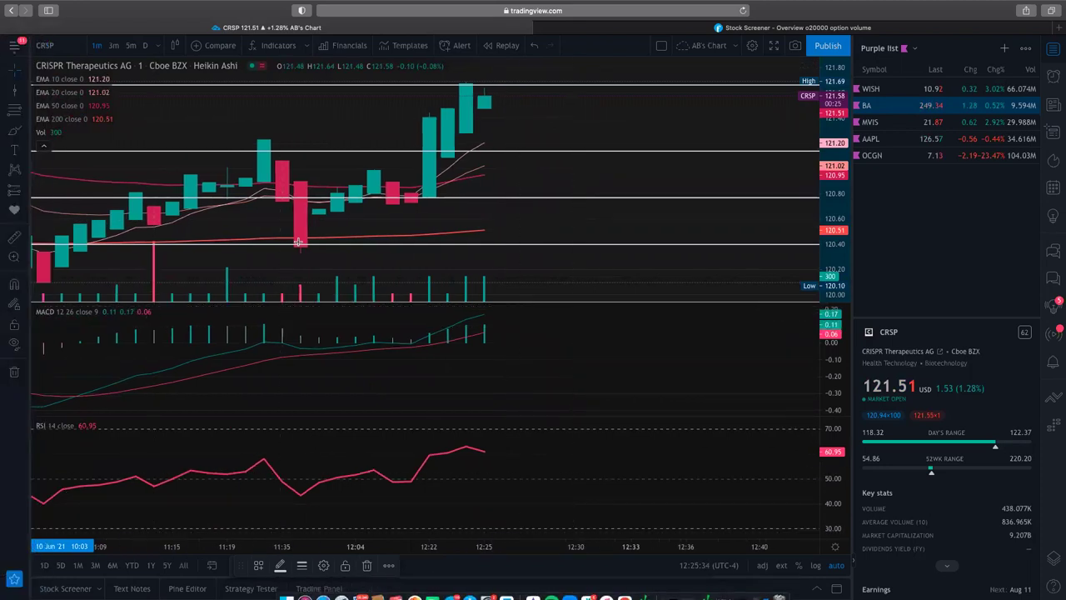
scroll(445, 195, "down", 3)
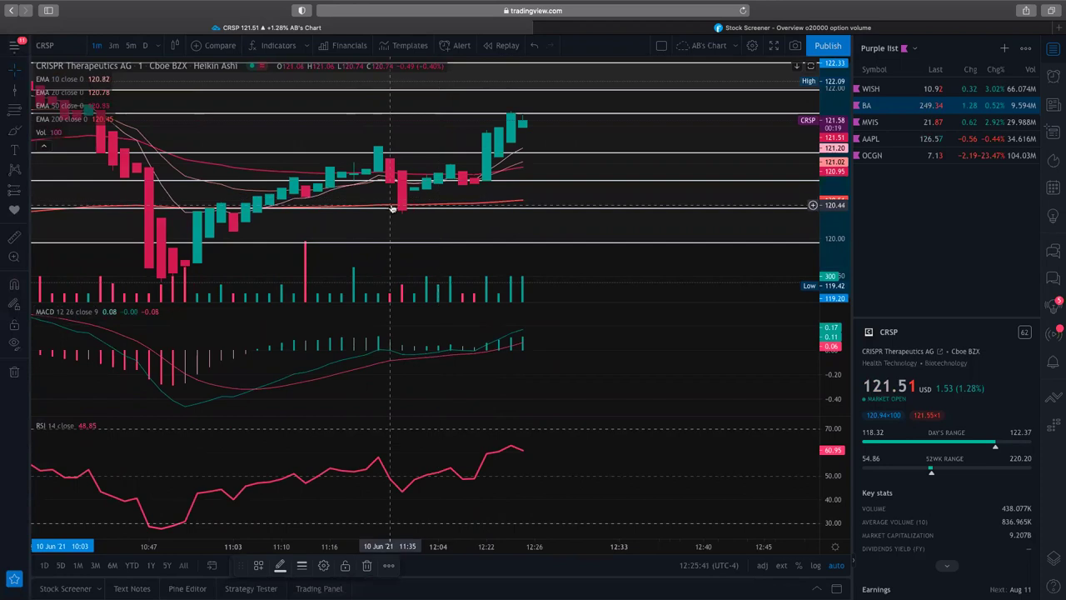
scroll(411, 208, "down", 2)
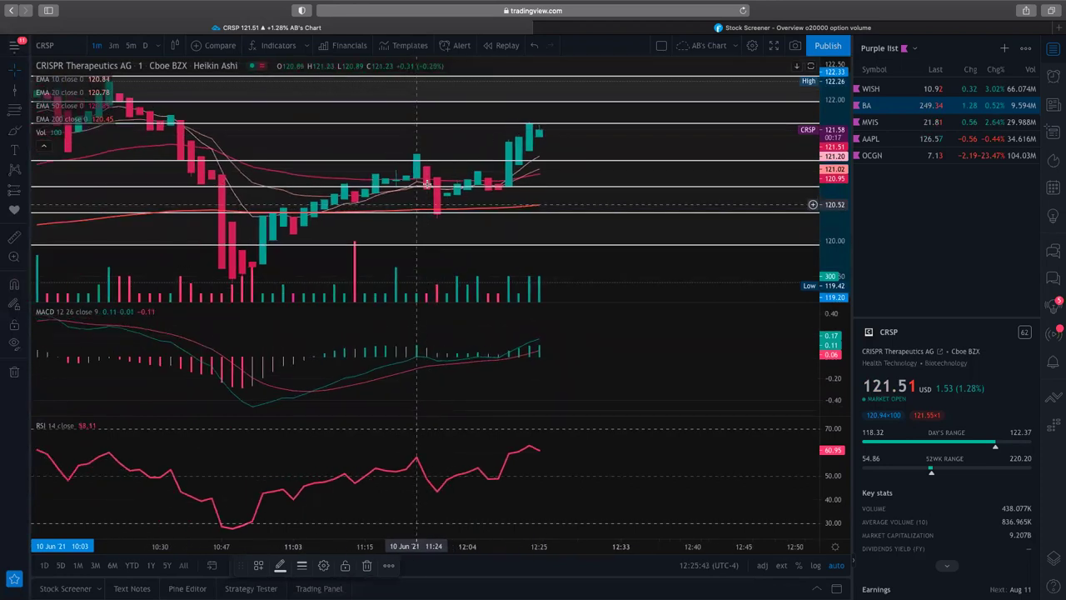
scroll(208, 167, "down", 2)
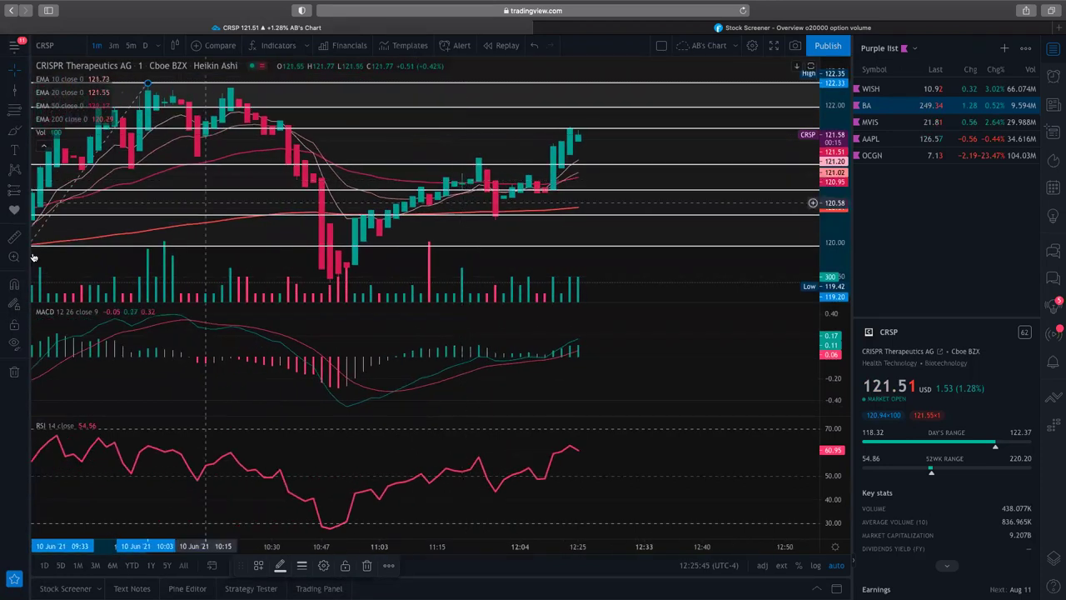
- Open the NASDAQ chart of Airbnb (ABNB)
left_click(61, 48)
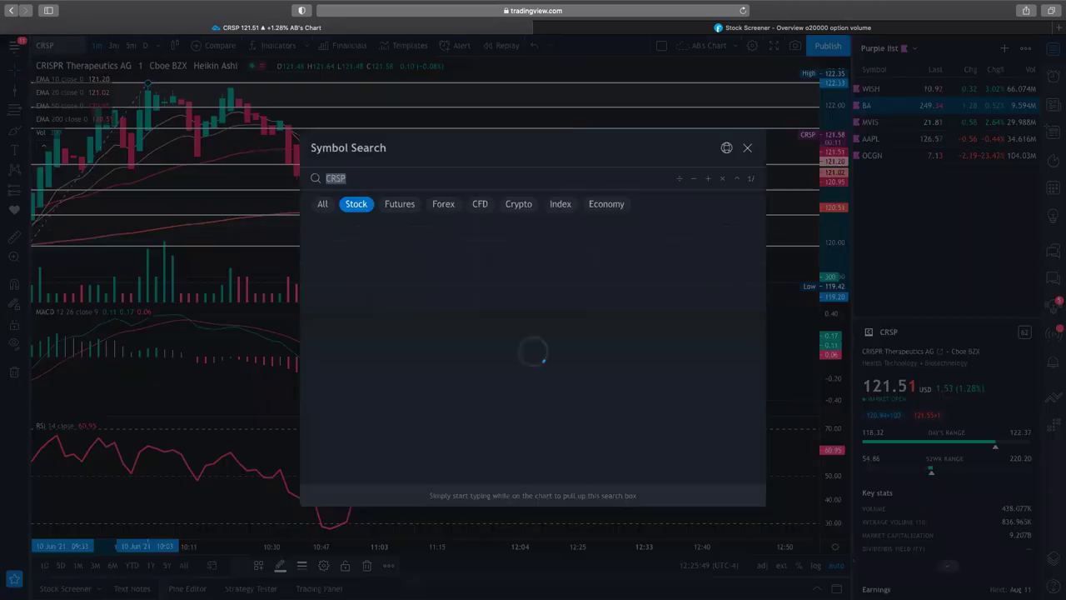
type("ABNB")
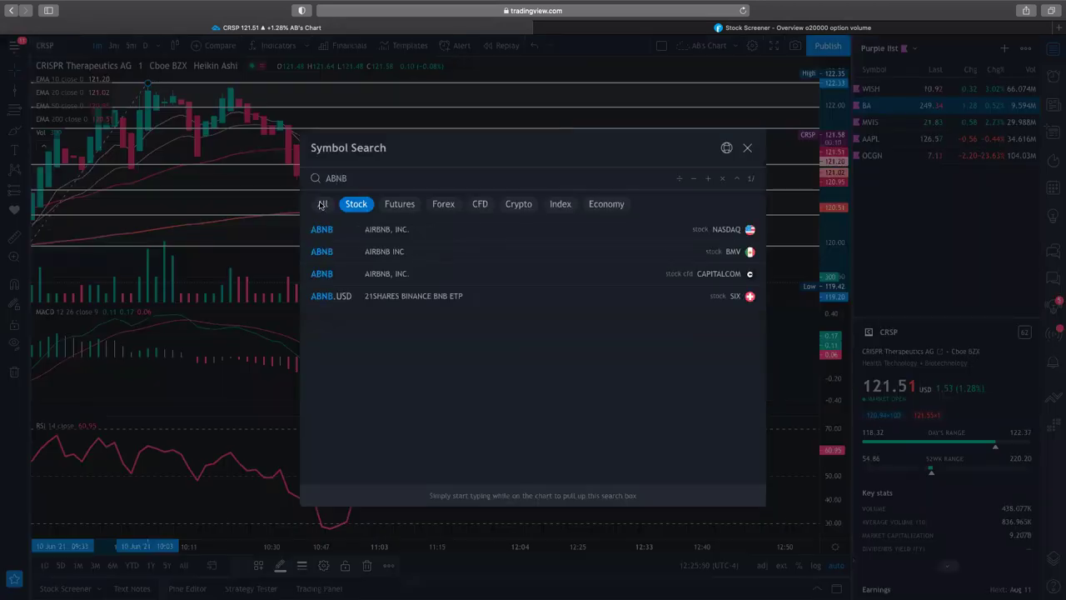
left_click(384, 241)
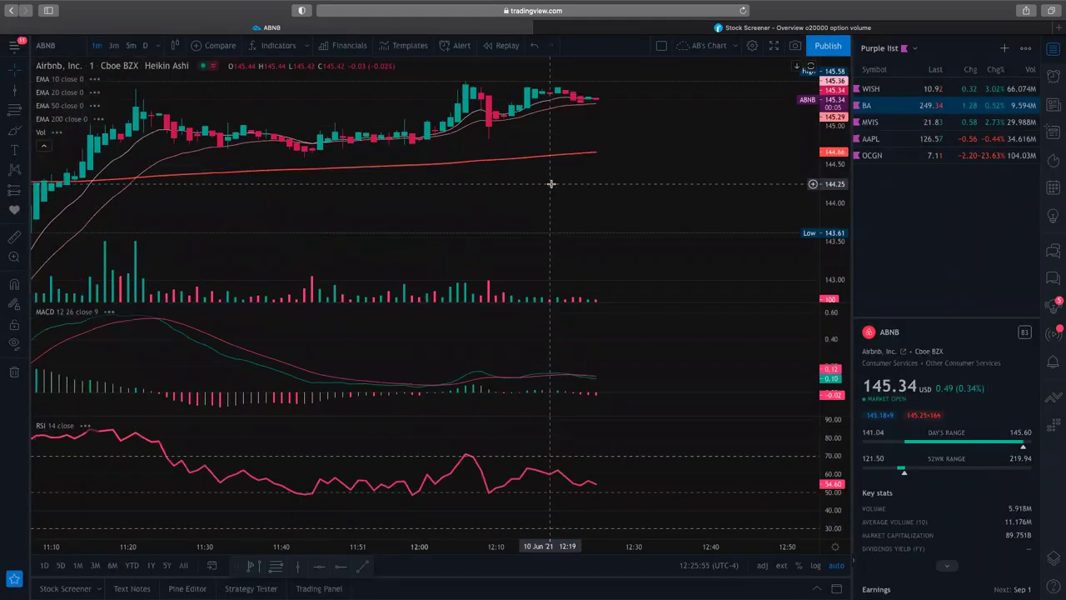
- Draw a Fib Retracement on ABNB from 10 June 10:47 at about 141.07 to 10 June 11:21 at about 145.45
scroll(551, 184, "down", 6)
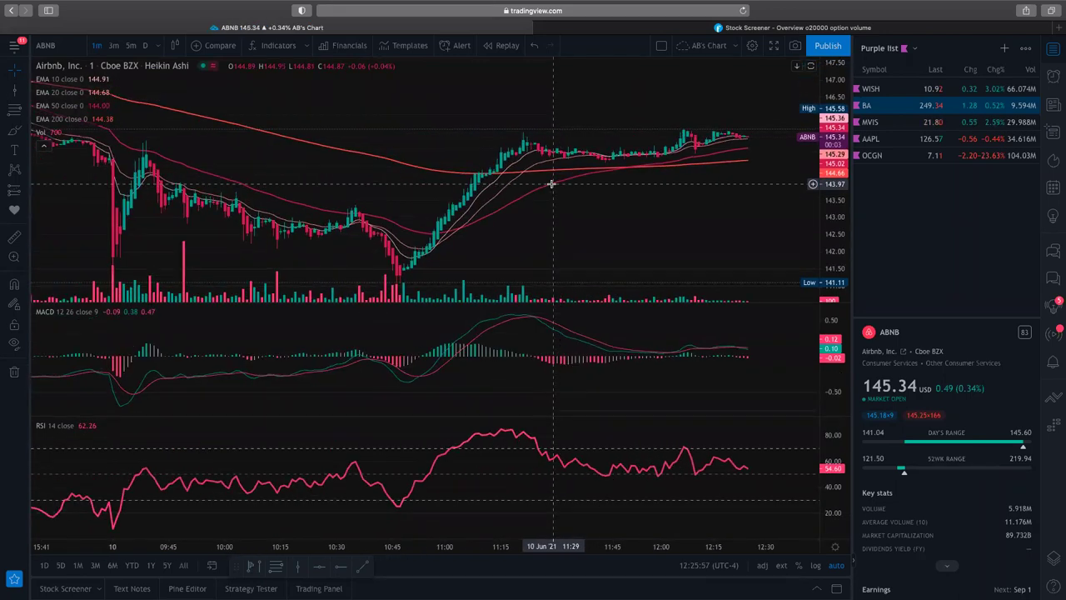
scroll(551, 183, "down", 3)
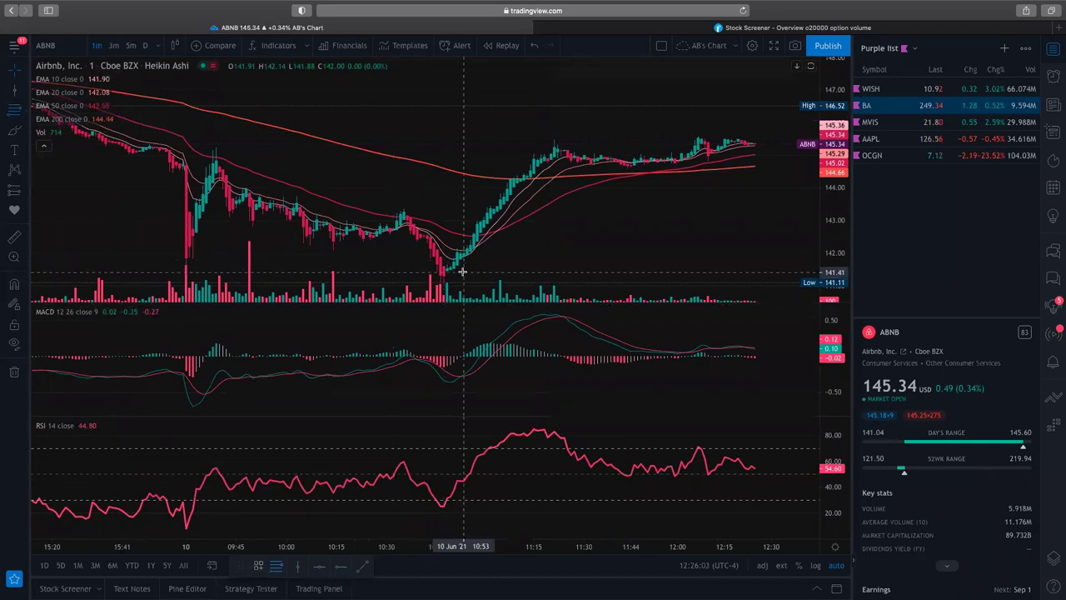
scroll(463, 271, "down", 2)
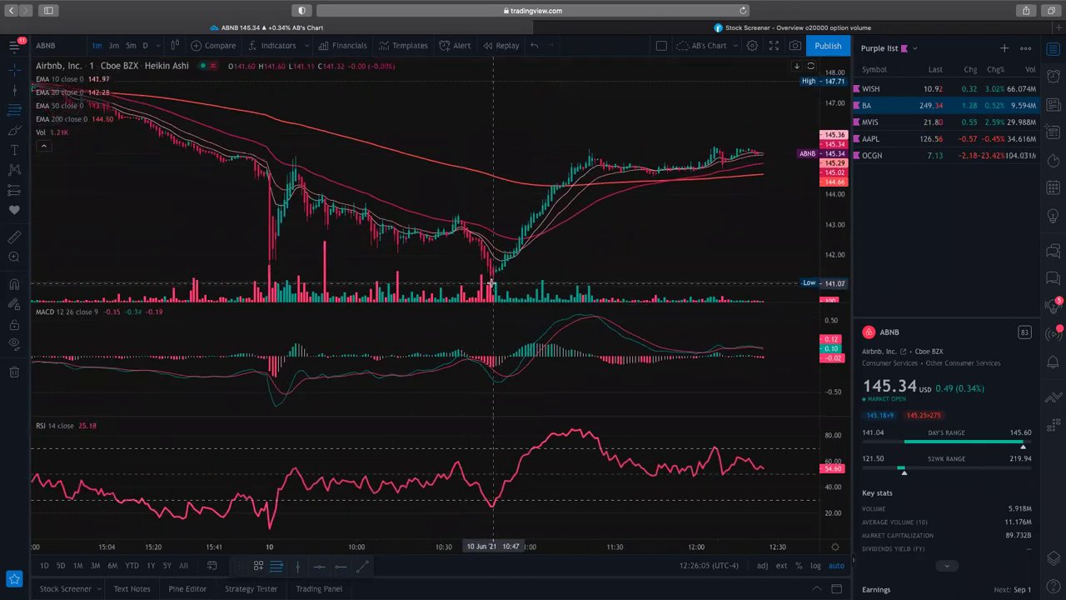
left_click(493, 284)
left_click(590, 148)
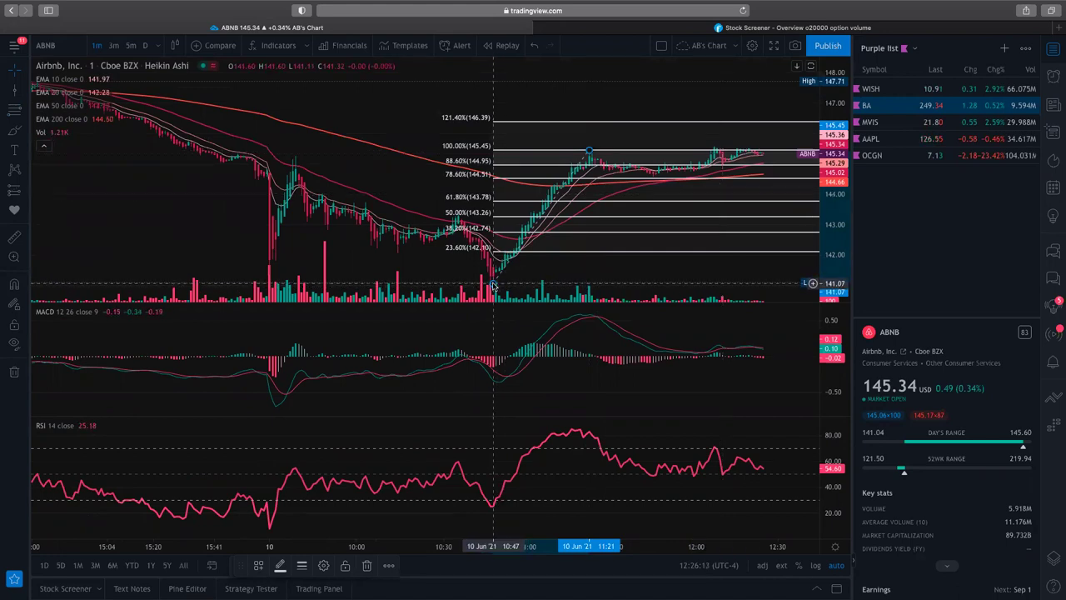
- Examine ABNB's 1-minute candles on 10 June against the Fibonacci levels, moving averages, MACD and RSI
scroll(493, 286, "down", 5)
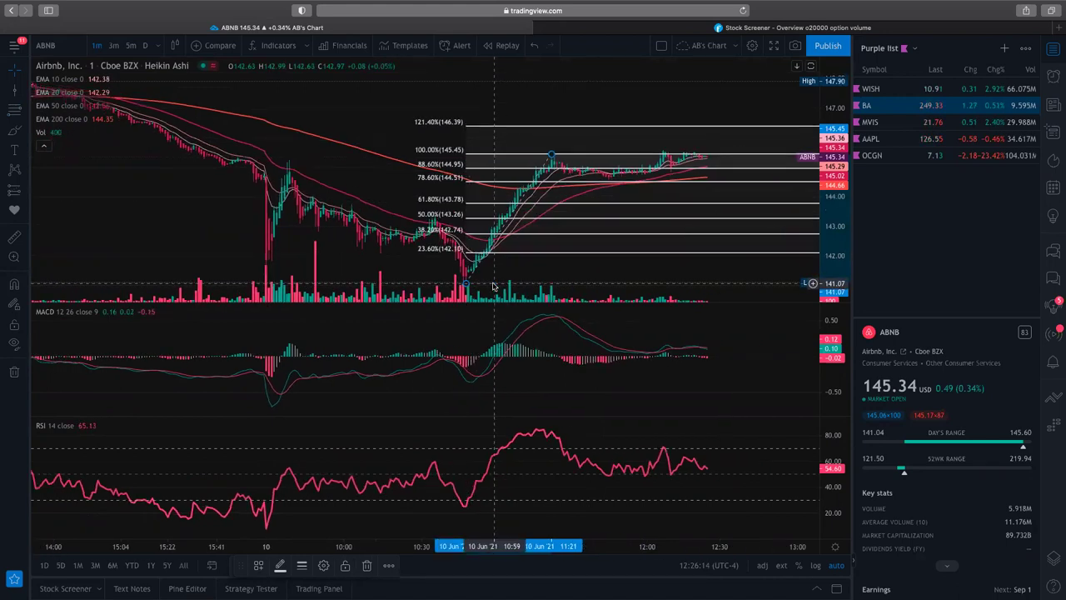
scroll(519, 221, "up", 4)
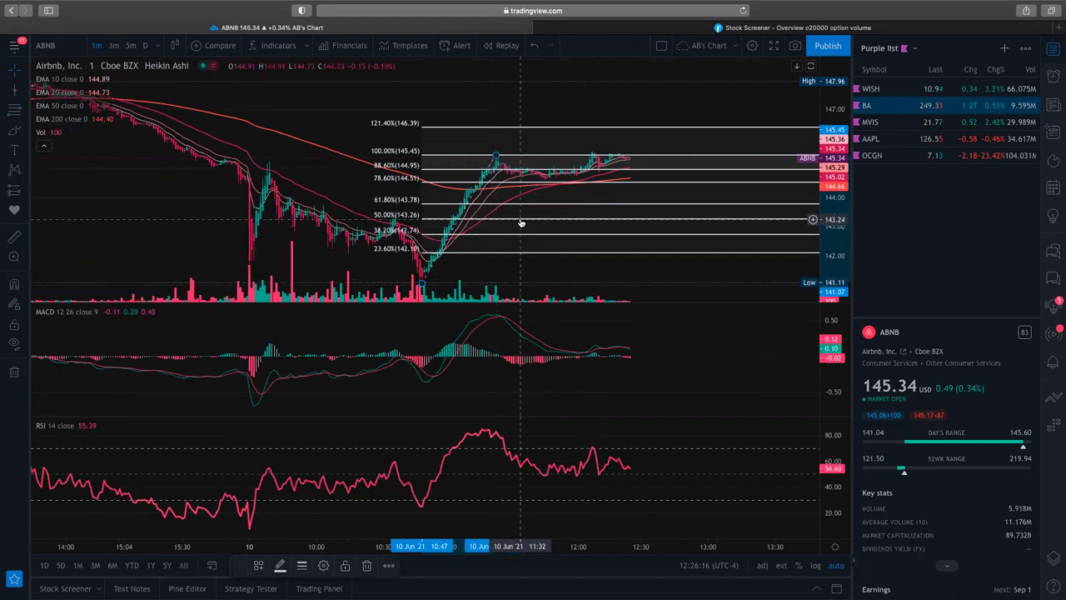
scroll(521, 223, "up", 3)
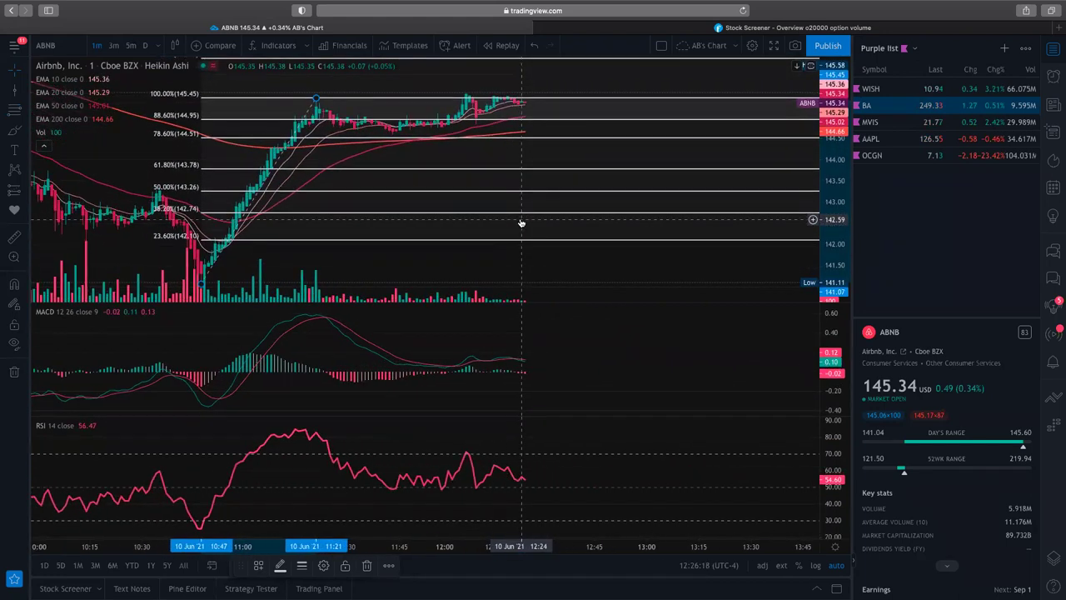
scroll(500, 175, "down", 2)
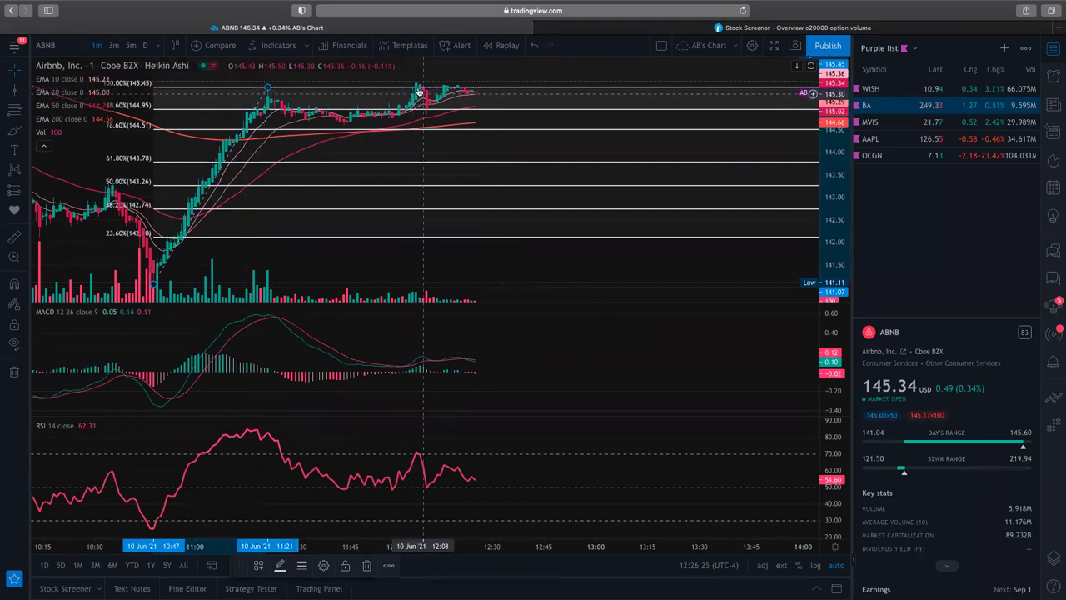
scroll(481, 86, "up", 4)
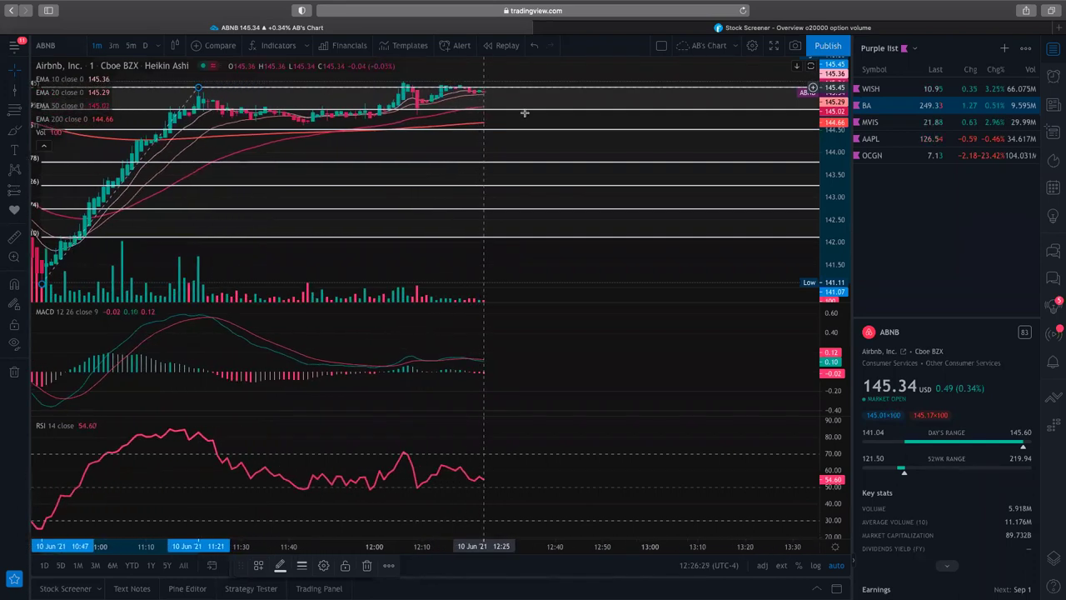
scroll(489, 94, "up", 3)
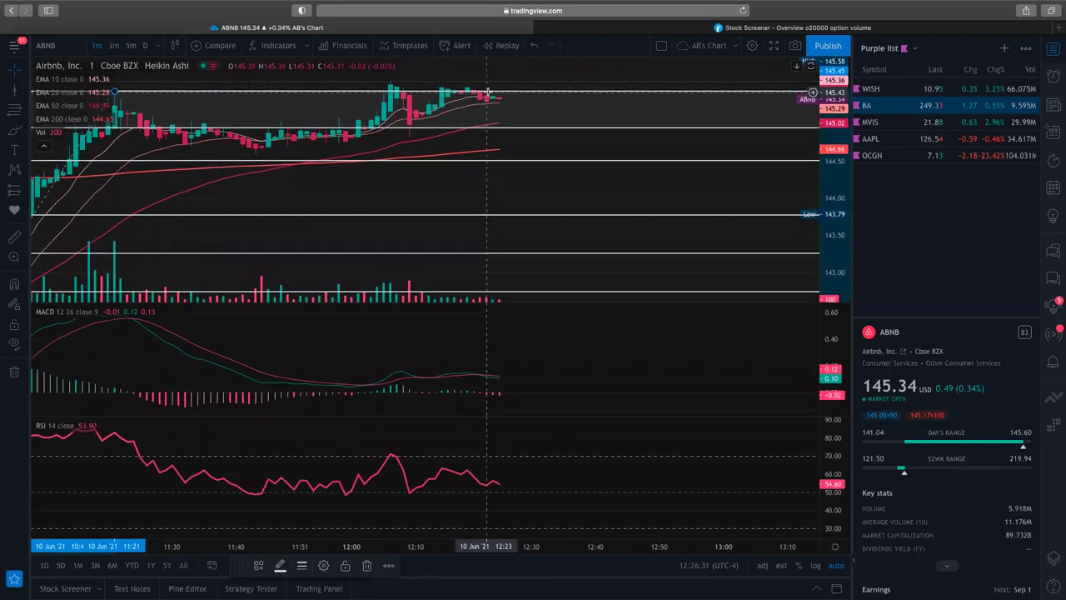
scroll(490, 93, "up", 1)
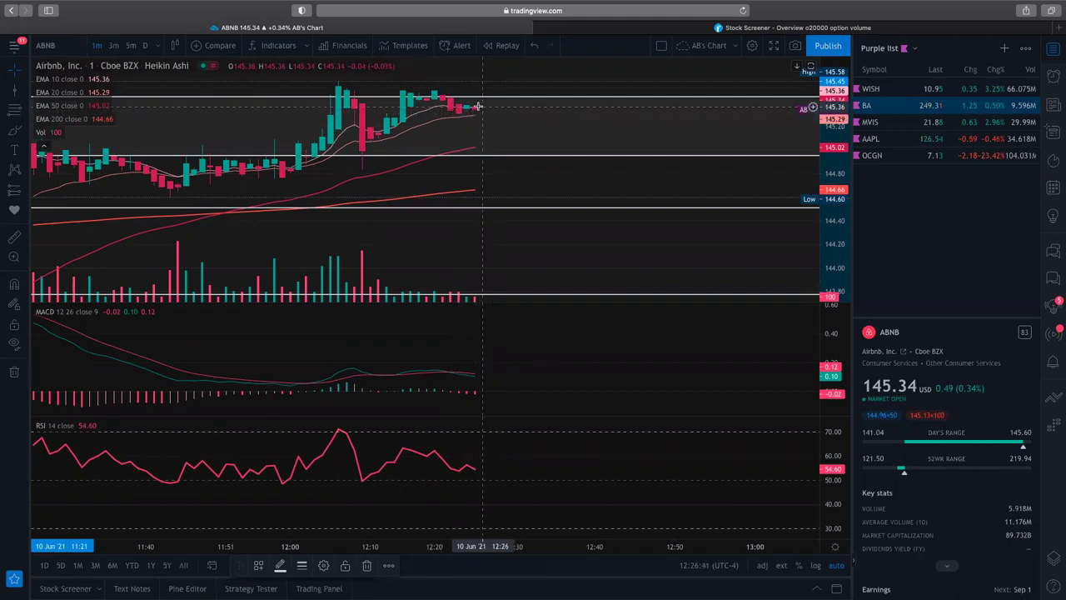
scroll(469, 231, "down", 5)
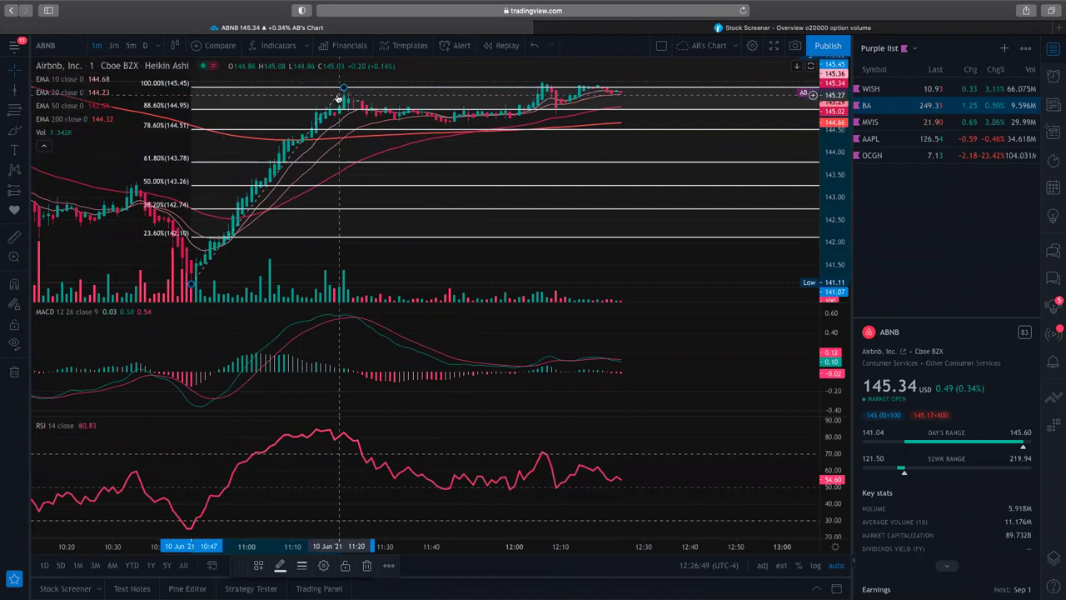
scroll(338, 100, "down", 4)
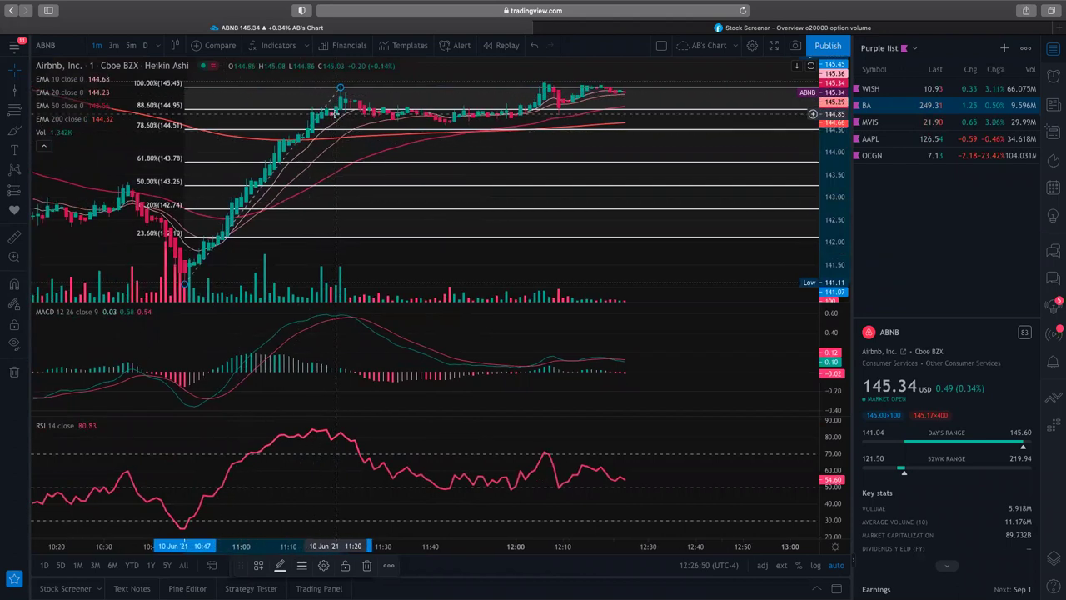
scroll(337, 113, "up", 5)
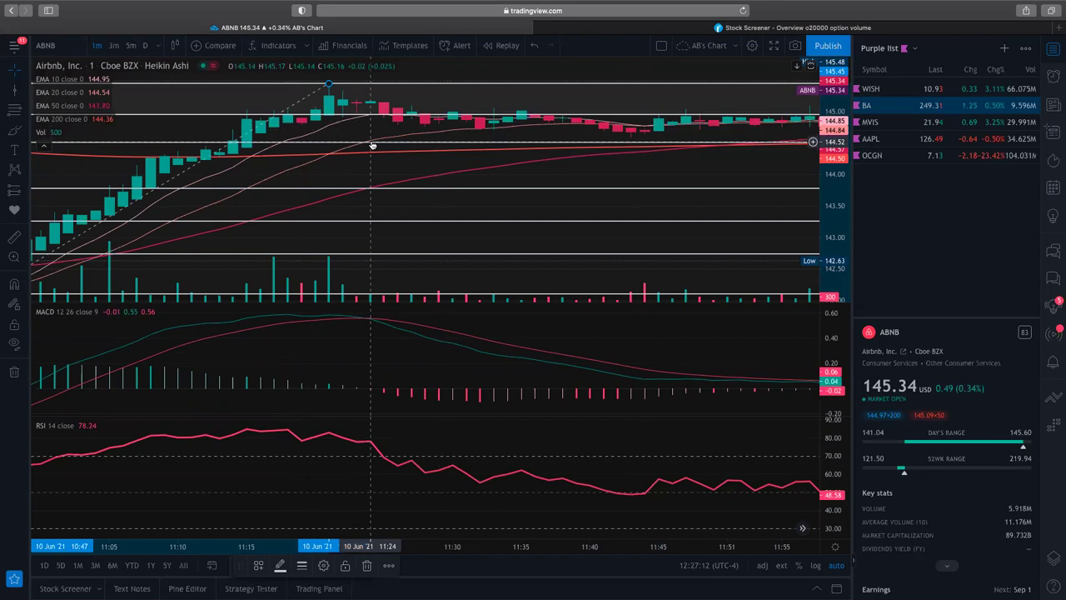
- Examine ABNB's price action on 9 June and into the 10 June open against the EMAs, MACD and RSI
scroll(405, 171, "down", 5)
scroll(405, 171, "left", 10)
scroll(407, 170, "down", 5)
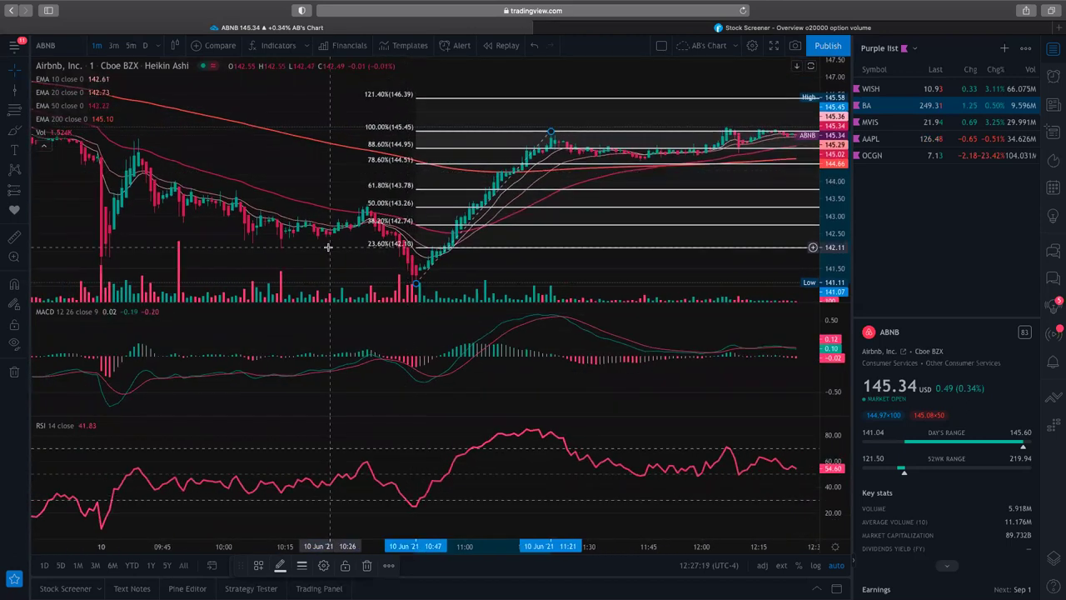
scroll(119, 171, "left", 8)
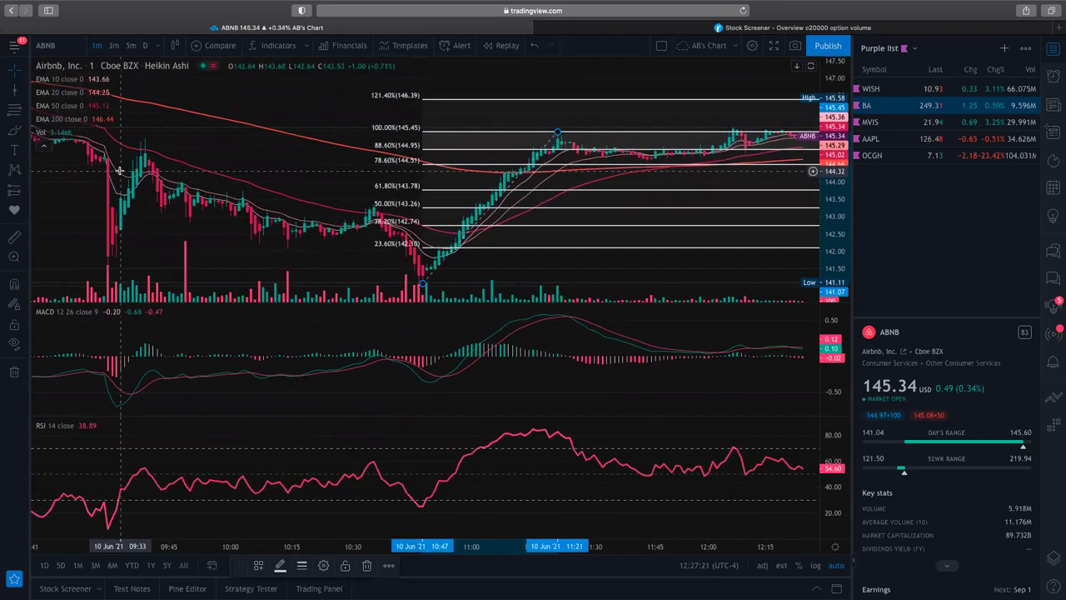
scroll(119, 171, "left", 10)
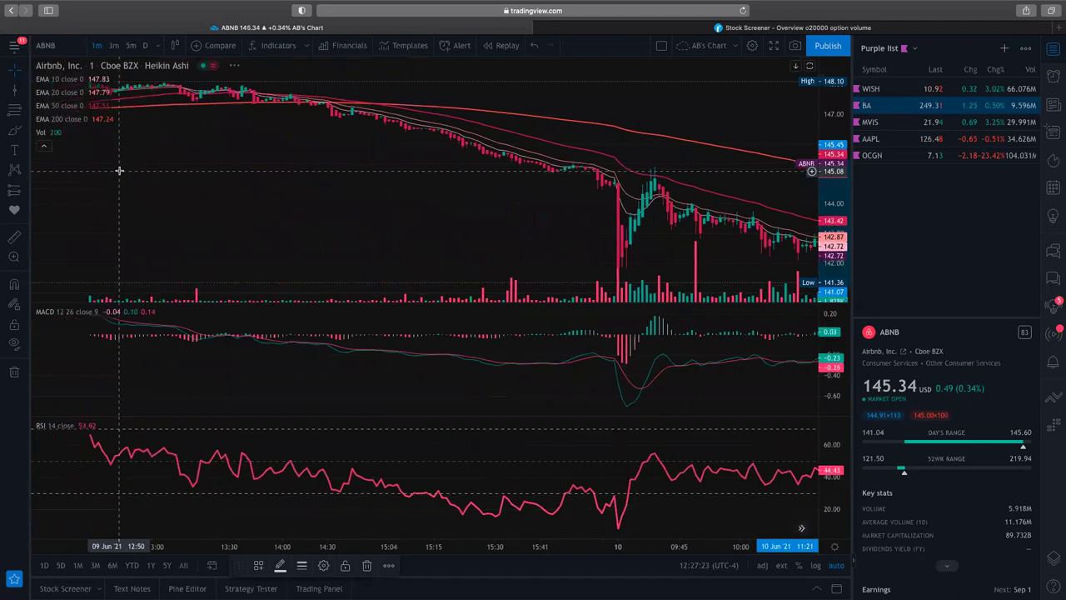
scroll(120, 171, "left", 10)
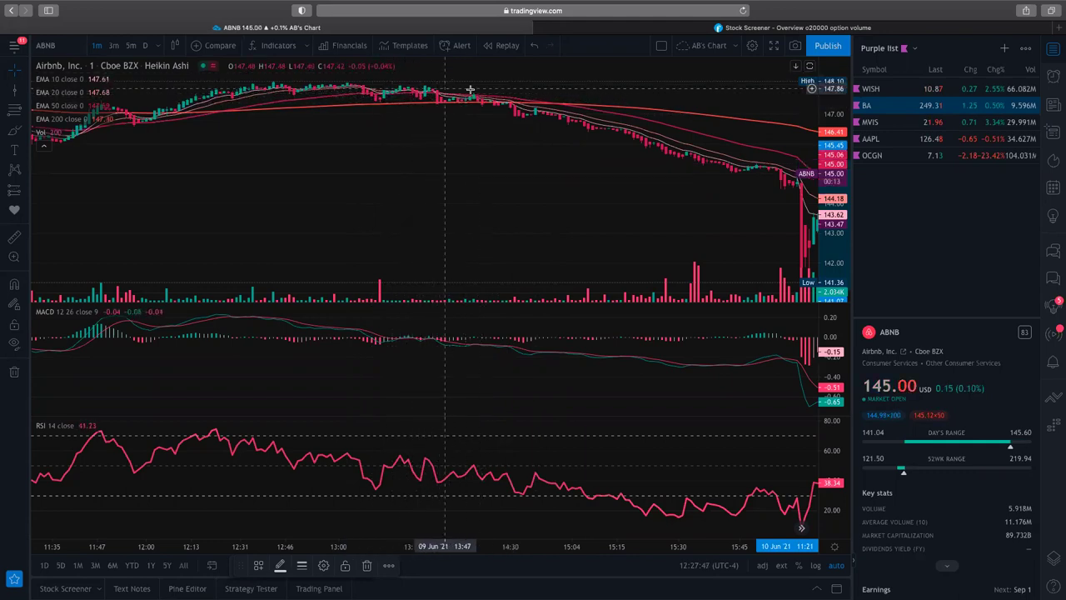
scroll(509, 109, "right", 5)
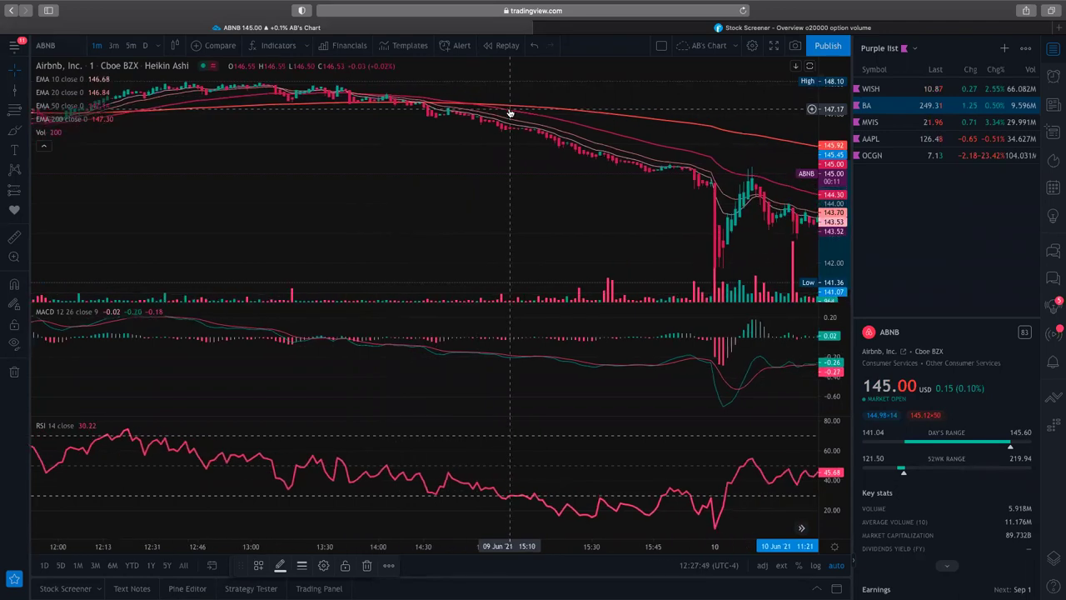
scroll(509, 109, "right", 1)
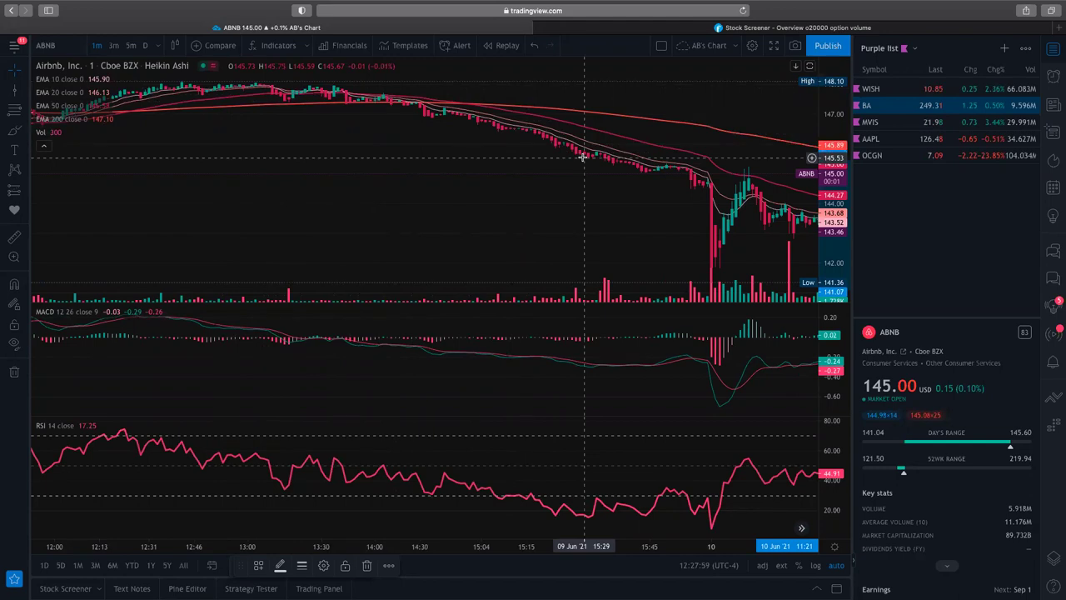
scroll(582, 157, "down", 2)
scroll(464, 133, "down", 5)
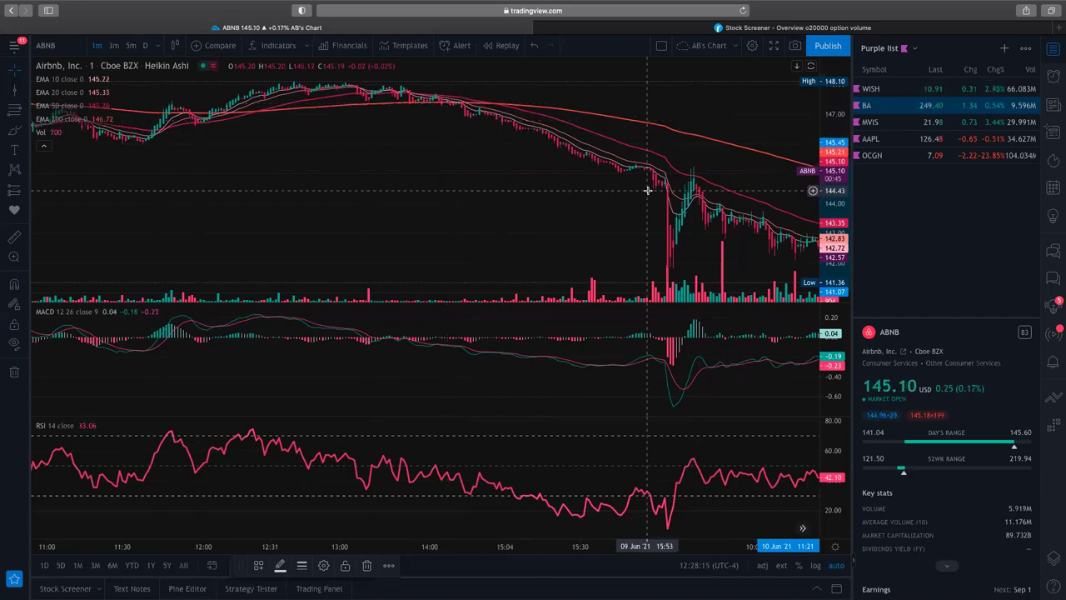
- Examine ABNB's most recent candles on 10 June, around 12:00 to 12:28, against the Fibonacci levels and EMAs
scroll(648, 191, "right", 3)
scroll(648, 191, "right", 5)
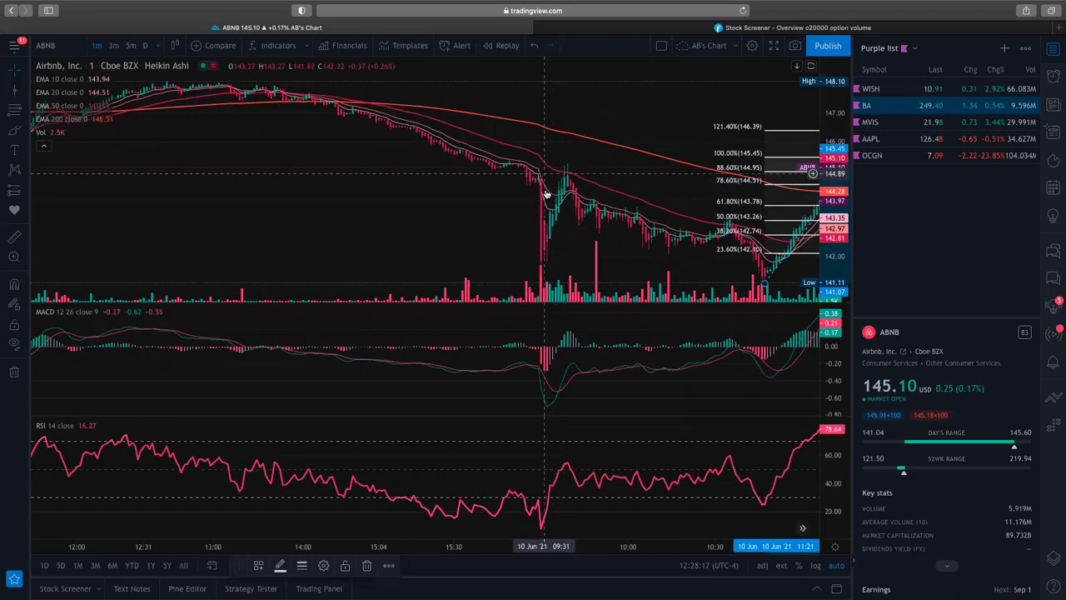
scroll(587, 264, "right", 15)
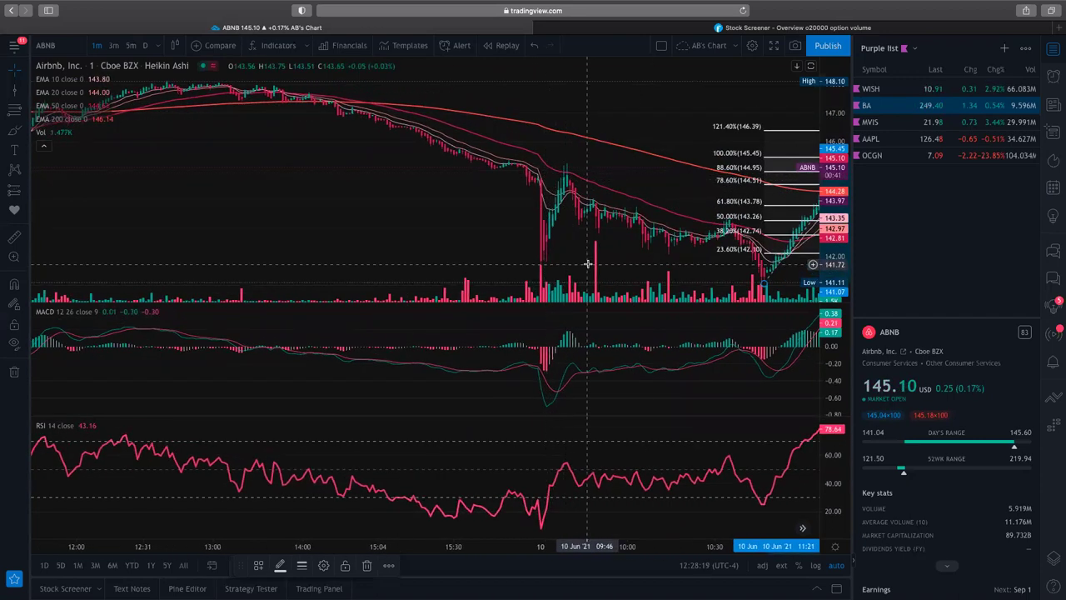
scroll(580, 191, "right", 10)
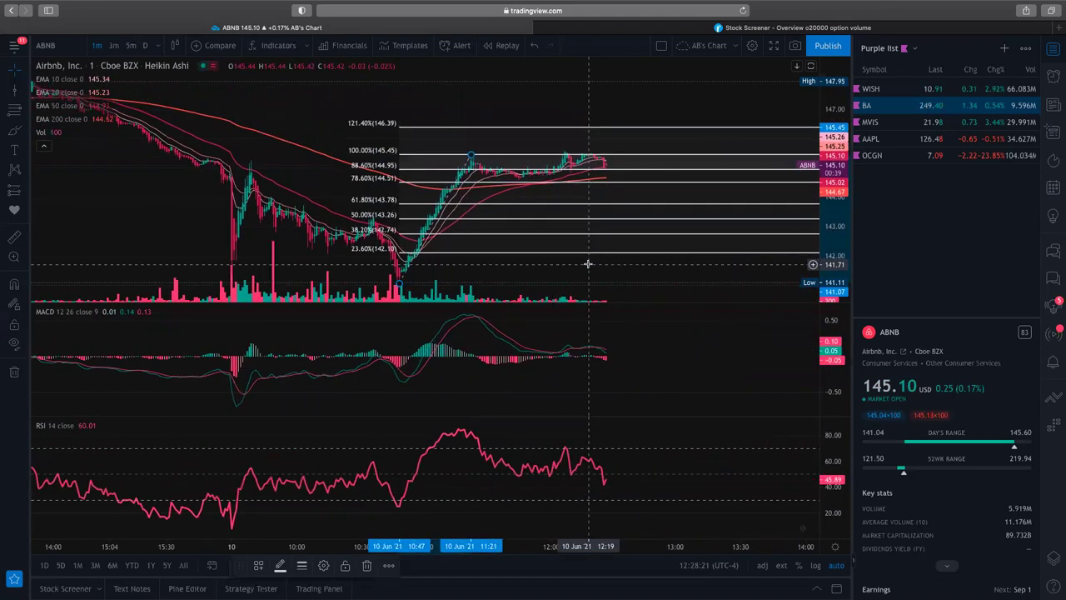
scroll(580, 192, "up", 3)
scroll(581, 192, "up", 2)
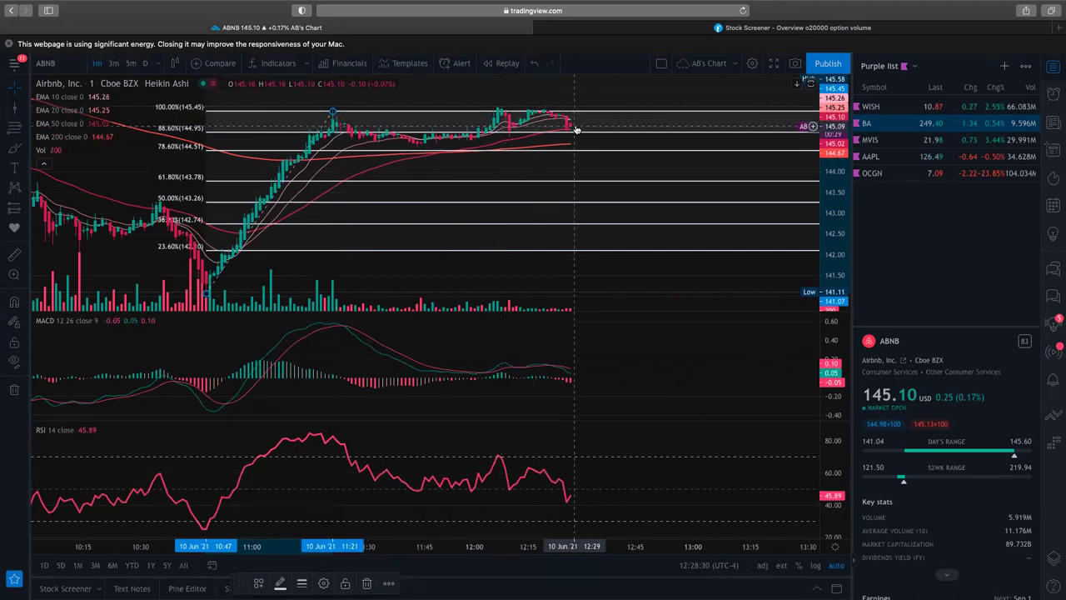
scroll(579, 135, "up", 4)
scroll(579, 136, "up", 3)
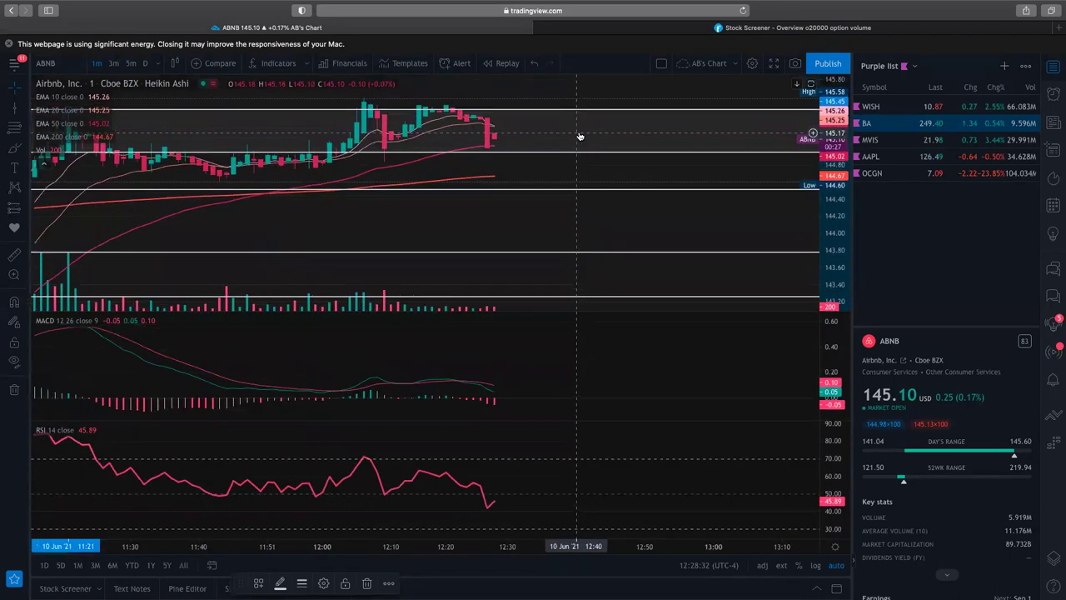
scroll(483, 168, "up", 2)
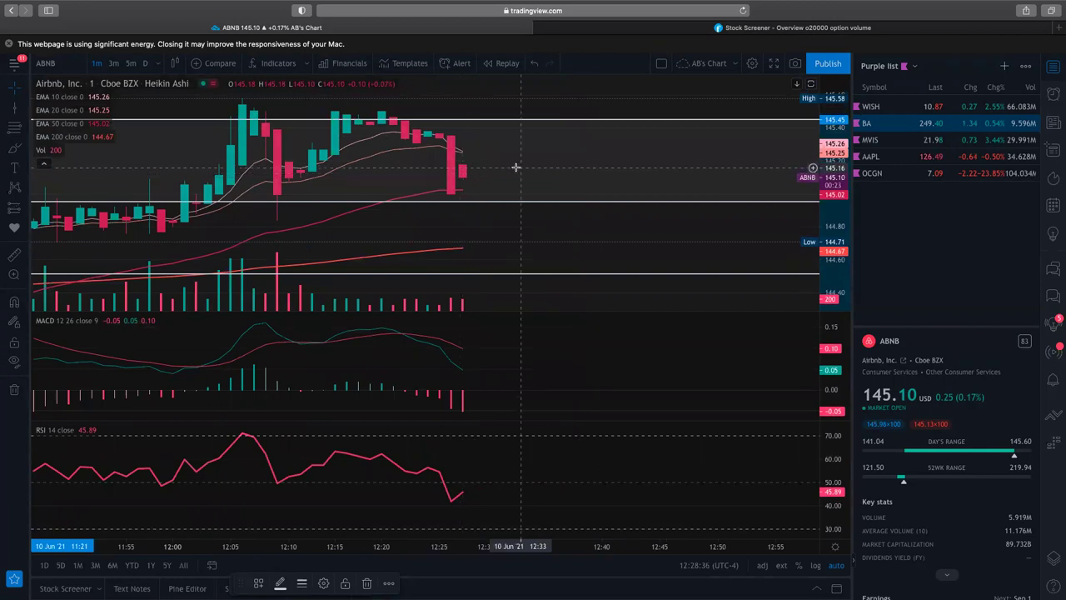
scroll(516, 167, "down", 1)
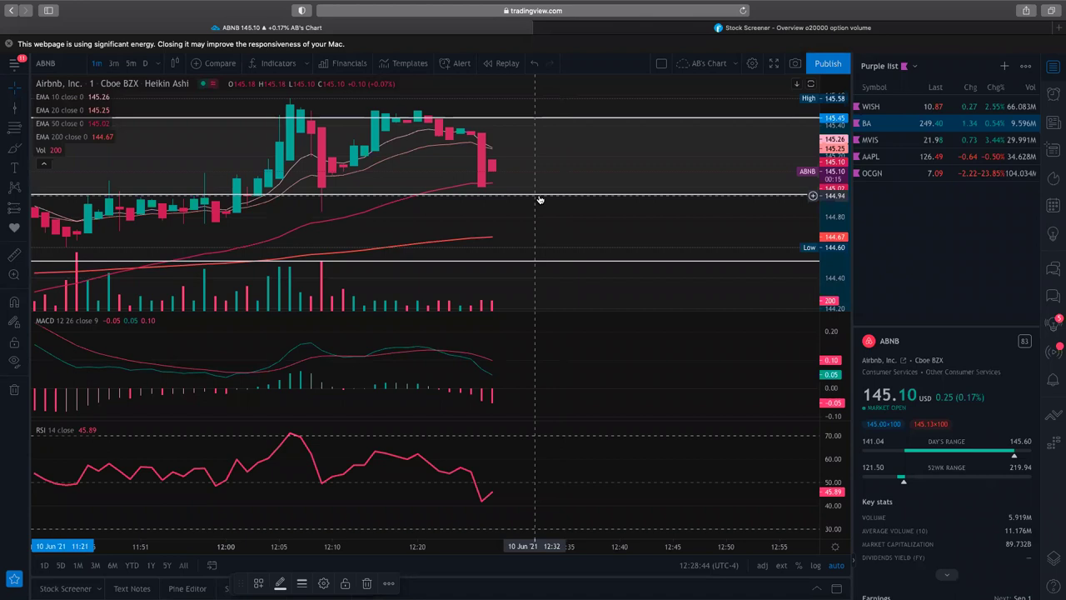
- Dismiss the browser's notice about the webpage using significant energy
mouse_move(599, 31)
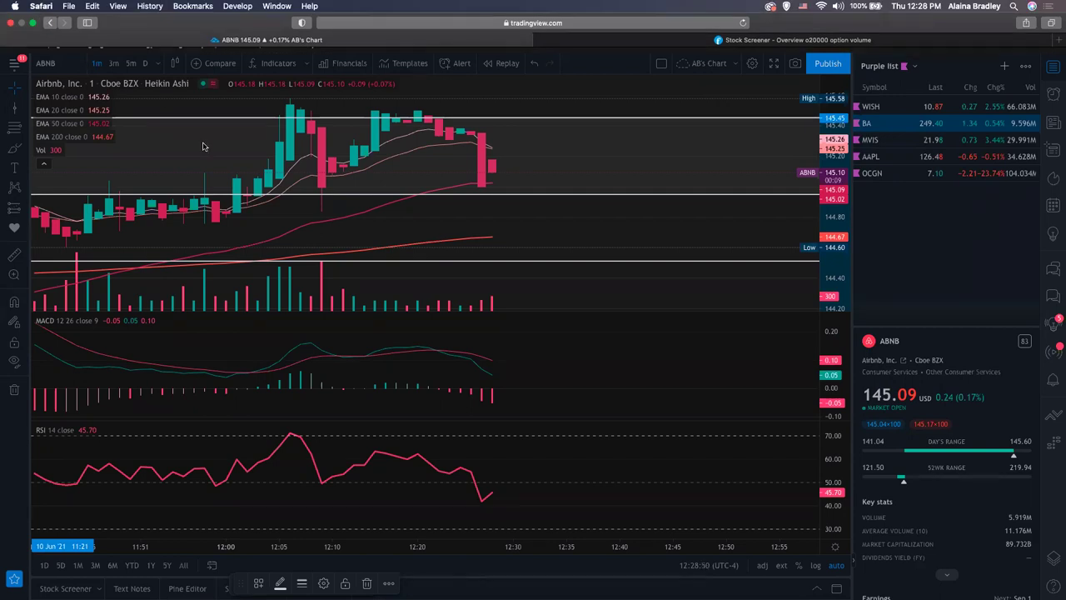
left_click(8, 44)
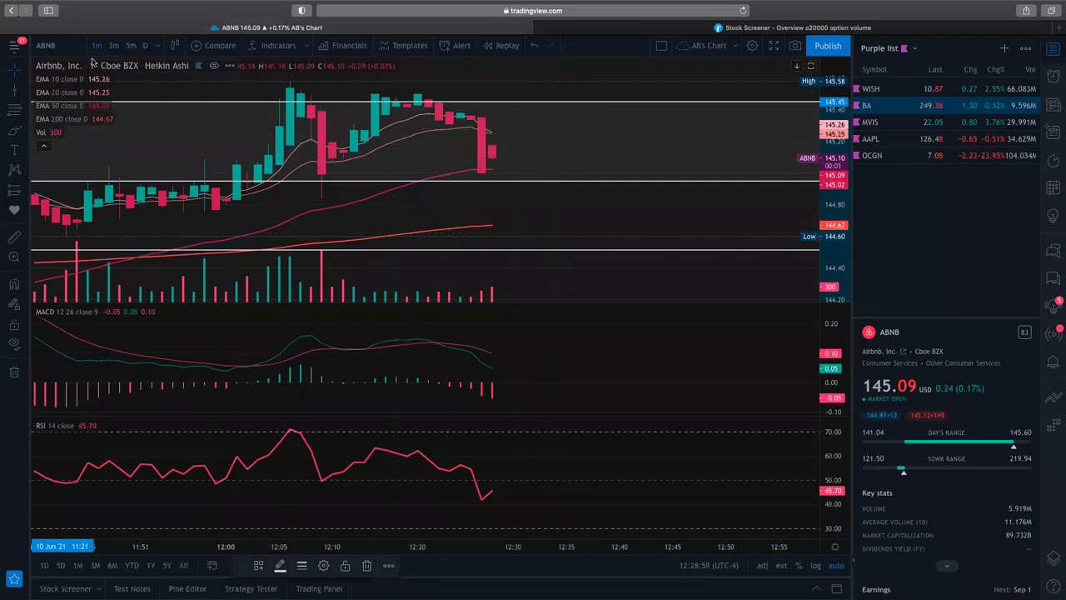
- Open the 1-minute chart of the iShares Russell 2000 ETF (IWM), covering 9 June afternoon through 10 June
left_click(46, 49)
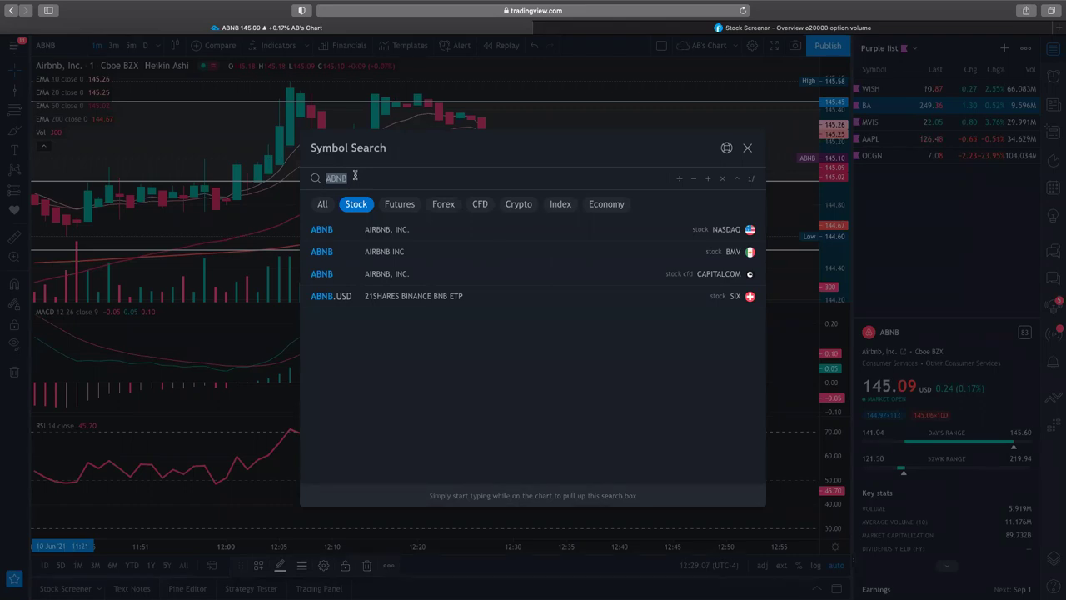
type("IWM")
key("Return")
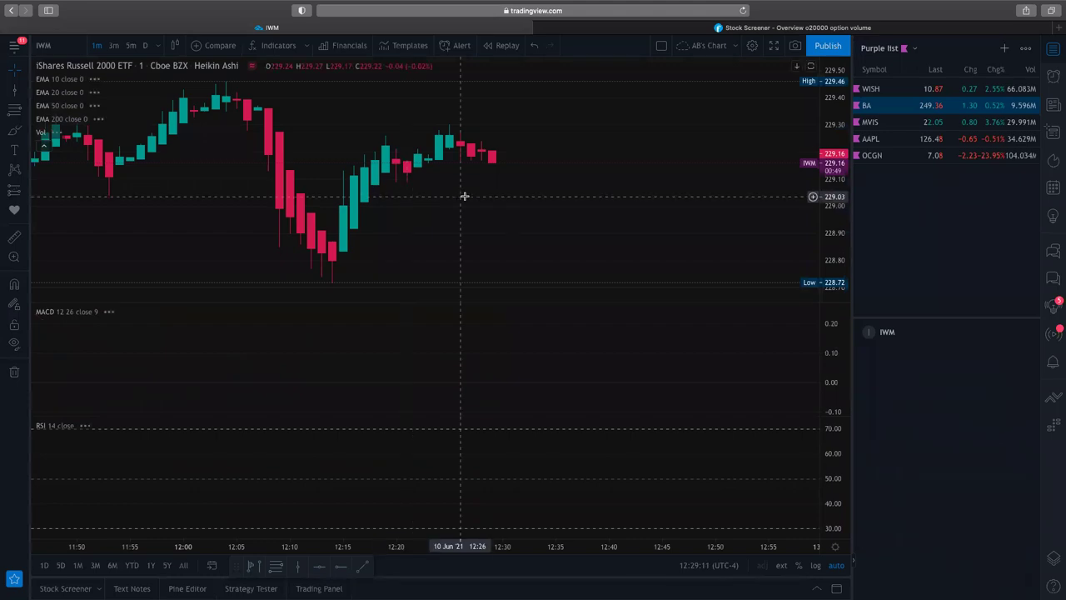
scroll(464, 196, "down", 6)
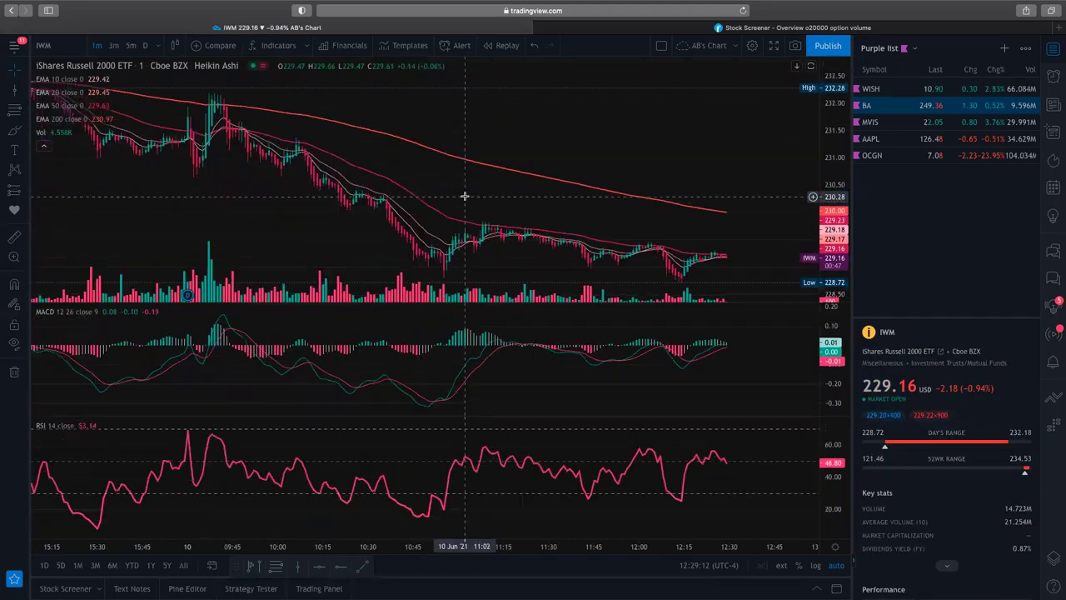
scroll(464, 196, "down", 1)
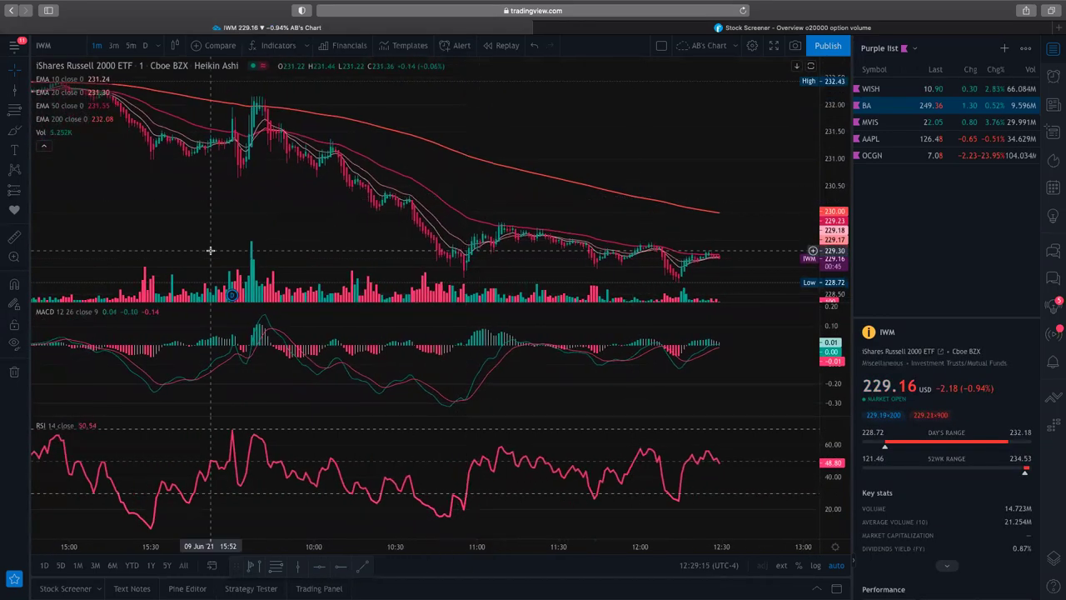
left_click(464, 279)
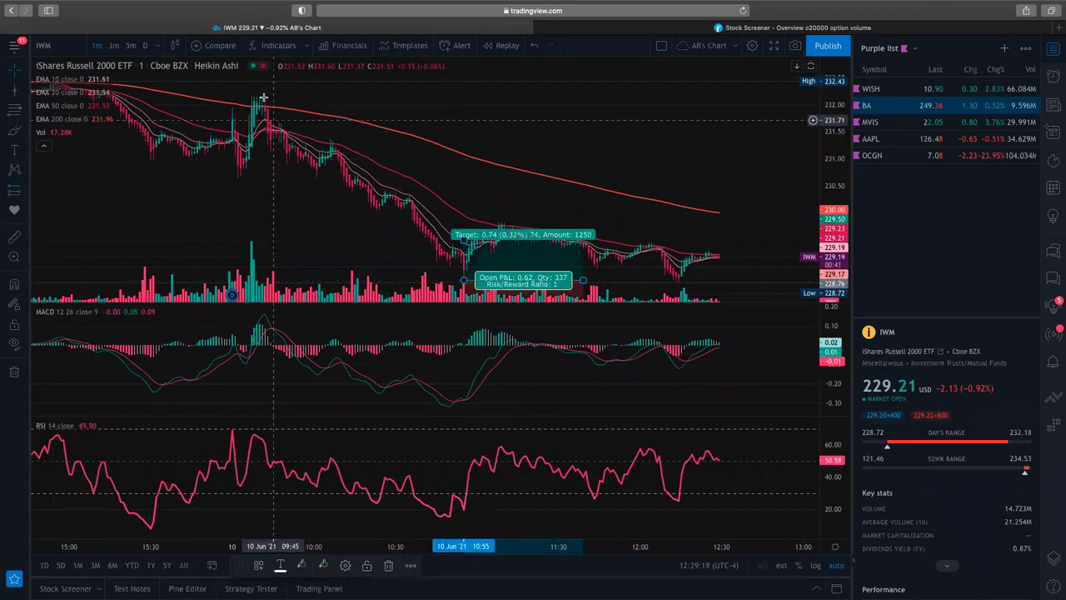
left_click(477, 207)
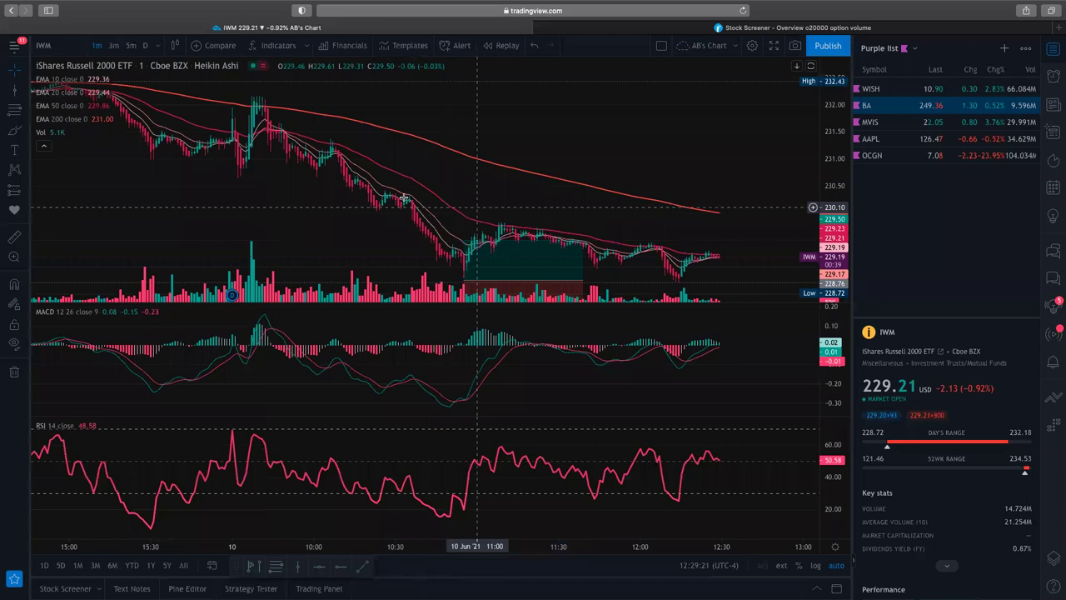
key("super+z")
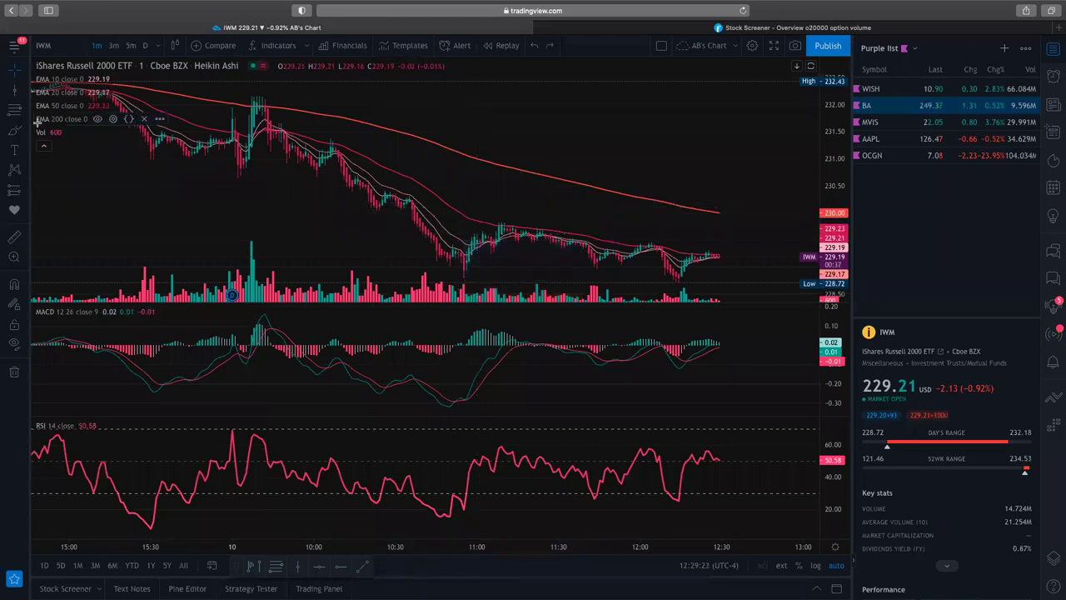
- Draw a Fib Retracement on IWM from 10 June 10:55 at about 228.76 to 10 June 09:39 at about 232.19
left_click(463, 280)
left_click(256, 93)
scroll(256, 93, "up", 4)
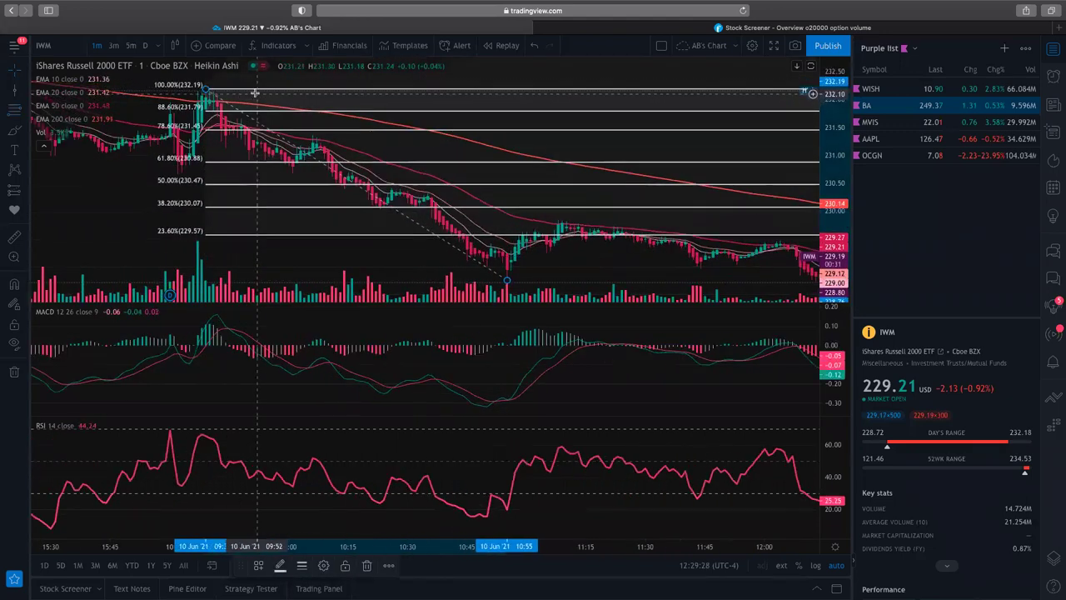
scroll(255, 93, "up", 2)
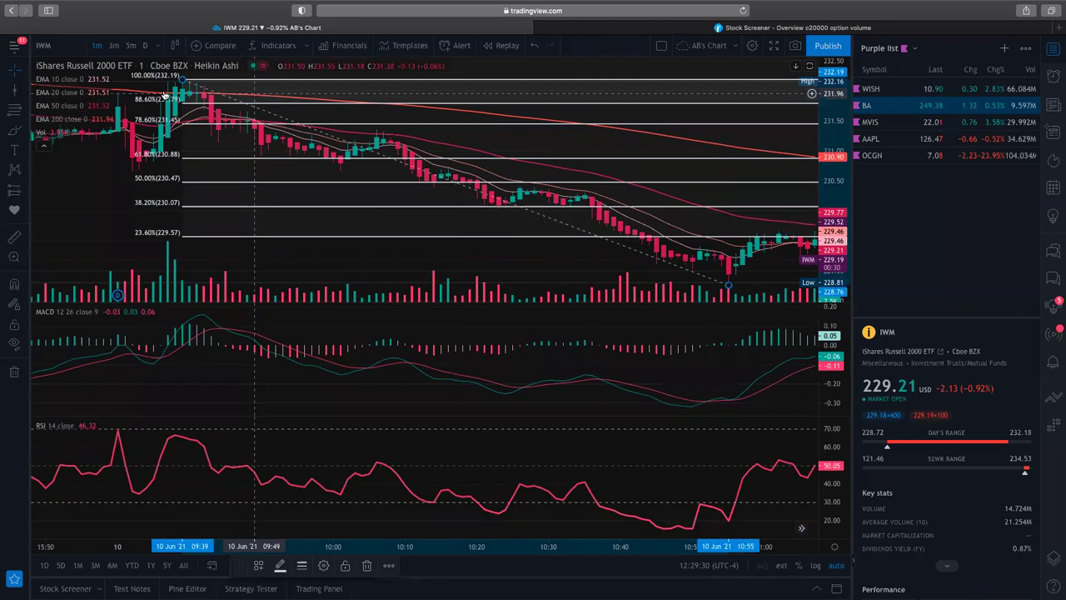
- Move the IWM Fib Retracement's high anchor to 10 June 09:37 at about 232.17
left_click_drag(180, 80, 170, 82)
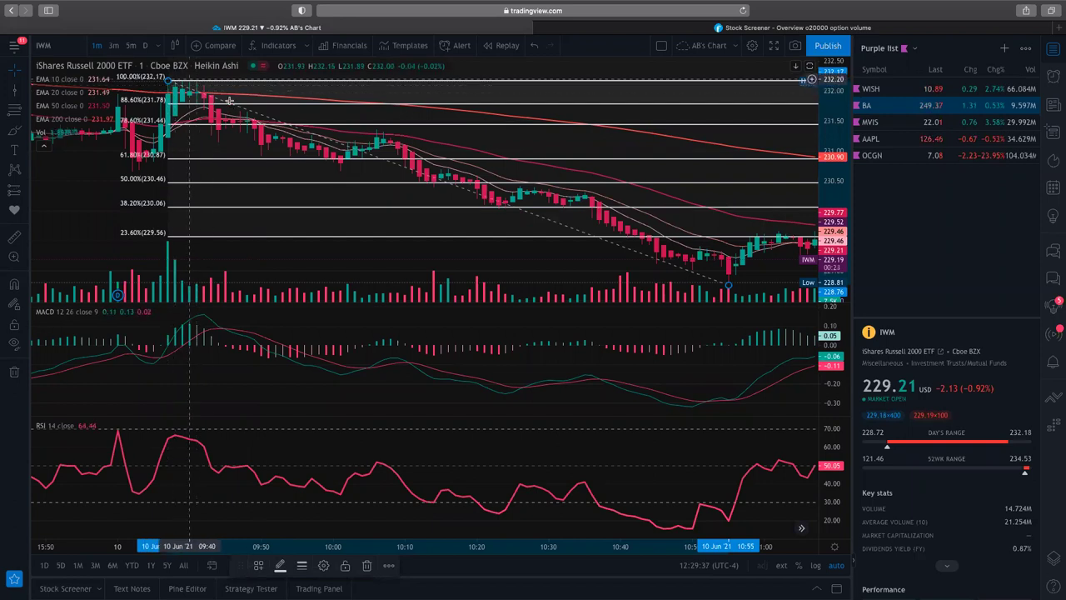
scroll(230, 100, "down", 4)
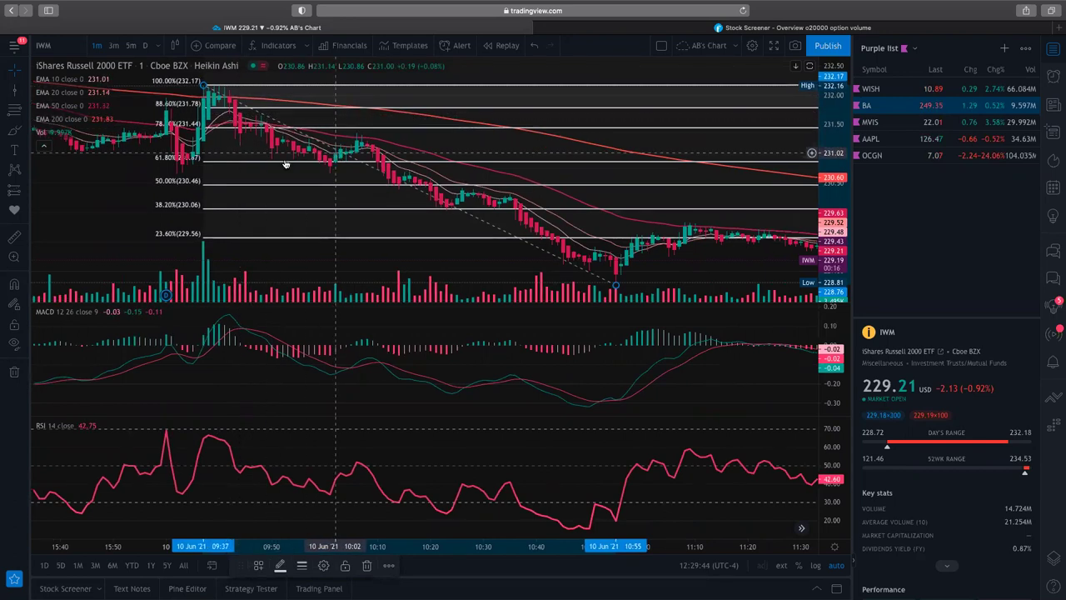
scroll(290, 160, "up", 2)
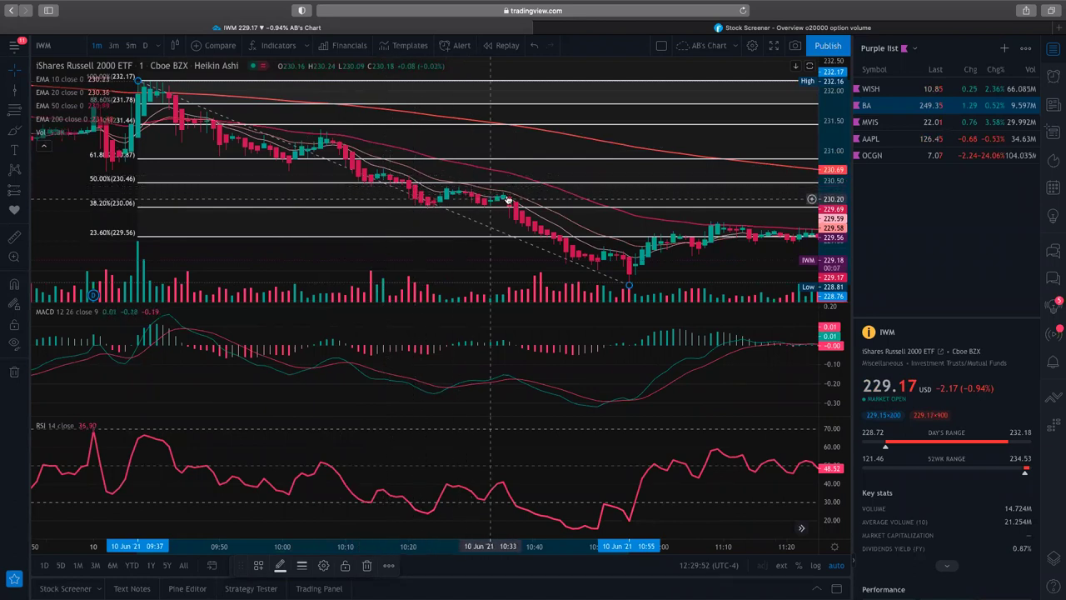
- Examine IWM's price action from the 10:55 low to the 12:30 candles against the Fibonacci levels, EMAs, MACD and RSI
scroll(602, 256, "right", 5)
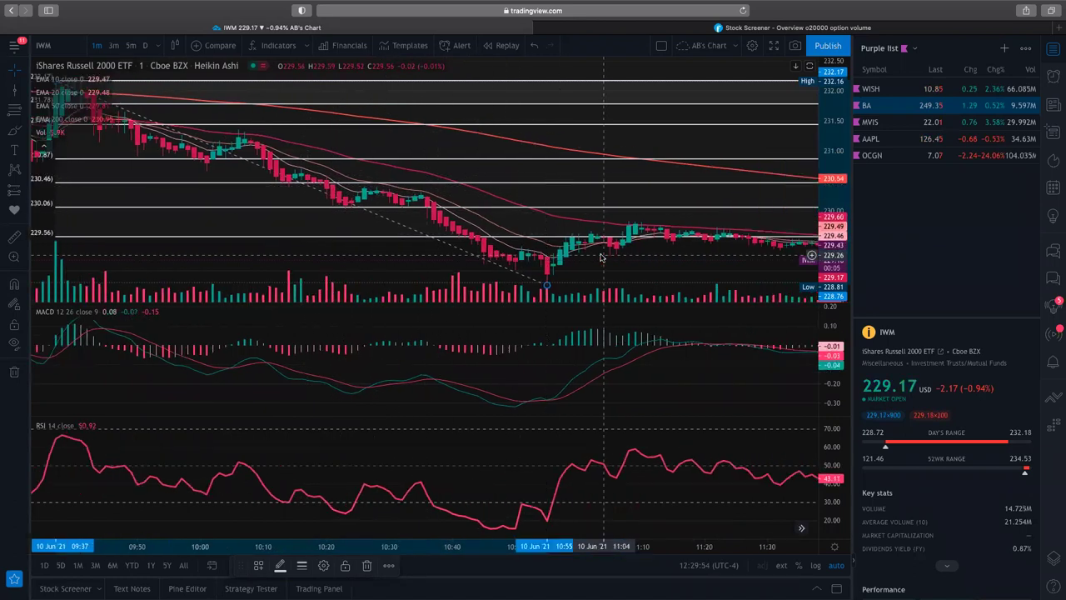
scroll(602, 257, "right", 5)
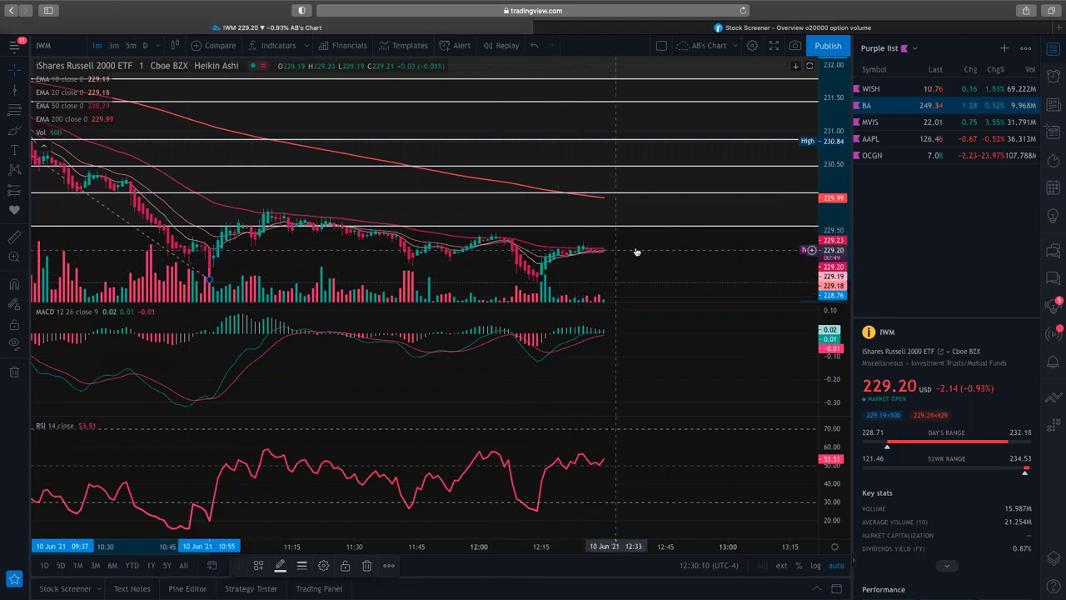
scroll(621, 362, "up", 5)
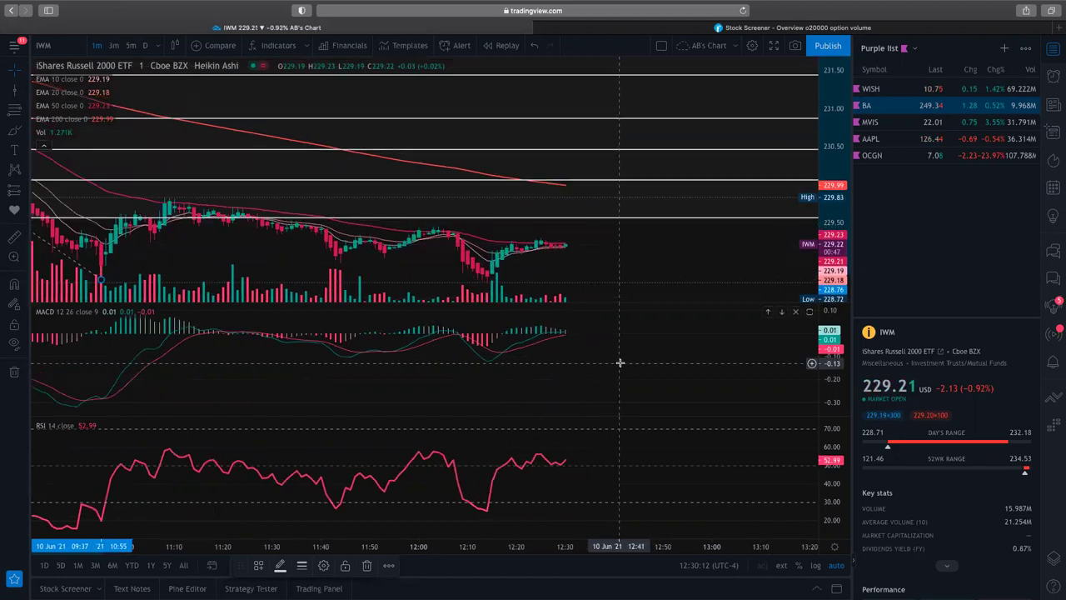
scroll(577, 235, "up", 6)
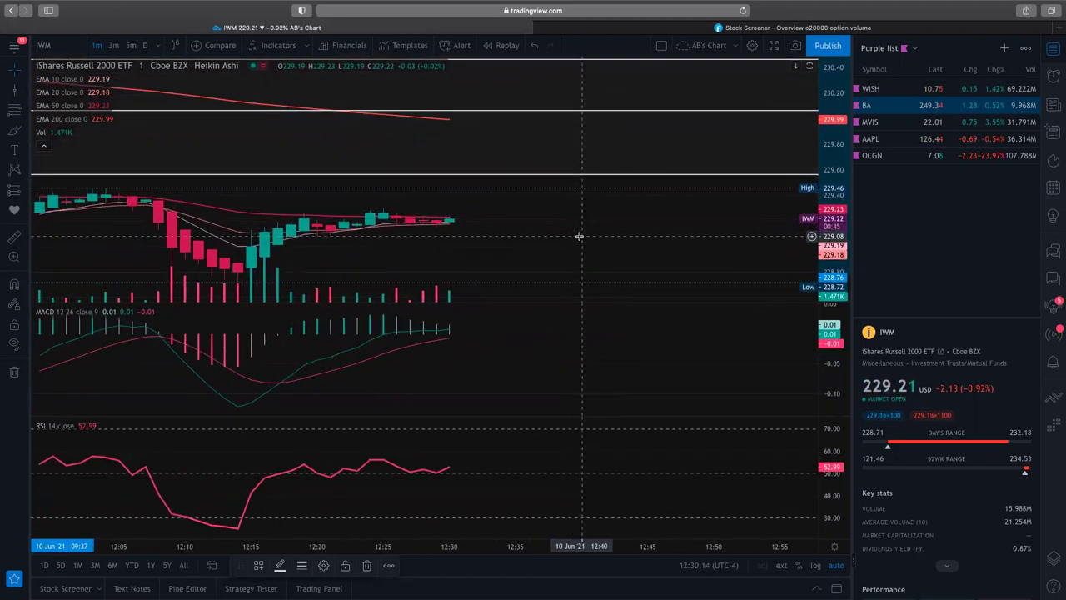
scroll(579, 236, "left", 3)
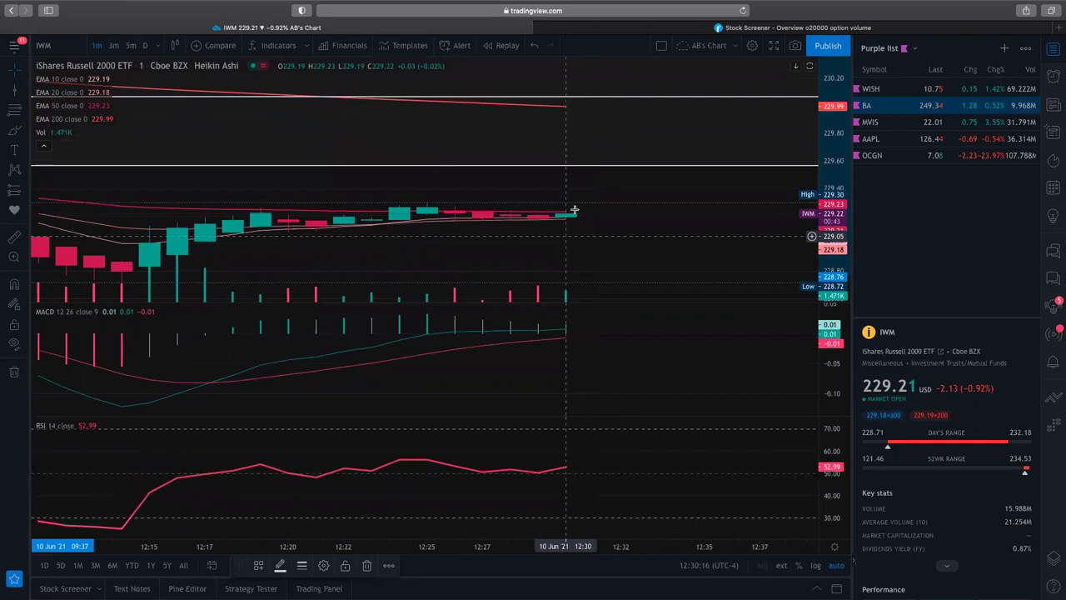
scroll(618, 246, "down", 4)
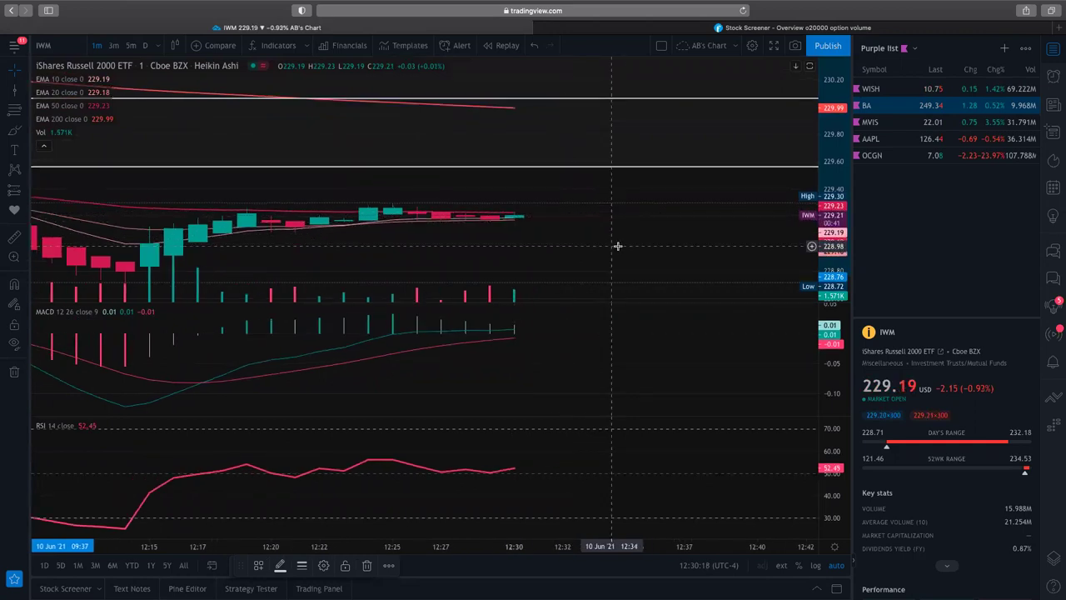
scroll(593, 245, "down", 3)
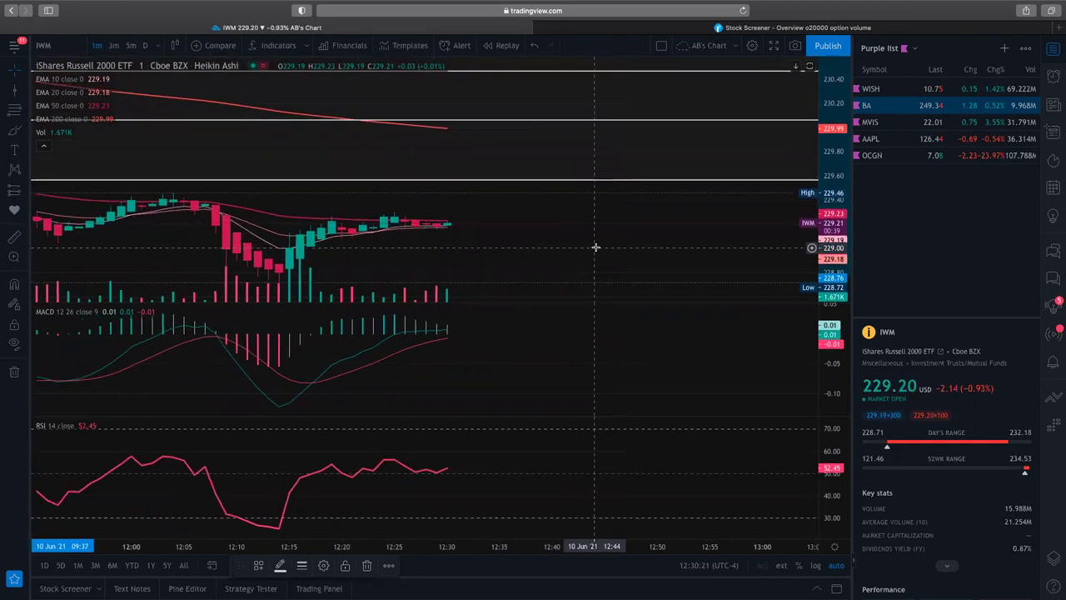
scroll(406, 199, "down", 1)
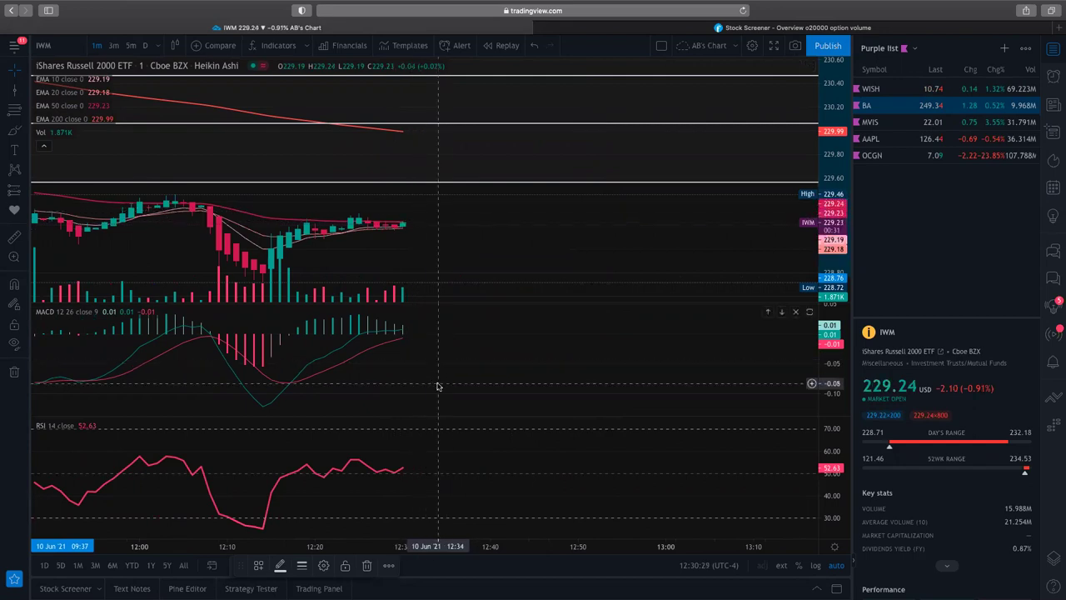
scroll(460, 231, "up", 5)
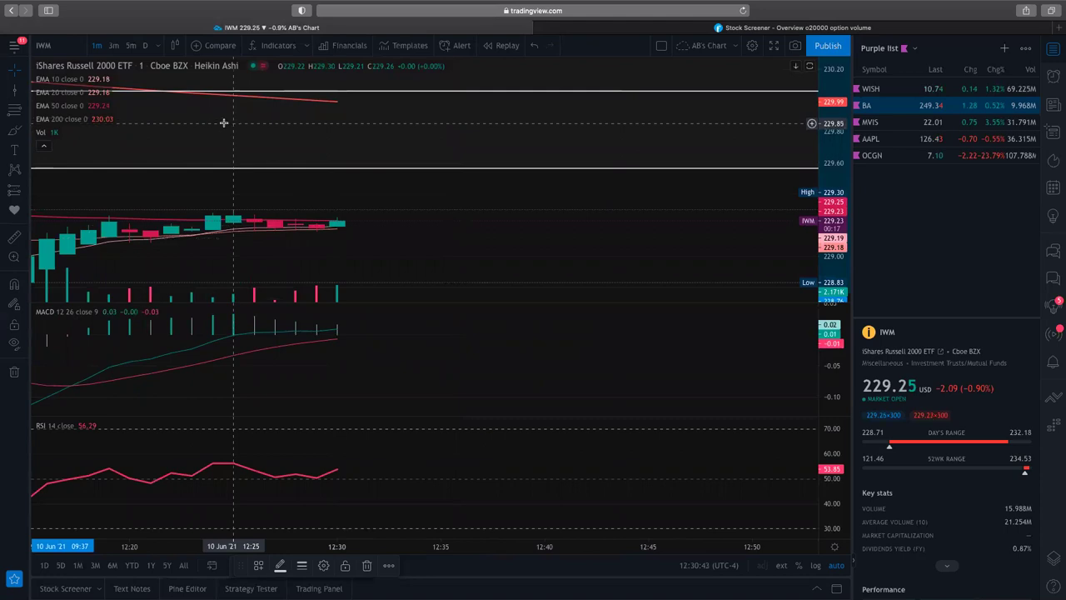
- Open the 1-minute chart of Tesla, Inc. (TSLA) from NASDAQ, covering 9 June afternoon through 10 June
left_click(65, 51)
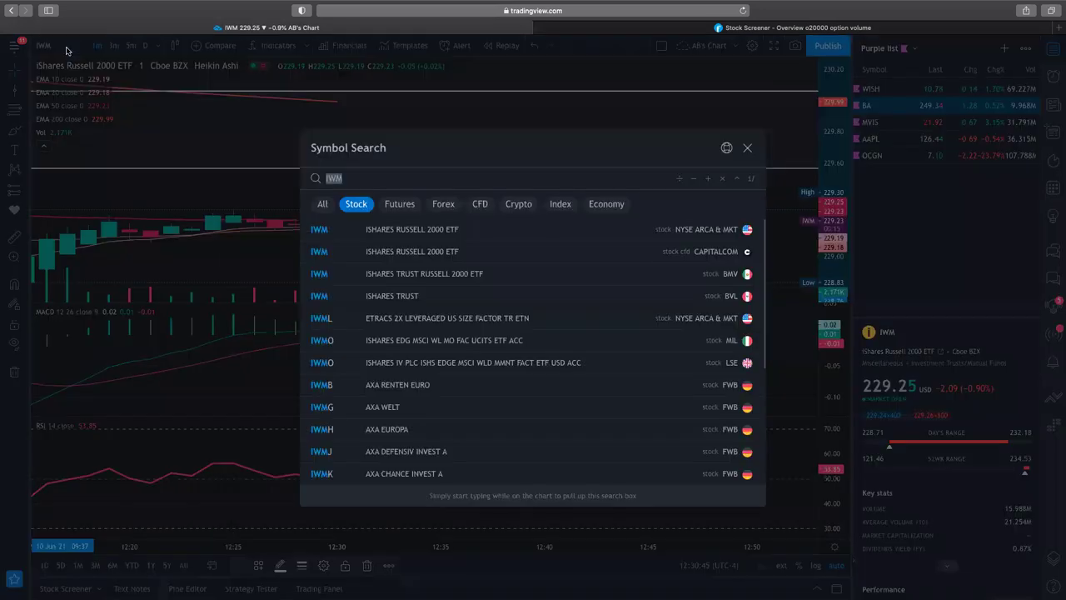
type("TSLA")
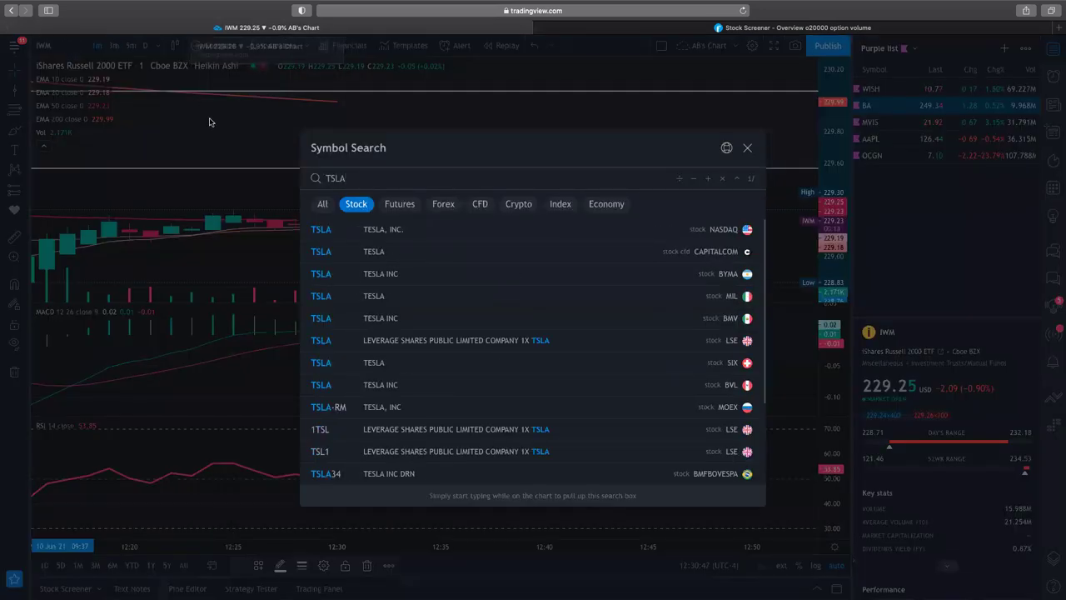
left_click(345, 230)
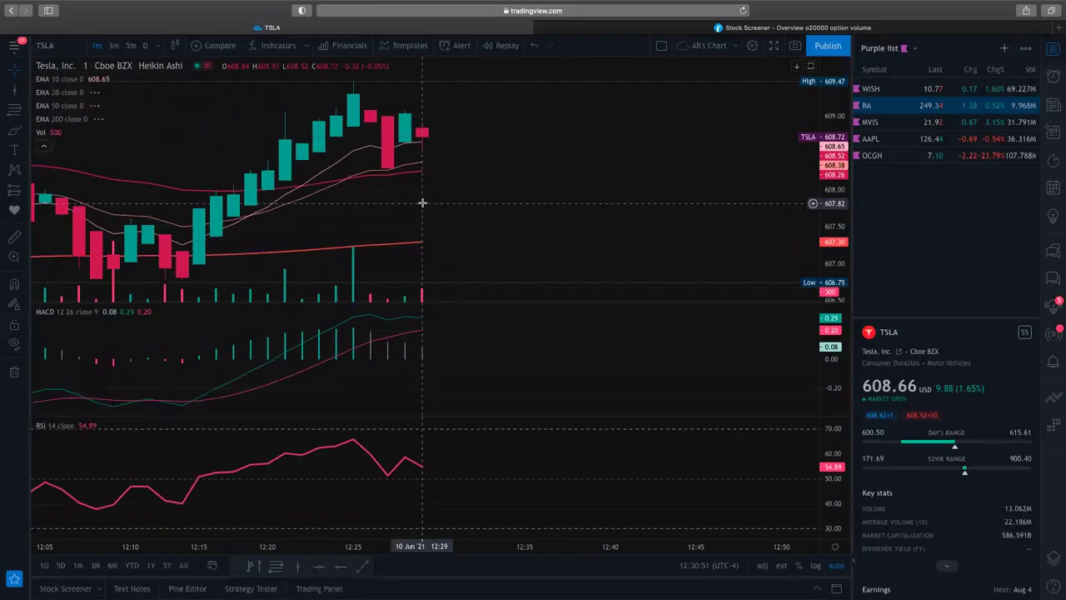
scroll(422, 203, "down", 5)
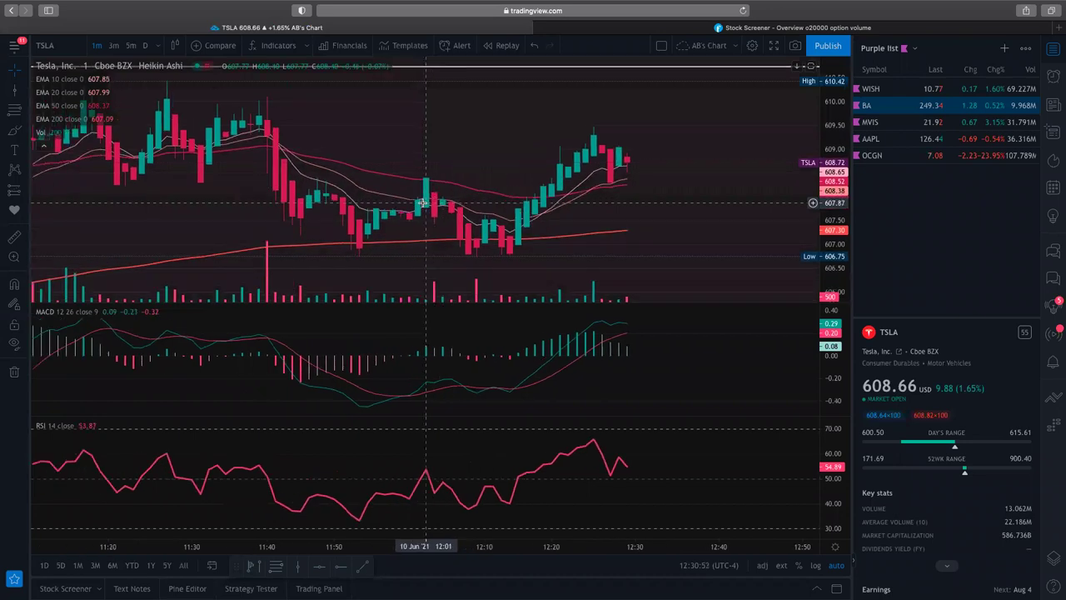
scroll(525, 225, "down", 5)
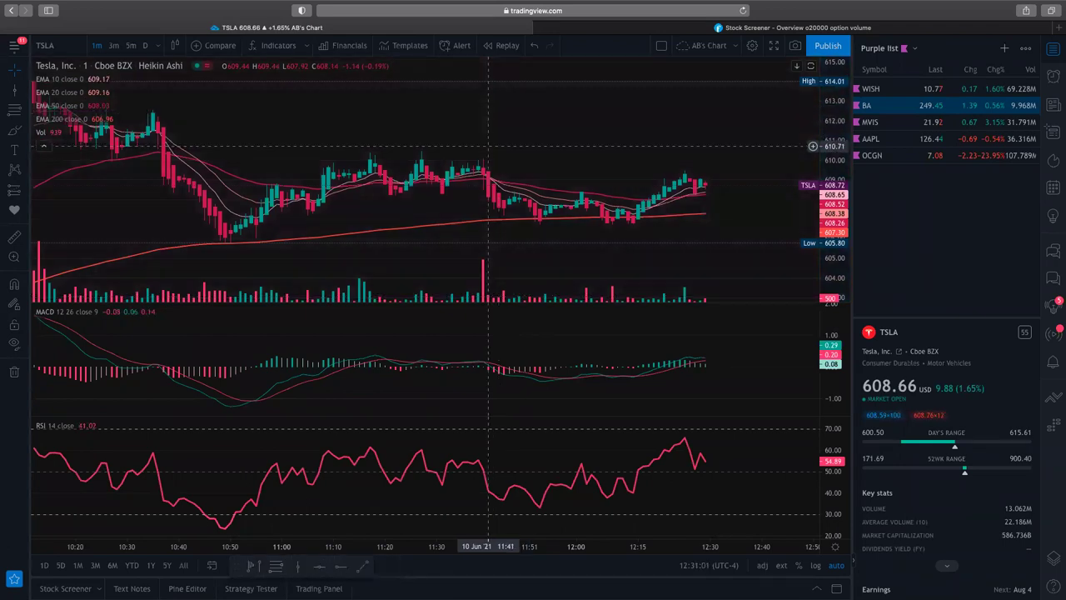
scroll(488, 145, "down", 5)
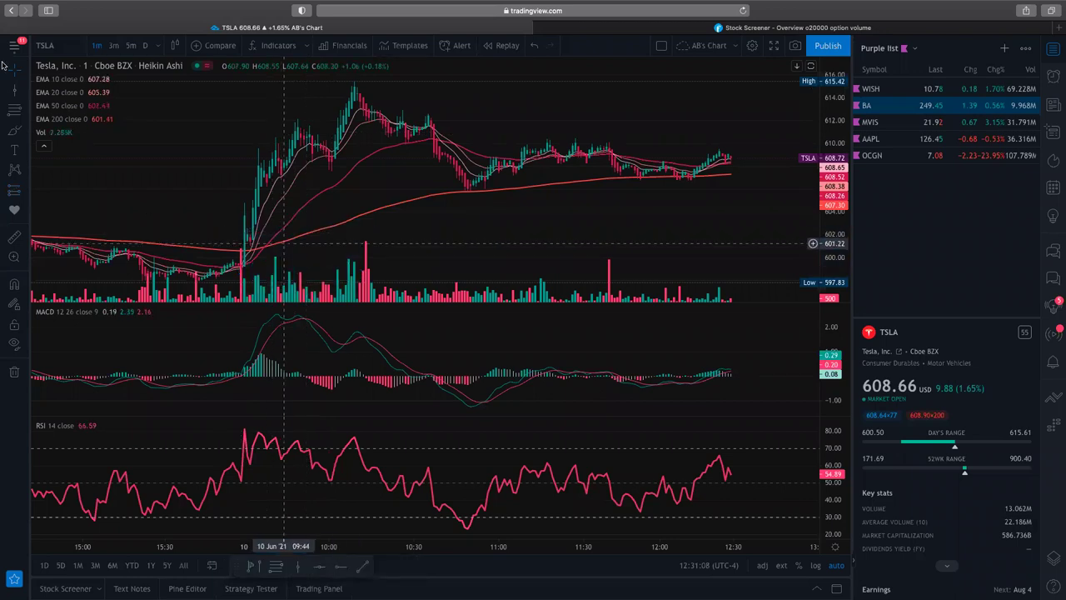
- Draw a Fib Retracement on TSLA from 10 June 09:30 at about 598.98 to 10 June 10:09 at about 615.43
left_click(14, 109)
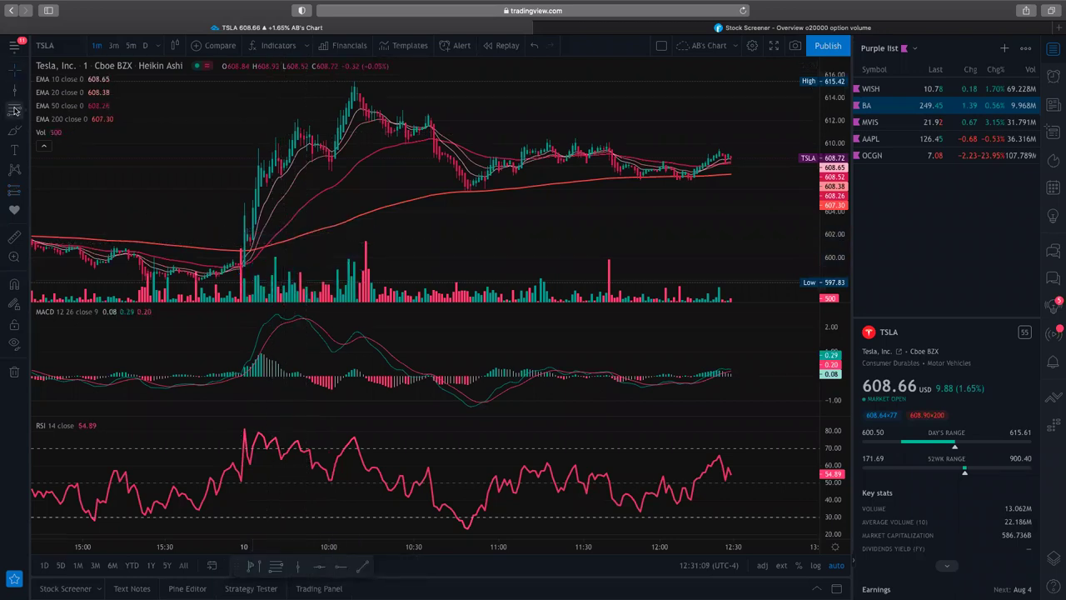
left_click(245, 268)
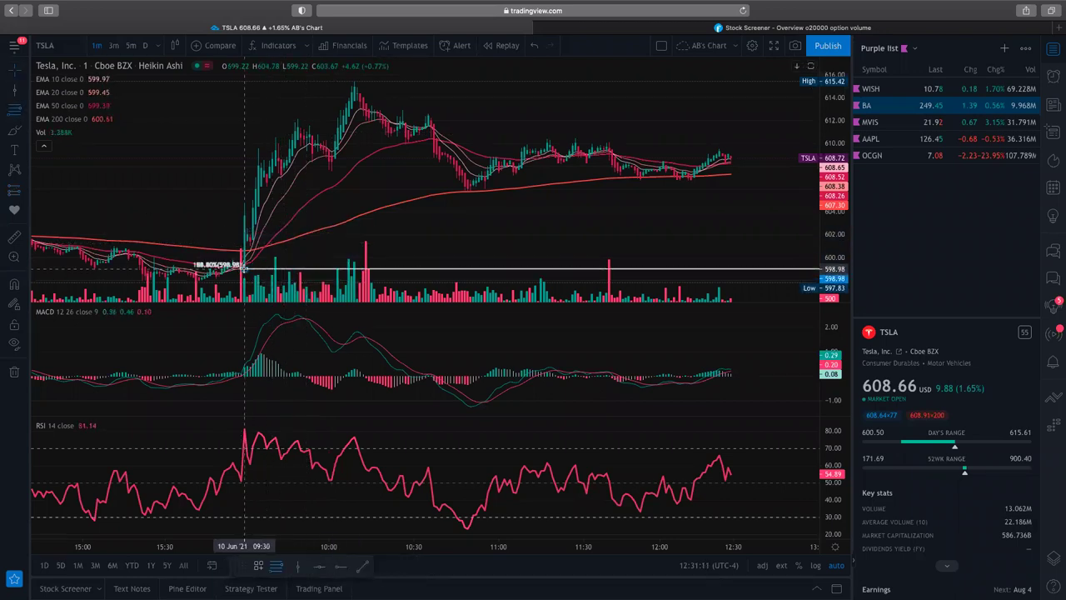
left_click(351, 80)
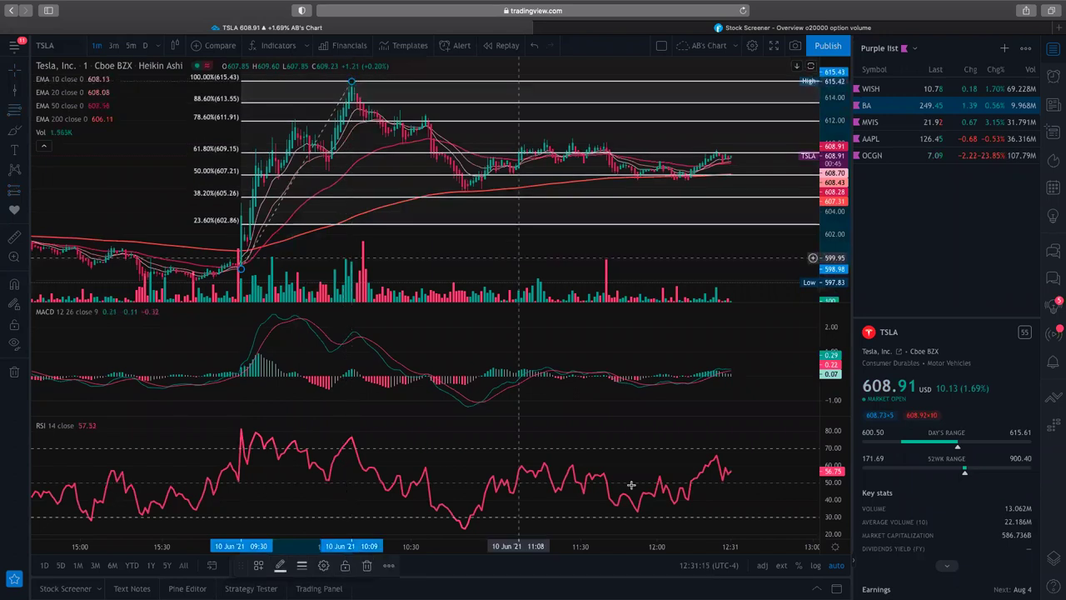
- Turn on extended trading hours and move the TSLA Fib Retracement's low anchor to 9 June 18:05 at about 597.68
left_click(783, 567)
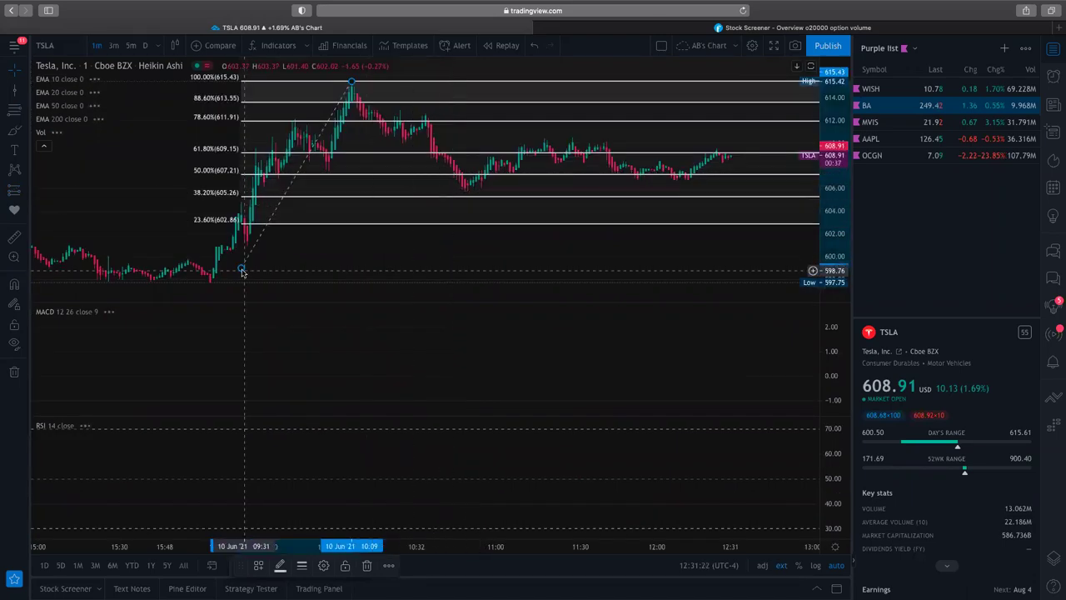
left_click_drag(247, 249, 246, 246)
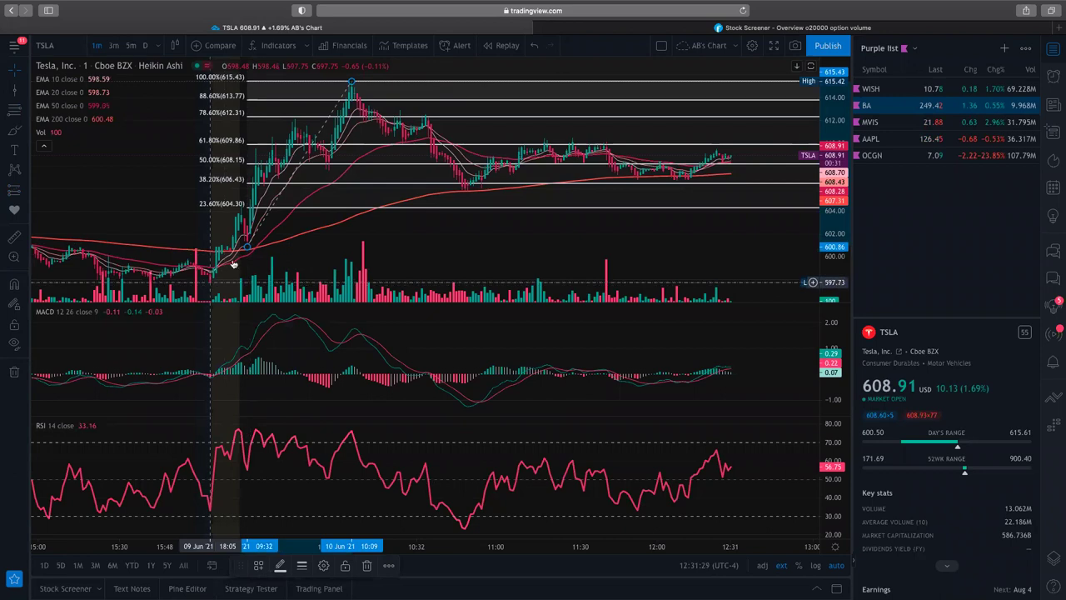
left_click_drag(225, 264, 210, 283)
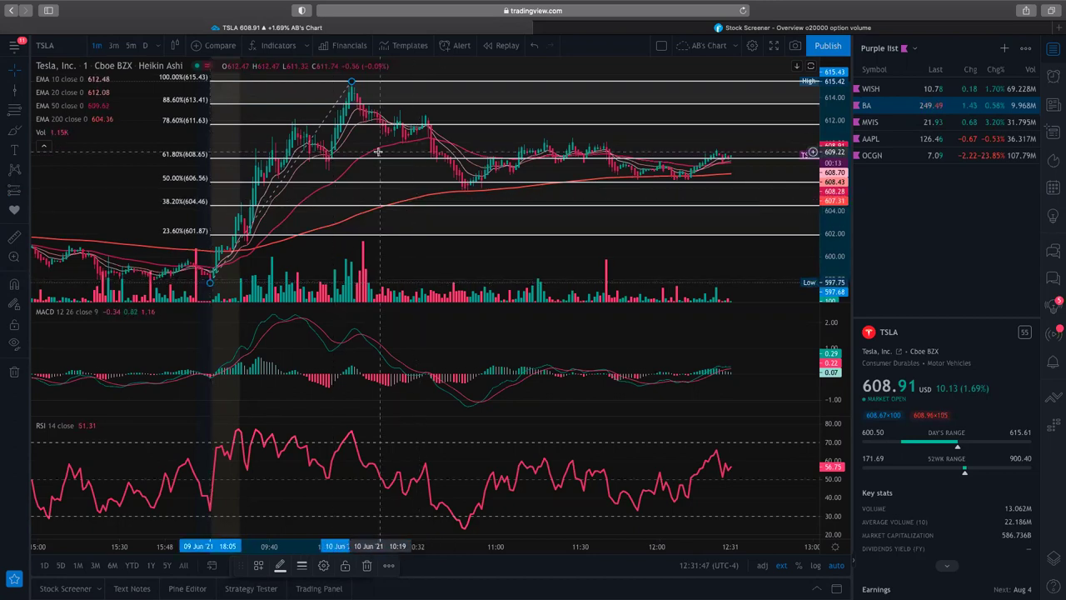
- Examine TSLA's pullback and its most recent candles up to 12:31 against the Fibonacci levels, EMAs, MACD and RSI
scroll(378, 152, "right", 3)
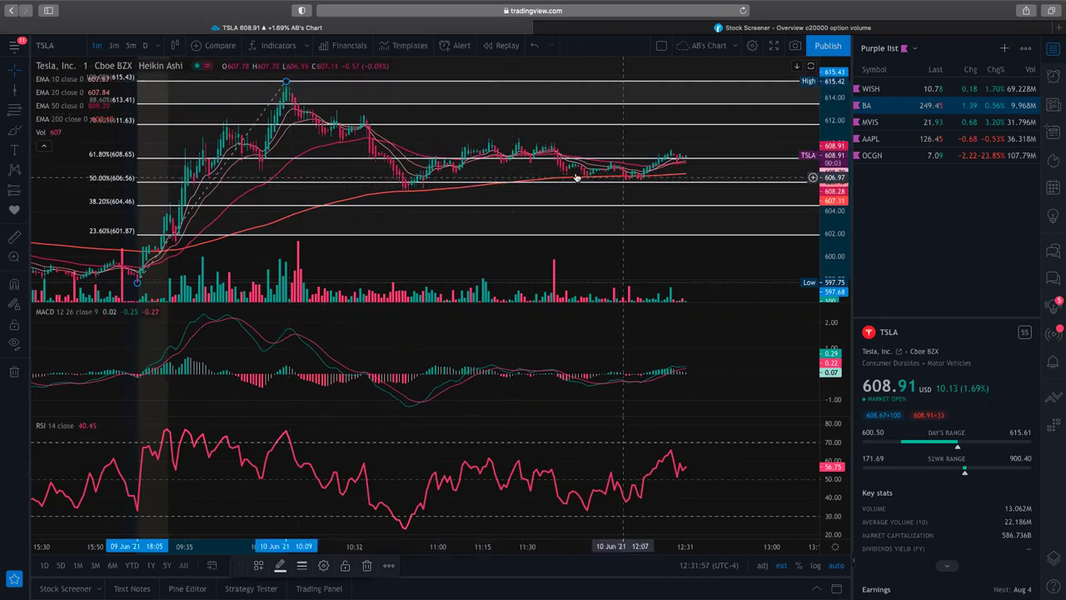
scroll(649, 180, "right", 2)
scroll(649, 180, "right", 3)
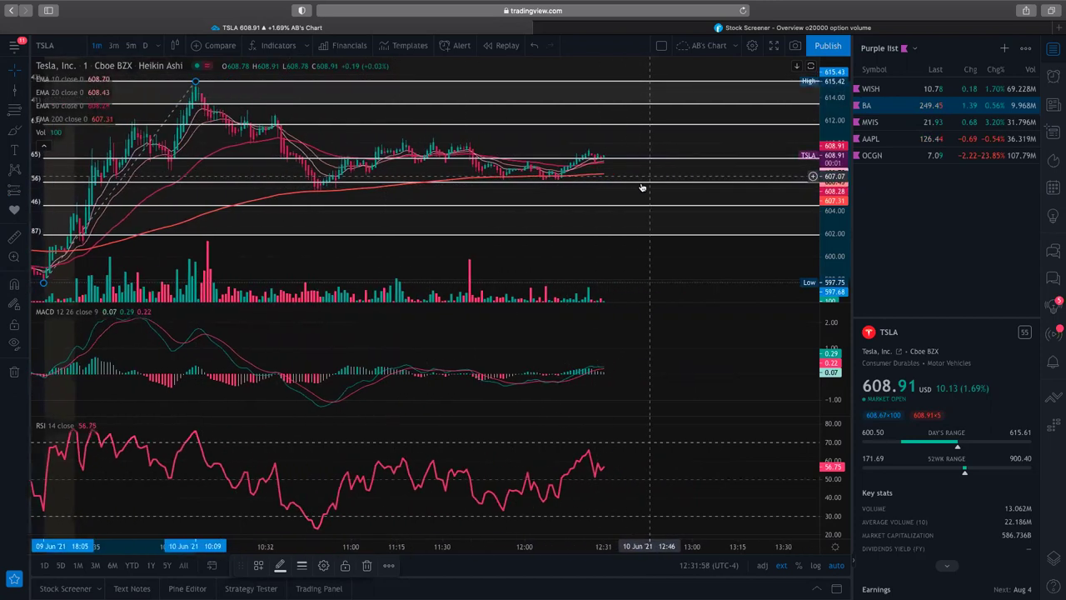
scroll(613, 164, "right", 2)
scroll(613, 164, "right", 3)
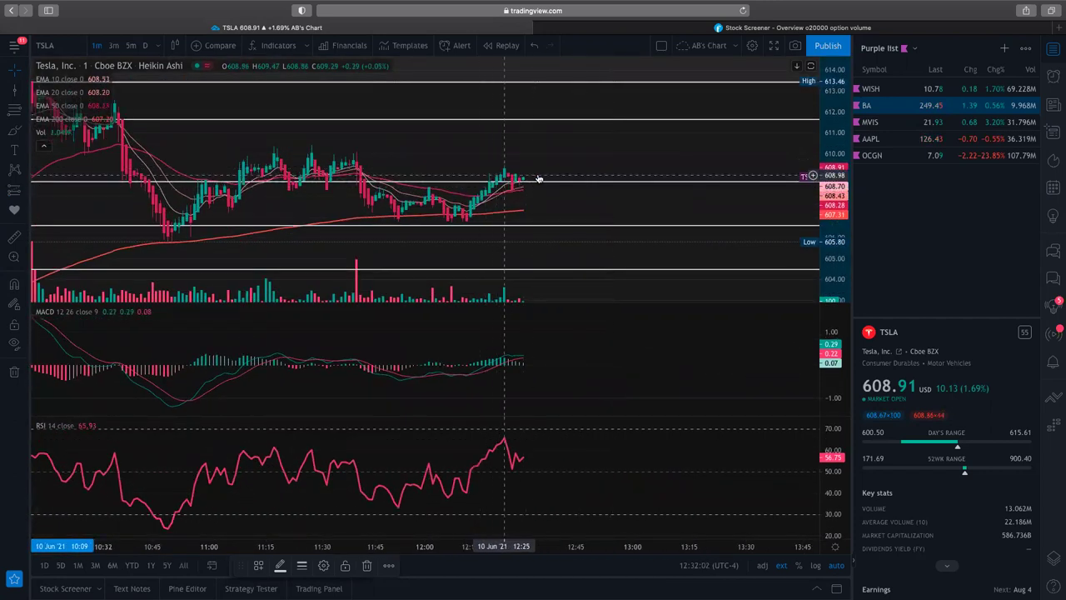
scroll(537, 180, "up", 8)
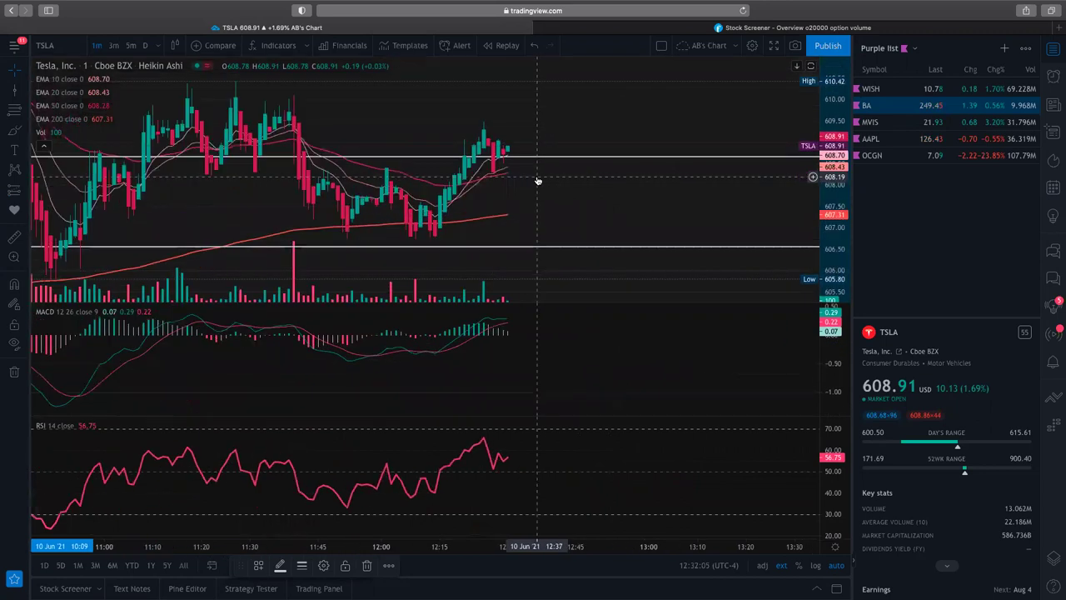
scroll(538, 180, "left", 3)
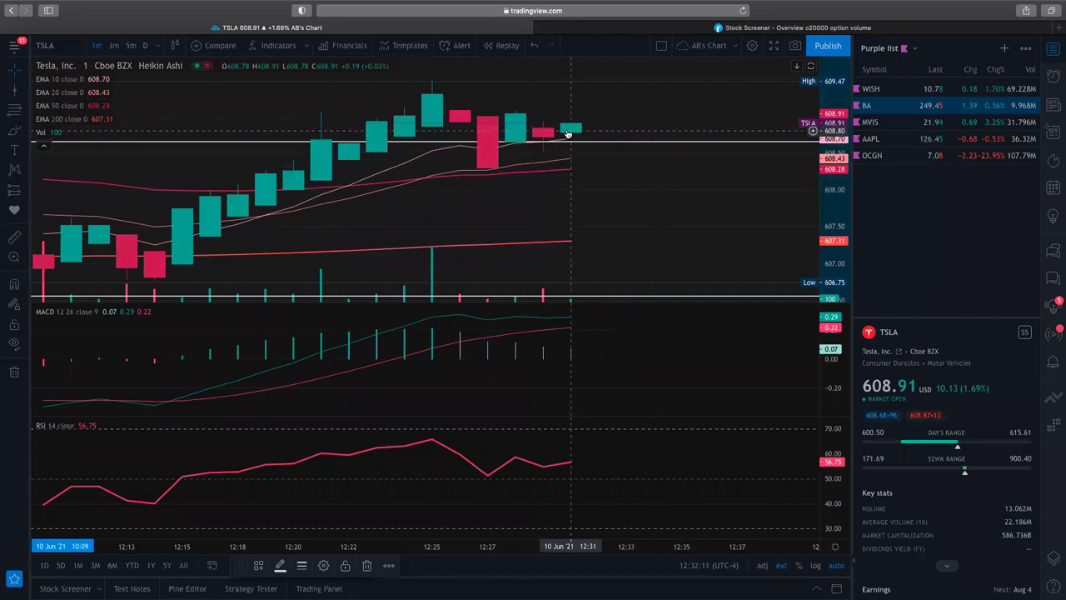
scroll(663, 131, "down", 2)
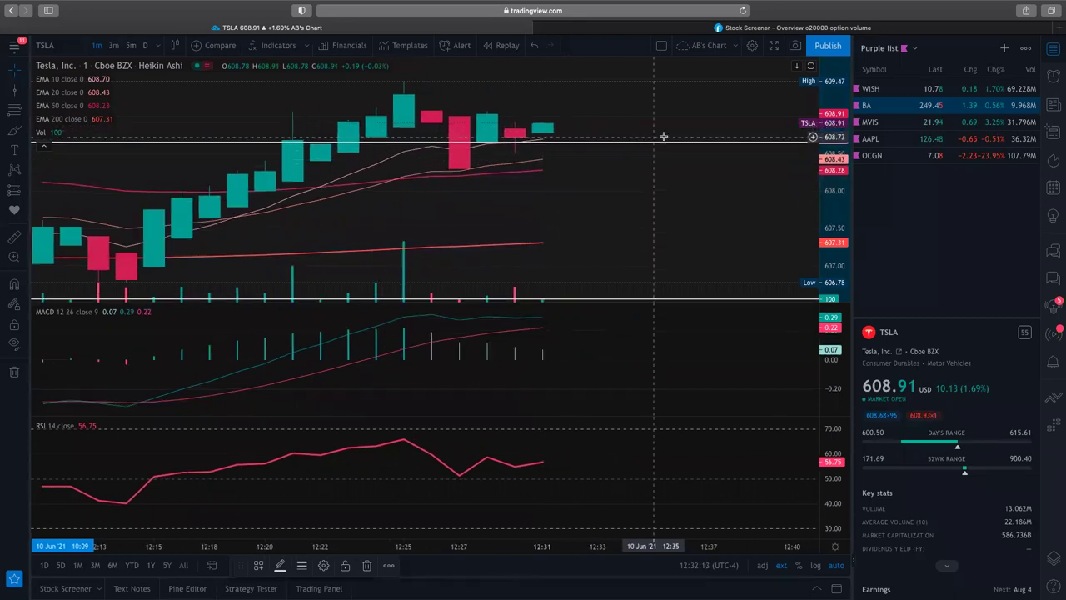
scroll(651, 85, "down", 5)
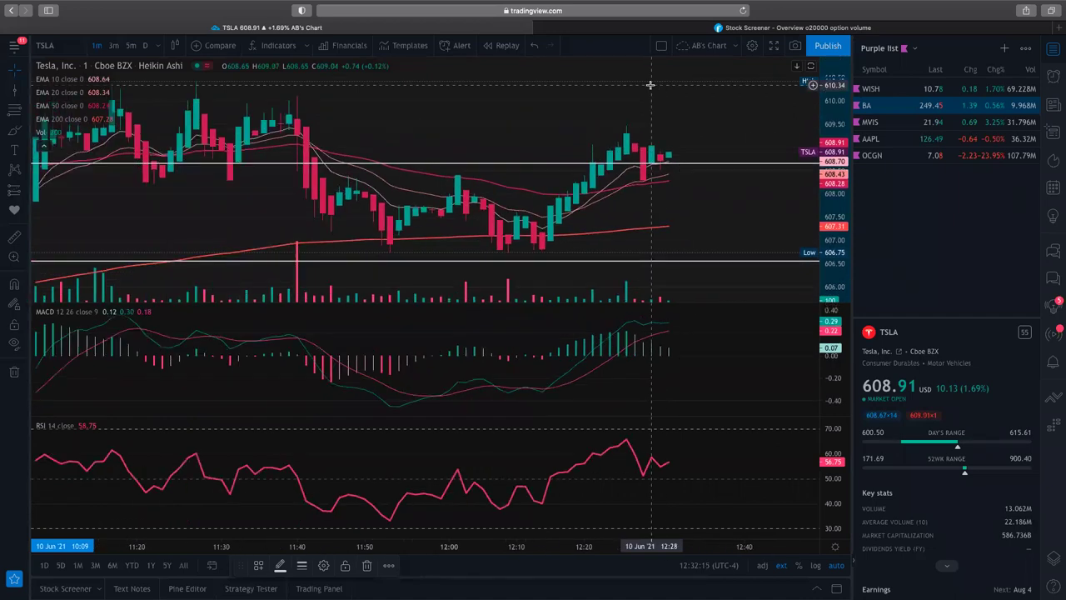
scroll(205, 305, "down", 4)
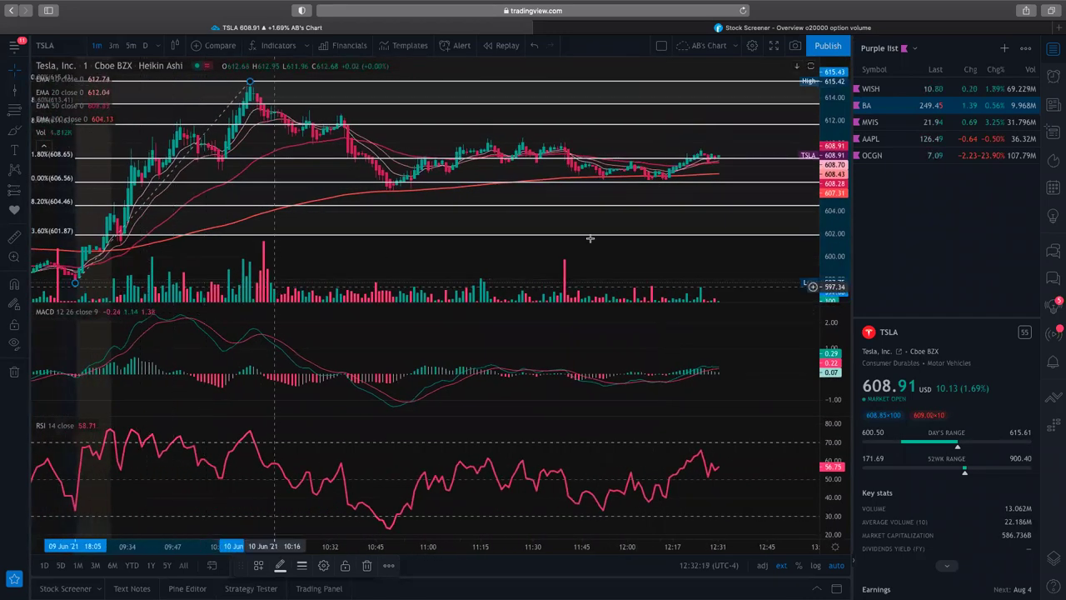
scroll(590, 238, "right", 2)
scroll(590, 238, "right", 1)
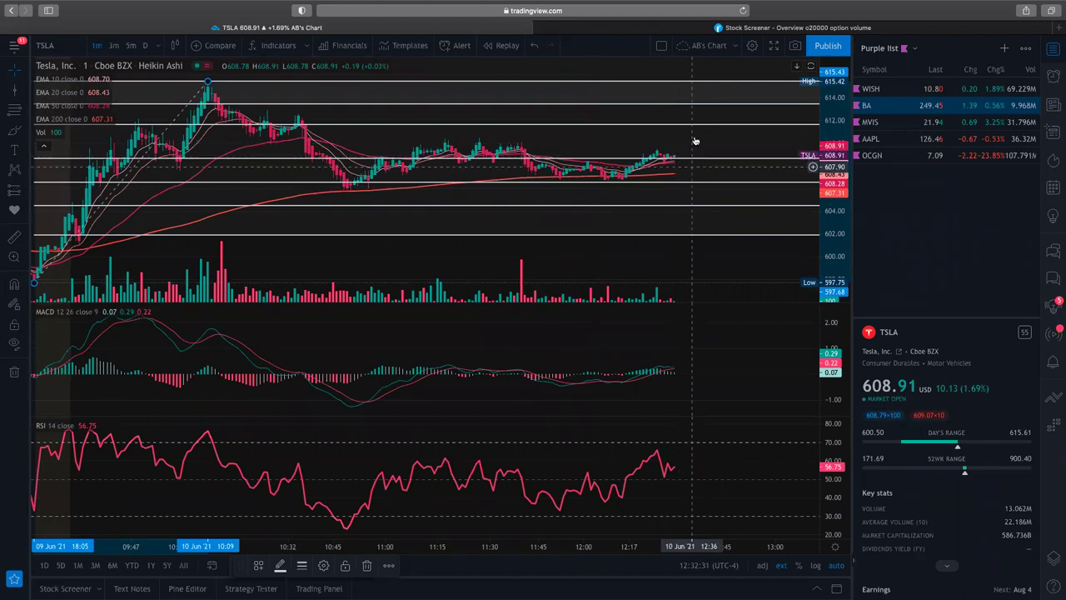
- Switch to the Finviz stock screener showing optionable stocks with current volume over 20M
mouse_move(725, 597)
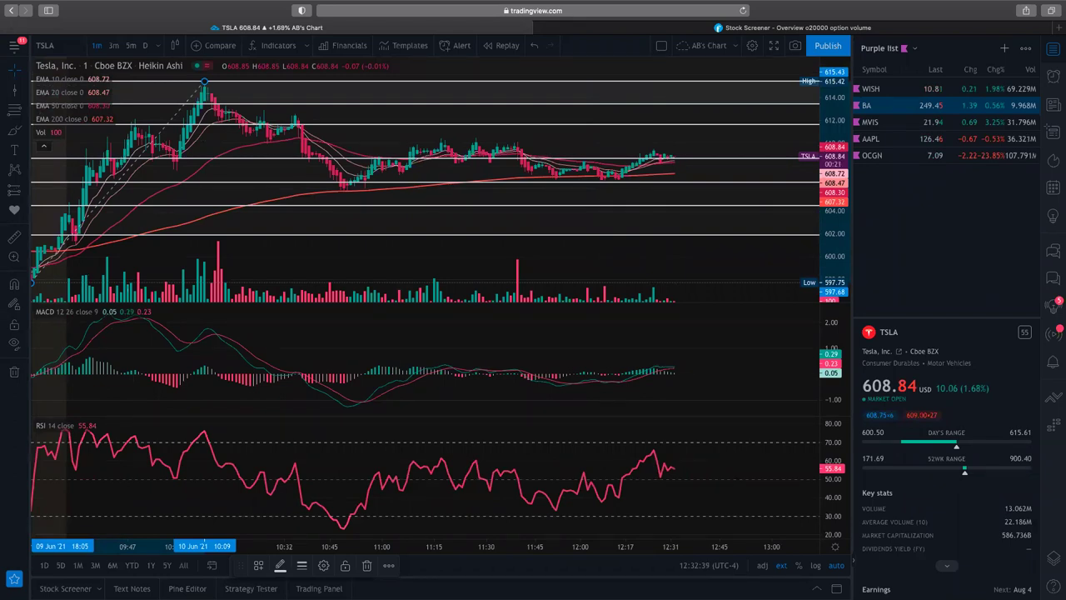
left_click(831, 27)
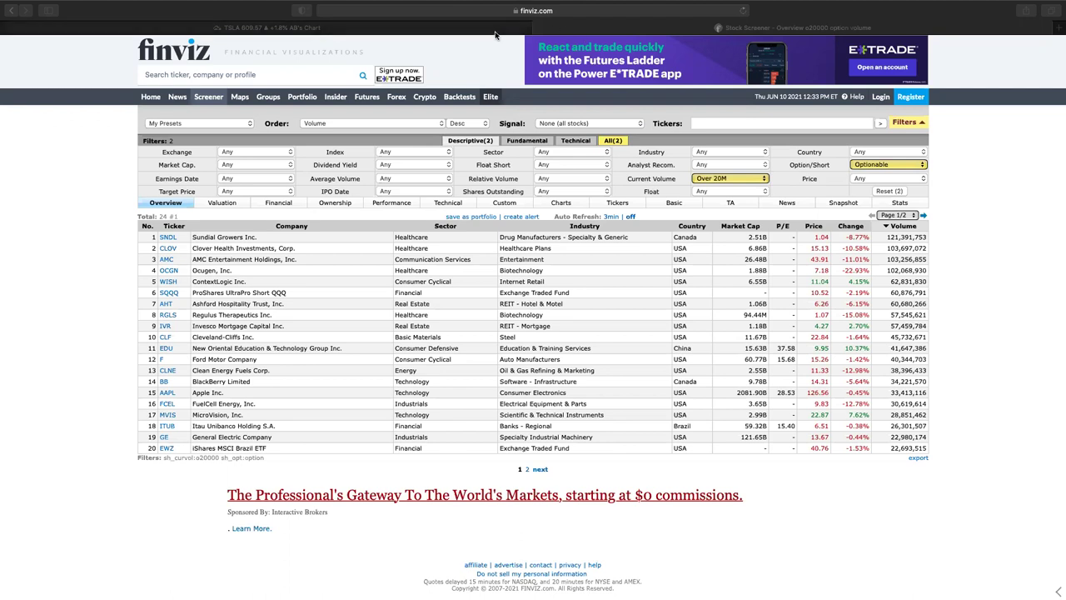
- Add the technical filter RSI (14) at Overbought (90) to the stock screen and change it to Overbought (80)
scroll(540, 355, "up", 1)
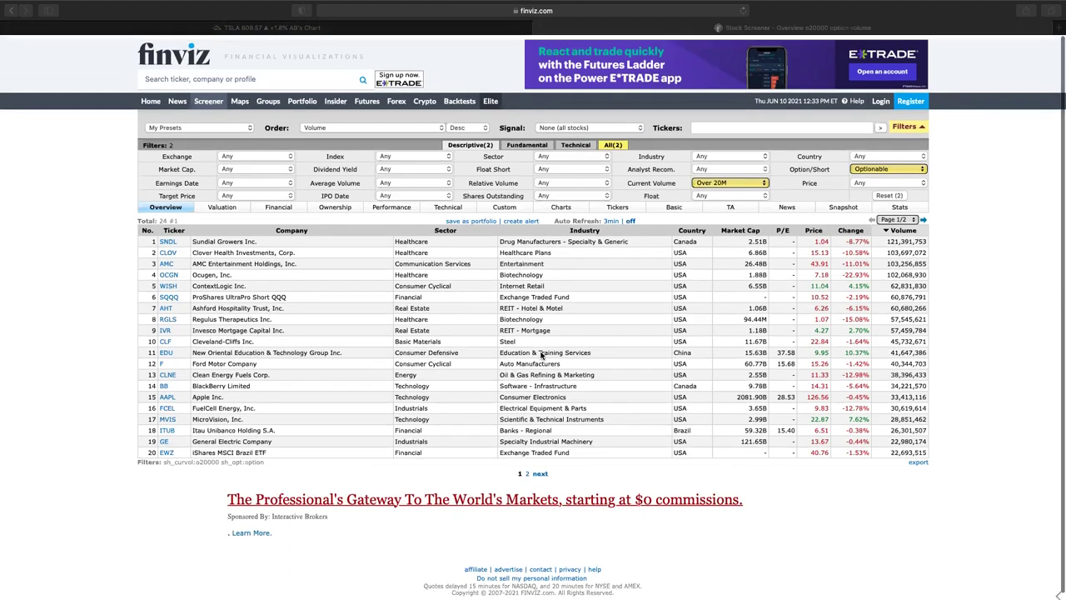
scroll(543, 350, "down", 1)
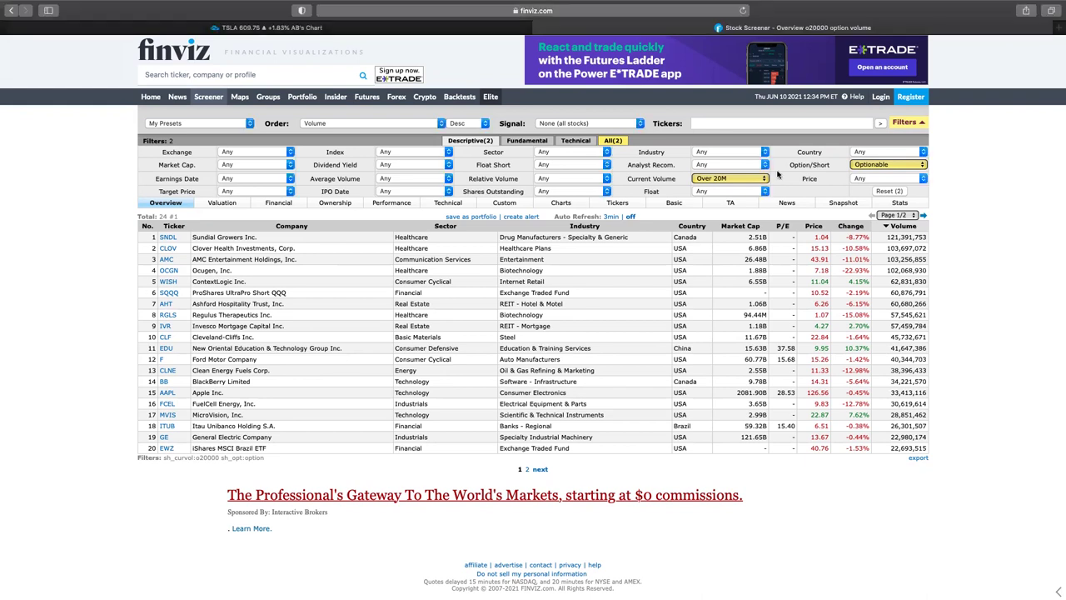
left_click(583, 140)
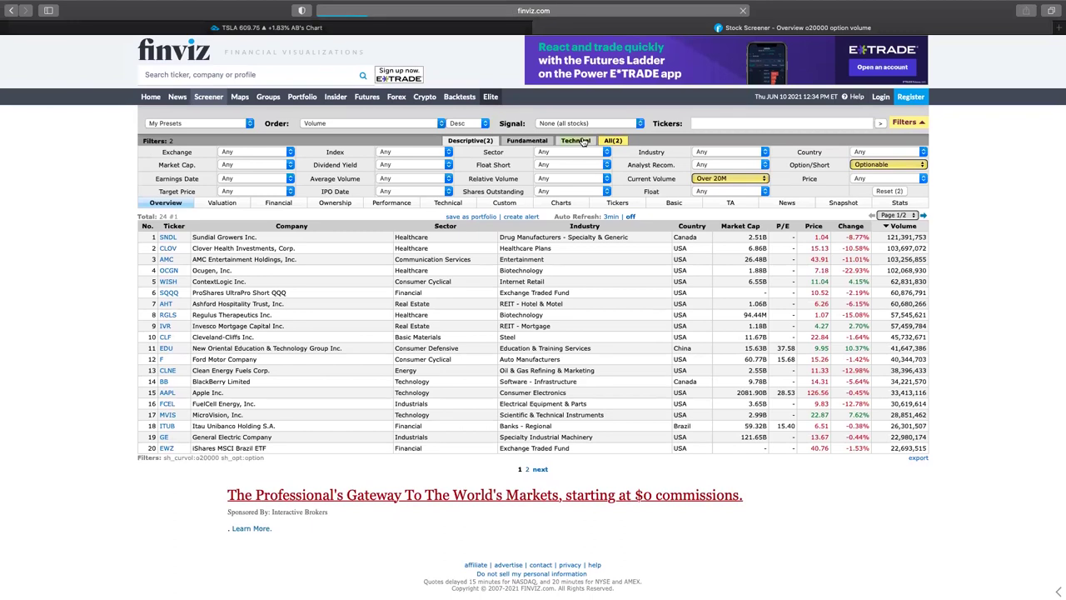
left_click(725, 152)
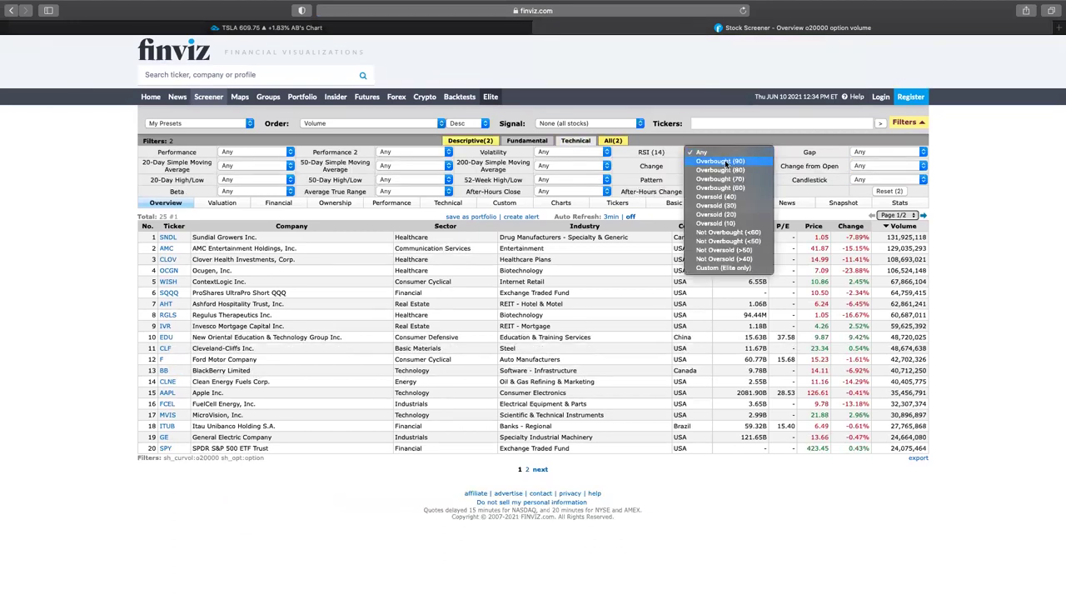
left_click(725, 162)
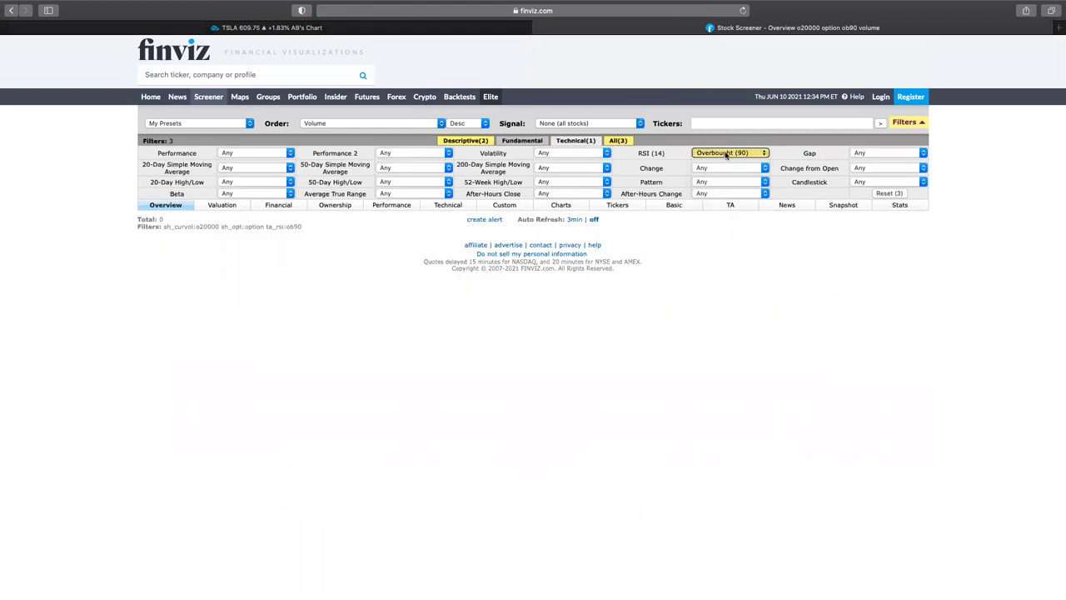
left_click(725, 153)
left_click(726, 163)
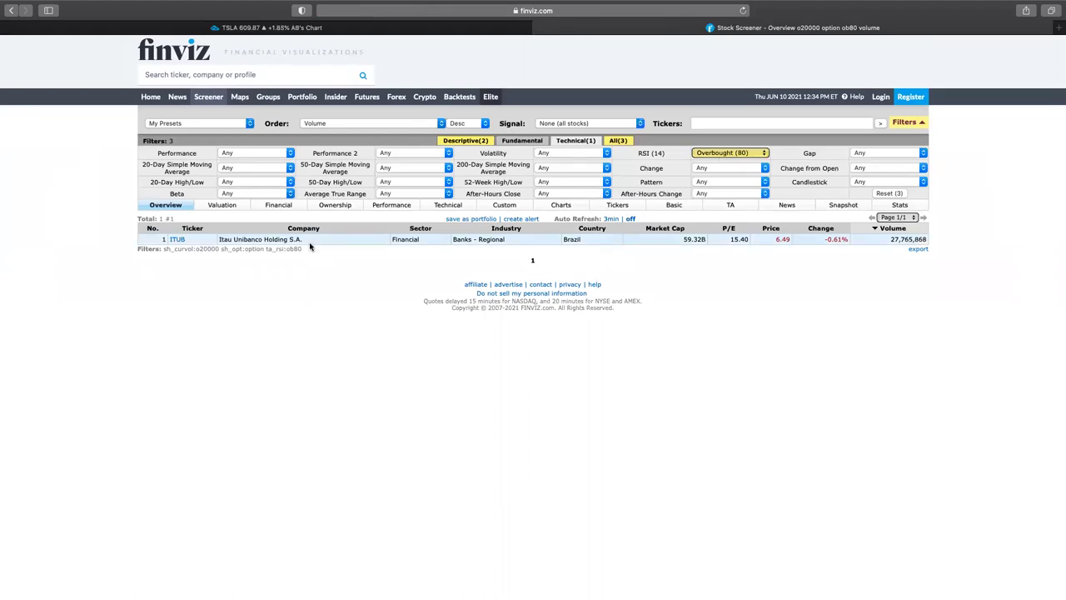
- Switch to the TradingView chart and load the NYSE stock ITUB, Itau Unibanco Banco Holding SA
left_click(342, 29)
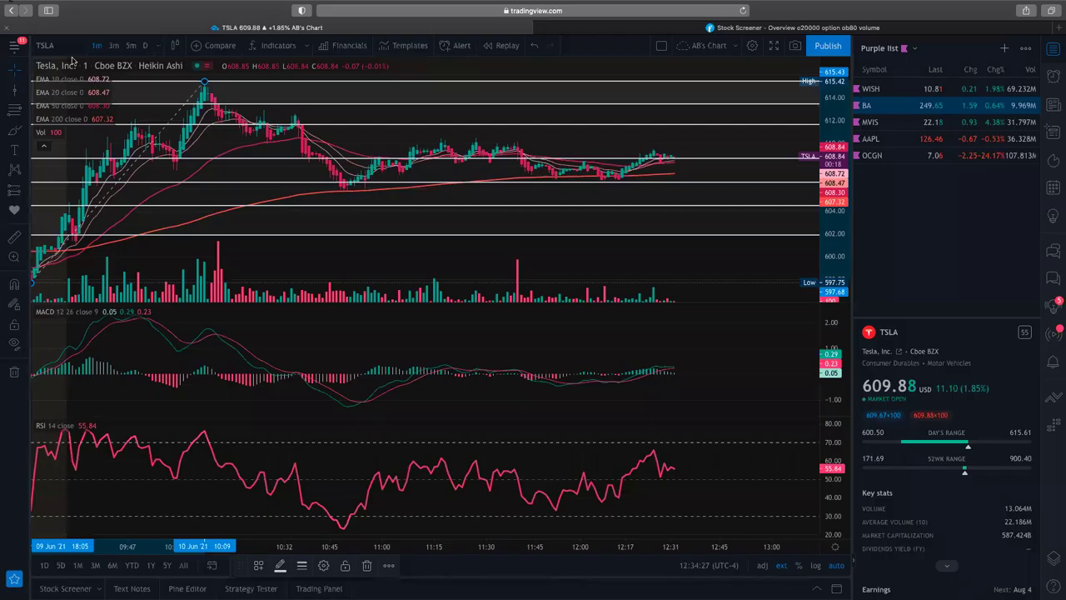
type("ITUB")
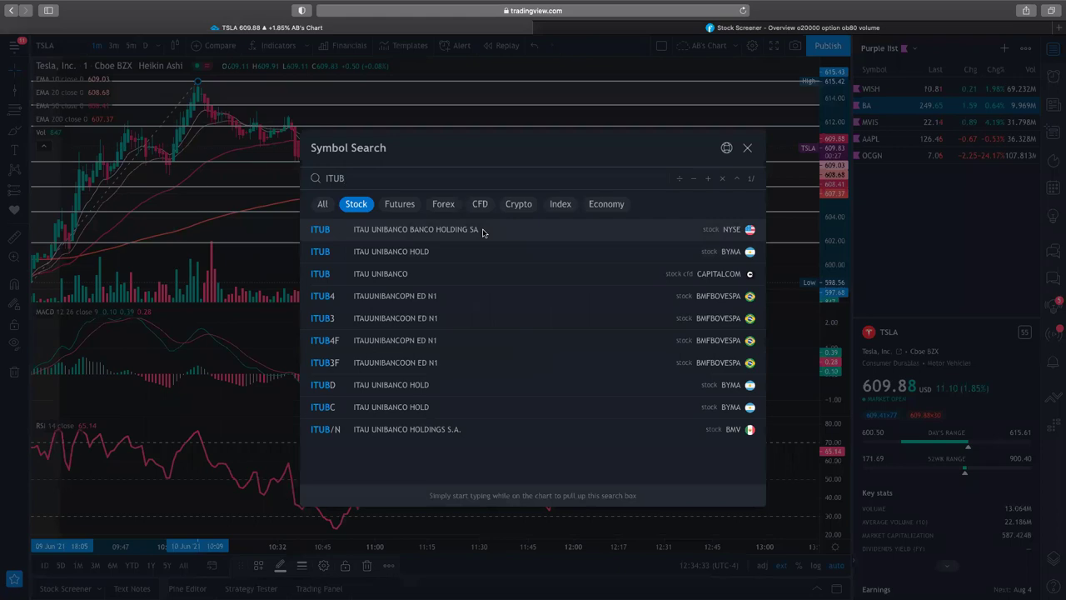
left_click(482, 230)
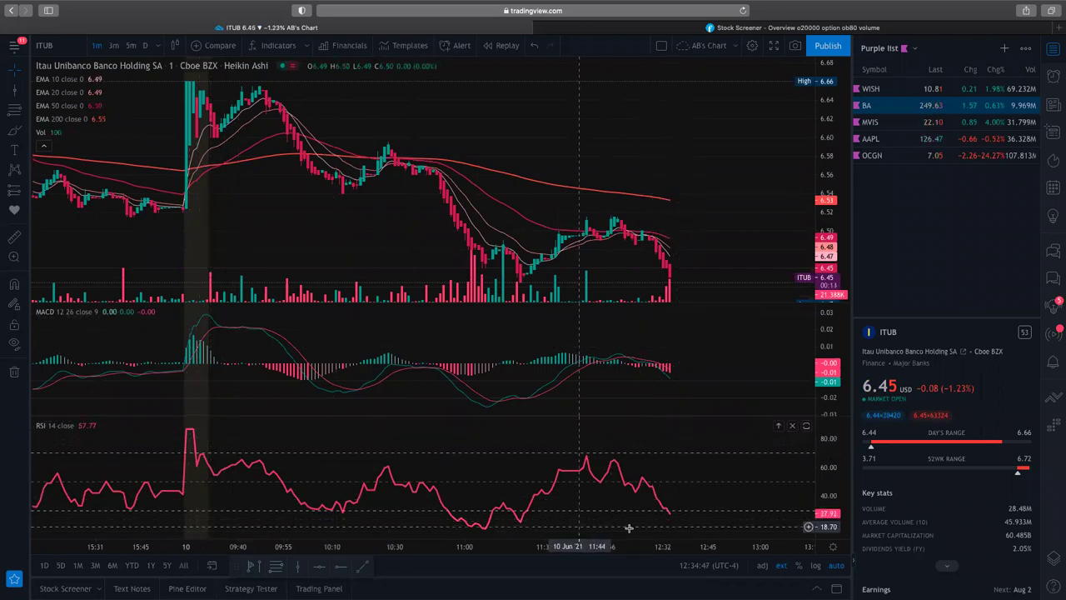
- Examine ITUB's recent candles and the preceding session's price action against the EMAs, MACD and RSI
scroll(702, 518, "up", 5)
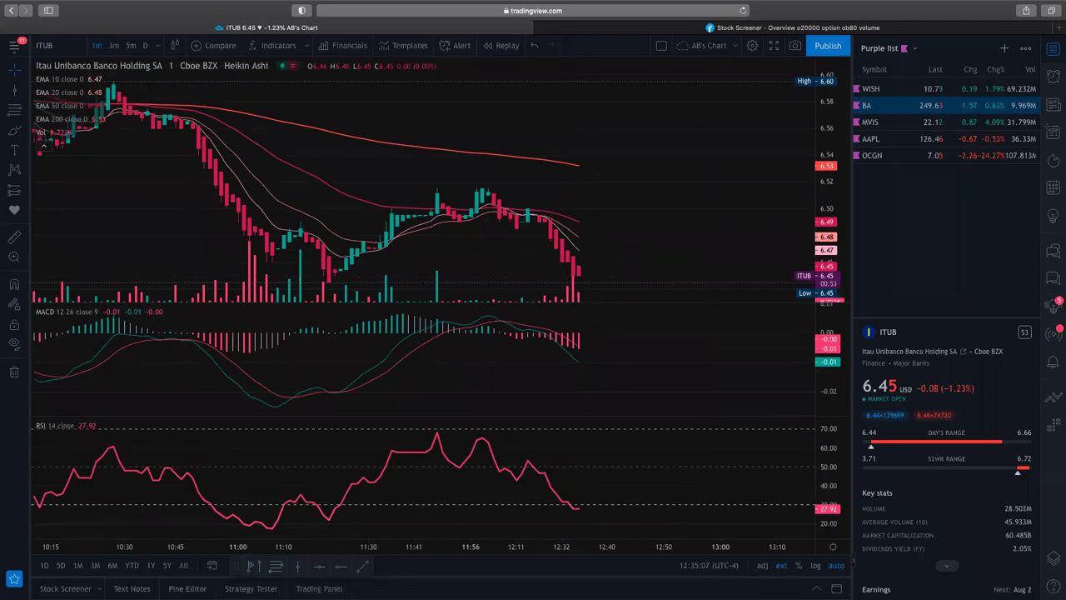
scroll(695, 261, "down", 3)
scroll(696, 262, "down", 5)
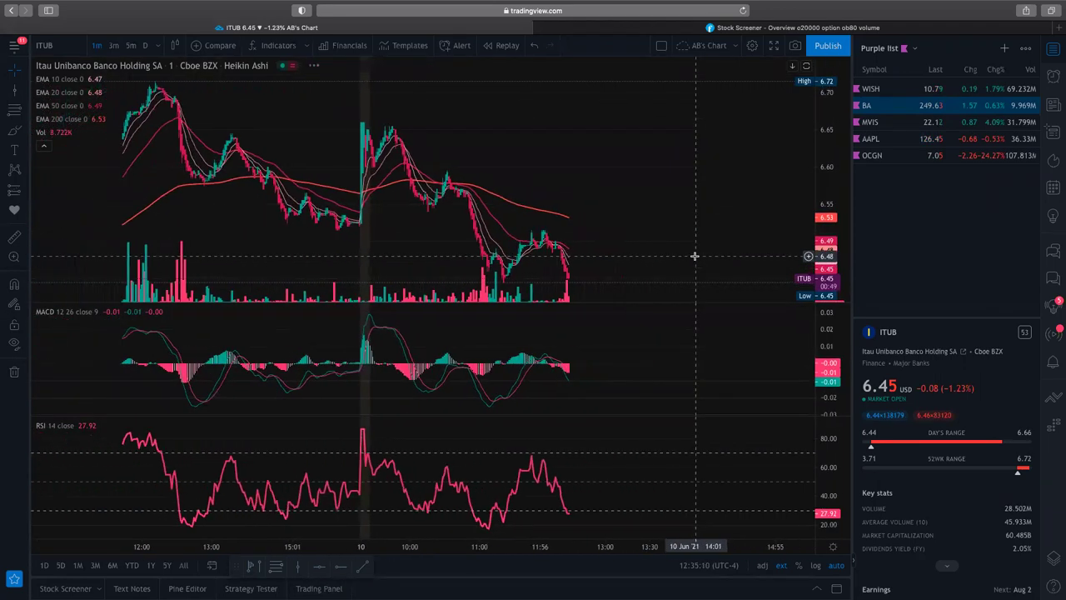
scroll(694, 256, "down", 2)
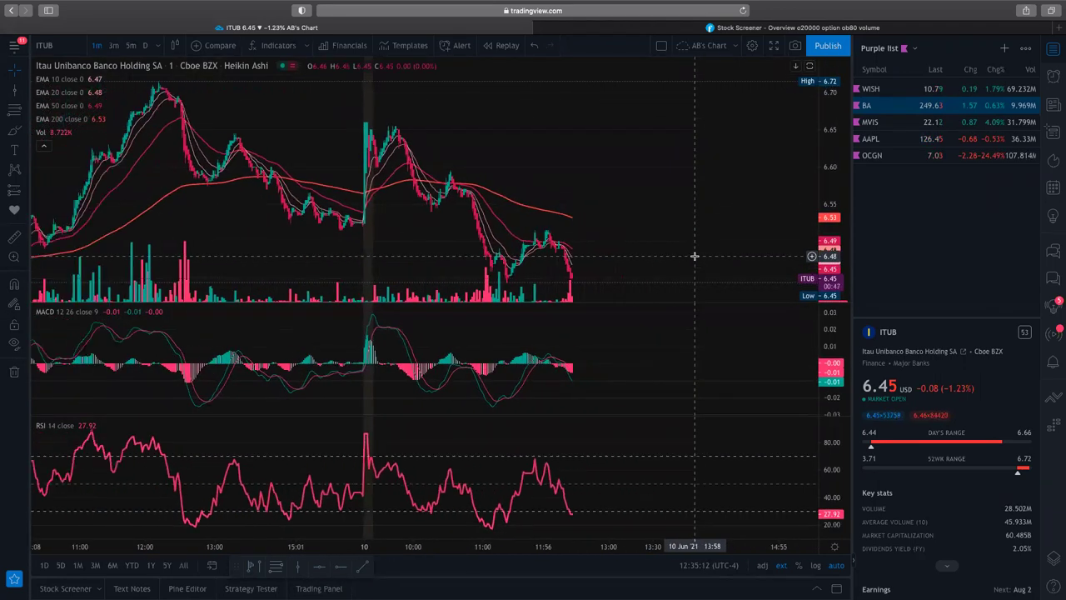